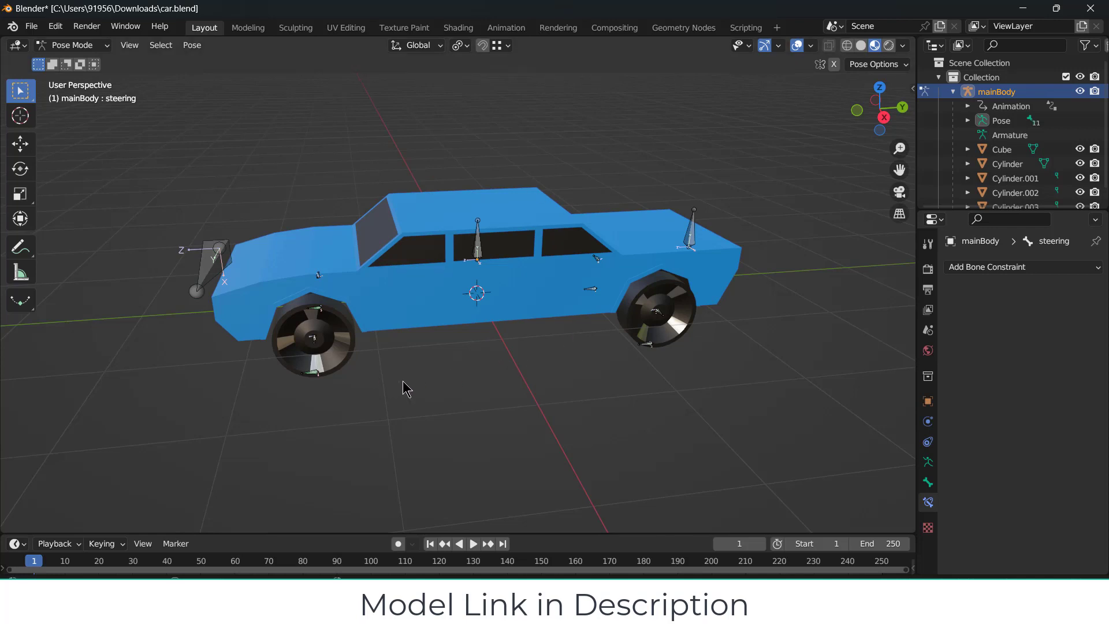
- Try moving the whole car along the Y axis with the main bone at its centre
middle_drag(389, 376, 637, 220)
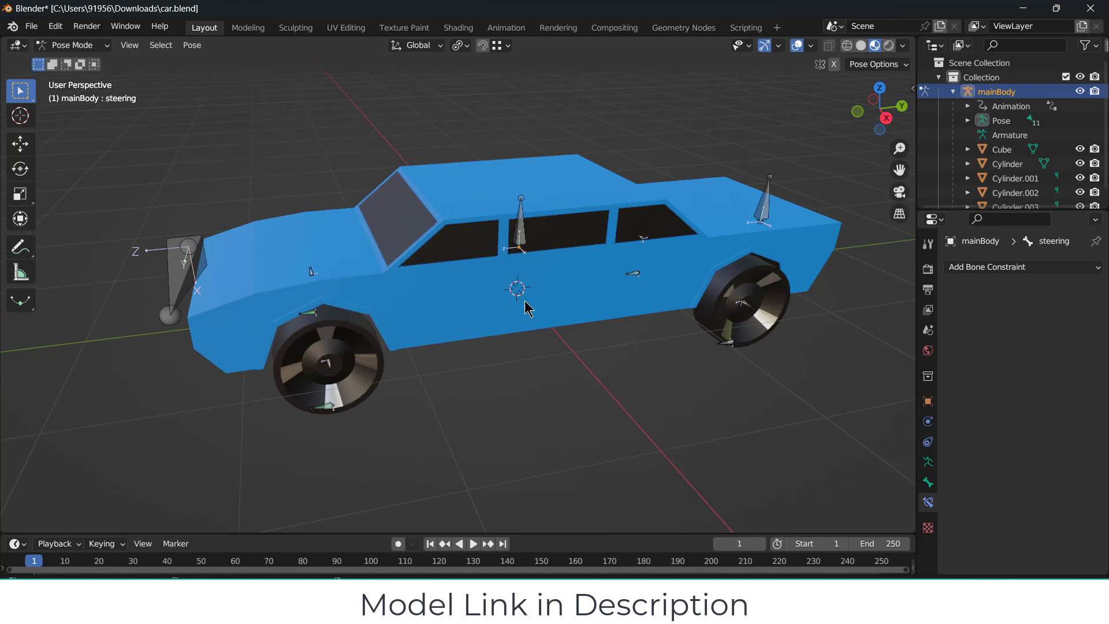
click(525, 234)
scroll(580, 326, down, 3)
scroll(593, 341, up, 1)
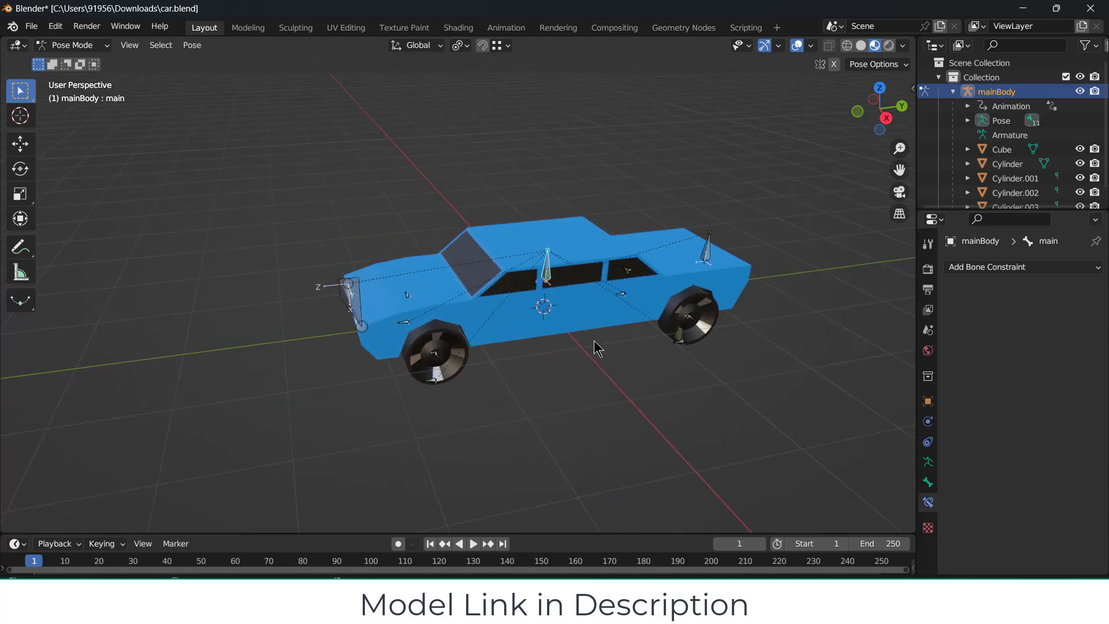
key(g)
key(y)
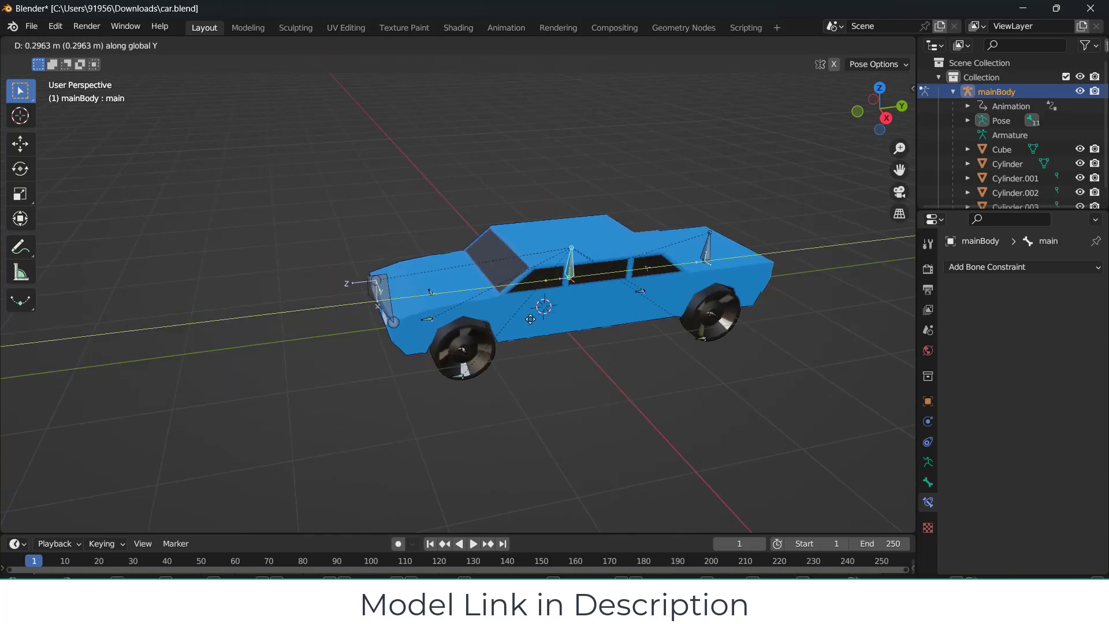
right_click(569, 376)
- Start playback of the timeline animation
click(474, 543)
scroll(610, 341, up, 4)
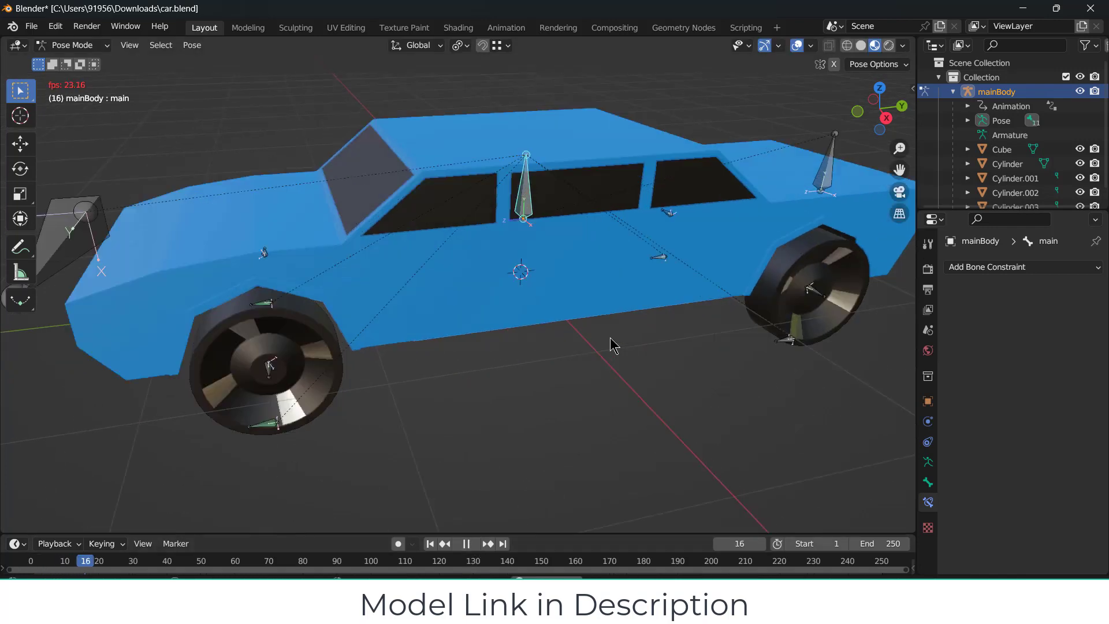
scroll(572, 346, down, 2)
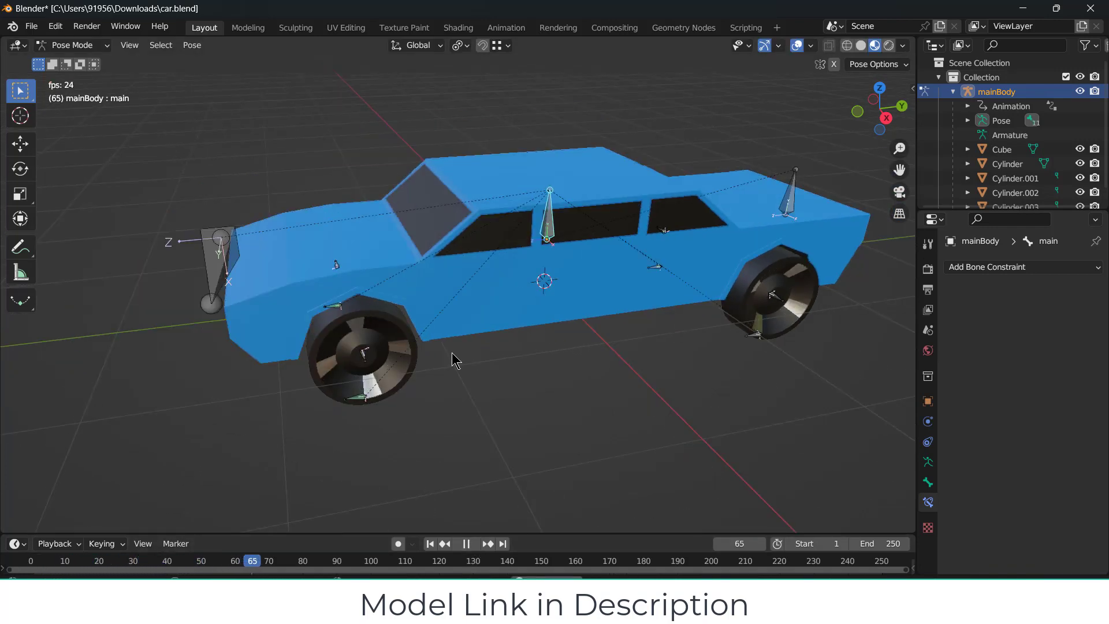
shift+middle_drag(693, 268, 647, 315)
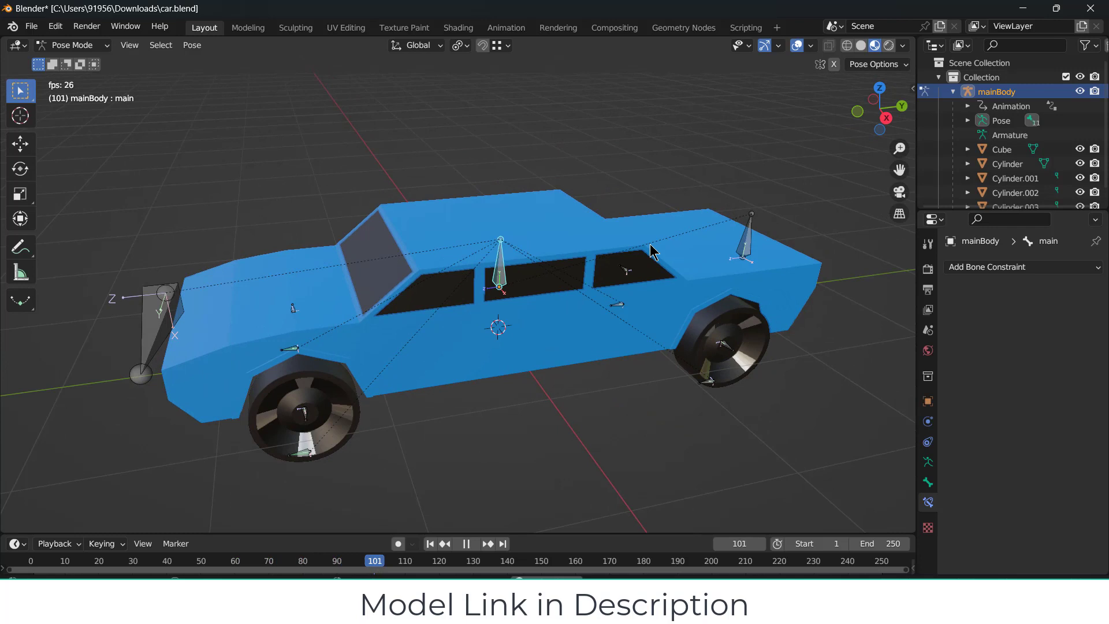
- Try shrinking the whole car along the Y axis with the main.001 bone at its rear
click(753, 242)
key(s)
key(y)
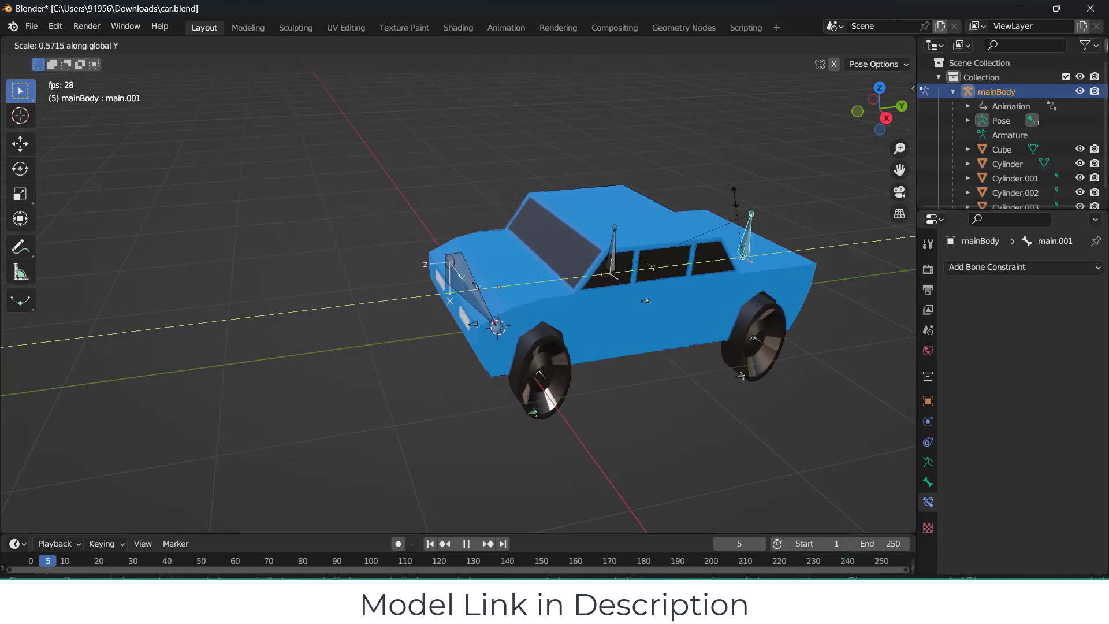
right_click(726, 220)
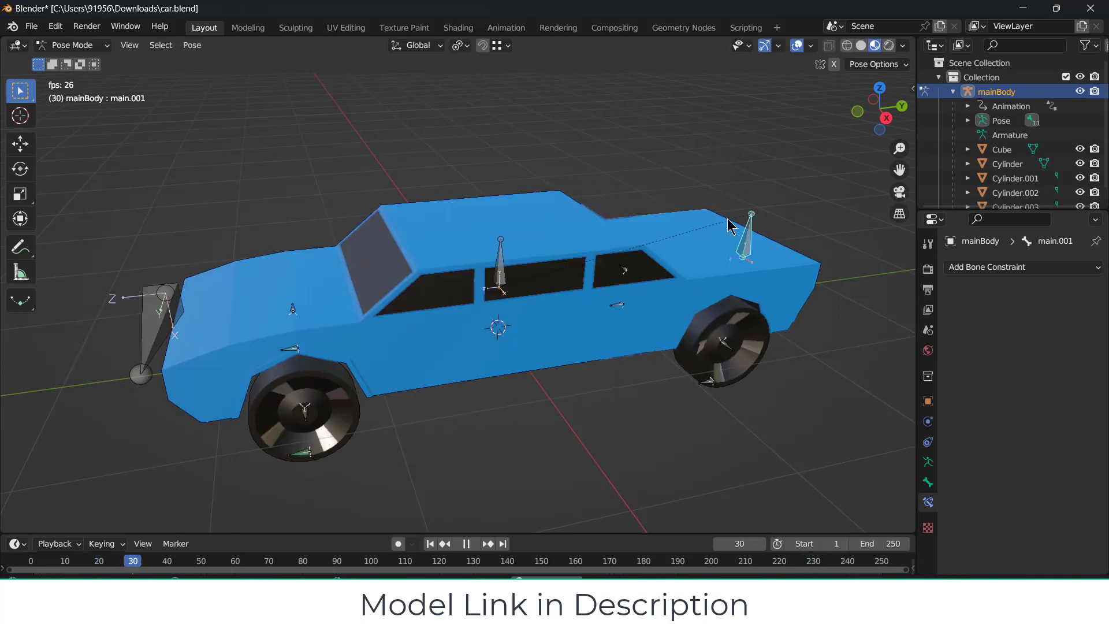
- Try scaling the front right wheel along the Y axis with its fRmovement bone
click(305, 459)
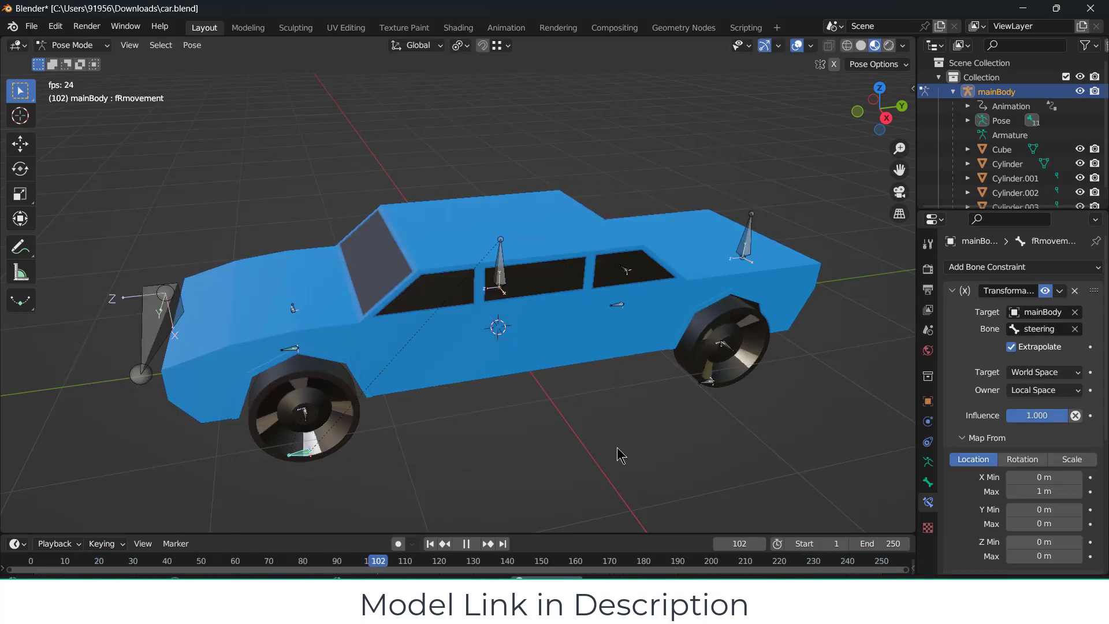
key(s)
key(y)
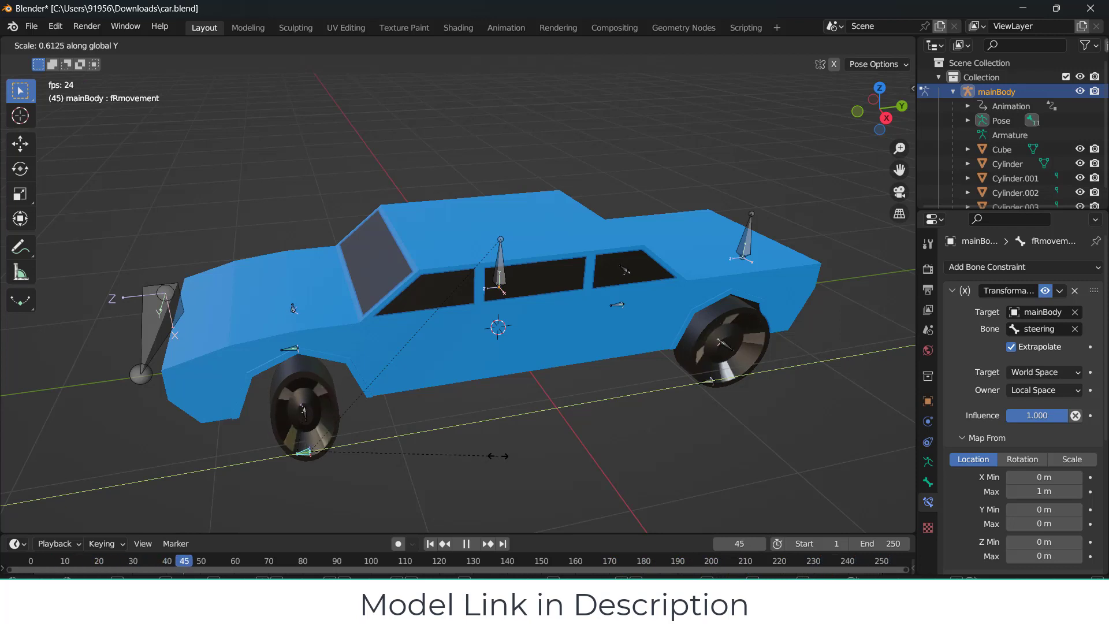
right_click(498, 456)
- Try moving the front right and rear right wheels freely with the fRmovement and bRmovement bones
scroll(385, 438, down, 3)
middle_drag(551, 455, 599, 447)
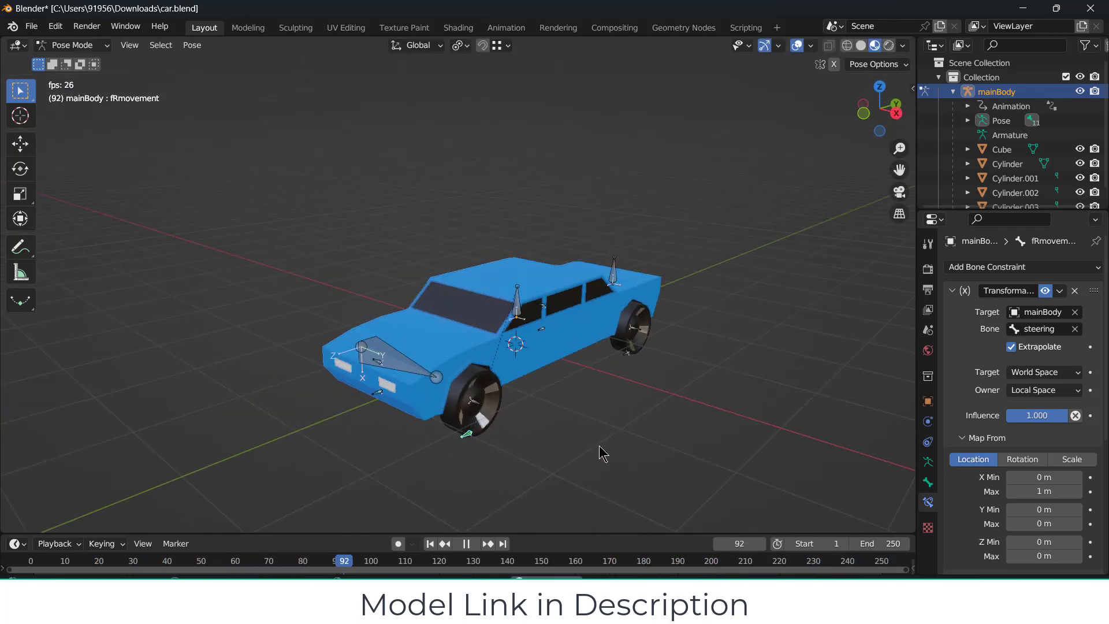
key(g)
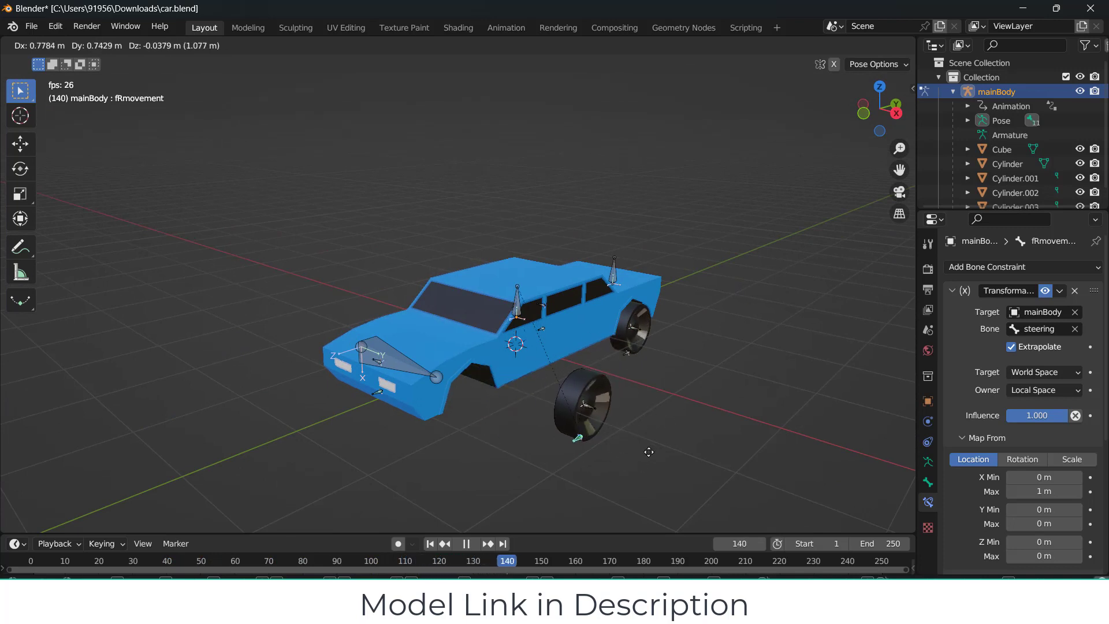
right_click(639, 427)
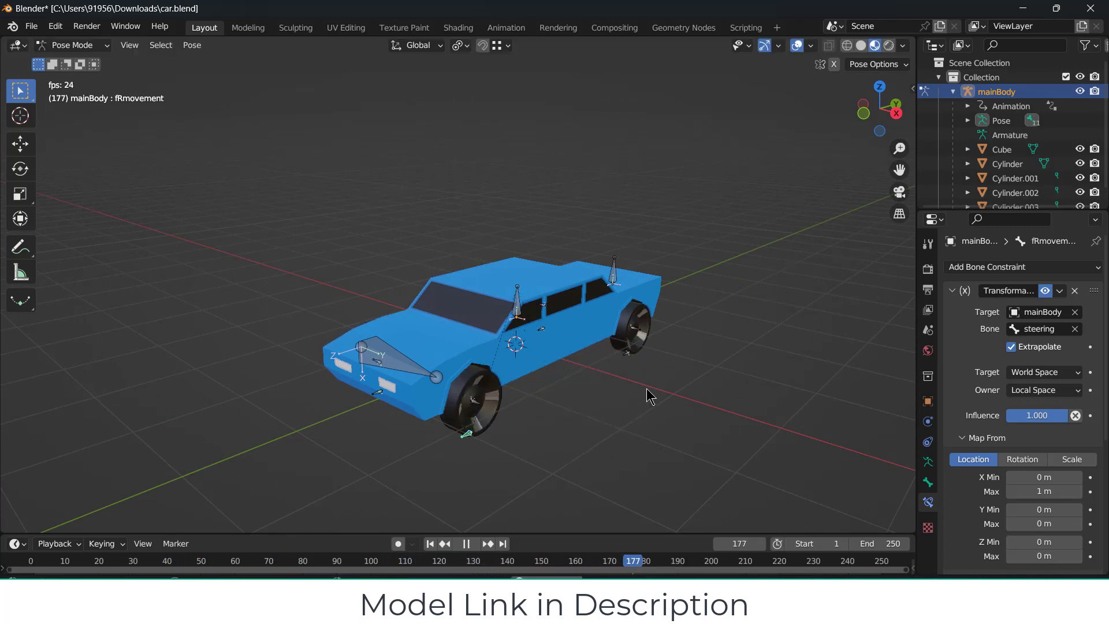
click(625, 364)
key(g)
right_click(678, 407)
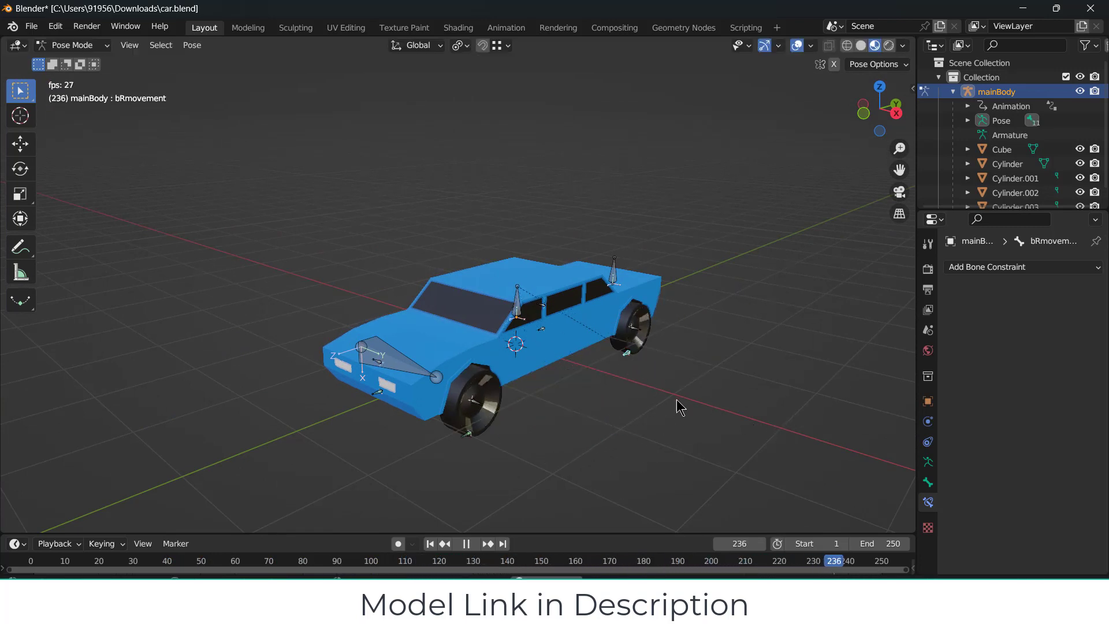
- Try stretching the front left wheel along the Z axis with its fLmovement bone
scroll(669, 375, up, 3)
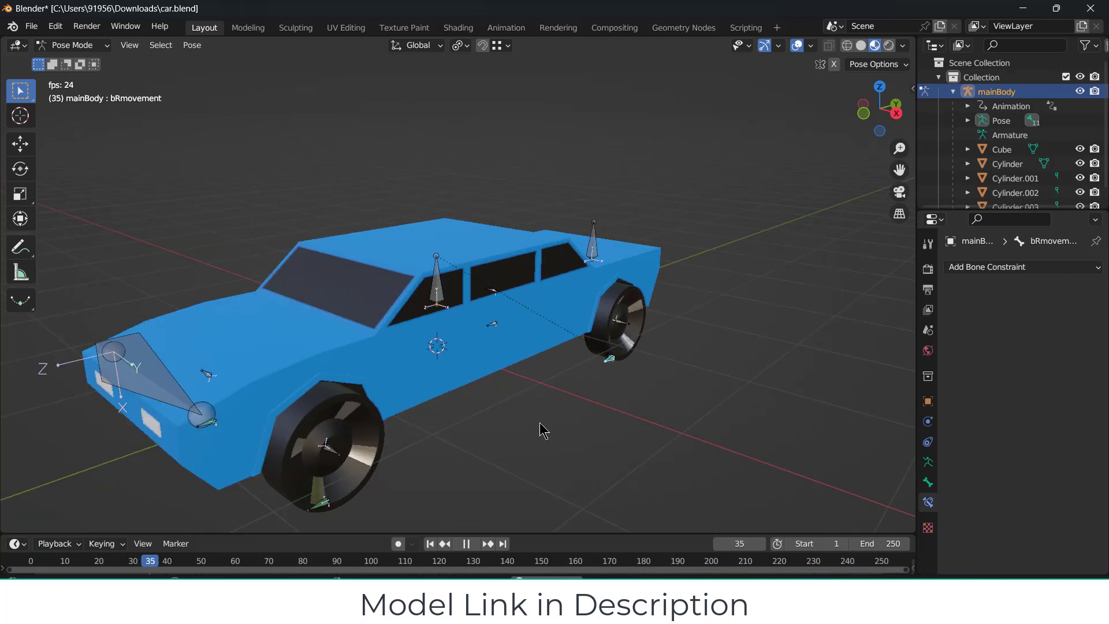
scroll(517, 429, down, 2)
middle_drag(517, 429, 598, 424)
scroll(513, 432, up, 2)
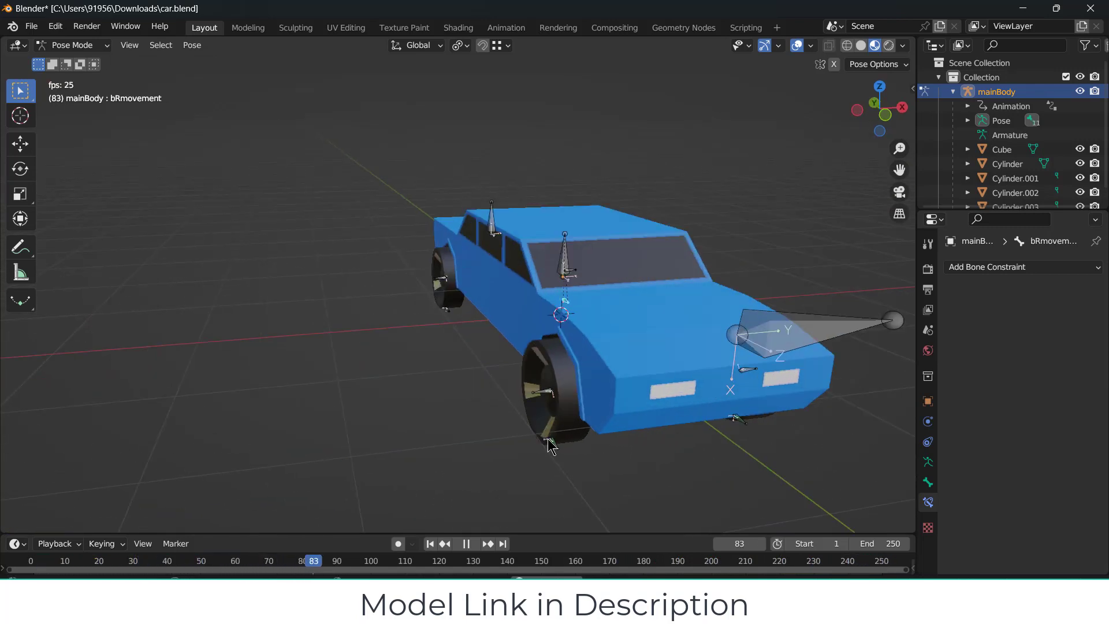
click(548, 441)
middle_drag(590, 468, 638, 470)
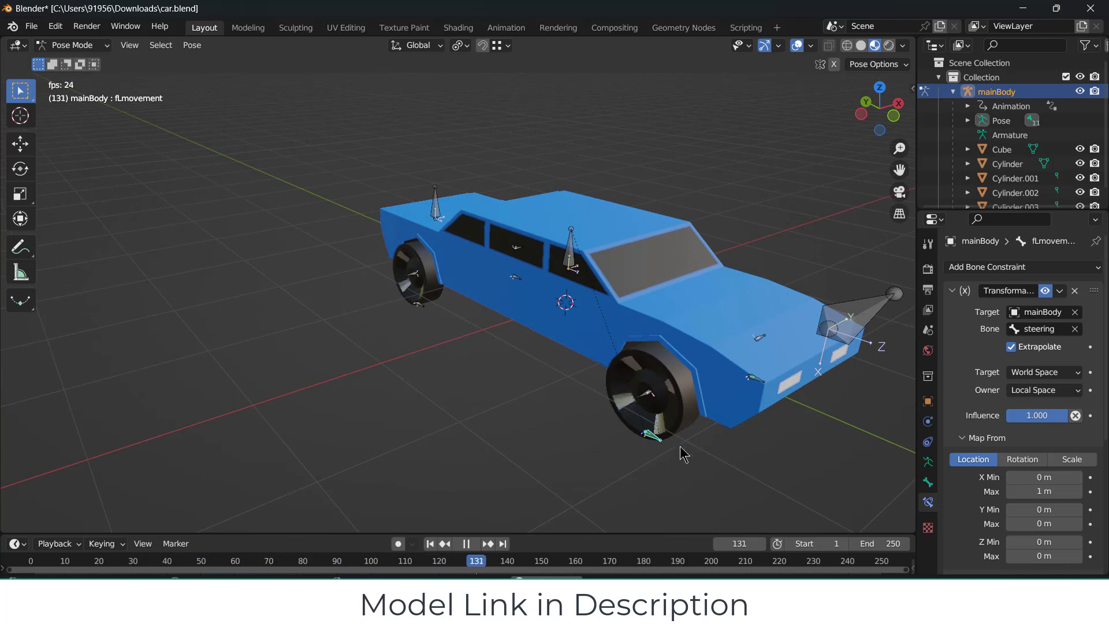
key(s)
key(z)
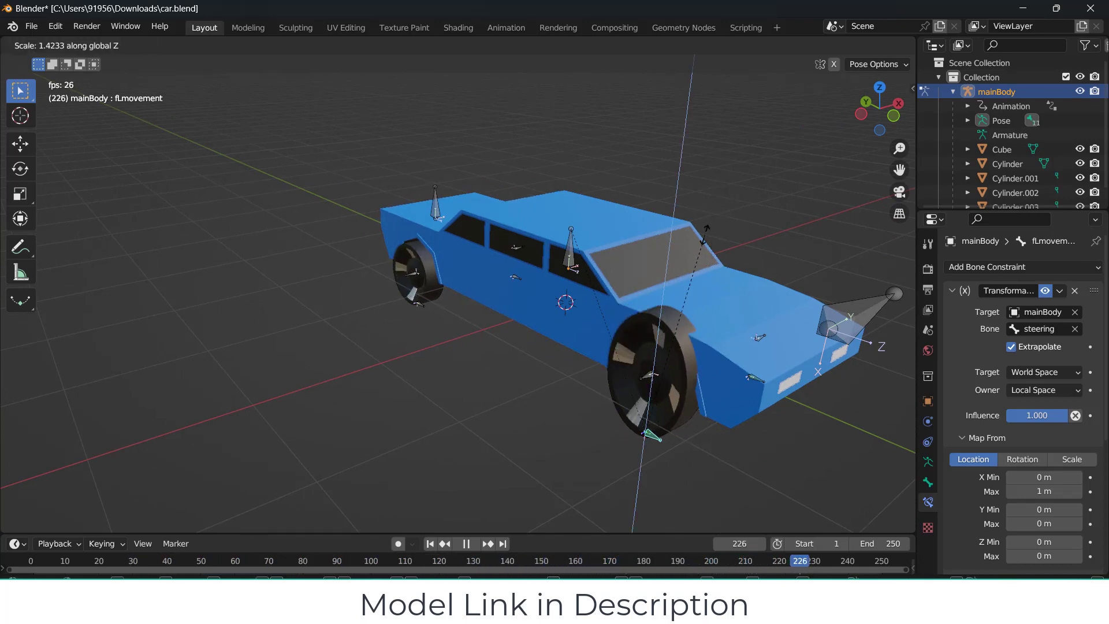
right_click(704, 234)
- Scale the whole car by 0.3 along the Y axis using the main.001 bone at the rear
middle_drag(681, 236, 497, 224)
click(643, 252)
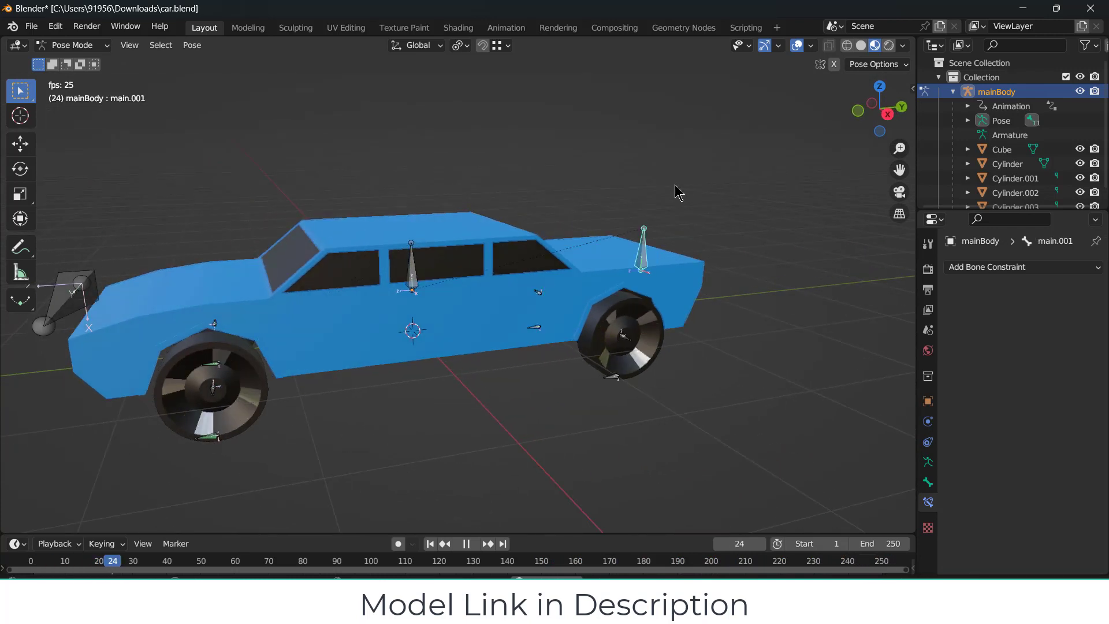
key(s)
key(y)
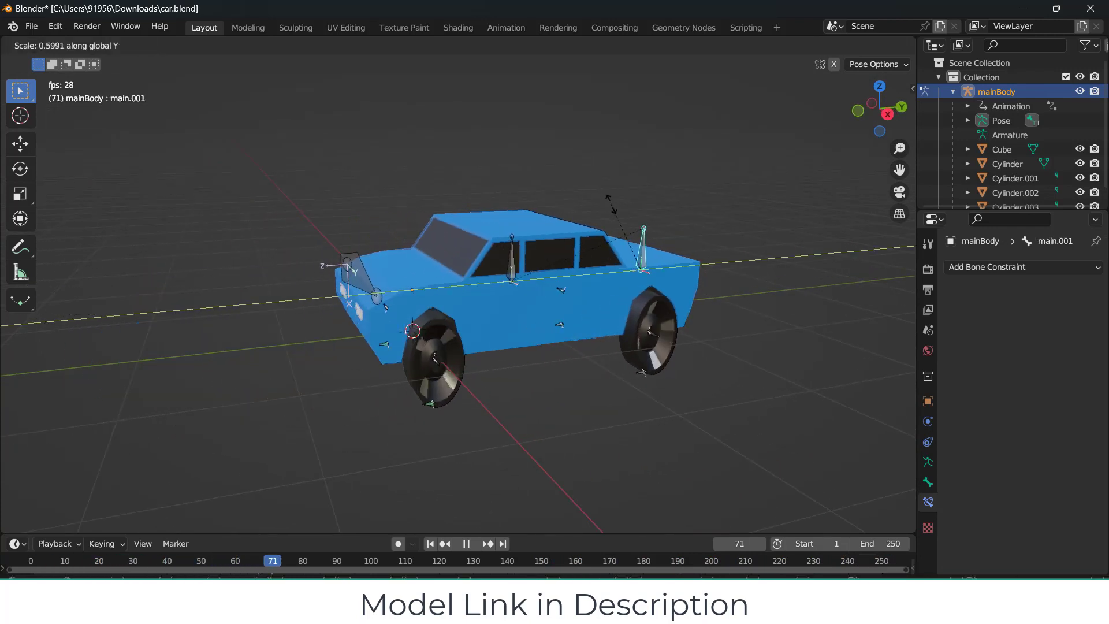
text(.3)
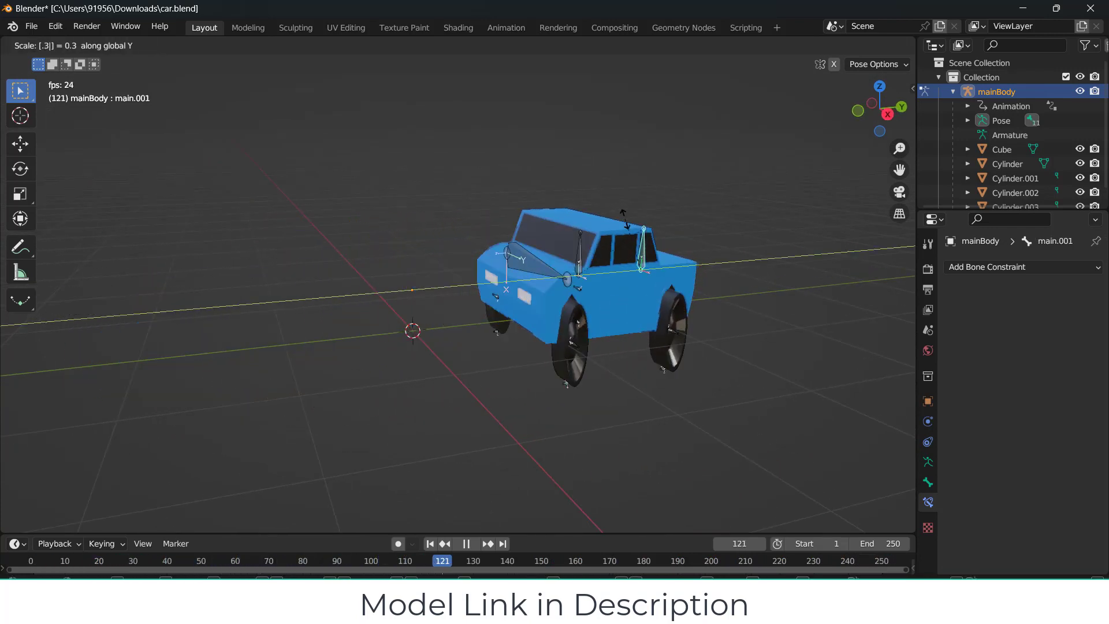
key(Return)
- Try enlarging the squashed car's front right wheel uniformly with the fRmovement bone
scroll(589, 411, up, 2)
click(553, 373)
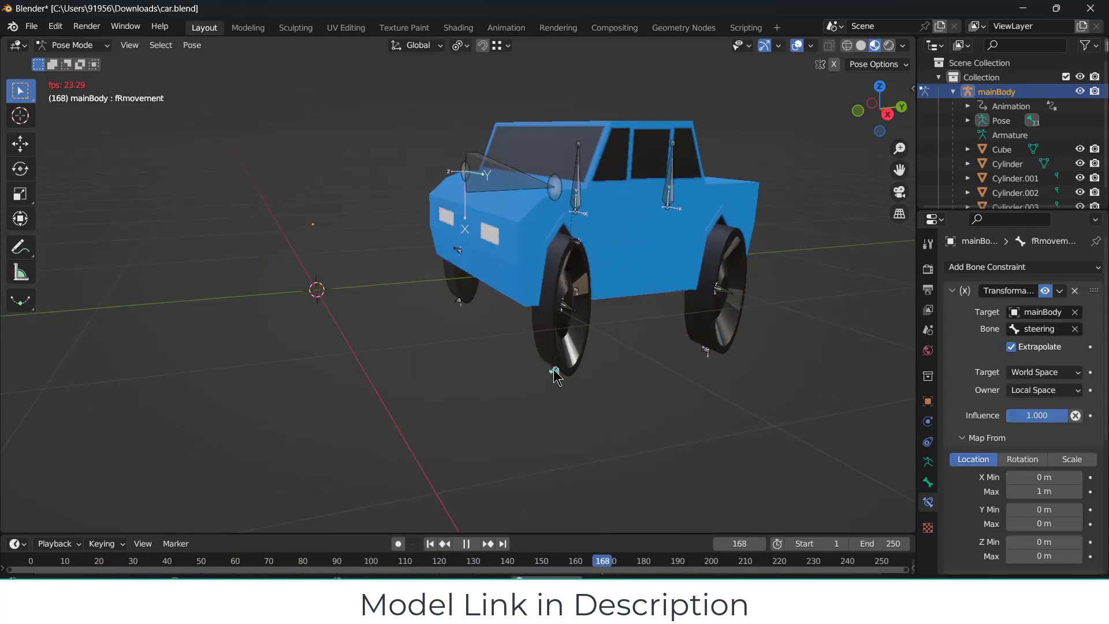
key(s)
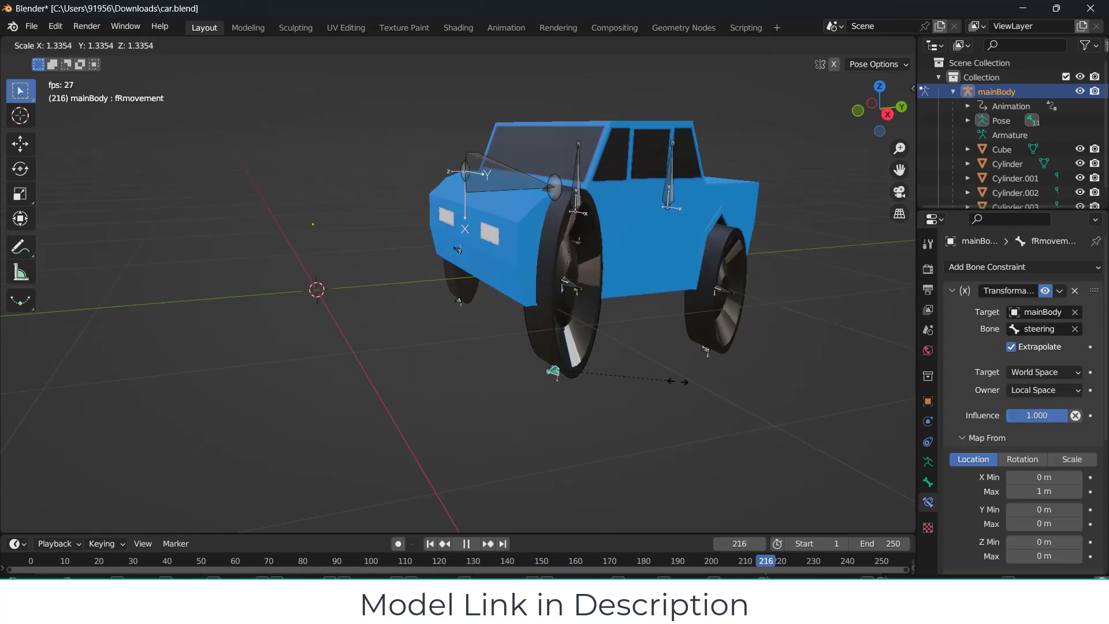
right_click(692, 381)
- Try turning the front wheels by moving the steering bone along the X axis
middle_drag(559, 217, 716, 369)
click(584, 237)
key(g)
key(x)
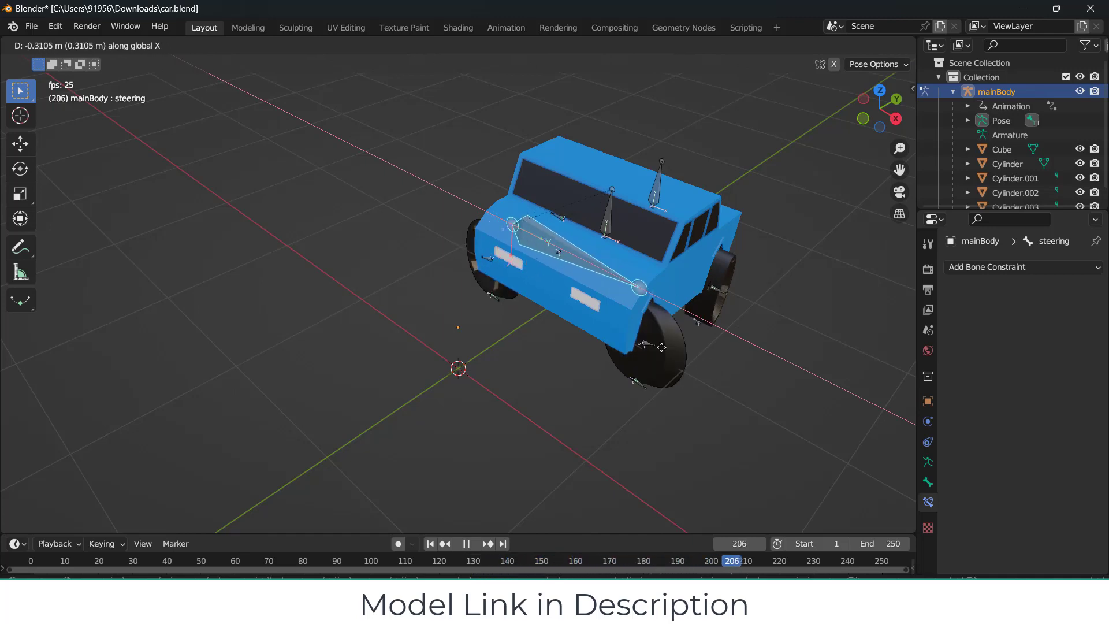
right_click(661, 346)
- Scale the whole car along the Y axis by 1/(.3) with the main.001 bone to reverse the squash
click(658, 181)
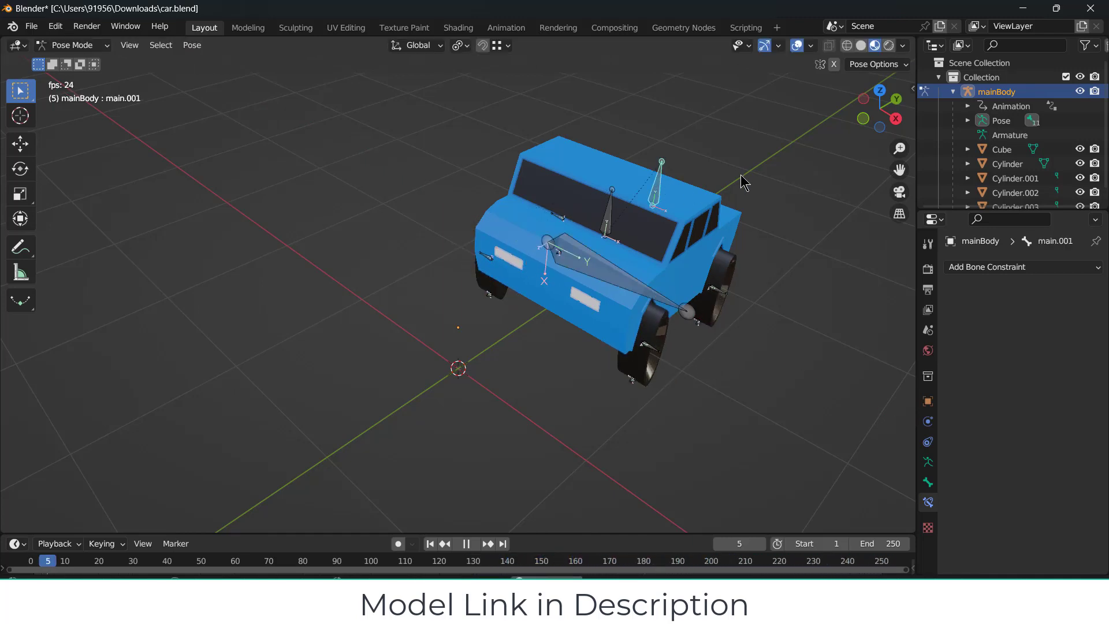
text(sy)
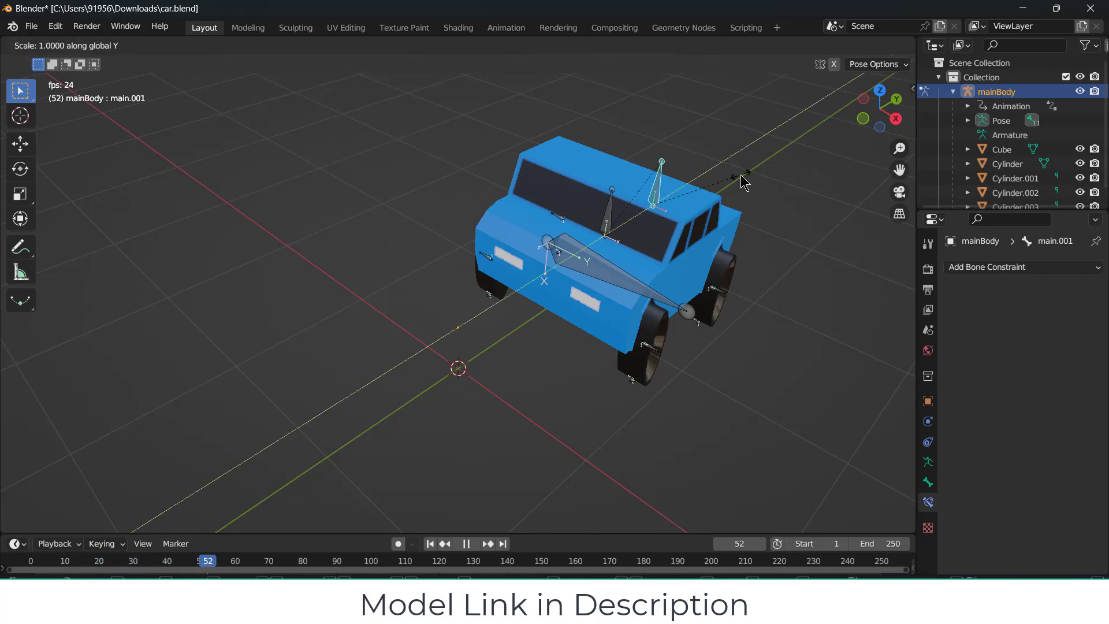
text(1/(1.3)
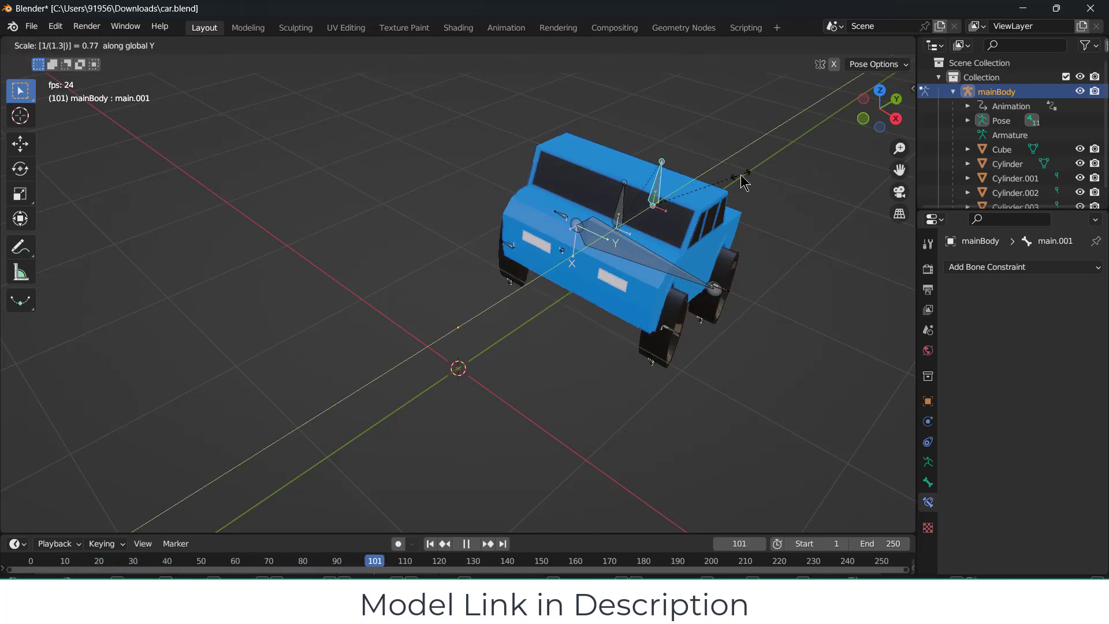
key(BackSpace)
key(BackSpace)
key(BackSpace)
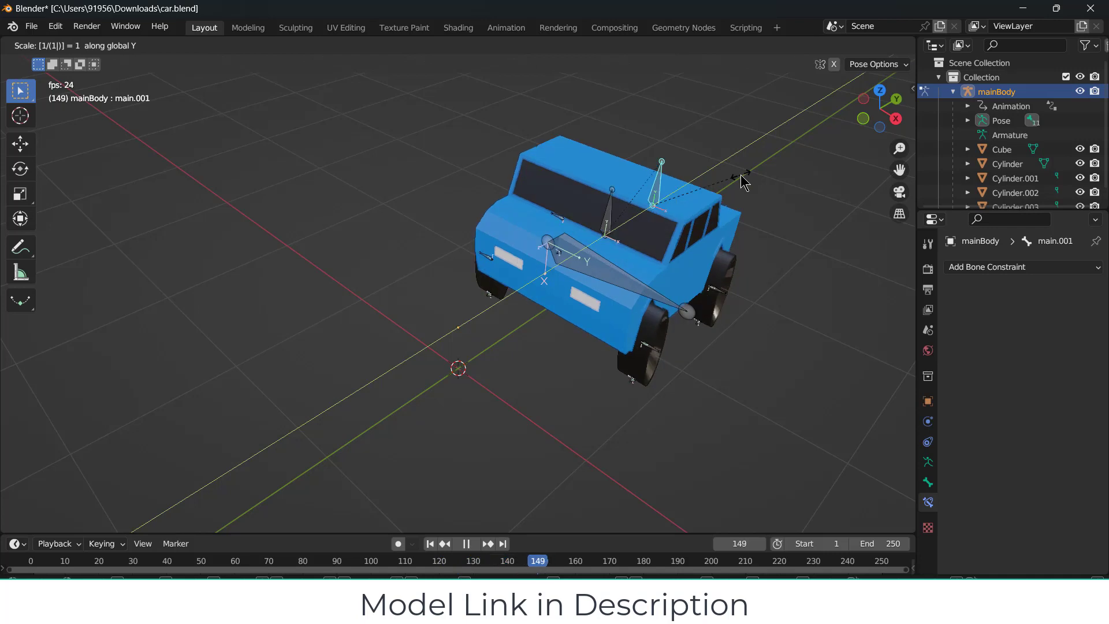
text(.3)
key(Return)
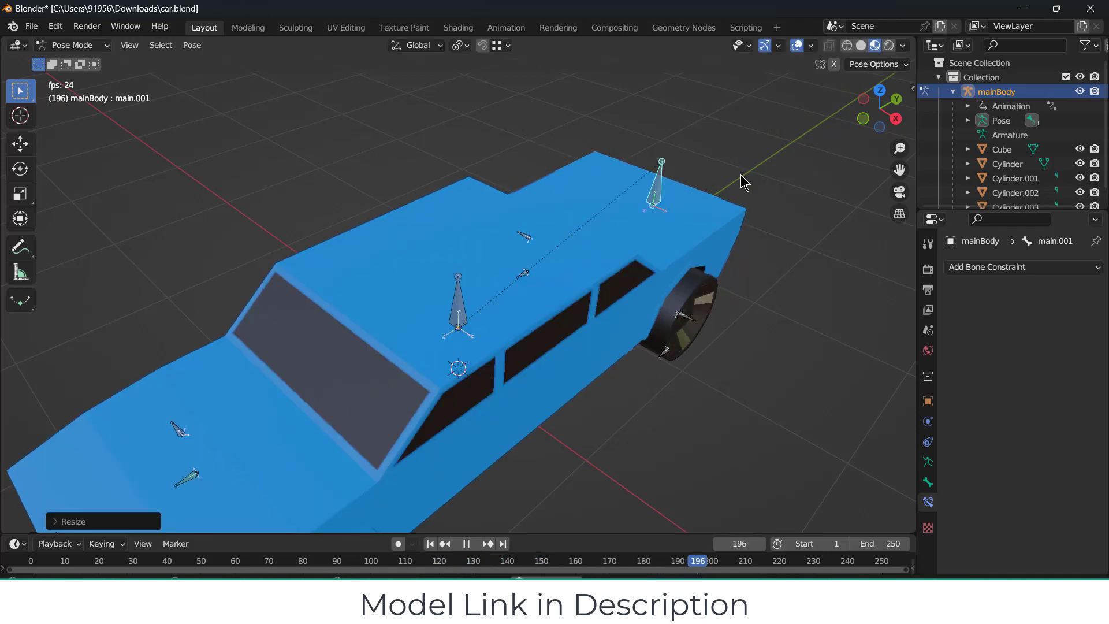
scroll(741, 176, down, 1)
scroll(740, 176, down, 4)
middle_drag(699, 266, 637, 286)
scroll(644, 241, up, 3)
scroll(638, 242, down, 3)
scroll(636, 251, up, 2)
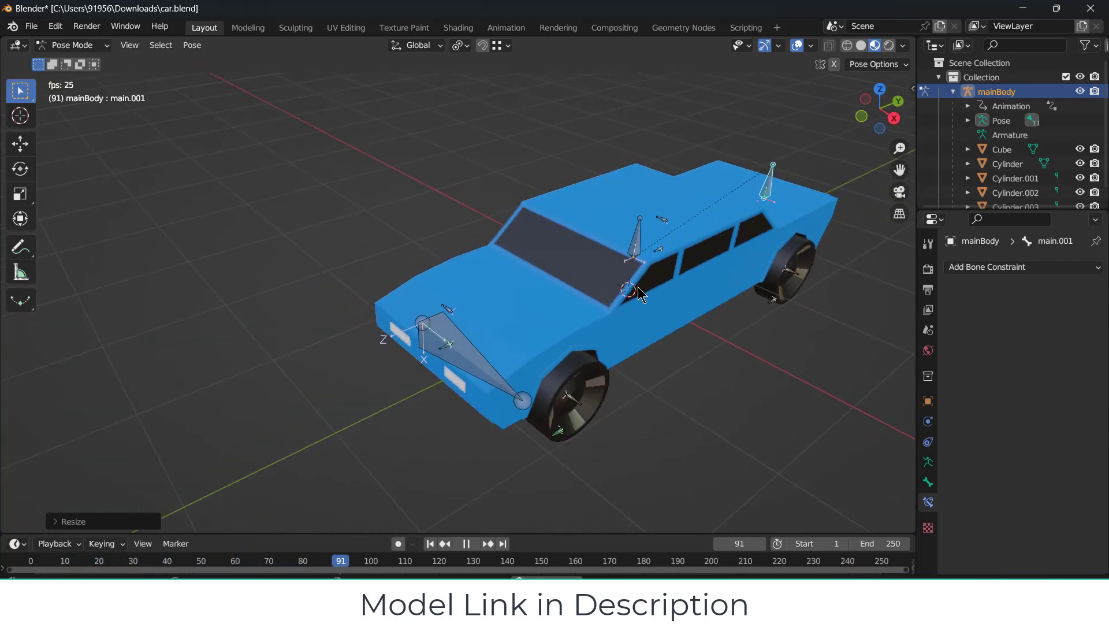
scroll(638, 286, down, 1)
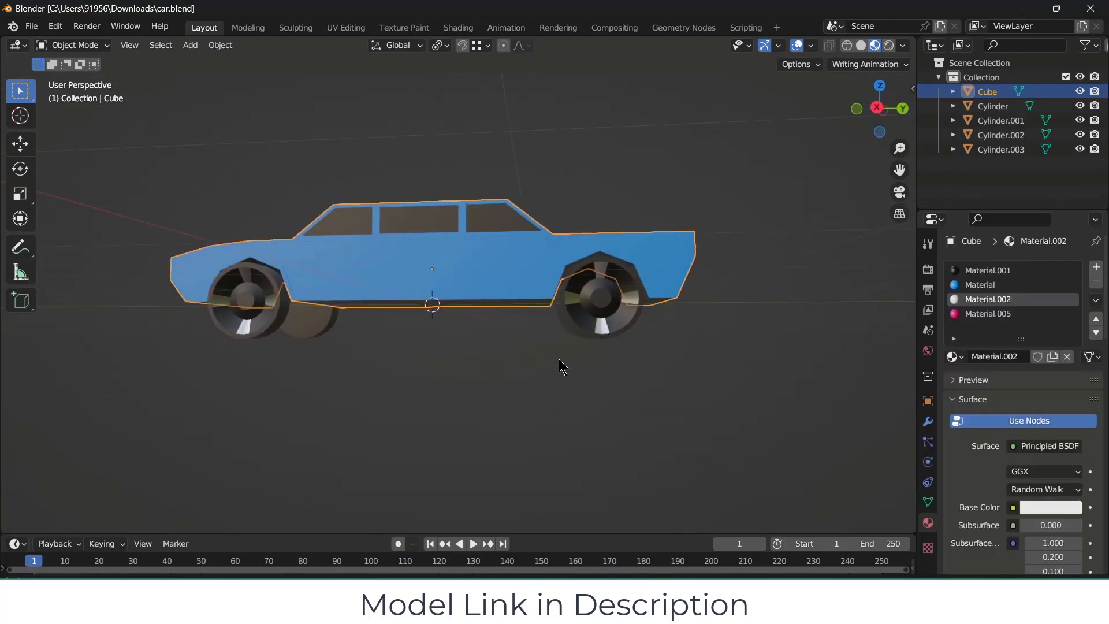
- Try moving the unrigged car's front right wheel object freely away from the body
middle_drag(562, 366, 683, 396)
scroll(612, 353, up, 3)
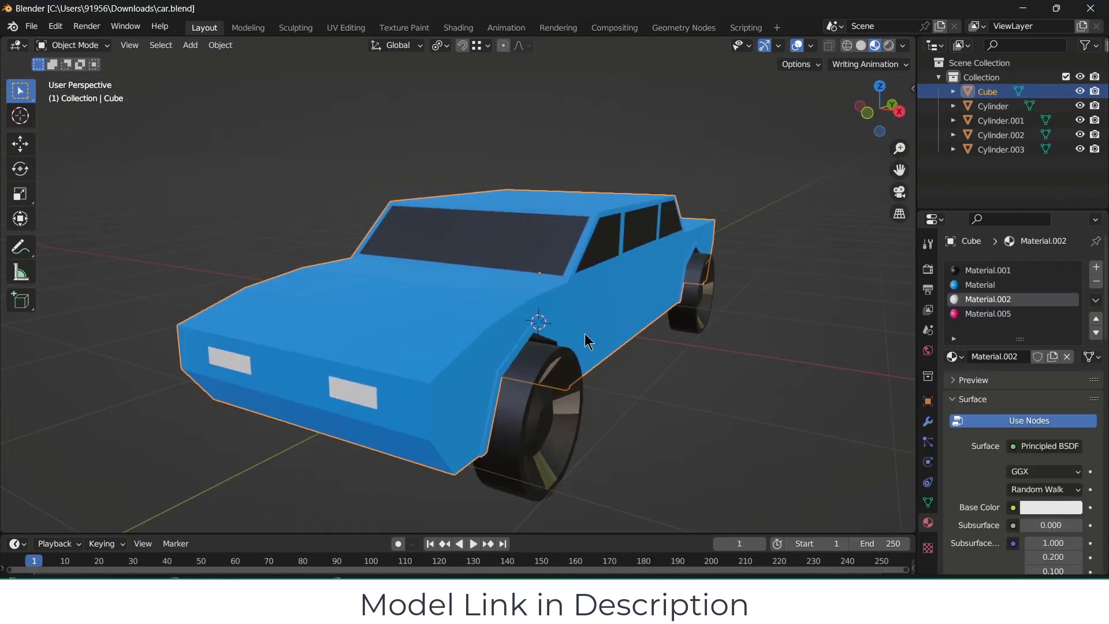
middle_drag(648, 329, 595, 321)
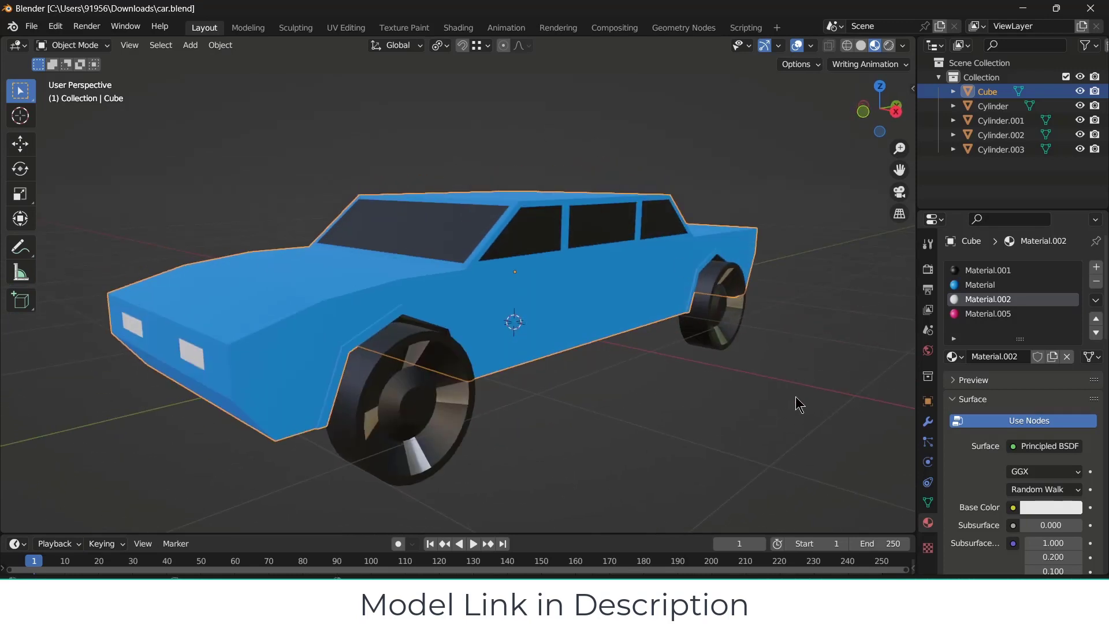
click(460, 403)
key(g)
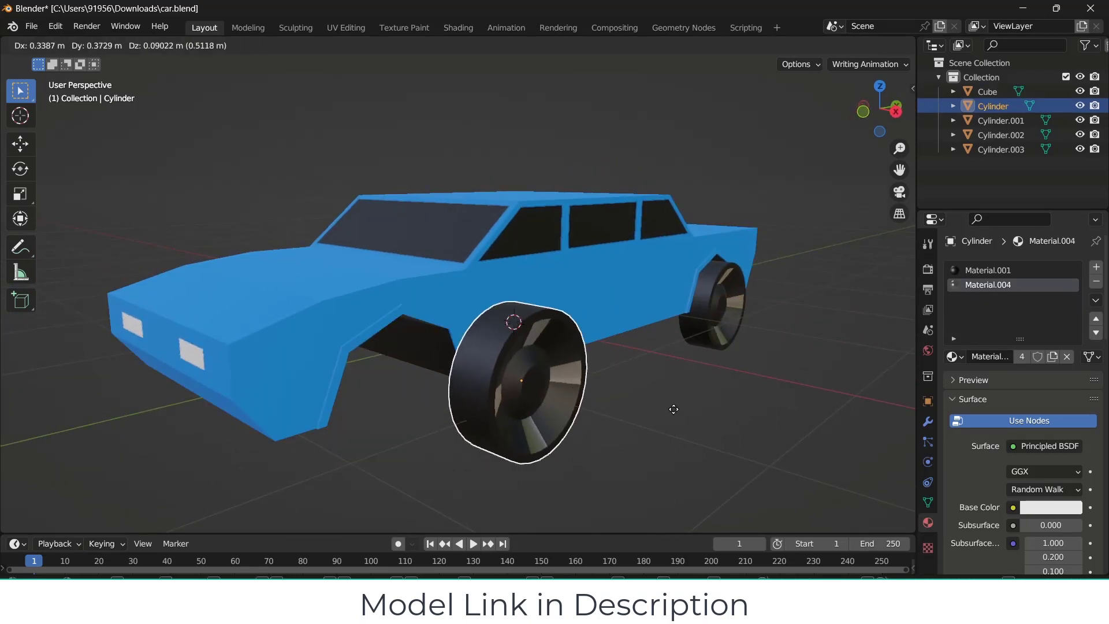
key(Escape)
- Inspect the car body's mesh in Edit Mode and return to Object Mode
click(576, 314)
key(Tab)
middle_drag(571, 311, 528, 280)
scroll(550, 327, down, 3)
scroll(584, 350, up, 2)
key(Tab)
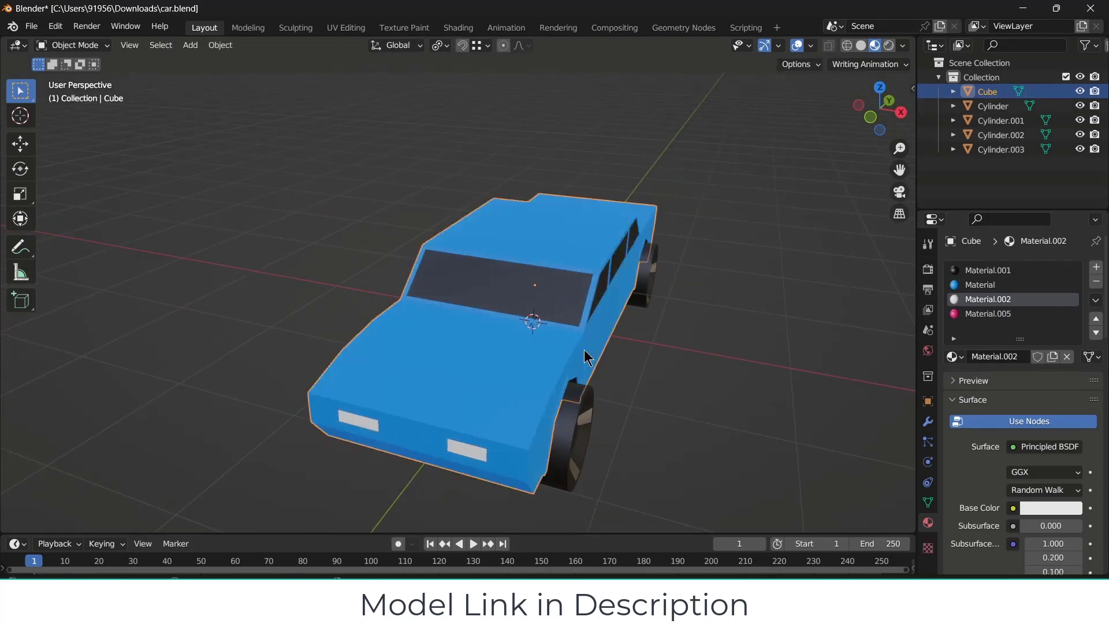
- Inspect the mesh of the front wheel on the +X side in Edit Mode and return to Object Mode
click(588, 423)
key(g)
key(Escape)
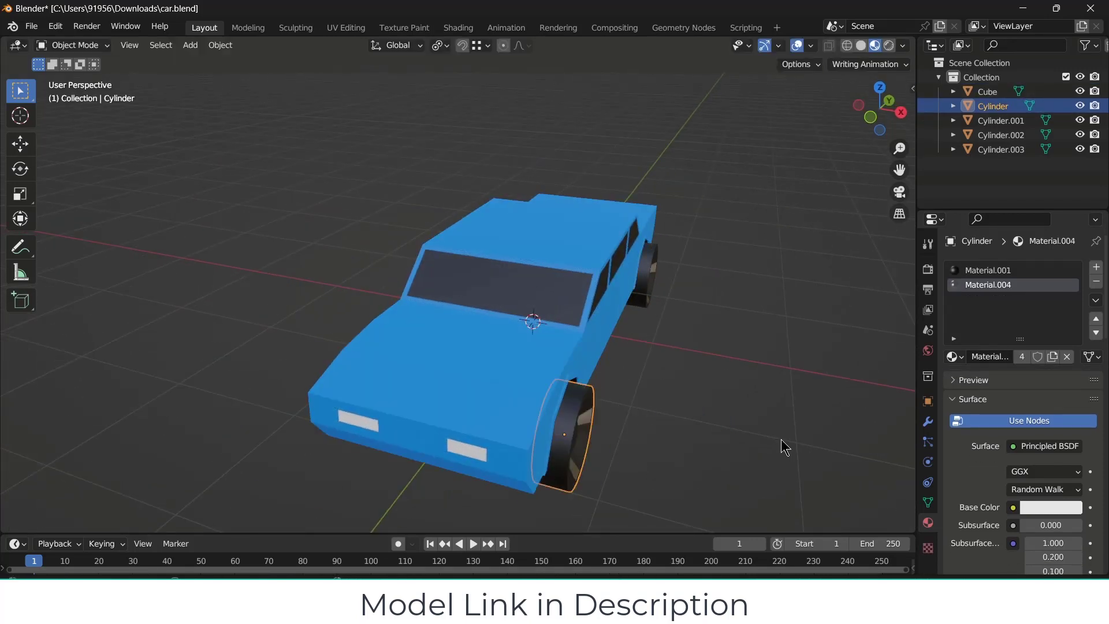
middle_drag(781, 445, 644, 369)
key(Tab)
scroll(324, 372, up, 5)
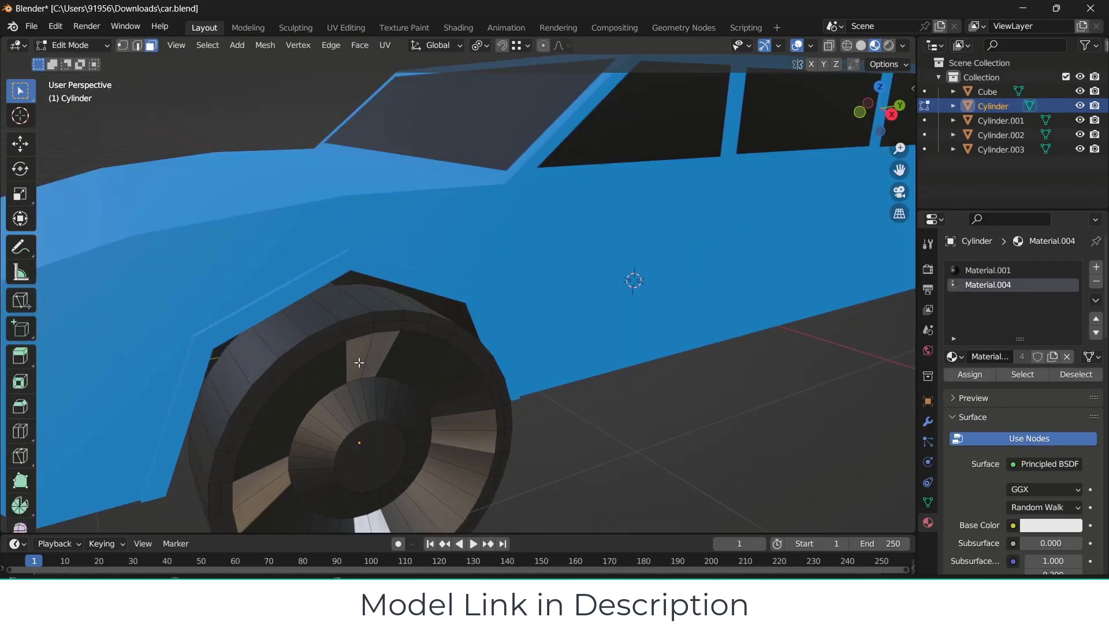
scroll(396, 400, down, 3)
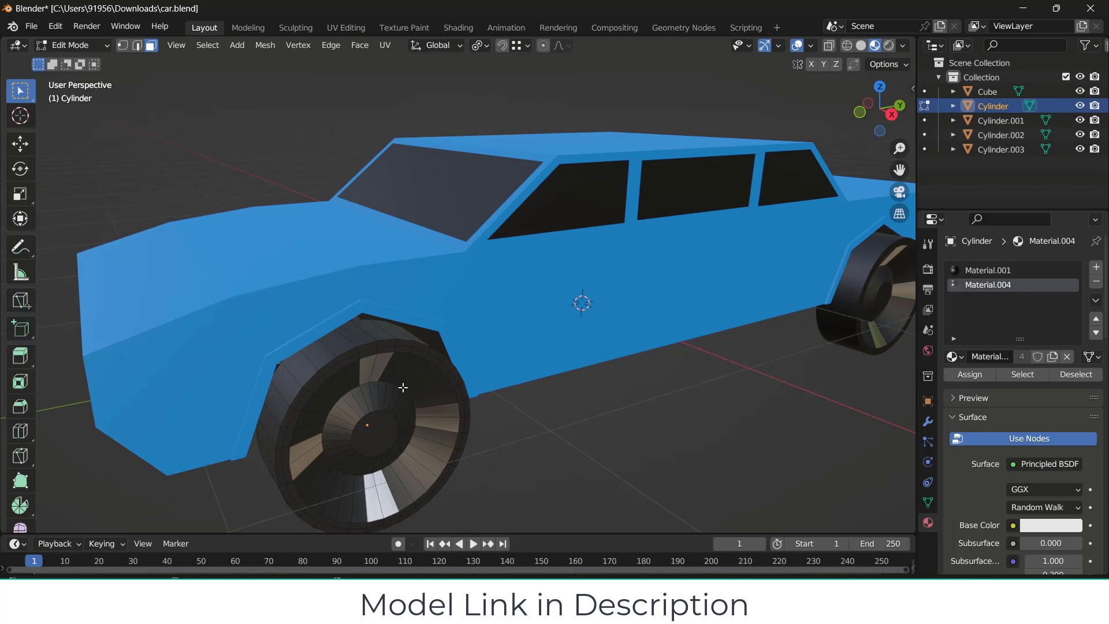
key(Tab)
- Add an armature at the 3D cursor under the car body, working in the right orthographic view
scroll(549, 391, down, 4)
middle_drag(549, 390, 491, 377)
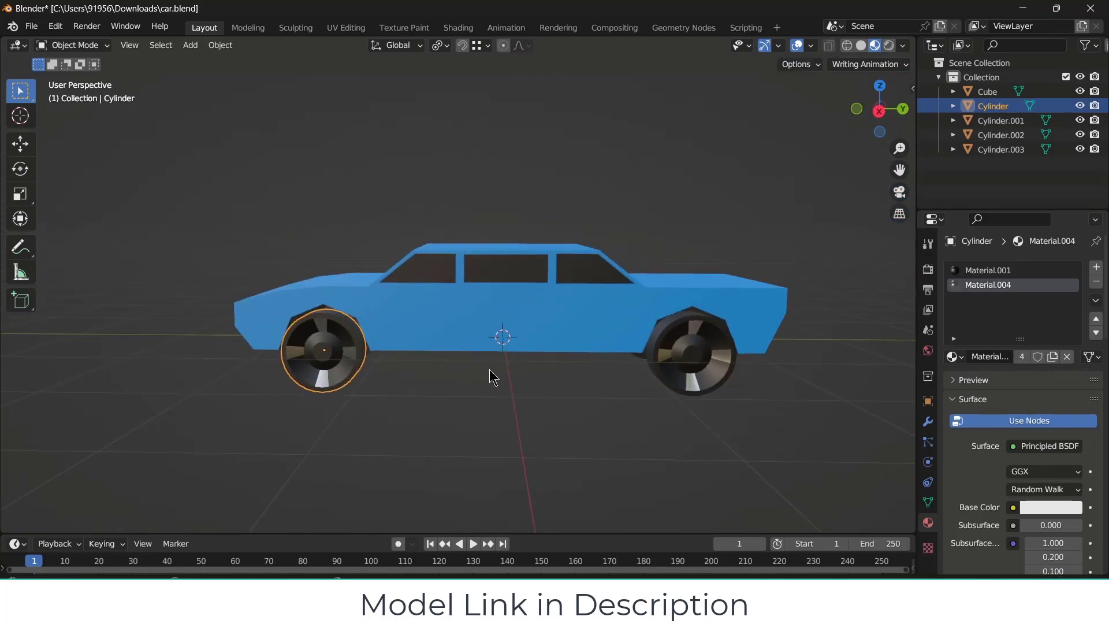
key(KP_1)
key(KP_3)
scroll(537, 344, up, 6)
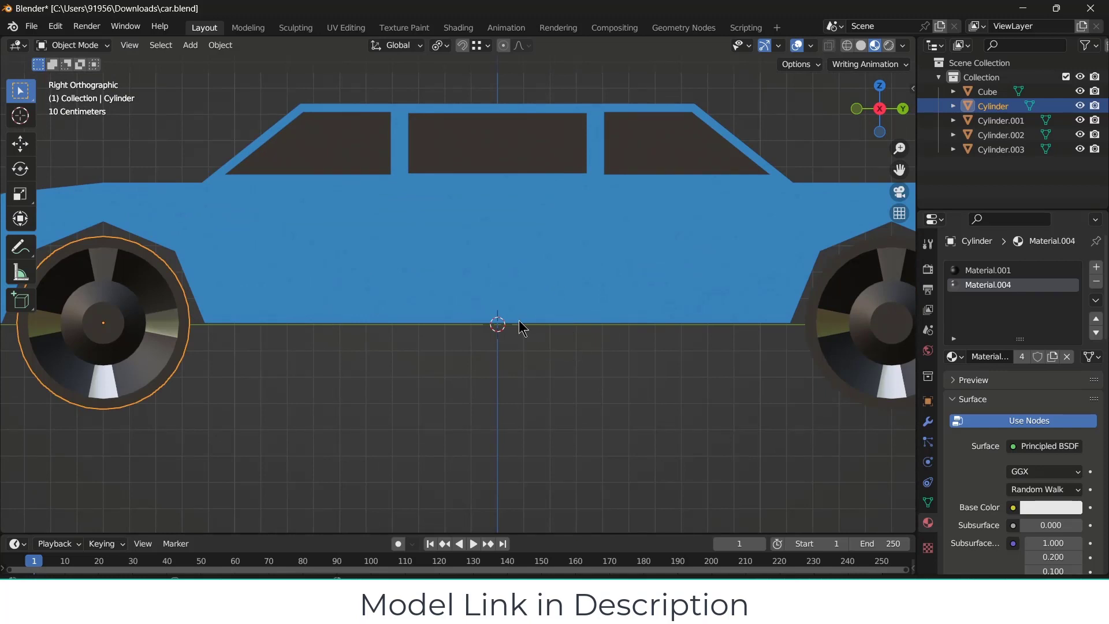
click(189, 48)
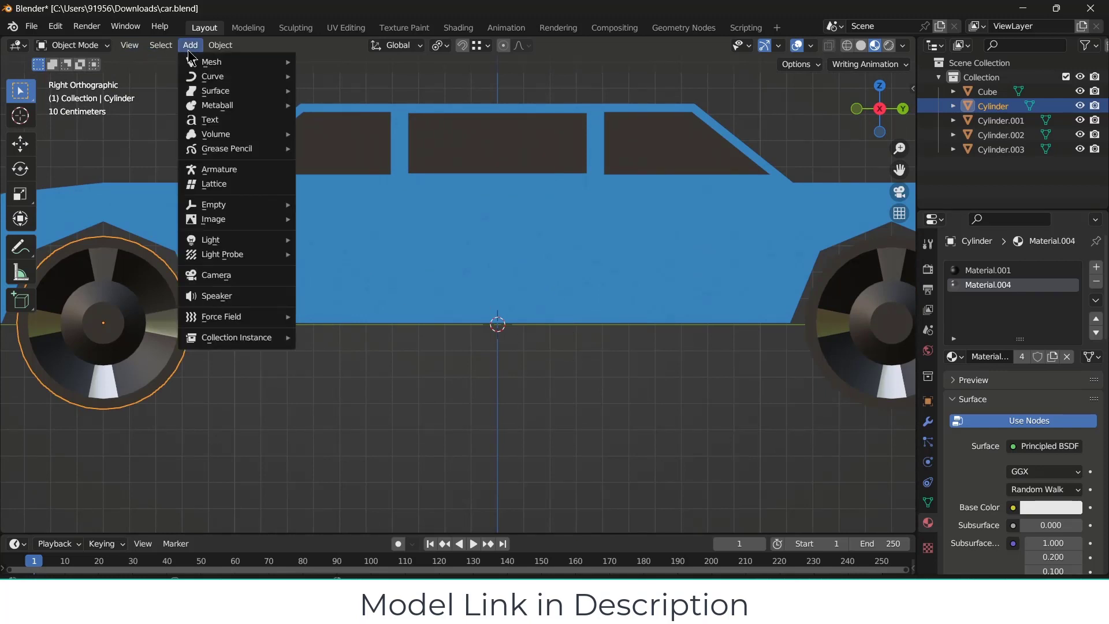
click(247, 171)
scroll(497, 266, up, 2)
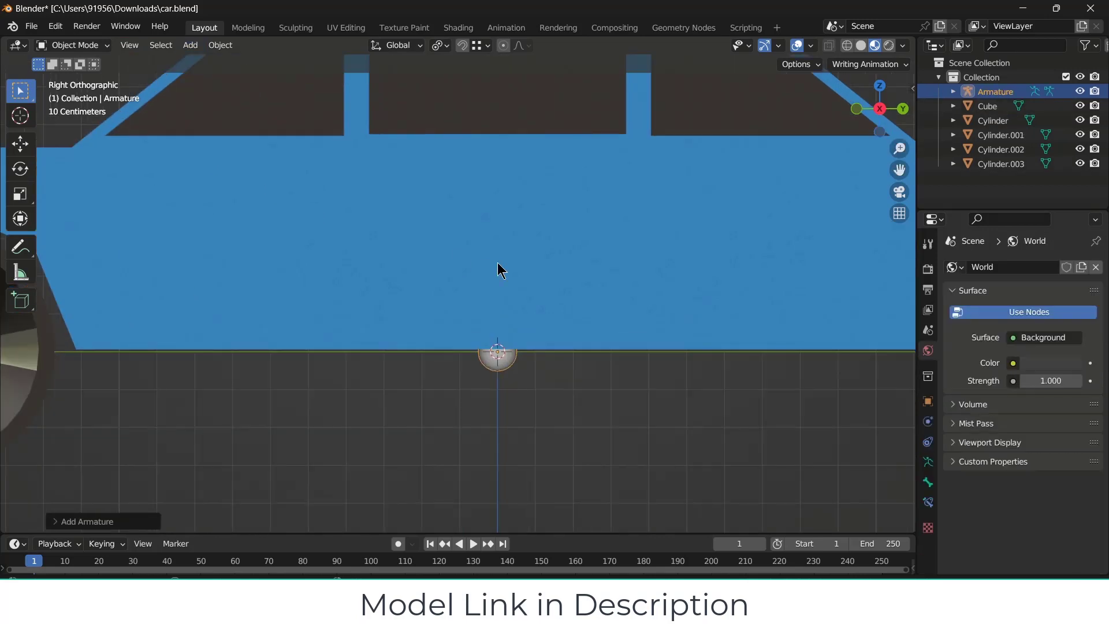
scroll(498, 269, down, 3)
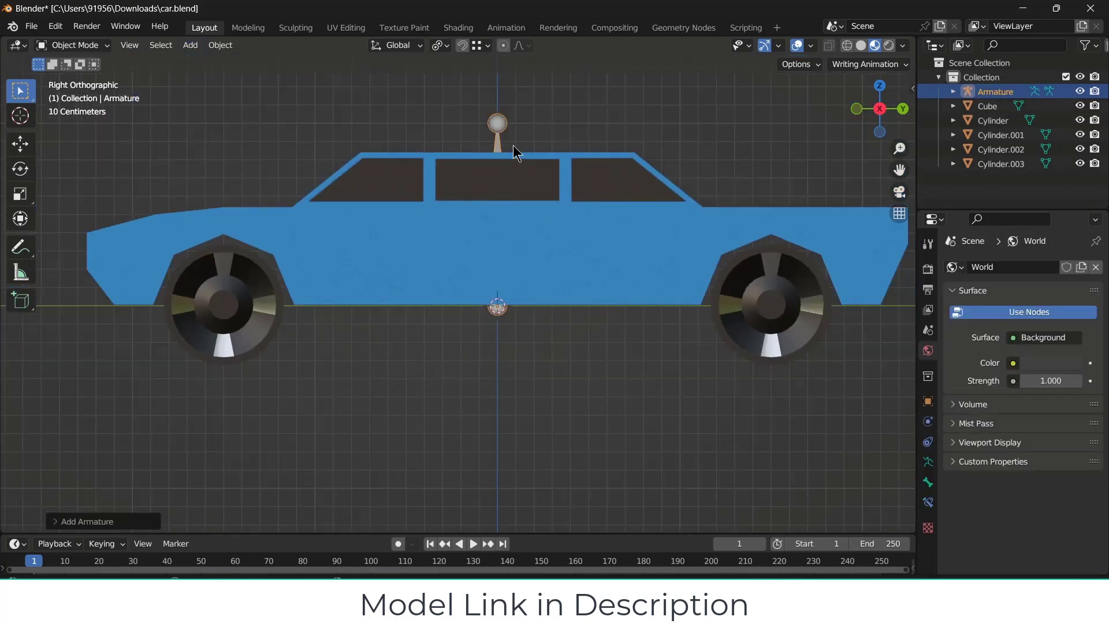
scroll(513, 145, up, 2)
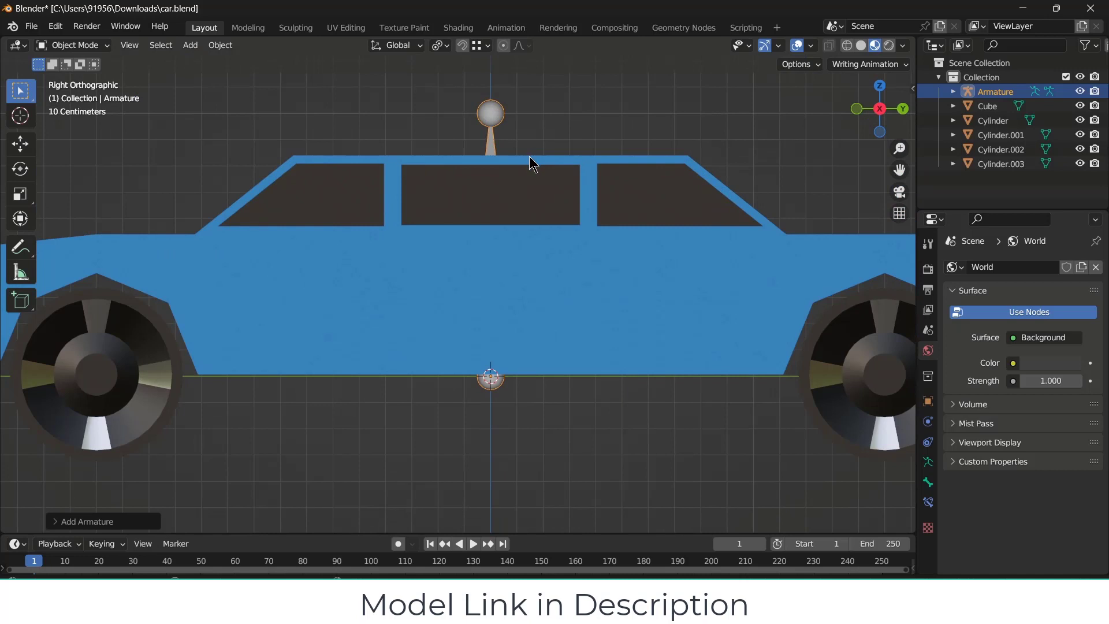
- Snap the 3D cursor to the car body's origin and snap the armature to the cursor
click(693, 330)
key(shift+s)
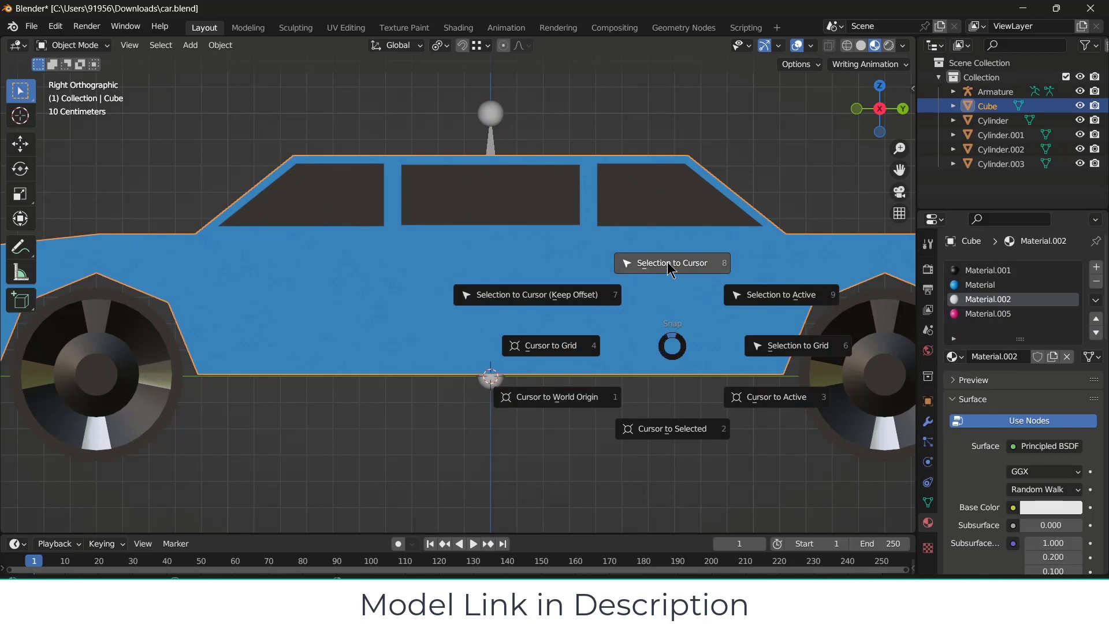
click(664, 435)
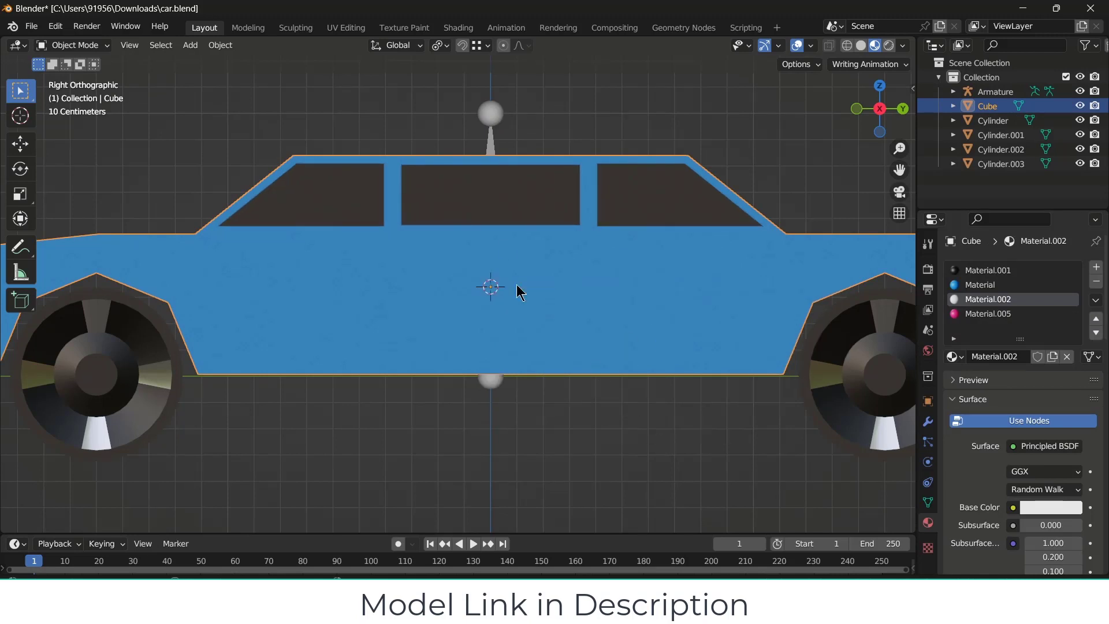
click(490, 123)
key(shift+s)
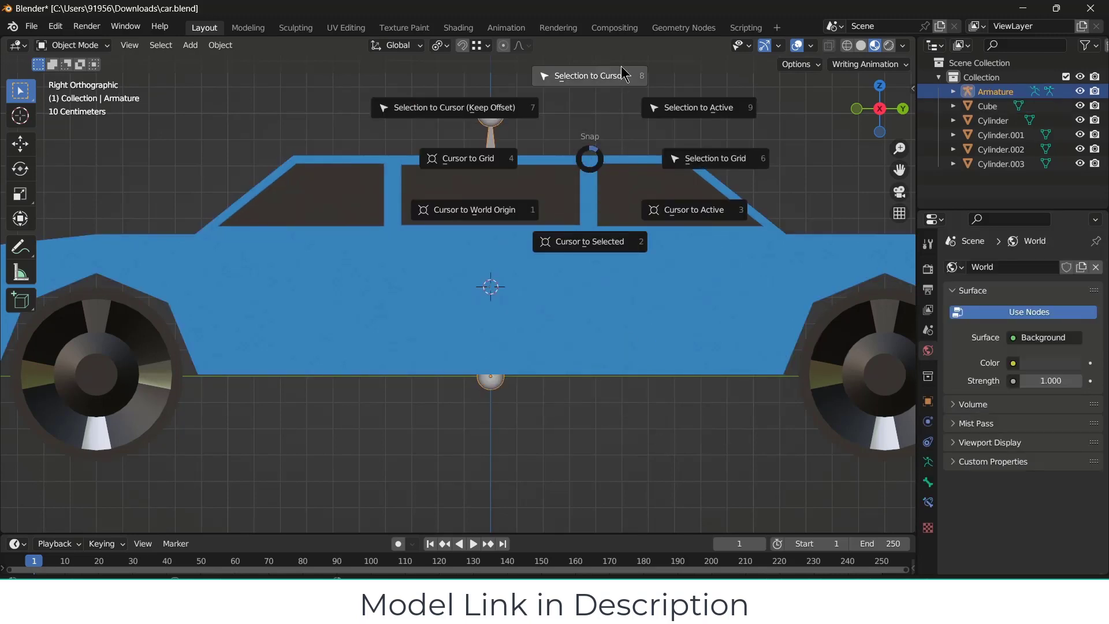
click(628, 77)
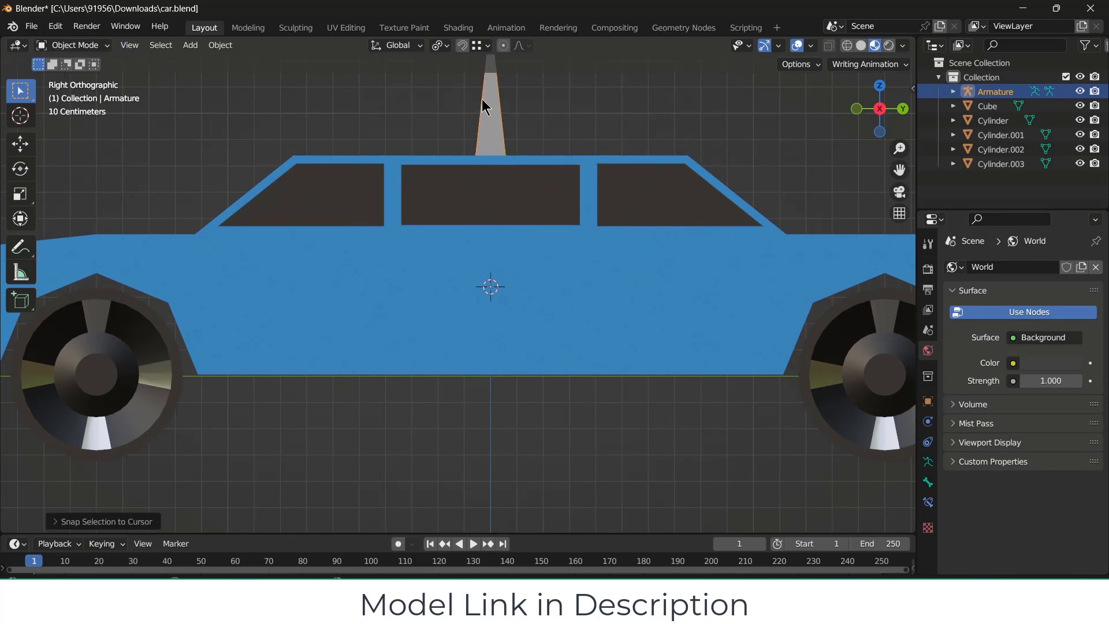
- Enable In Front display for the armature so its bone draws over the car body
click(928, 401)
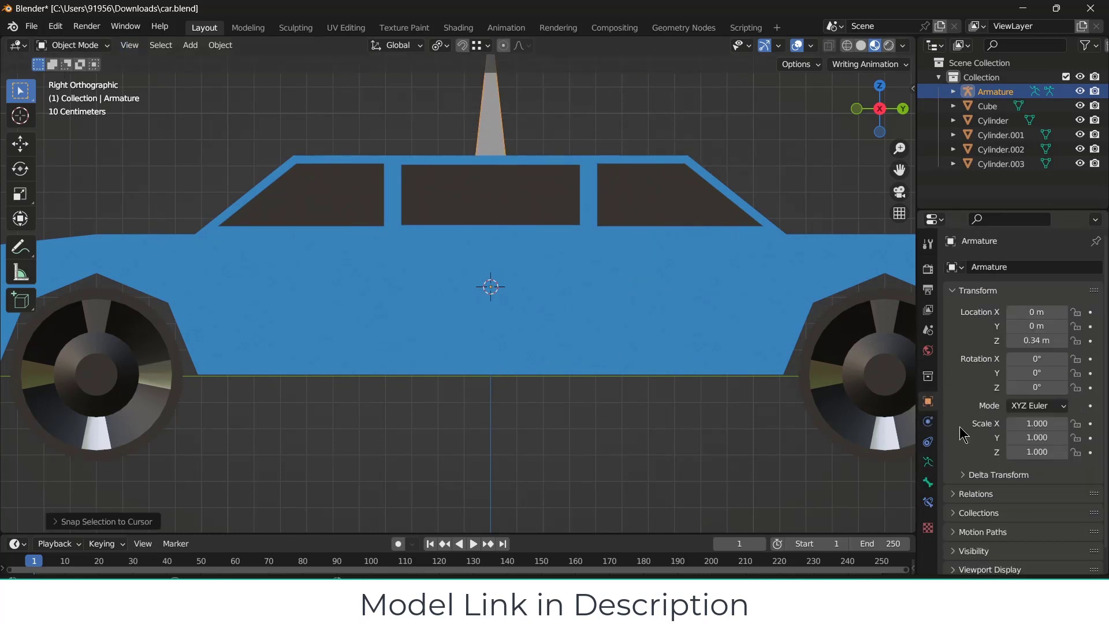
scroll(1033, 553, down, 4)
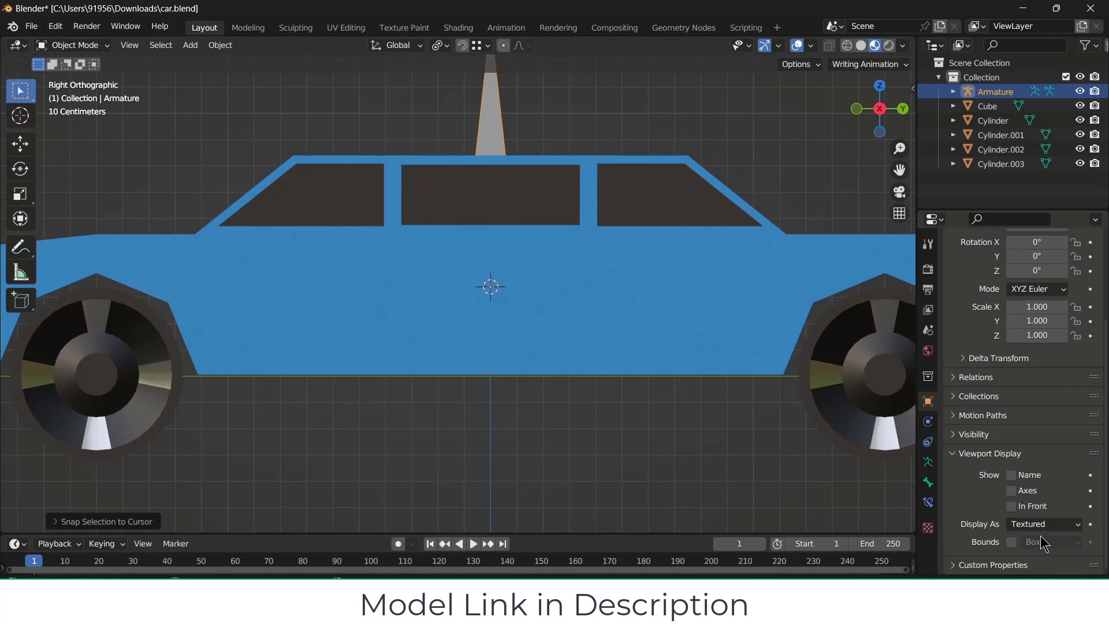
click(1011, 505)
scroll(538, 383, up, 4)
scroll(470, 237, down, 5)
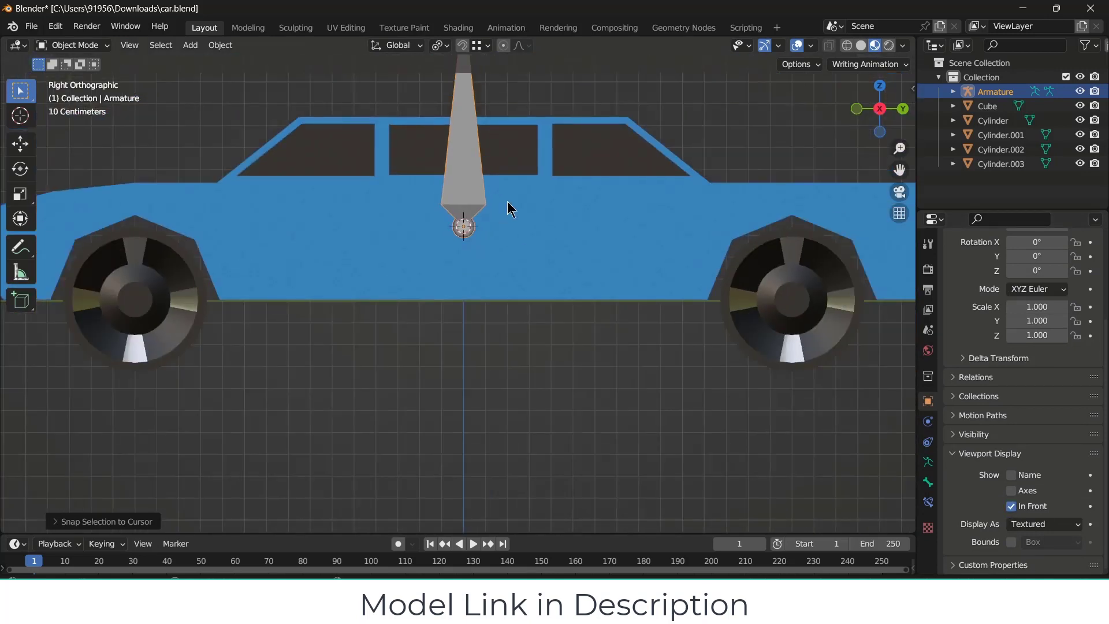
scroll(518, 231, up, 2)
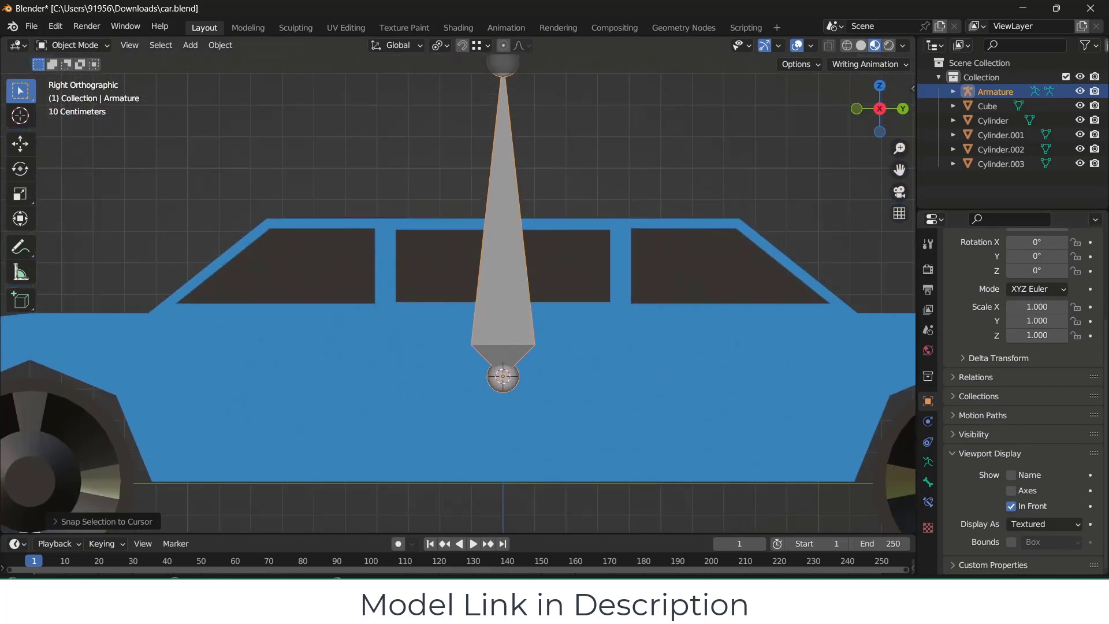
- Scale the armature down uniformly to about 0.378 so its bone fits inside the car body
key(s)
key(z)
key(Escape)
key(s)
click(608, 180)
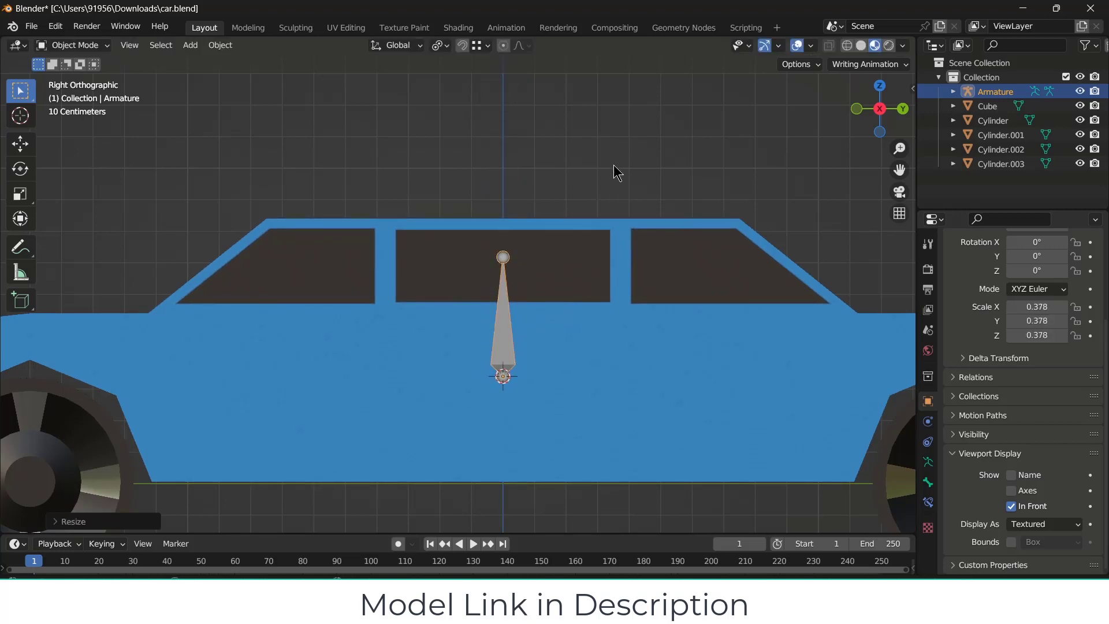
- Rename the armature object mainBody and its bone main, and return to Object Mode
key(F2)
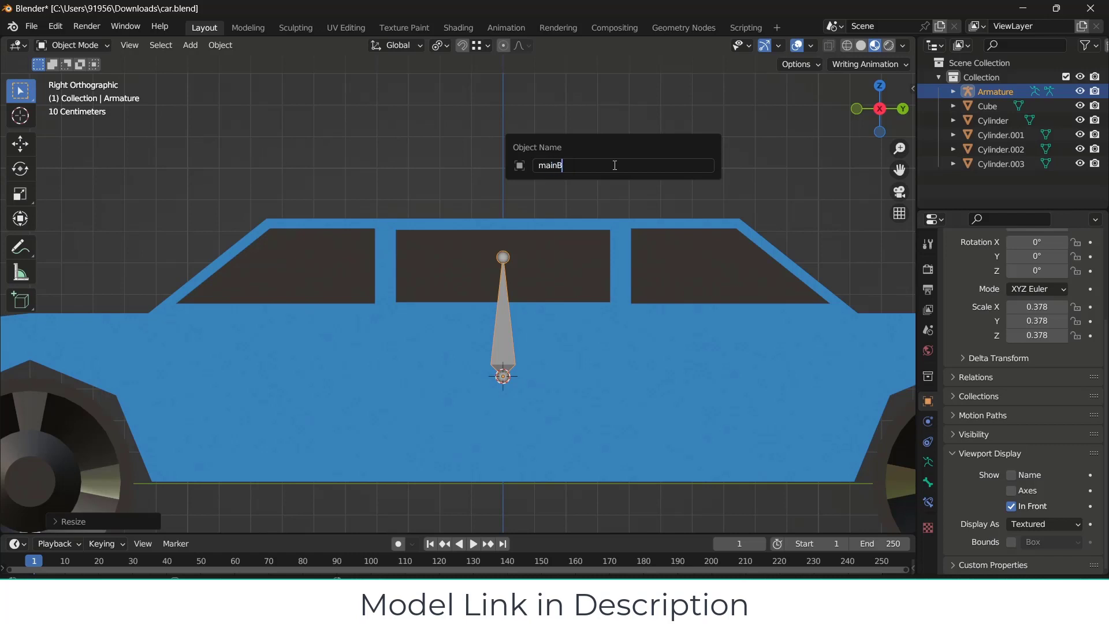
key(Return)
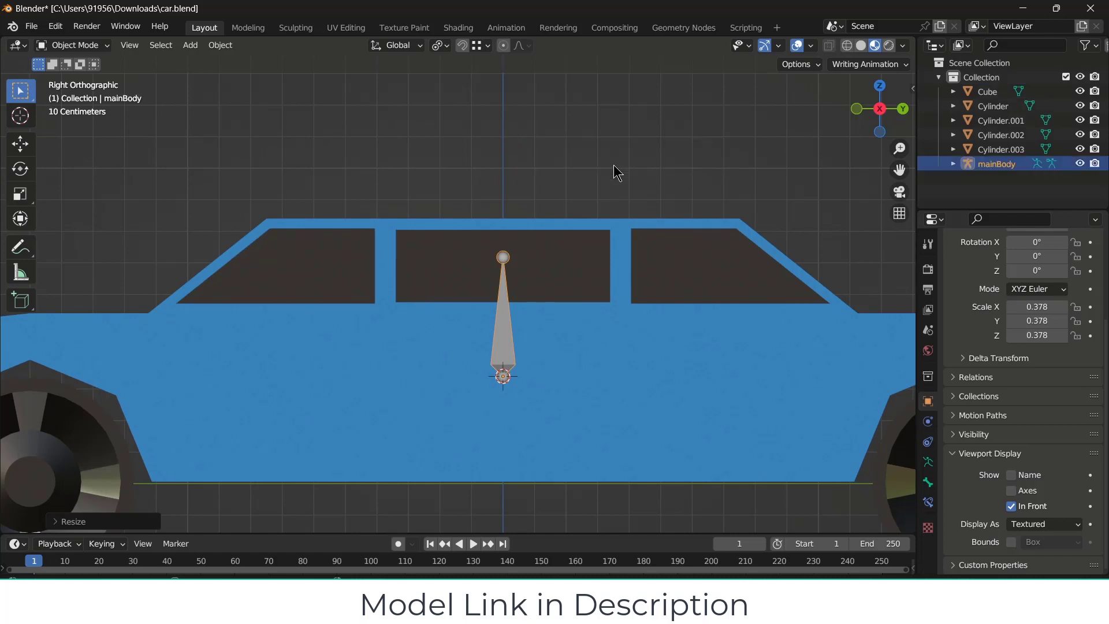
key(Tab)
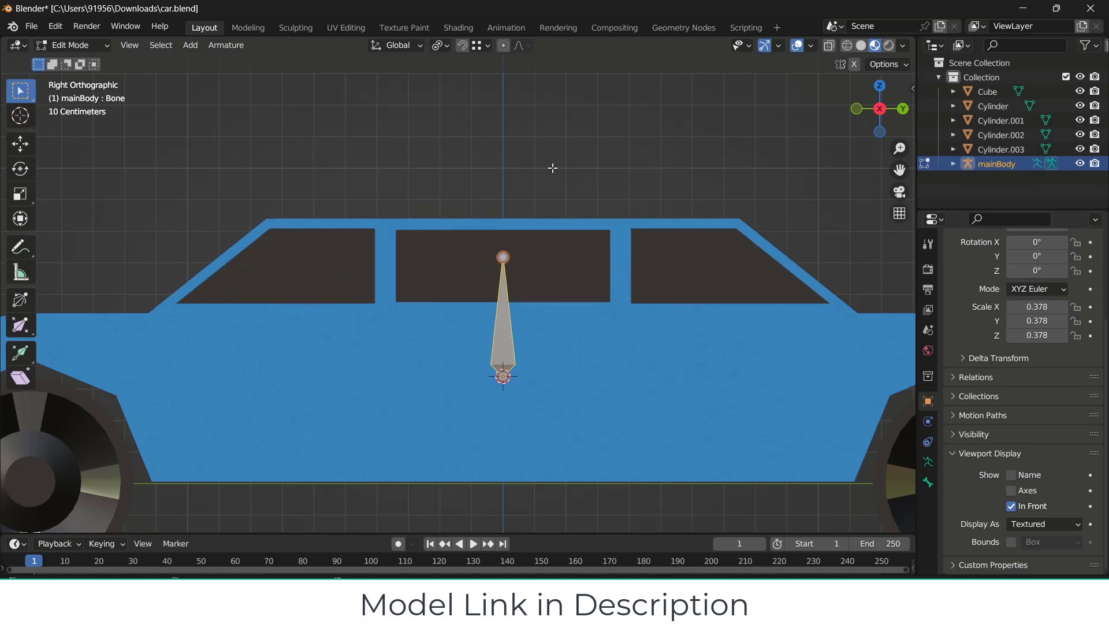
key(F2)
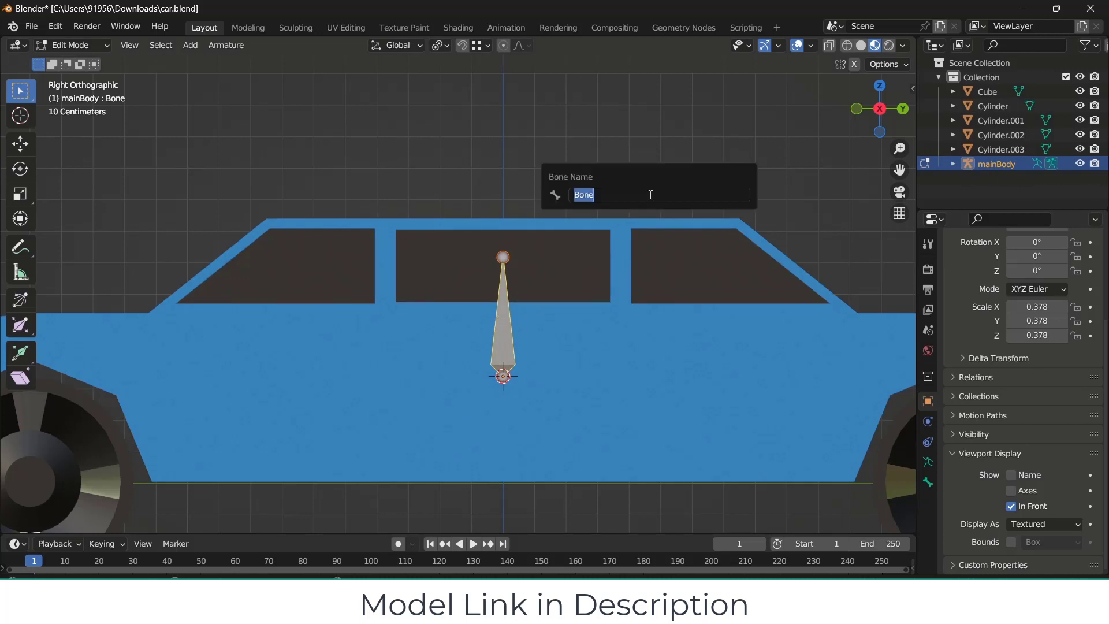
key(Return)
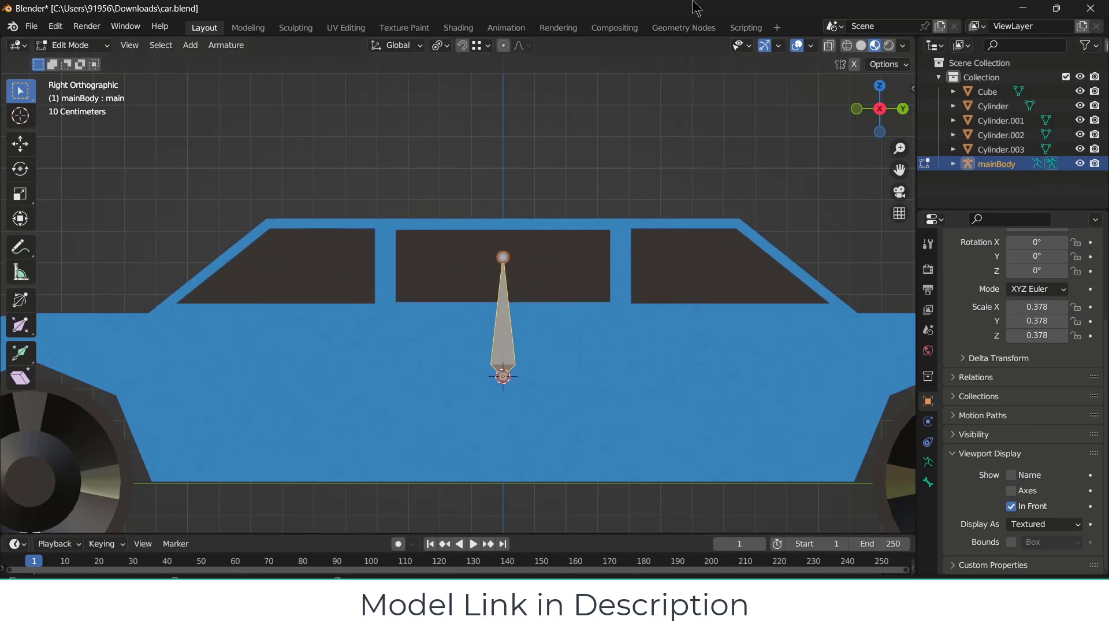
scroll(615, 91, down, 3)
middle_drag(339, 263, 437, 278)
scroll(448, 283, down, 5)
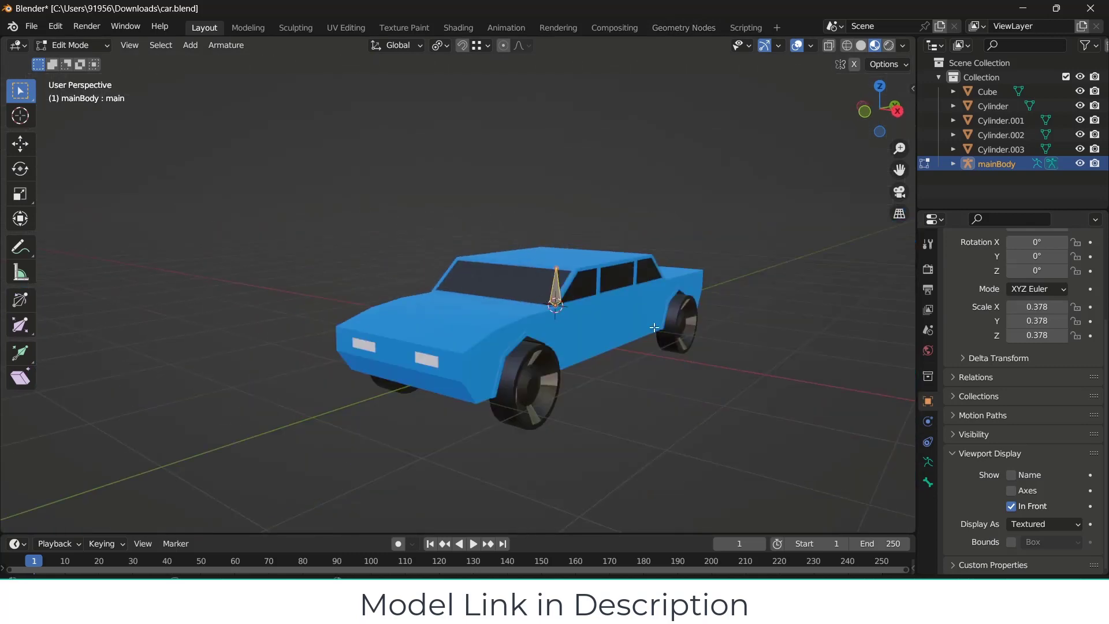
scroll(564, 399, up, 4)
key(Tab)
- Try to snap the 3D cursor to the +X front wheel's mesh selection from Edit Mode
middle_drag(513, 366, 543, 399)
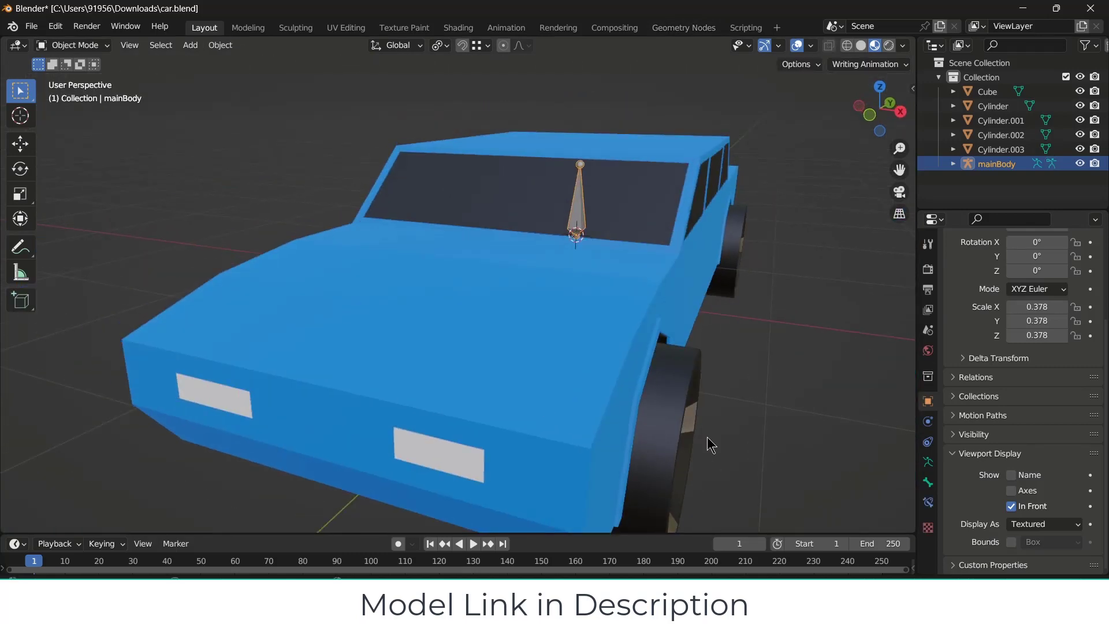
middle_drag(681, 426, 591, 323)
click(606, 363)
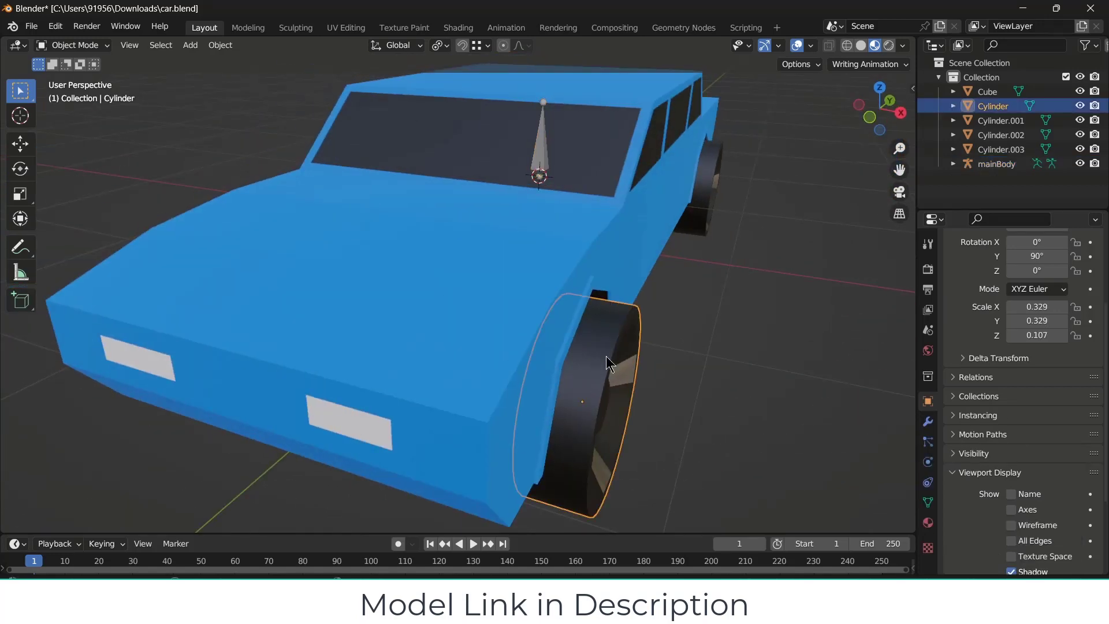
key(Tab)
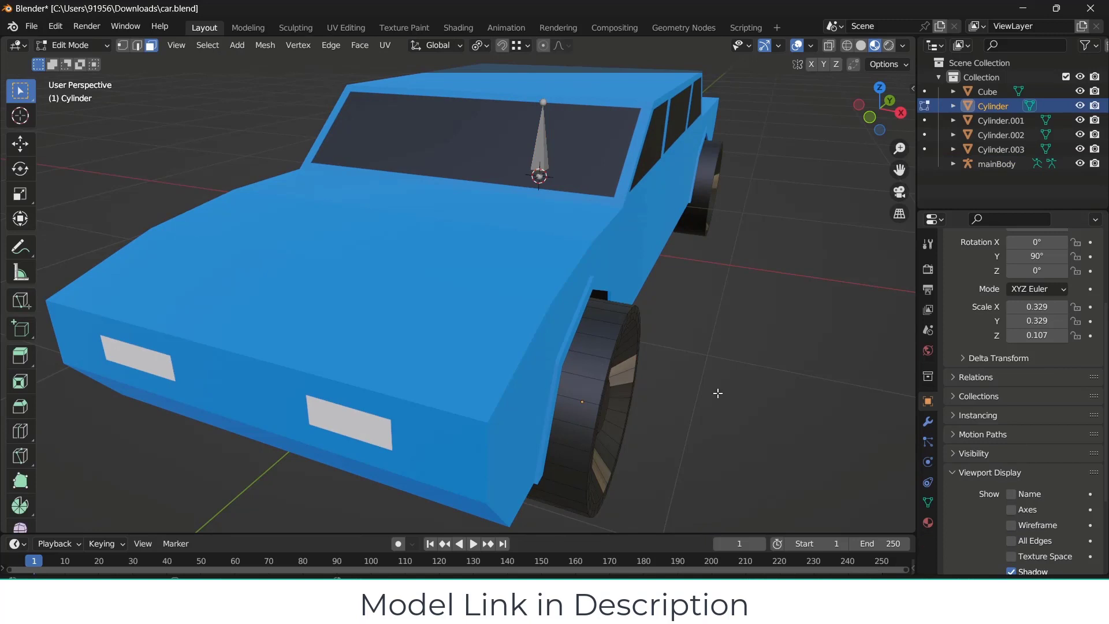
key(shift+s)
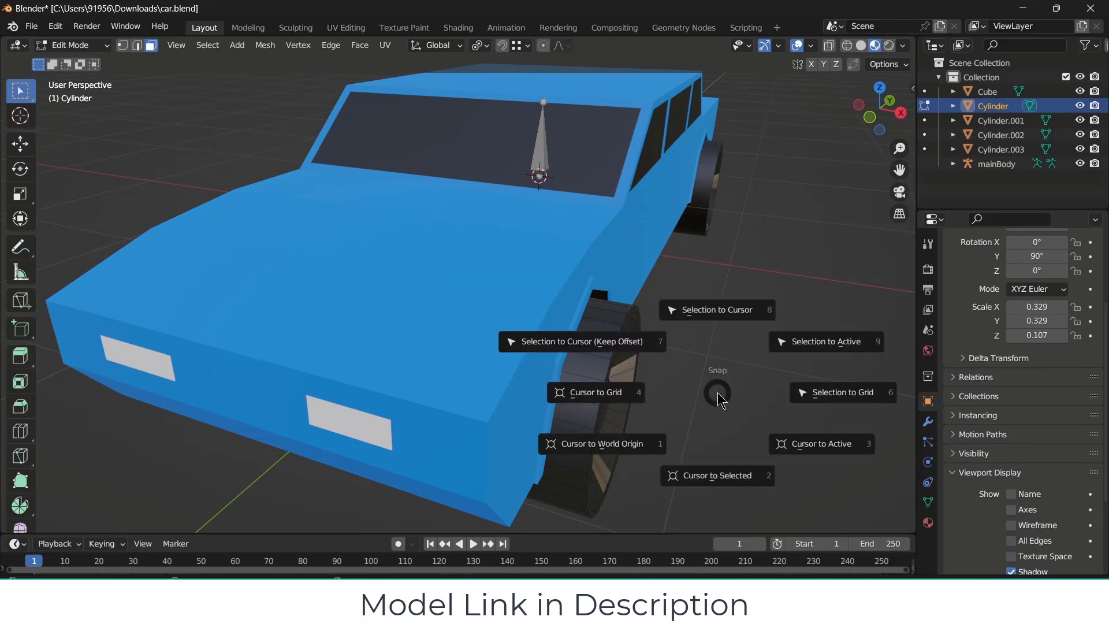
click(713, 475)
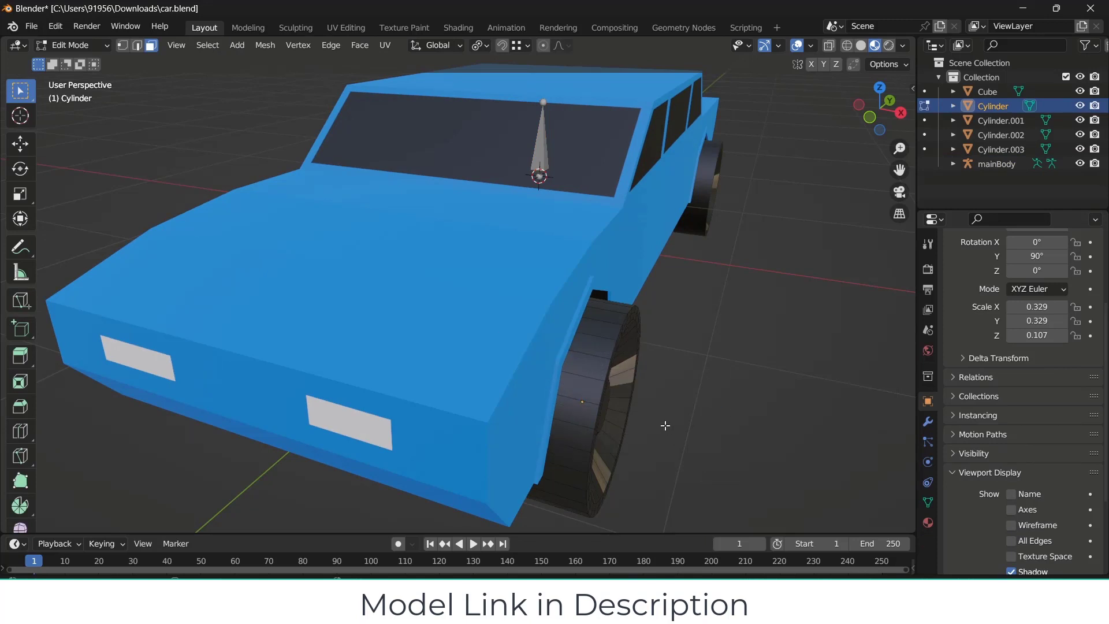
middle_drag(665, 425, 646, 407)
key(Tab)
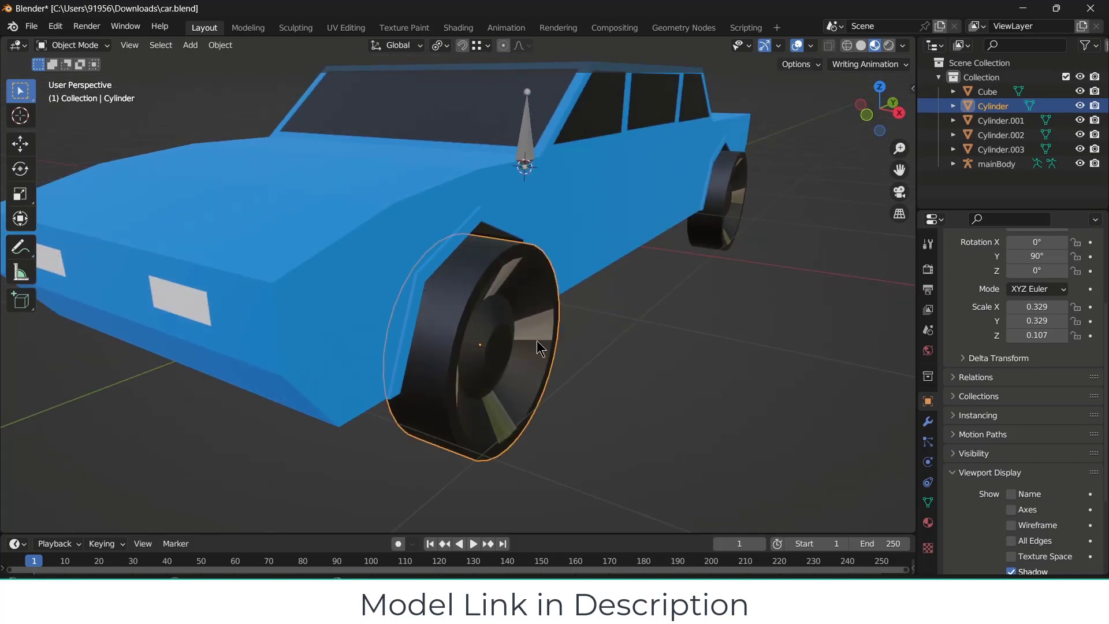
- Snap the 3D cursor to the origin of the +X front wheel object in Object Mode
key(shift+s)
click(605, 395)
key(Tab)
key(Tab)
- Add a single bone to the mainBody armature at the +X front wheel's center, using the front orthographic view
click(532, 118)
key(Tab)
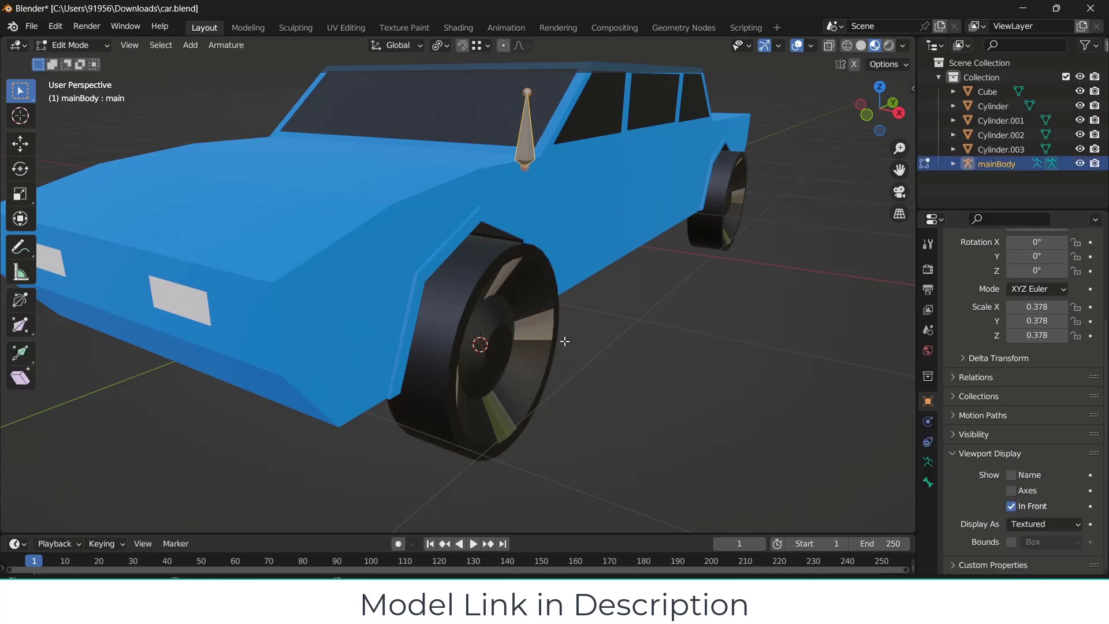
click(190, 47)
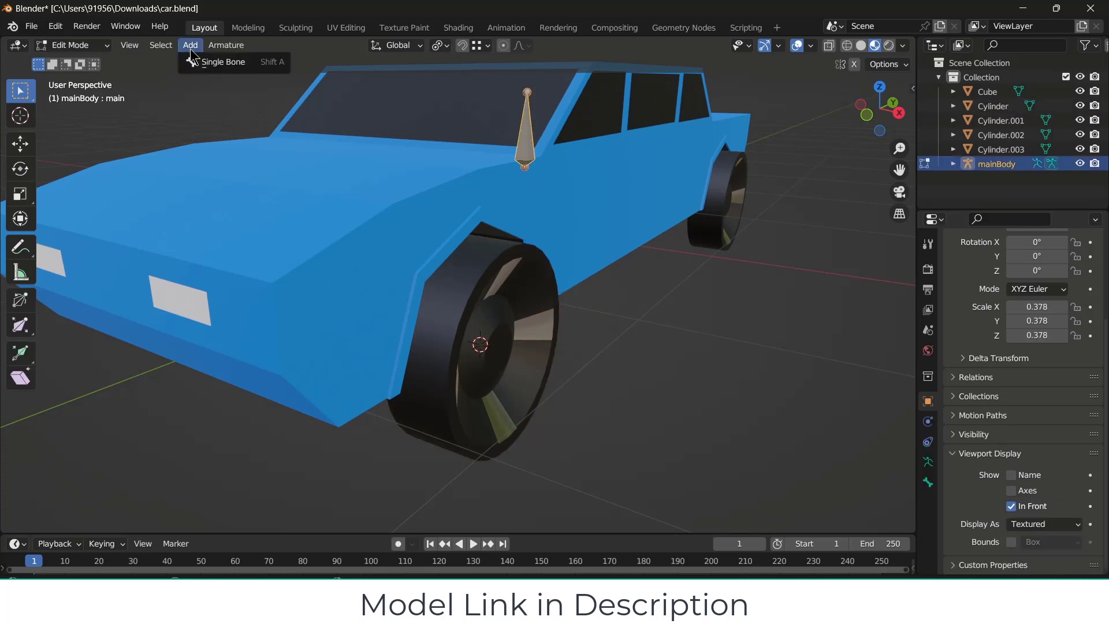
key(KP_1)
scroll(697, 197, up, 3)
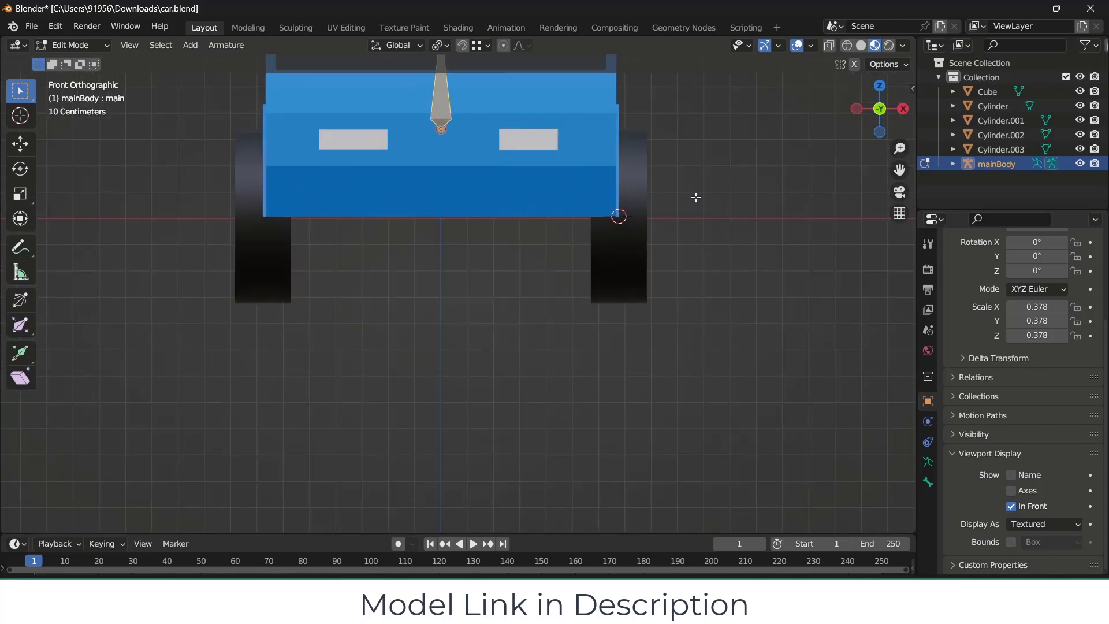
shift+middle_drag(695, 197, 660, 252)
click(194, 48)
click(223, 62)
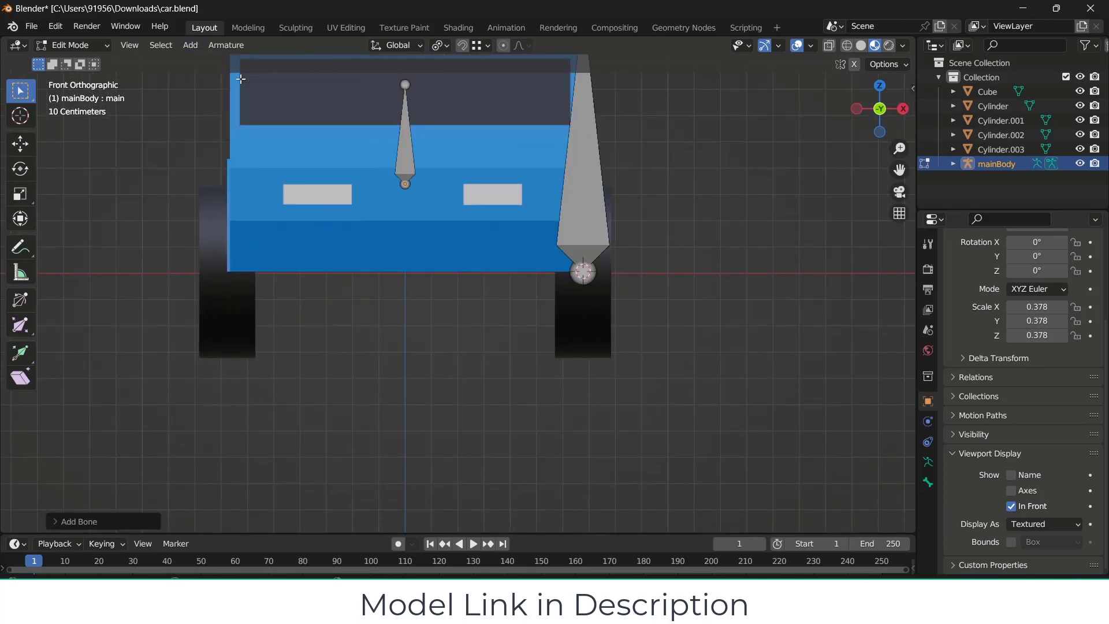
scroll(680, 223, down, 2)
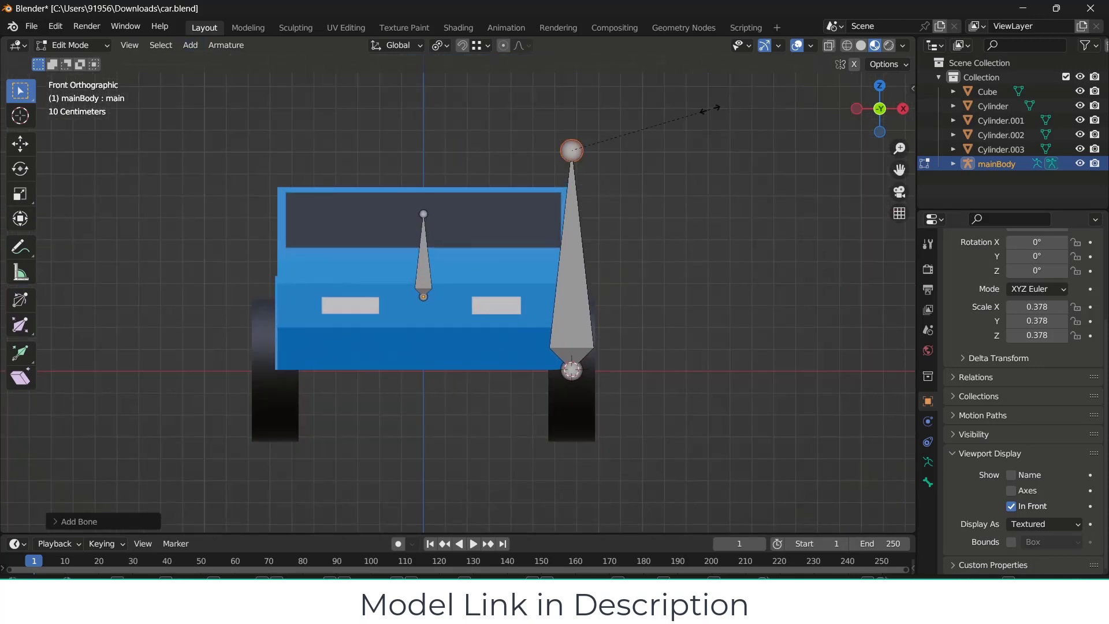
- Select the new bone at the +X front wheel and scale it down well below the main bone's length
click(569, 234)
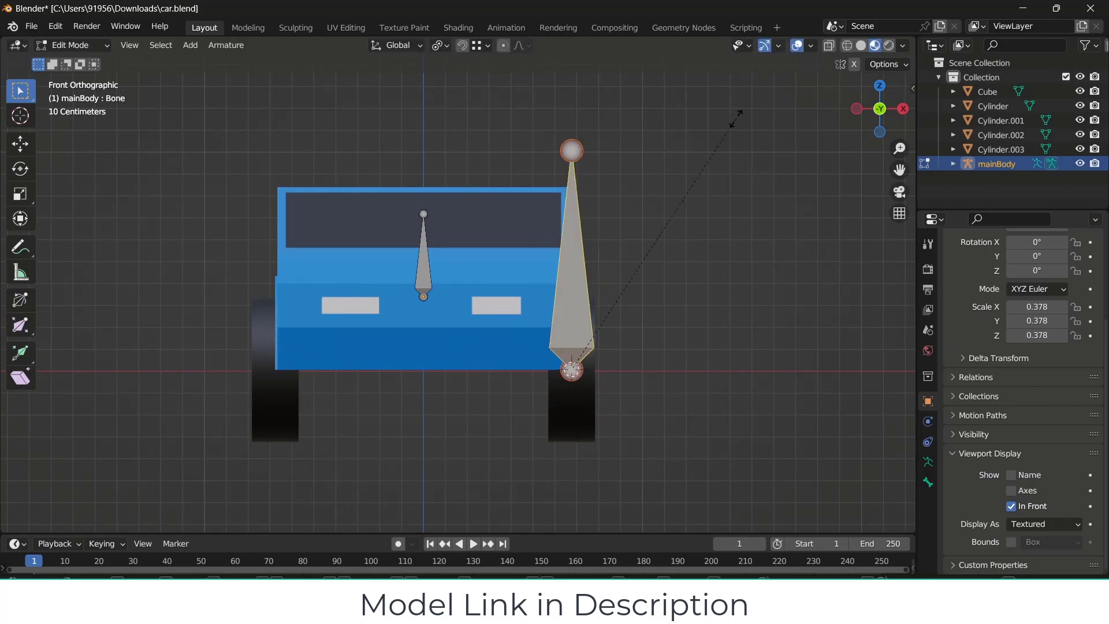
key(s)
click(602, 314)
scroll(592, 333, up, 2)
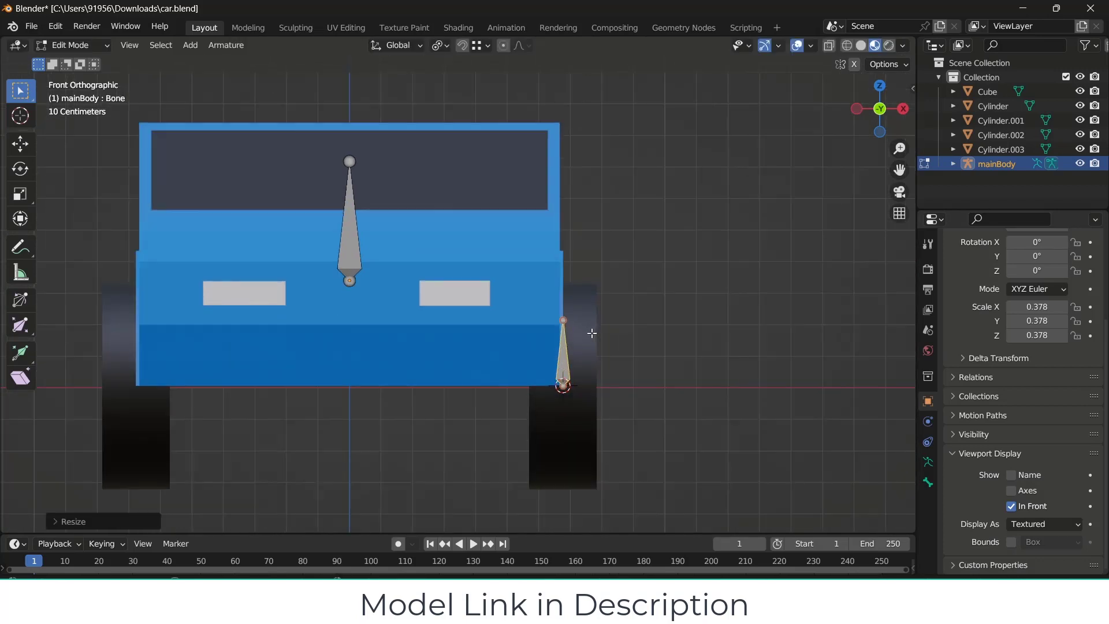
- Rotate the +X front wheel bone 90° about the global Y axis and scale it down to about 0.63
key(r)
key(y)
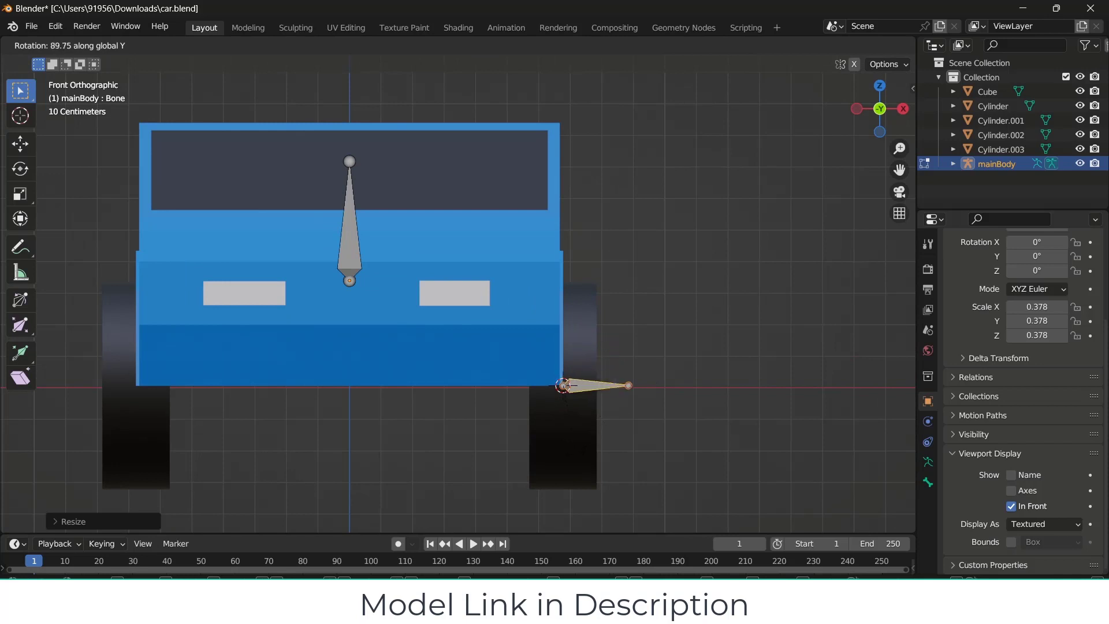
text(90)
key(Return)
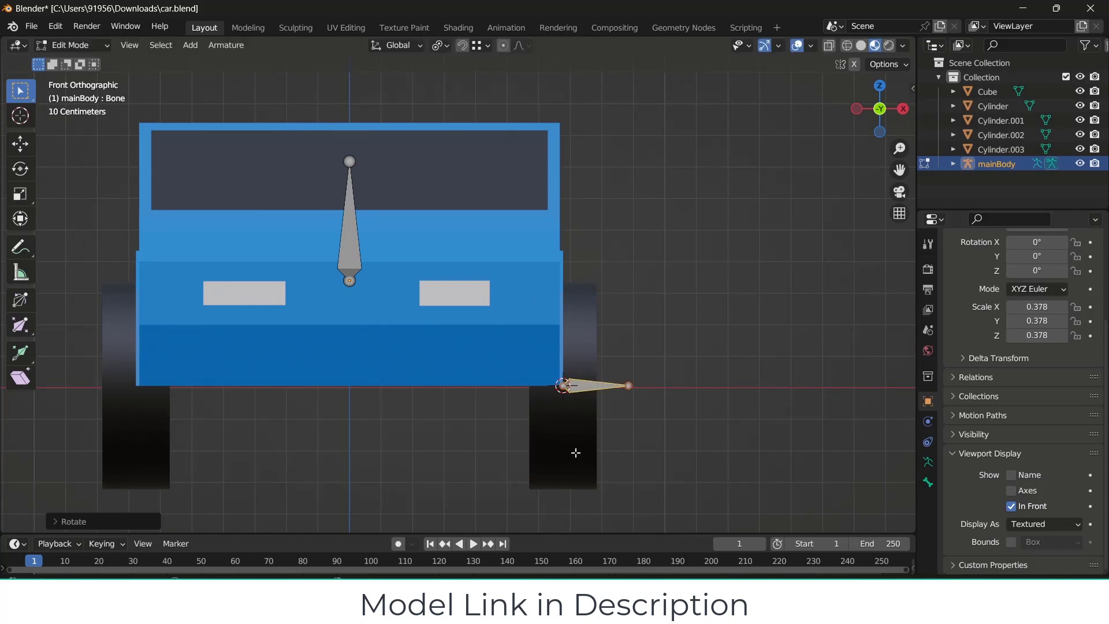
key(s)
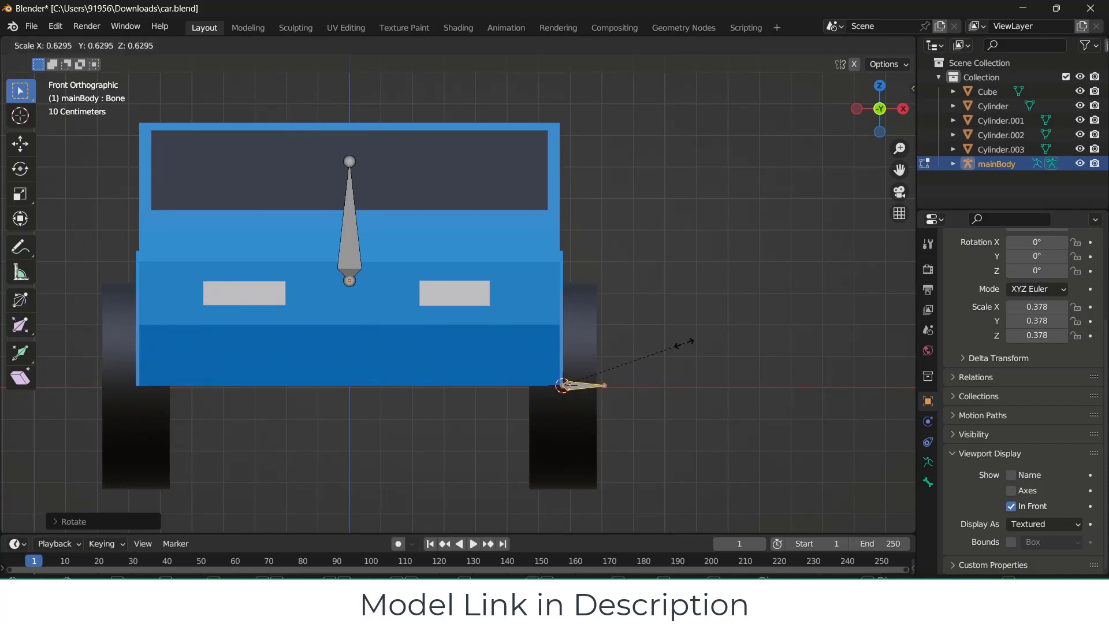
click(682, 344)
scroll(604, 392, up, 3)
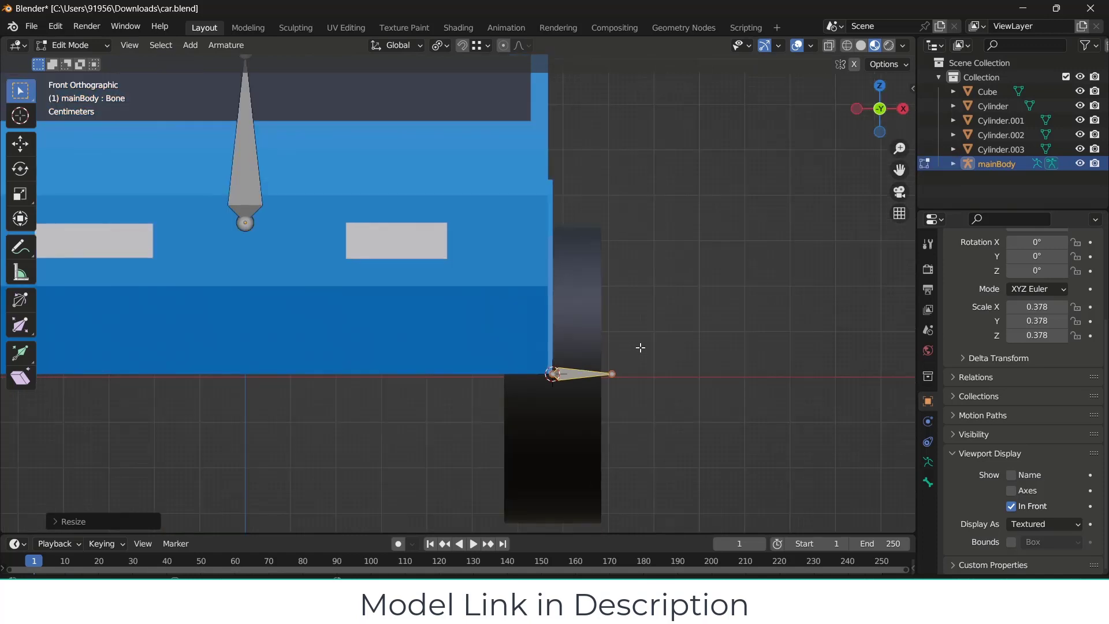
- Rename the +X front wheel bone as fRrotation
click(563, 379)
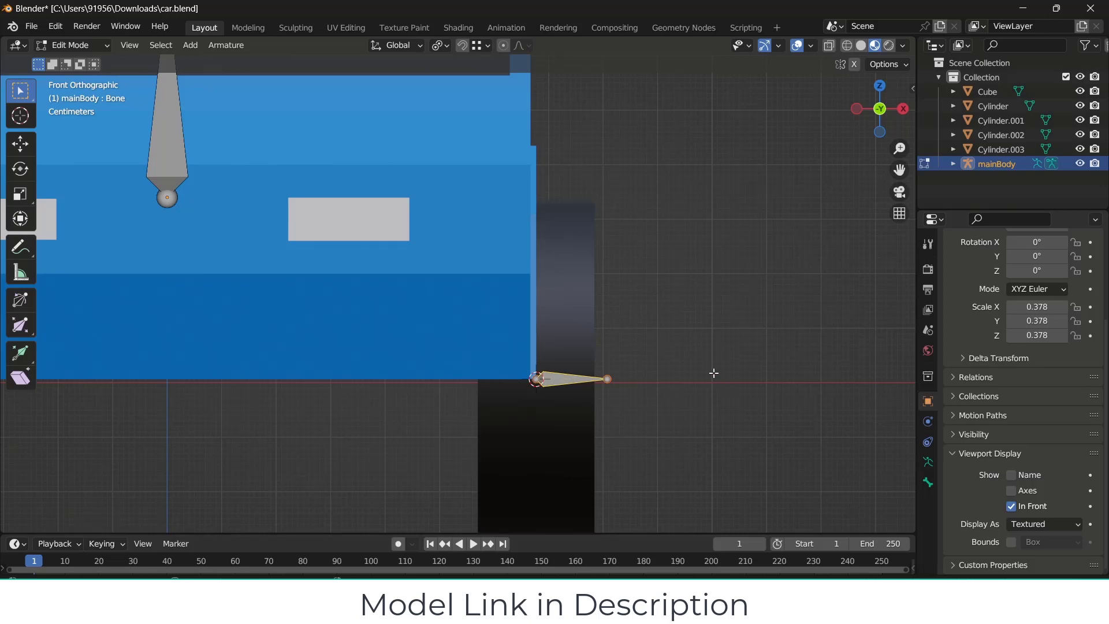
key(F2)
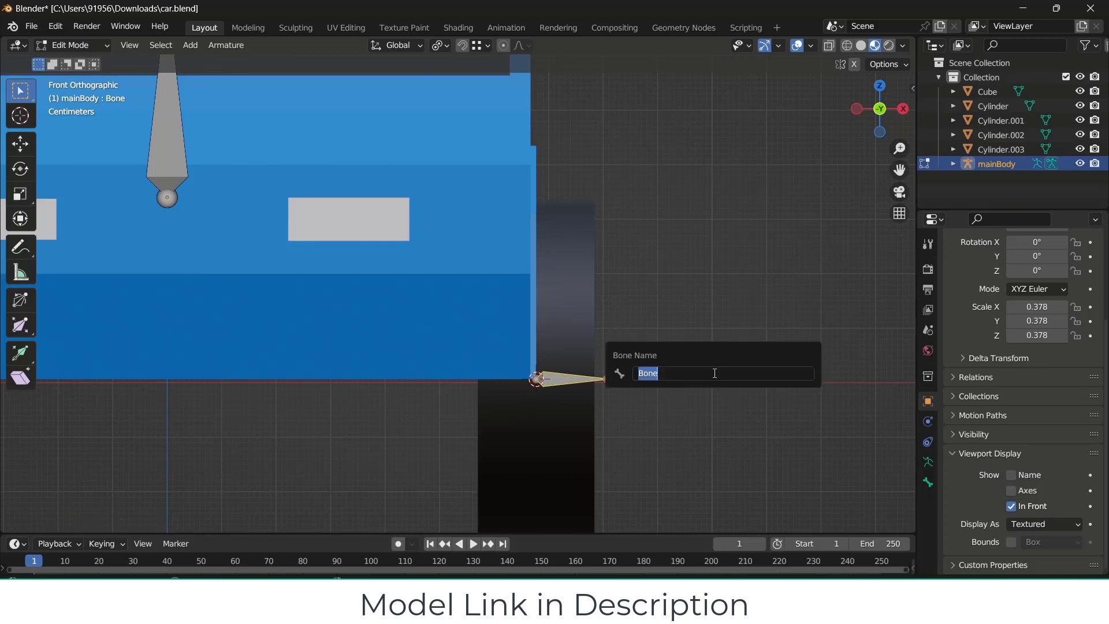
text(f)
text(ron)
text(rotatio)
key(Return)
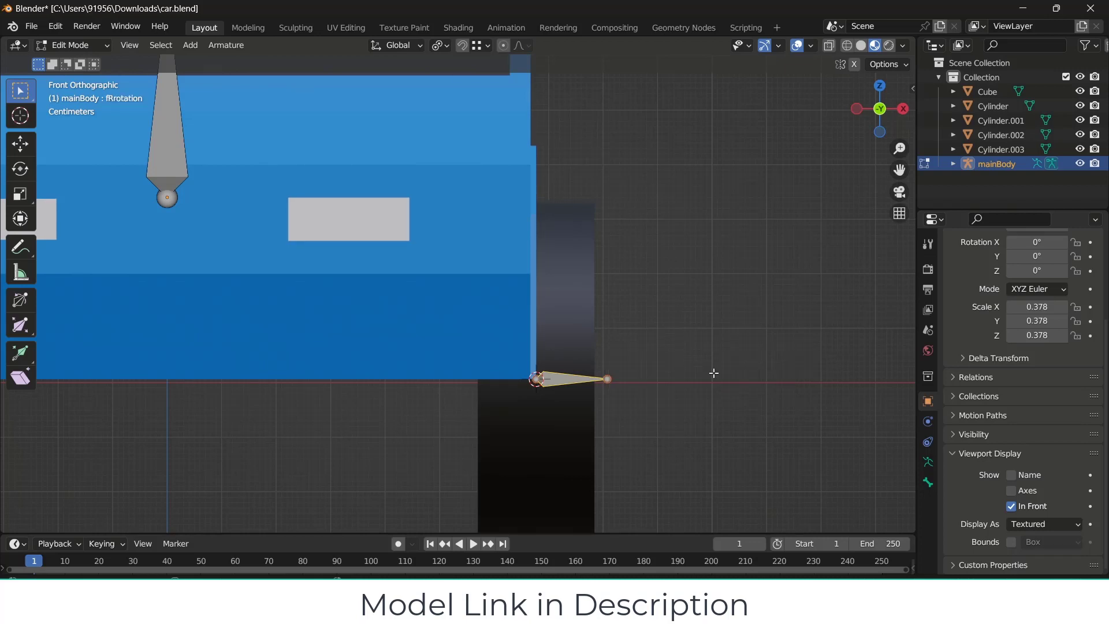
- Duplicate the fRrotation bone in place and move the copy straight down along Z to the bottom of the front wheel
scroll(714, 373, down, 3)
middle_drag(713, 371, 412, 313)
middle_drag(571, 416, 537, 391)
scroll(537, 391, down, 3)
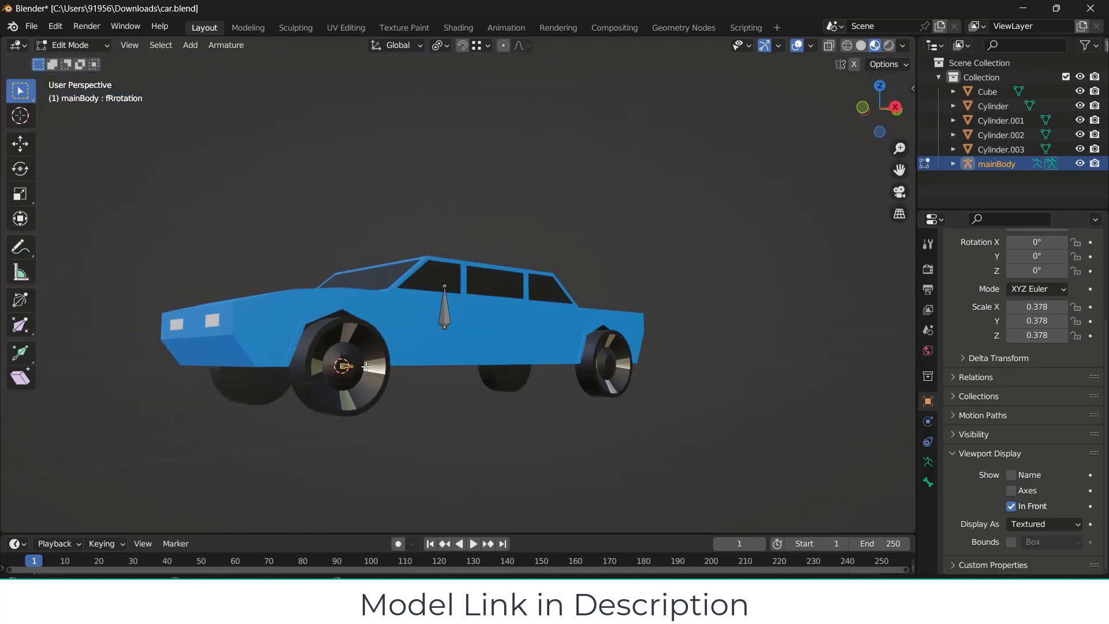
scroll(344, 369, up, 5)
middle_drag(344, 369, 403, 351)
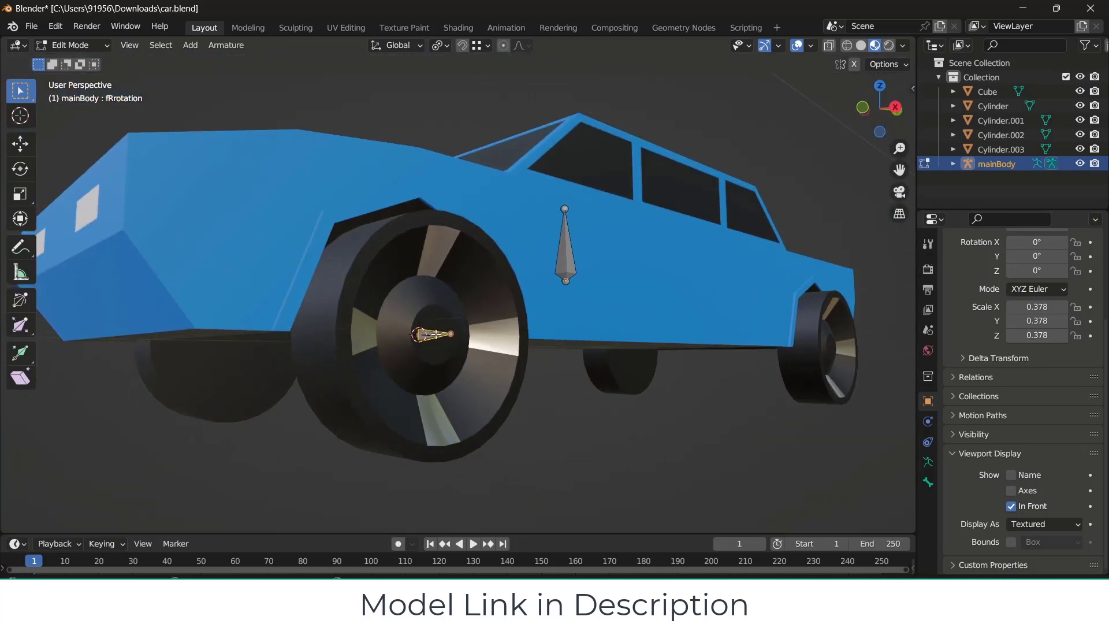
key(shift+d)
right_click(534, 356)
key(g)
key(z)
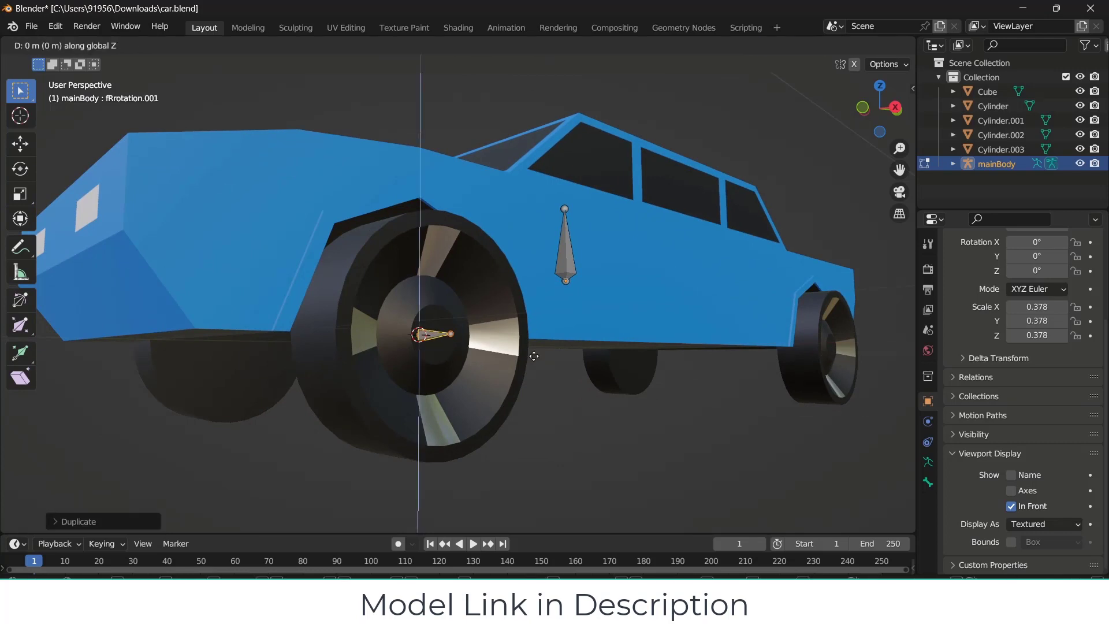
click(520, 465)
key(KP_1)
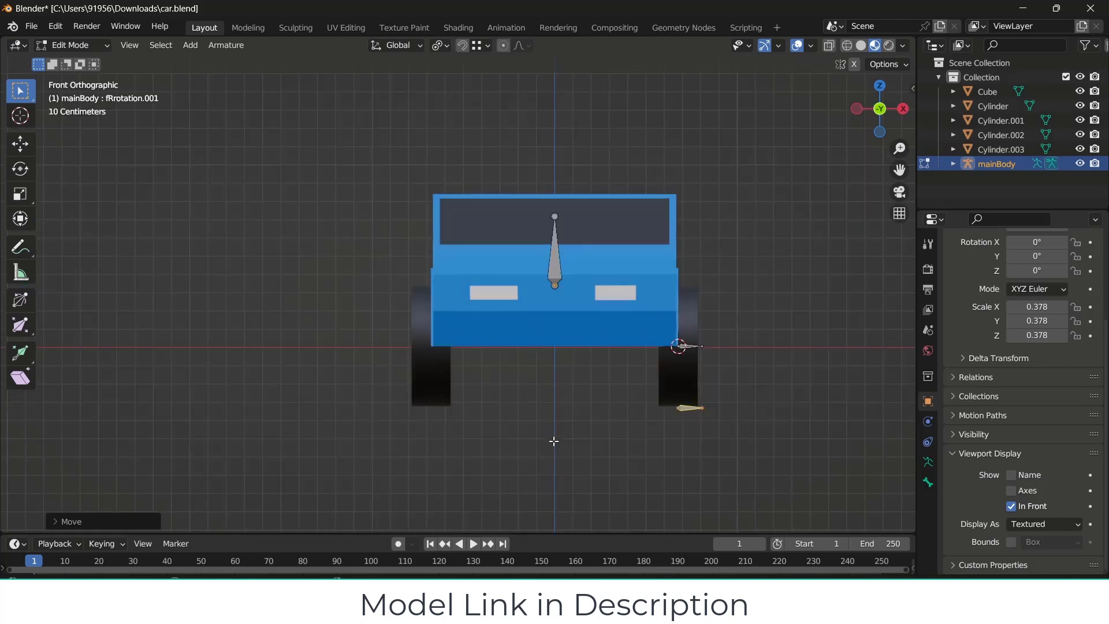
scroll(627, 400, up, 2)
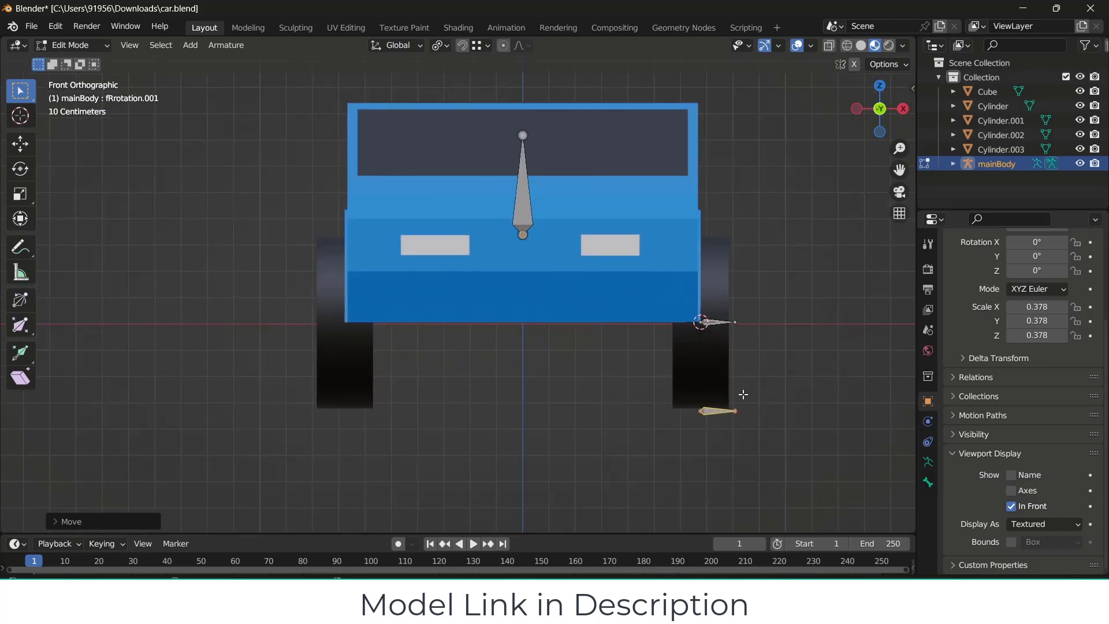
key(r)
key(z)
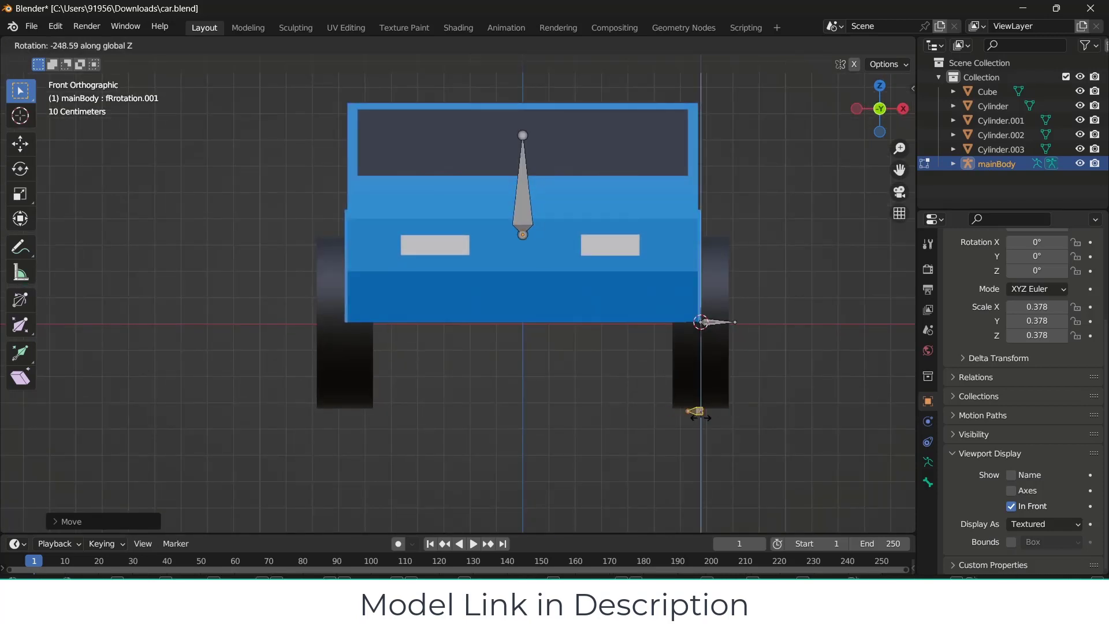
right_click(705, 420)
- Rotate the copied bone under the front wheel about the global Z axis so it points toward the car's front
middle_drag(705, 419, 658, 453)
scroll(676, 419, down, 8)
scroll(659, 453, up, 5)
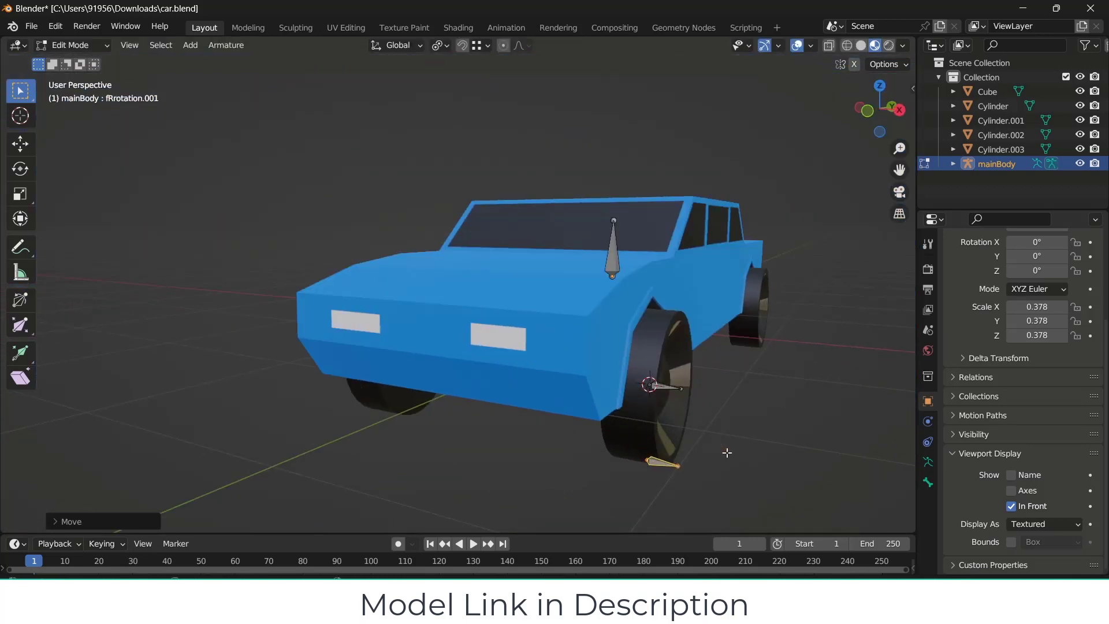
key(r)
key(z)
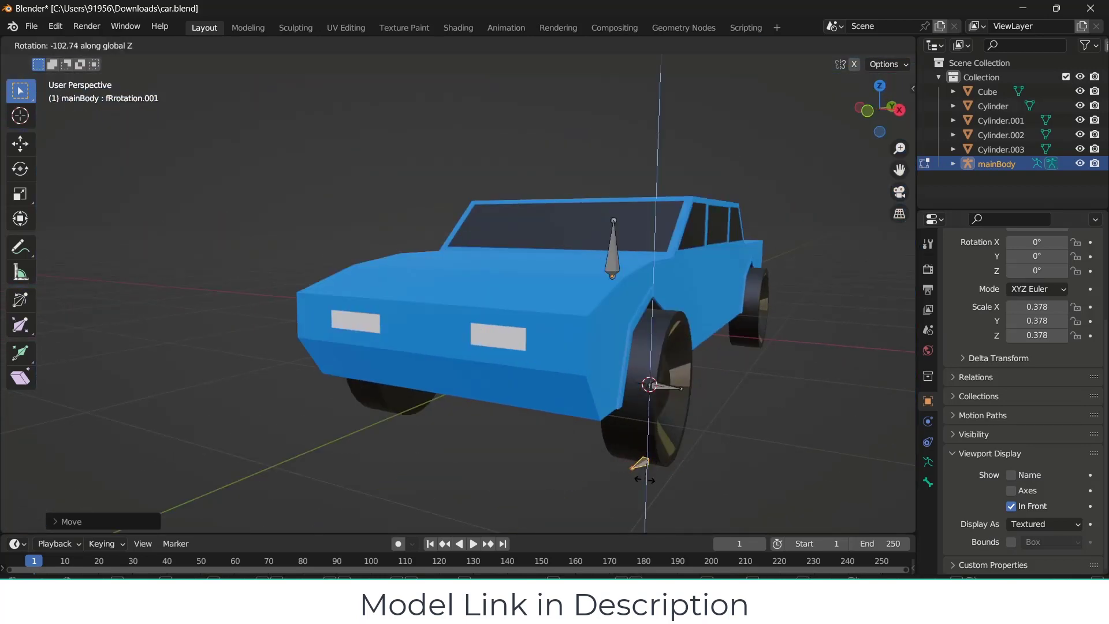
click(644, 479)
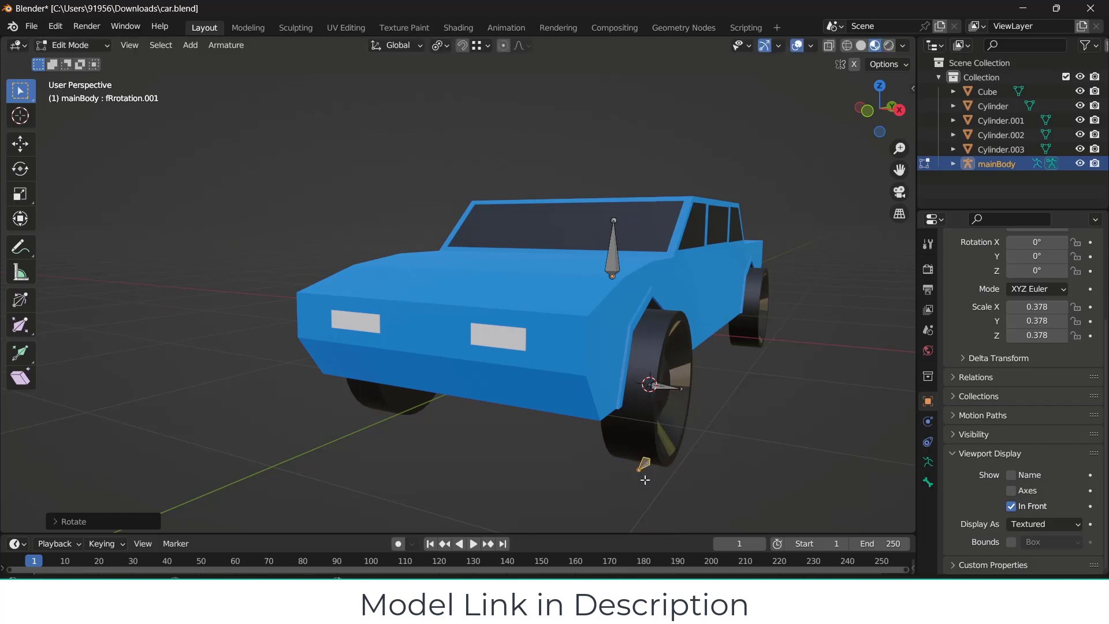
- Examine the placement and direction of the bone under the front wheel from the car's side
middle_drag(643, 479, 529, 436)
scroll(405, 341, up, 4)
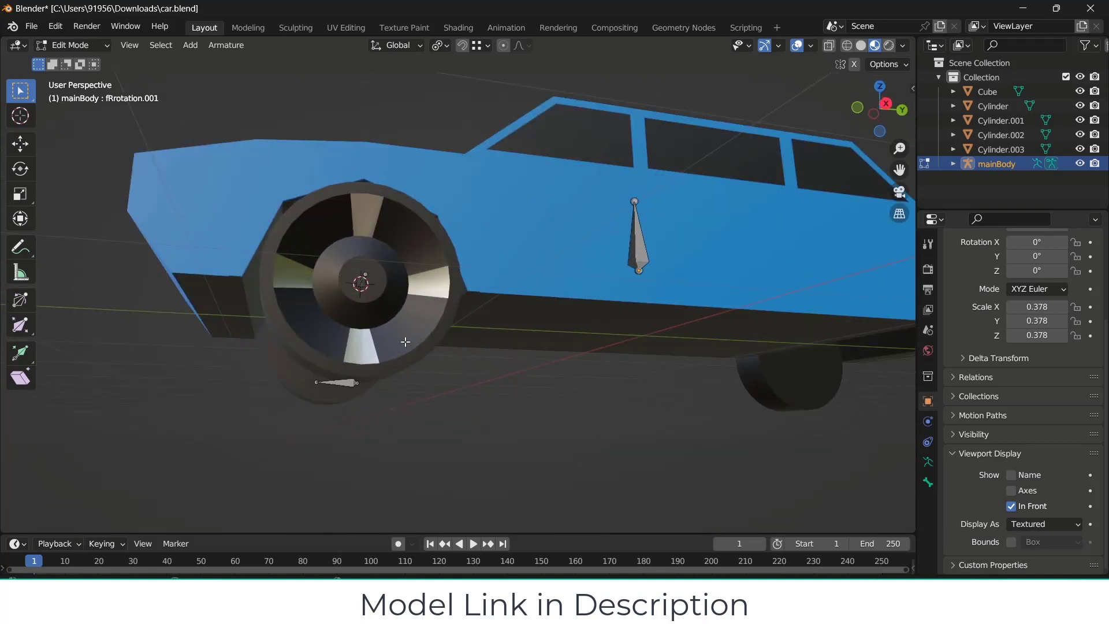
key(KP_1)
key(KP_3)
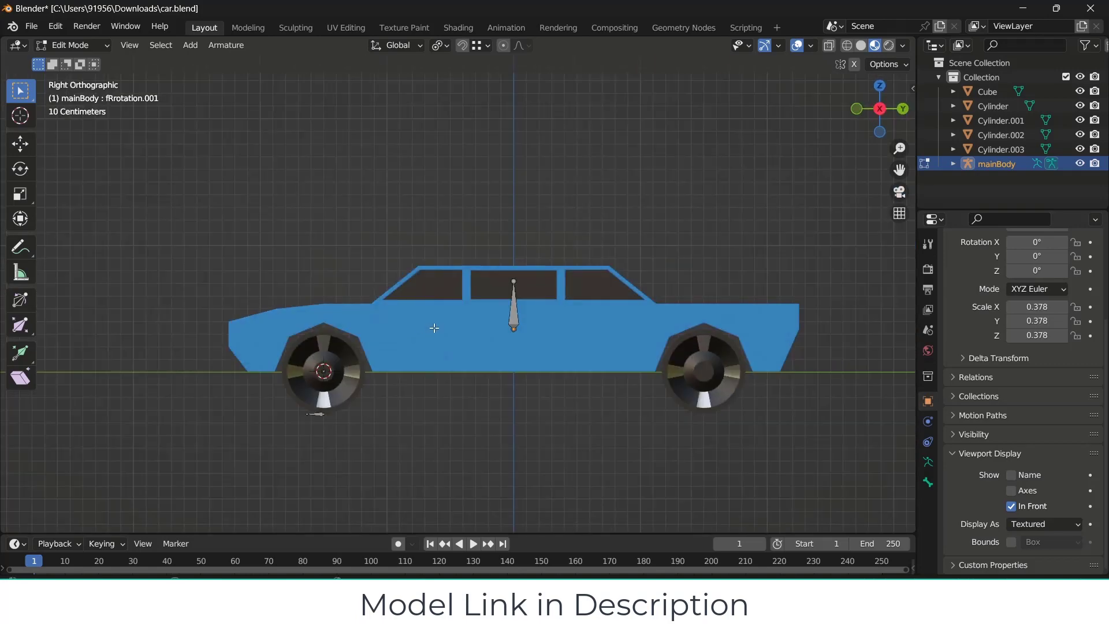
scroll(433, 330, up, 1)
scroll(288, 323, up, 4)
scroll(289, 323, up, 3)
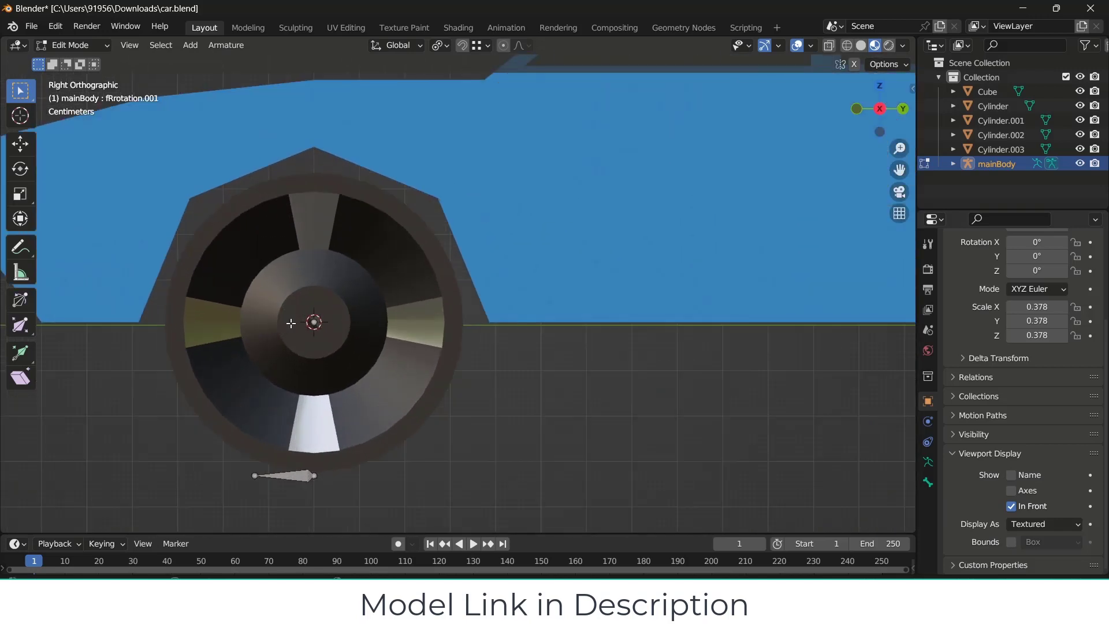
middle_drag(313, 322, 335, 335)
scroll(408, 336, down, 8)
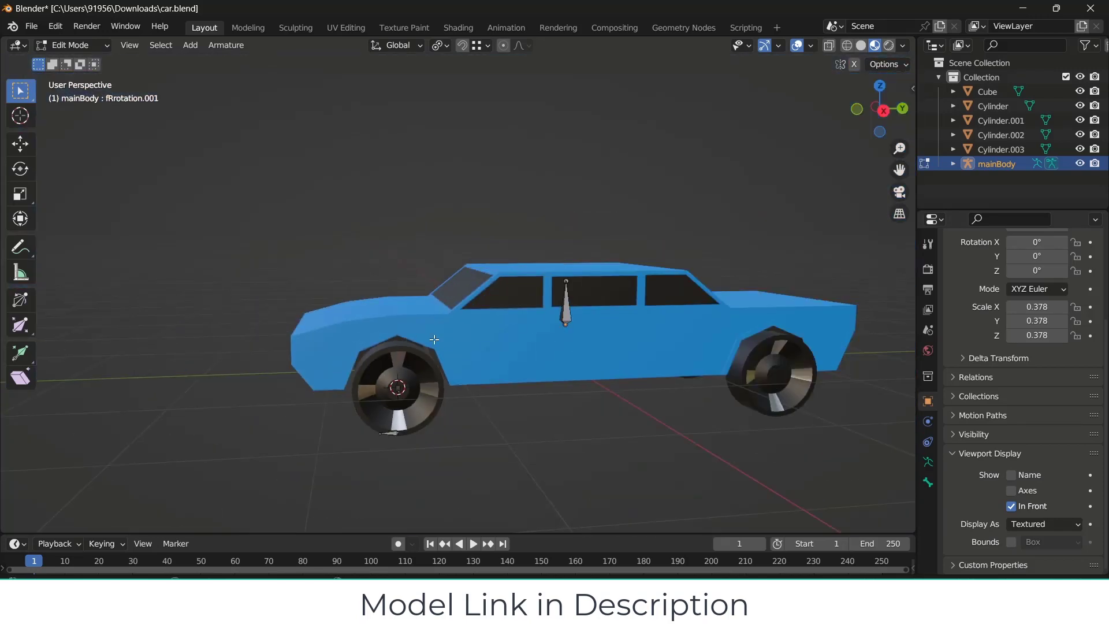
- Snap the 3D cursor to the origin of the +X rear wheel object in Object Mode
key(Tab)
click(797, 396)
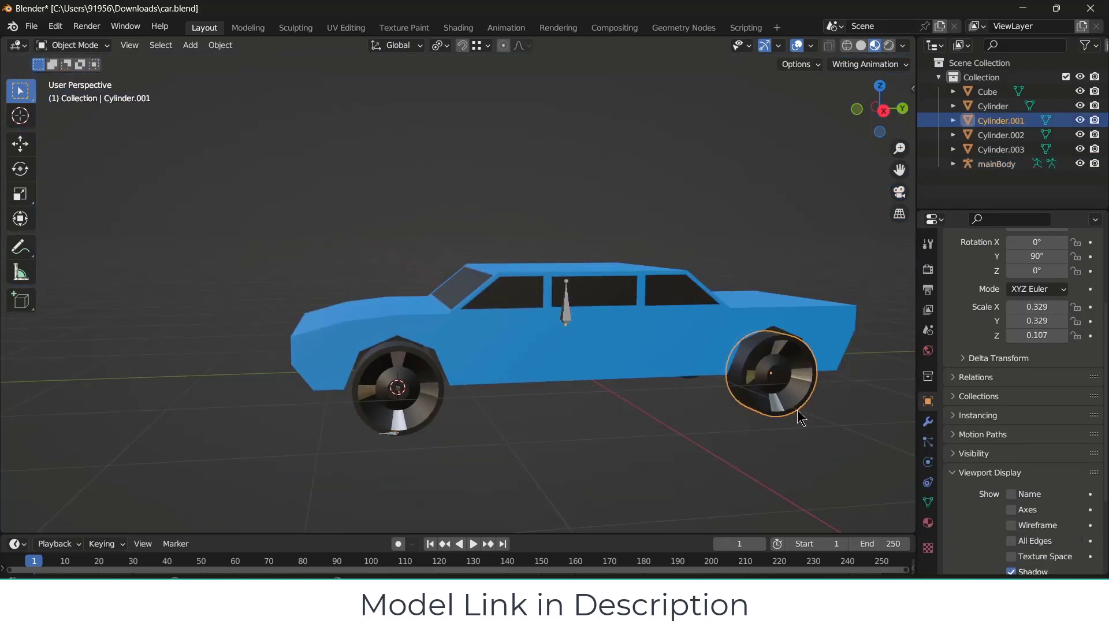
key(shift+s)
click(783, 492)
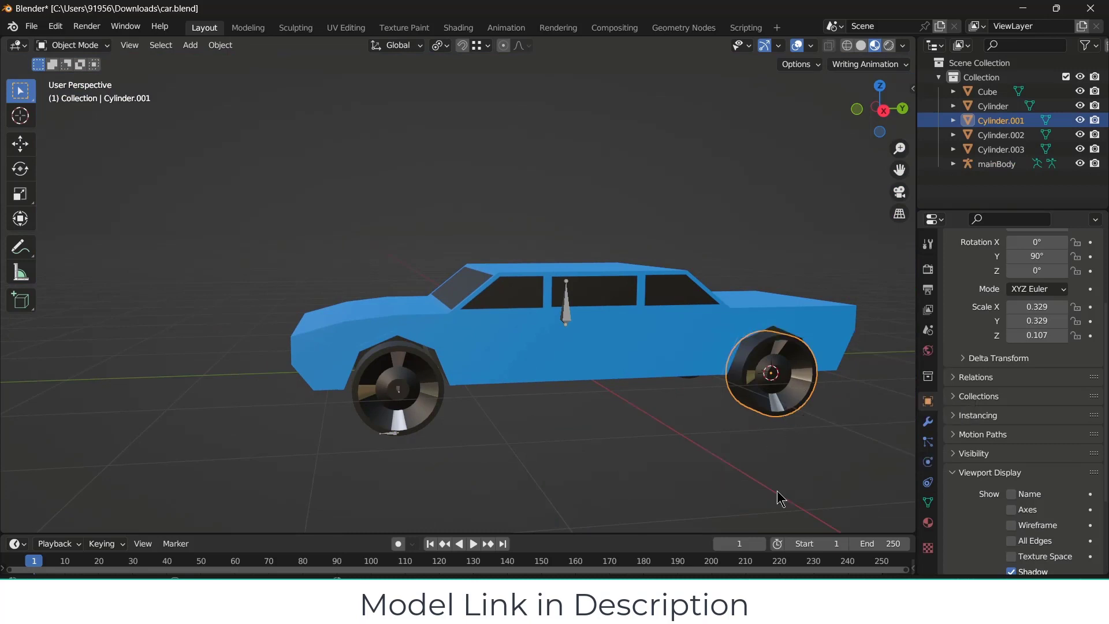
- Duplicate the fRrotation bone in the mainBody armature's Edit Mode and snap the copy to the 3D cursor at the rear wheel
click(416, 384)
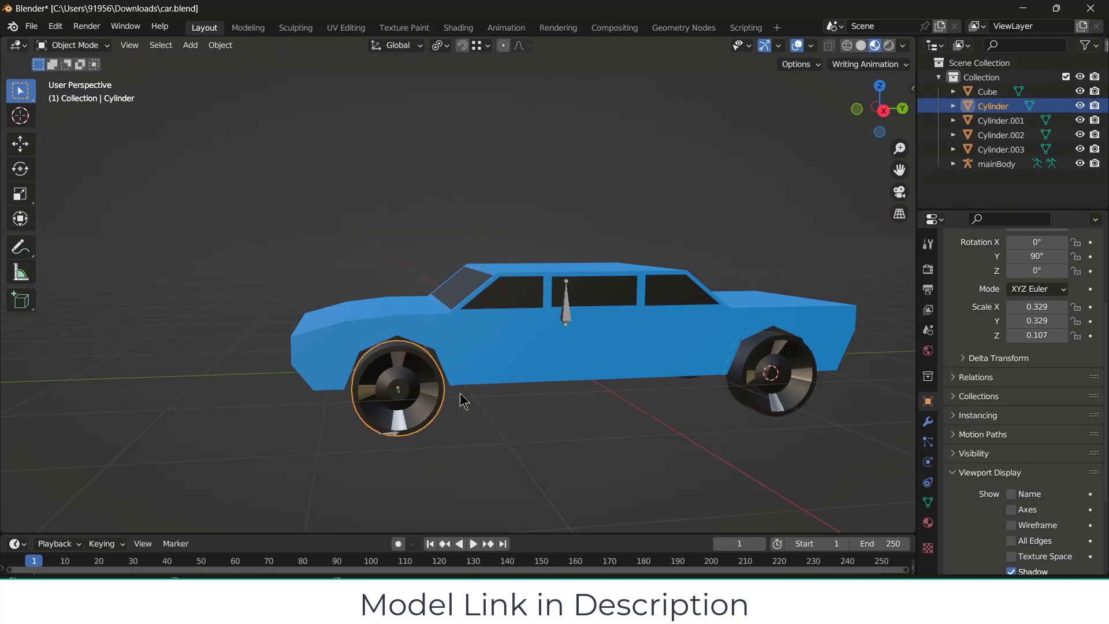
click(563, 308)
key(Tab)
click(398, 387)
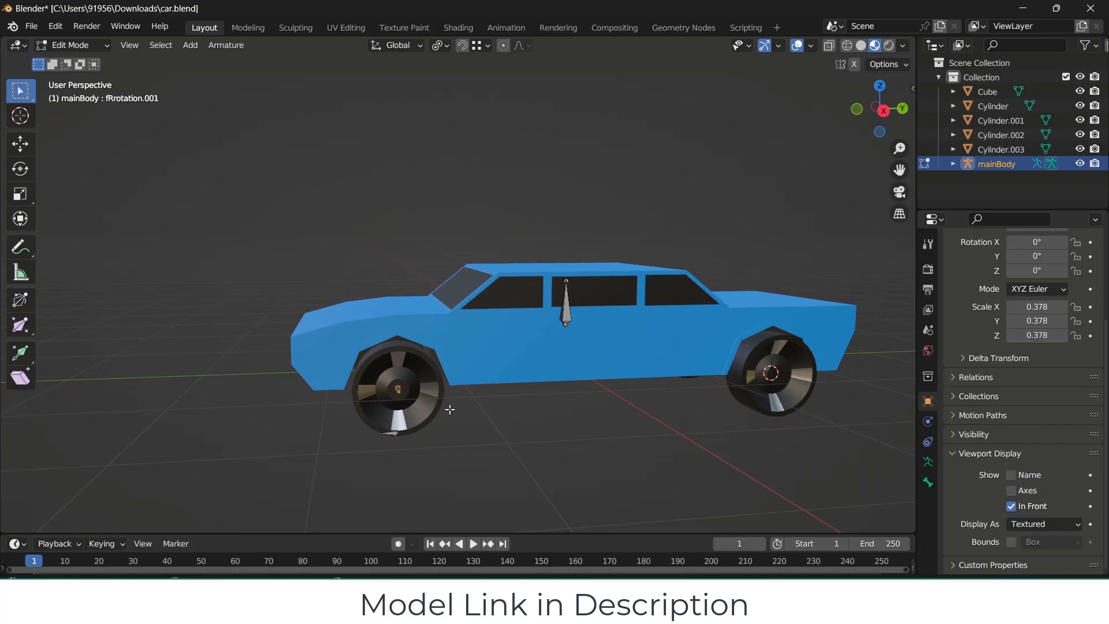
key(shift+d)
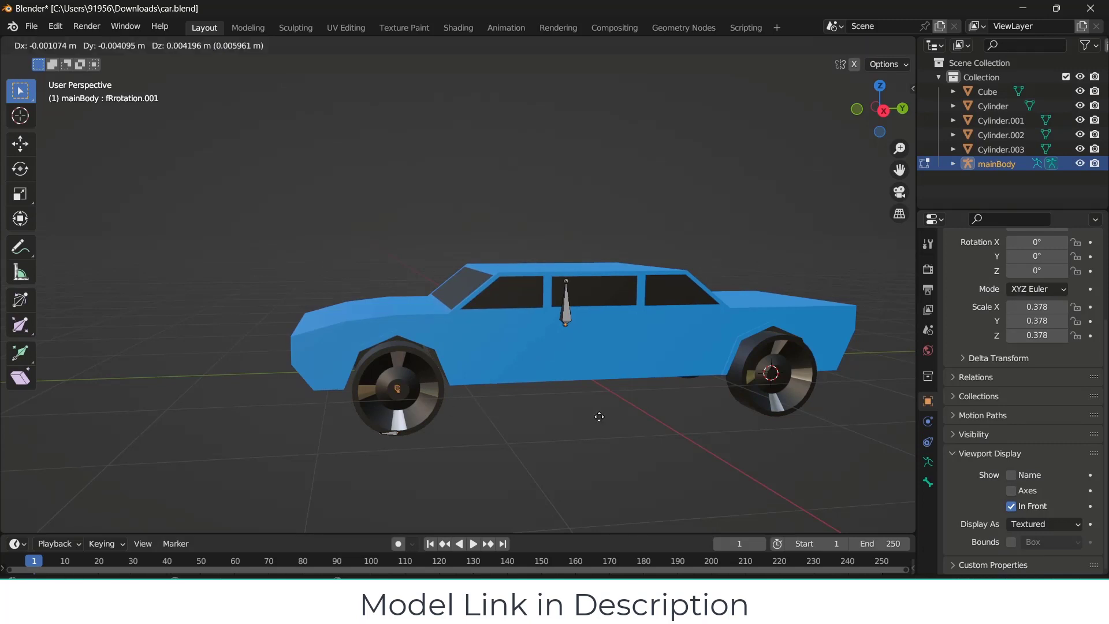
right_click(599, 416)
key(shift+s)
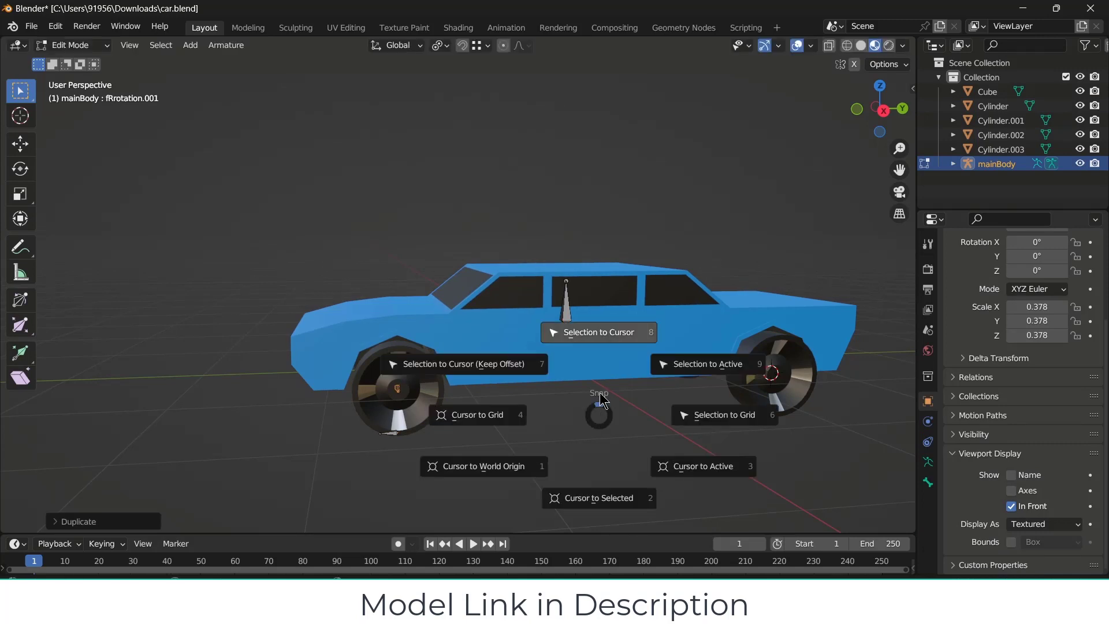
click(598, 327)
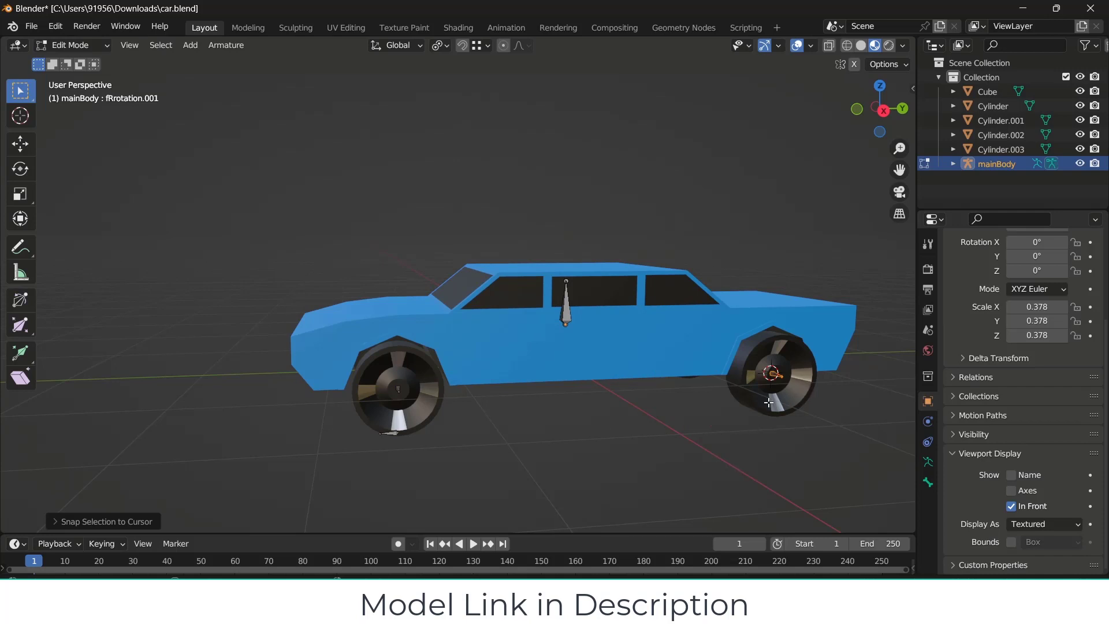
- Examine the rear wheel bone, the bone under the front wheel and the mainBody armature's transform values
scroll(768, 403, up, 4)
click(789, 331)
scroll(644, 438, down, 4)
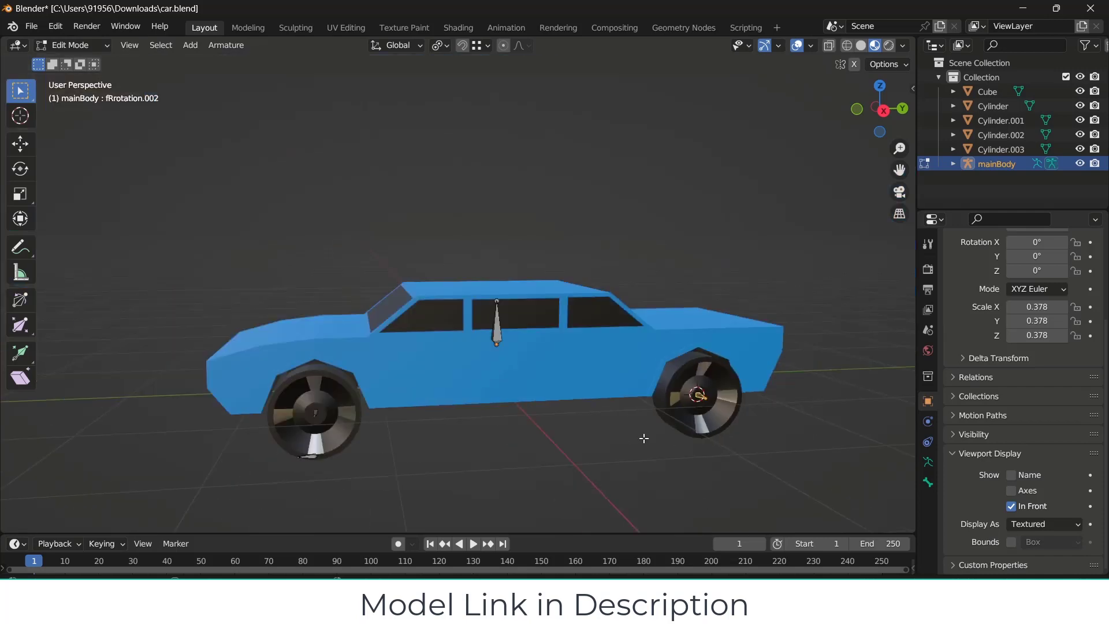
click(313, 456)
scroll(1078, 316, up, 3)
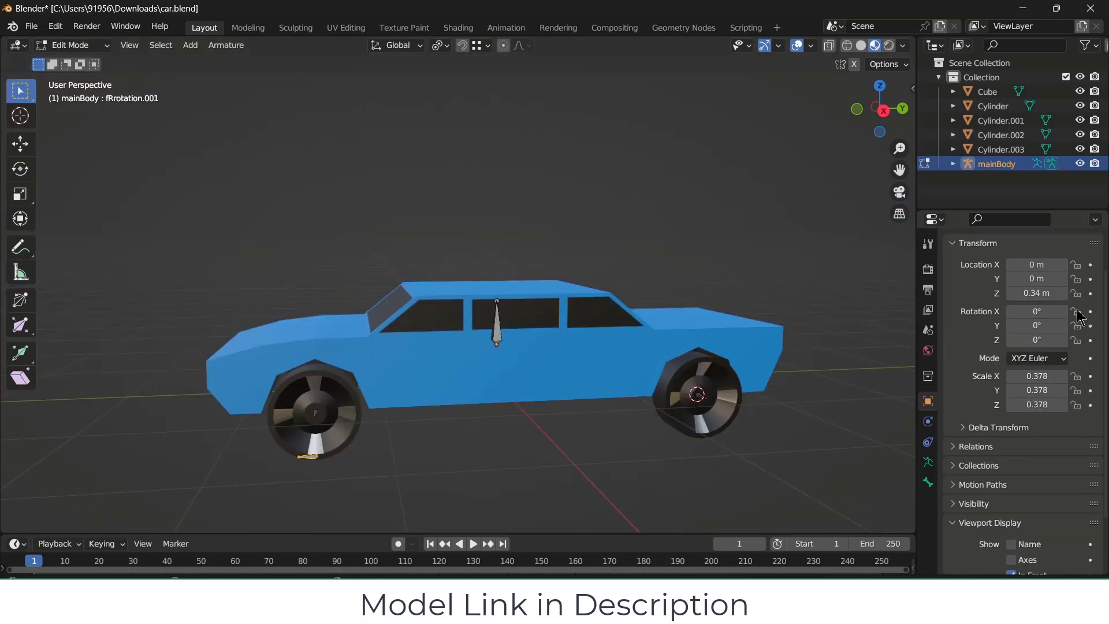
scroll(1078, 316, up, 1)
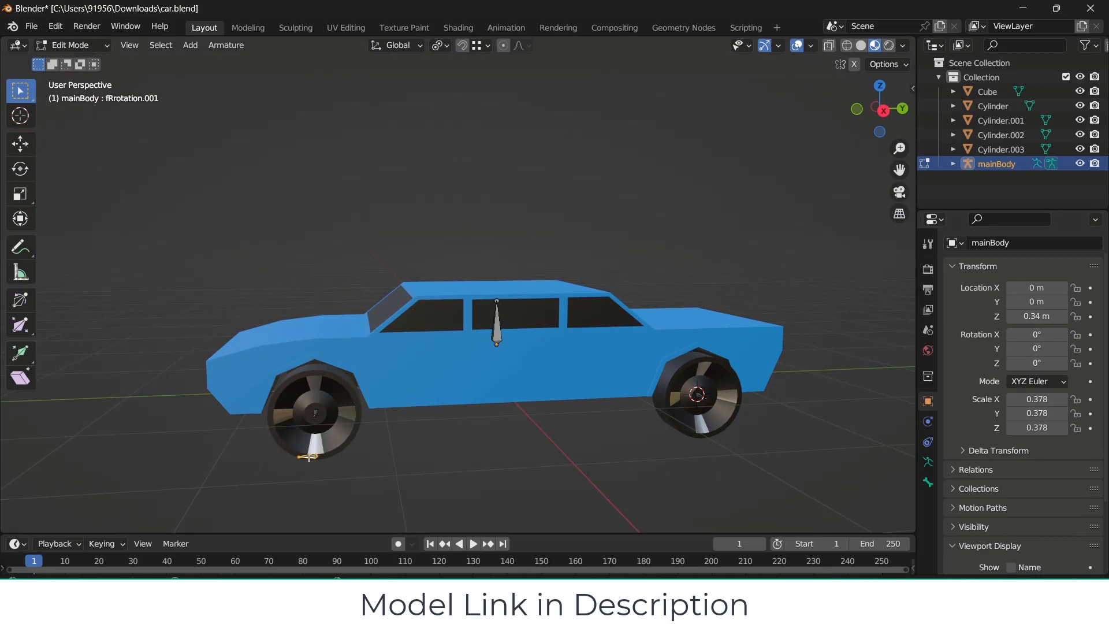
scroll(604, 438, up, 2)
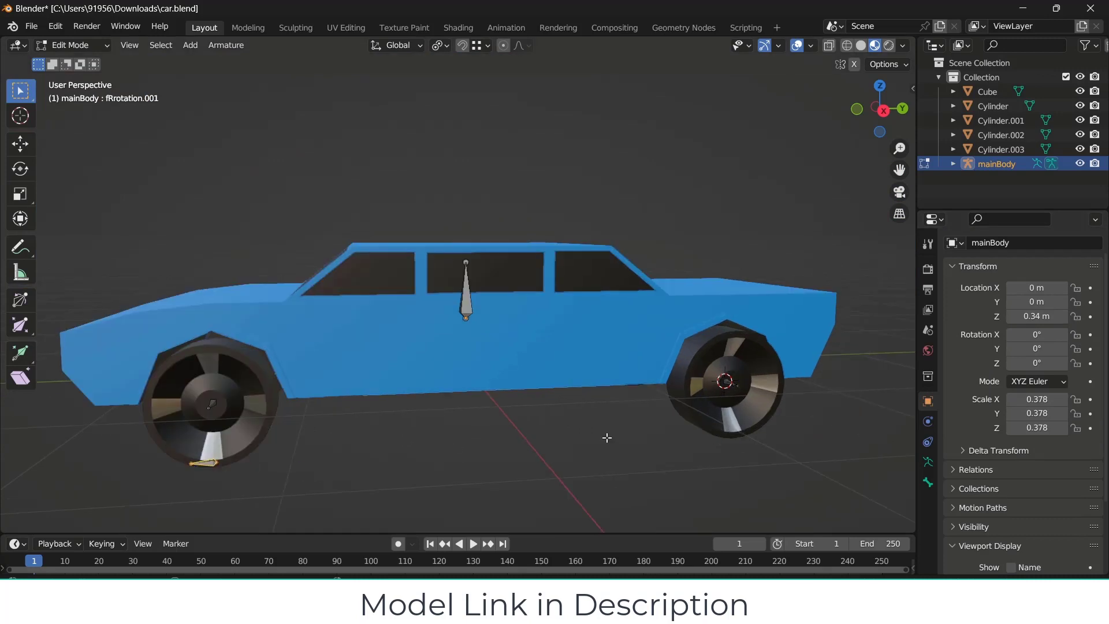
scroll(710, 392, up, 2)
- Duplicate the rear wheel's center bone in place and move the copy -0.34 m along global Z
click(734, 375)
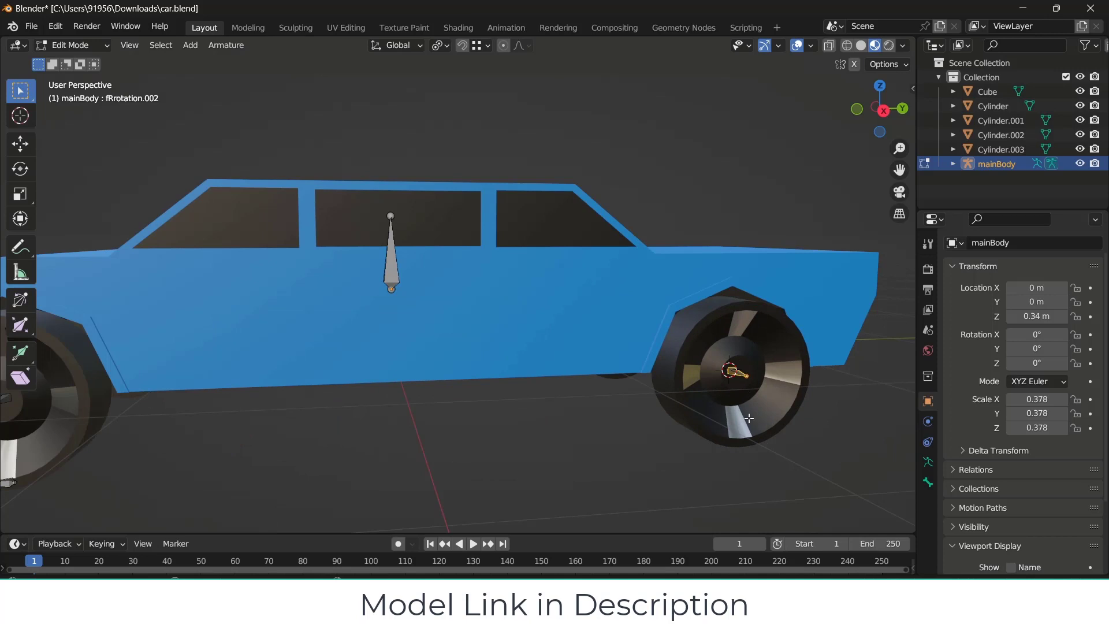
scroll(800, 428, down, 3)
key(shift+d)
right_click(800, 428)
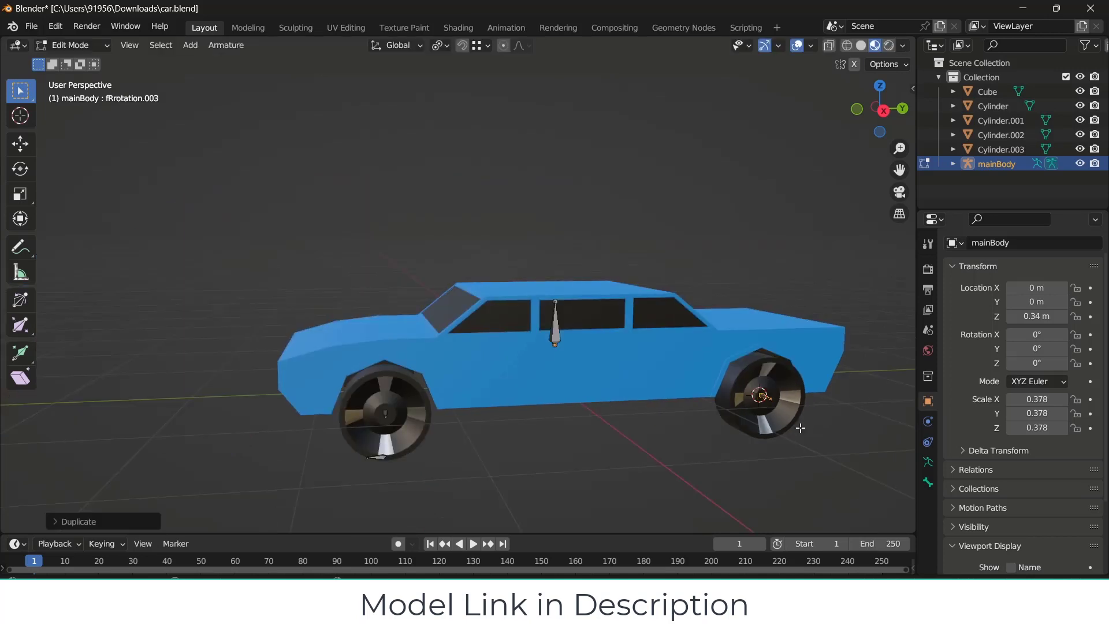
text(gz)
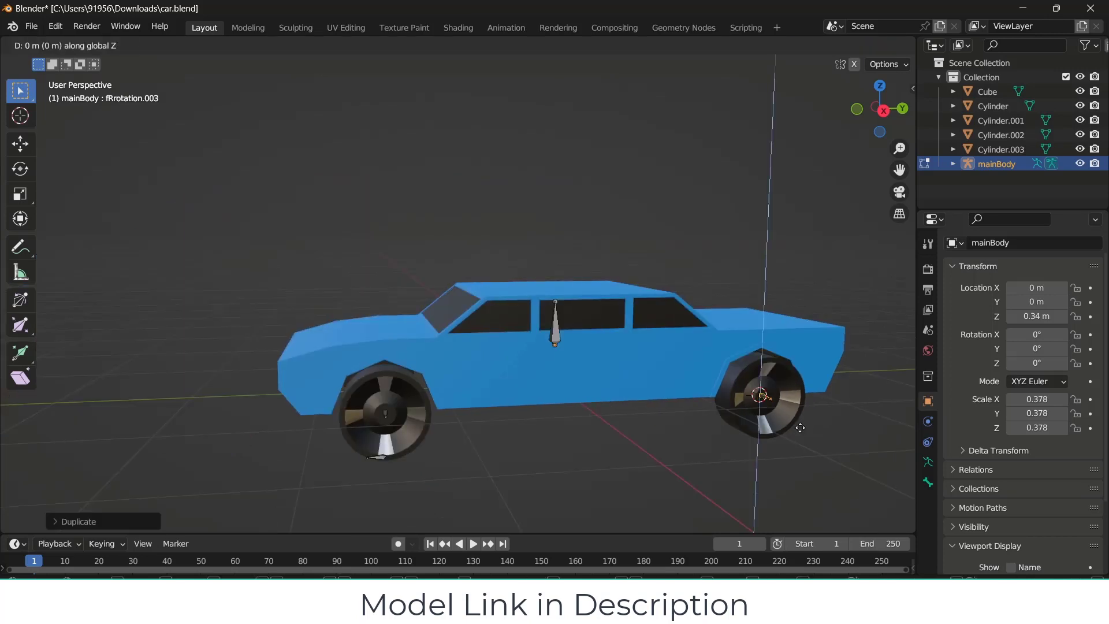
text(.34)
right_click(800, 427)
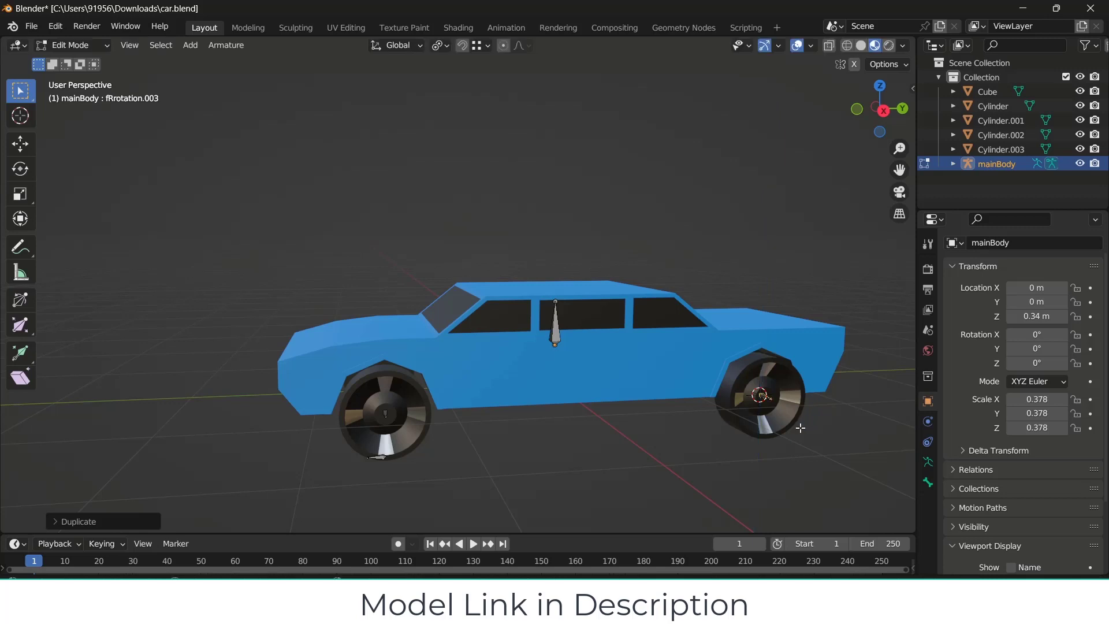
text(gz-.34)
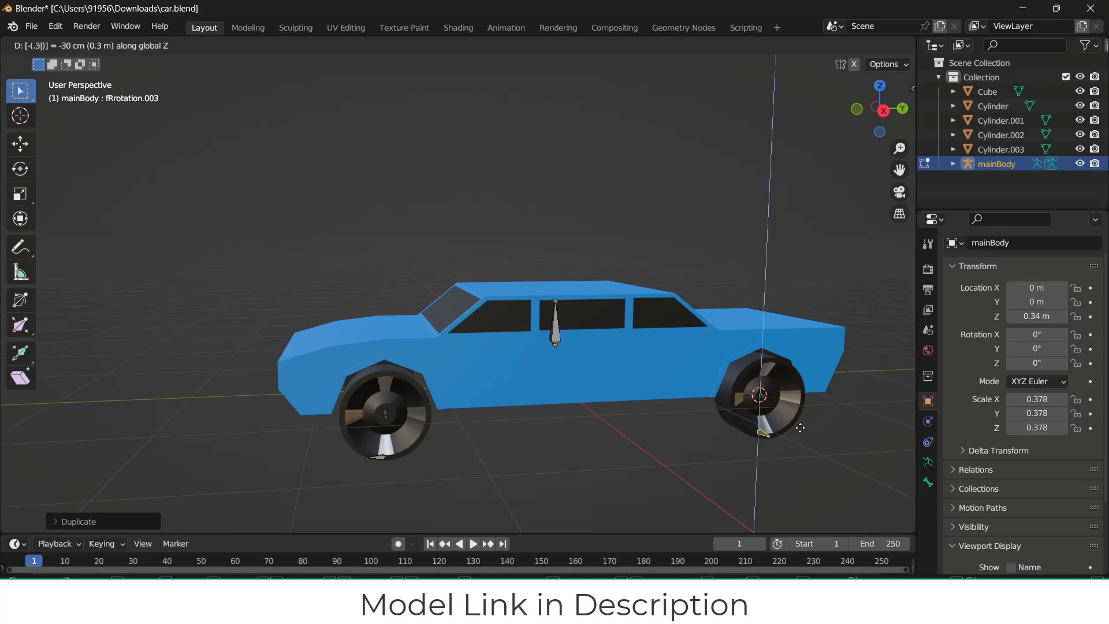
key(Return)
- Rotate the bone under the rear wheel -90° about global Z and deselect it
key(r)
text(z)
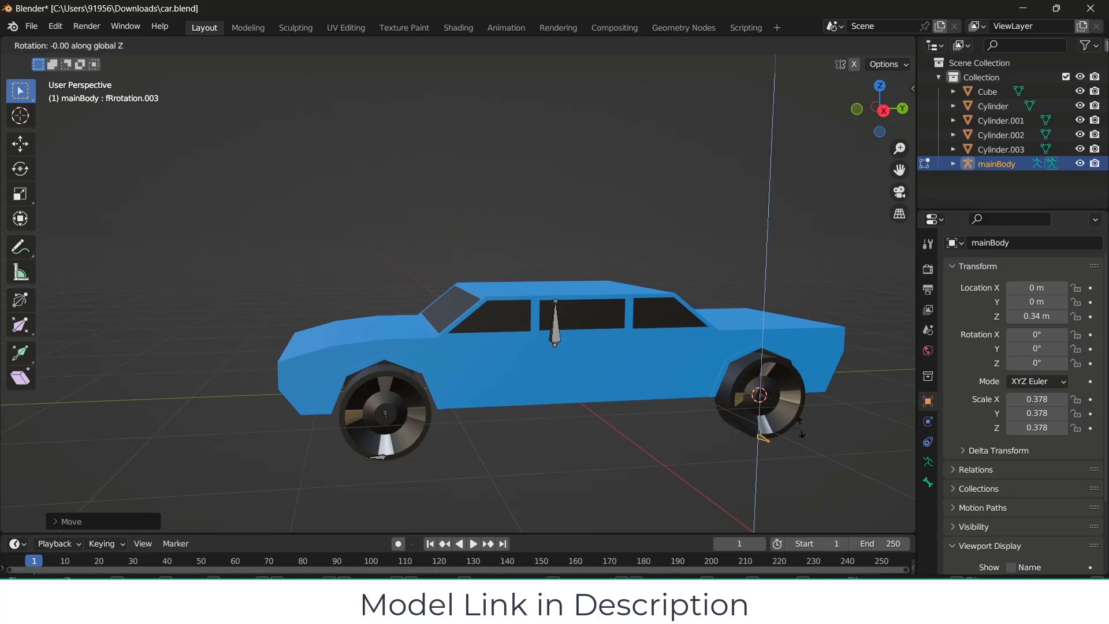
text(-90)
key(Return)
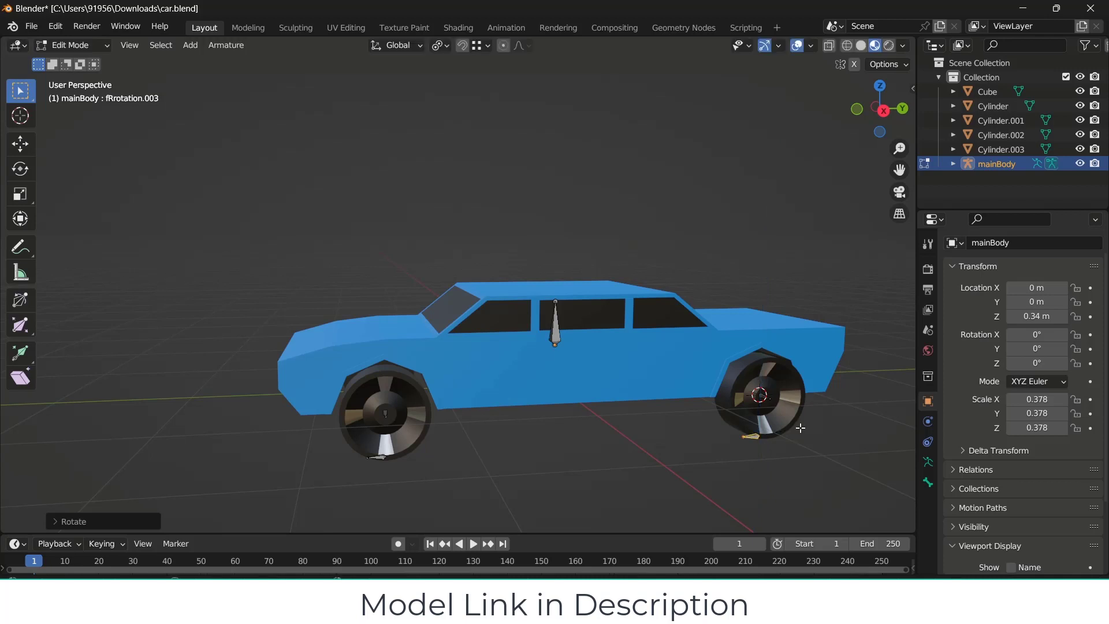
click(705, 465)
scroll(564, 426, up, 5)
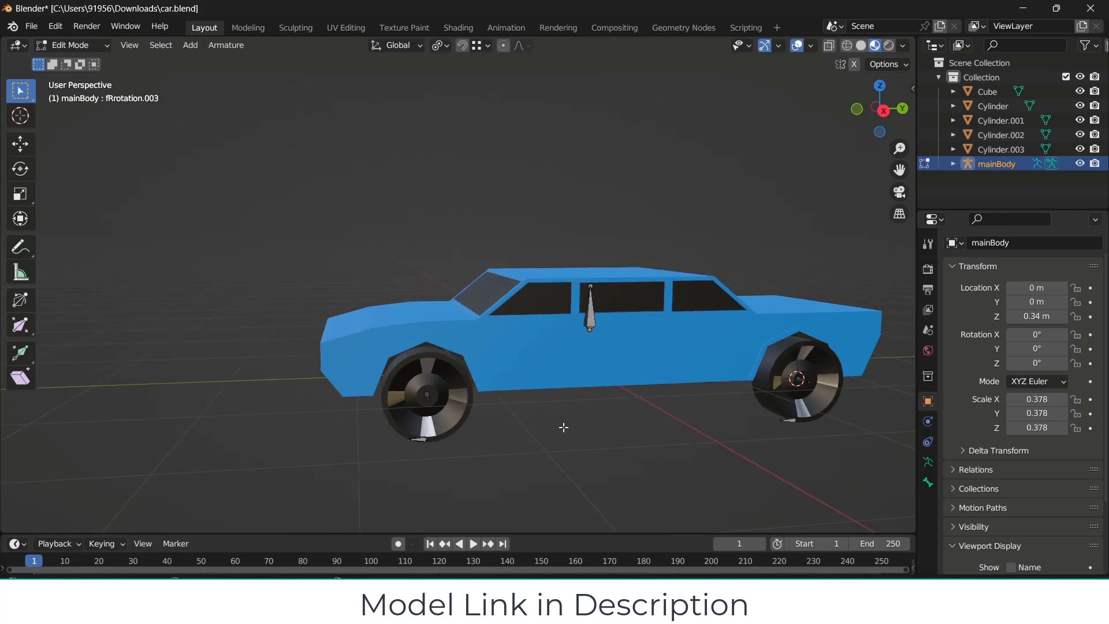
- Show the bone properties of the bone under the front wheel and rename that bone to fRmovement
click(474, 399)
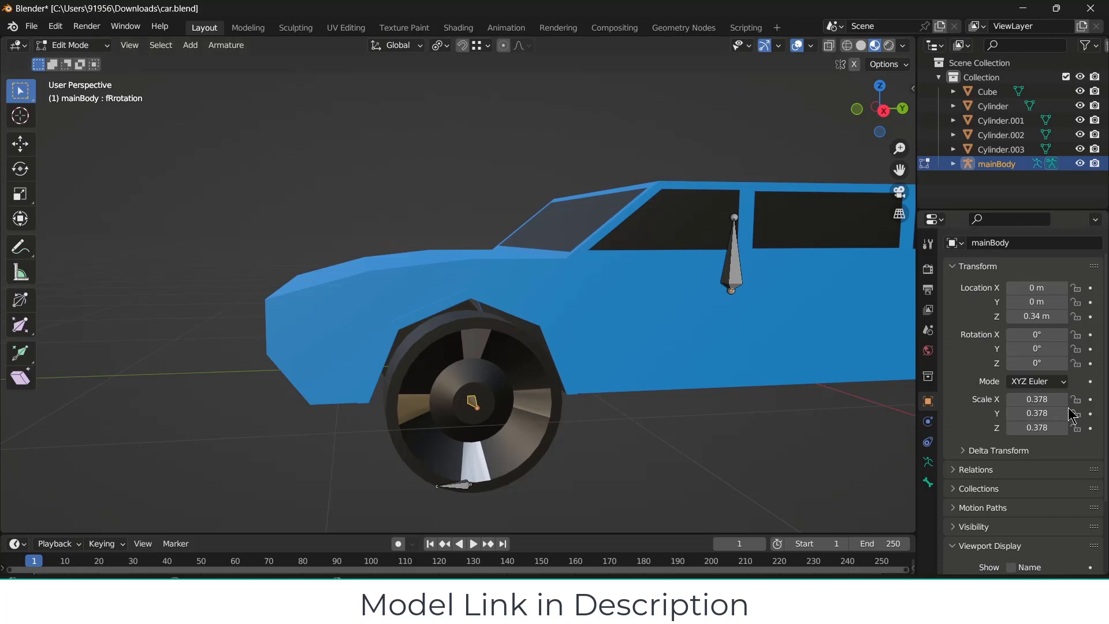
click(447, 486)
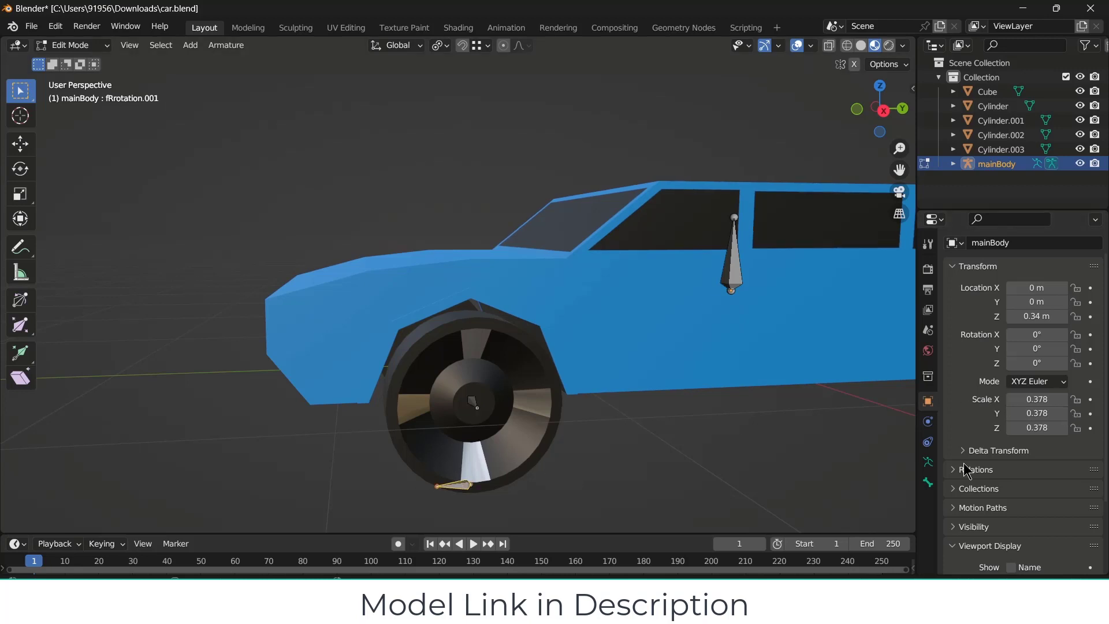
click(928, 483)
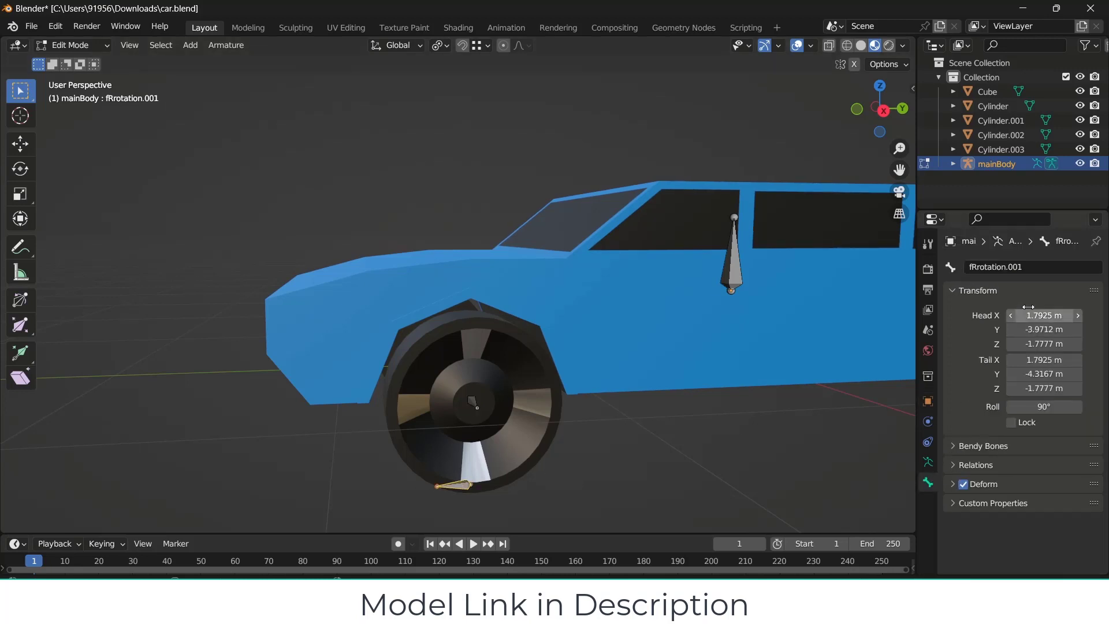
click(476, 400)
click(453, 484)
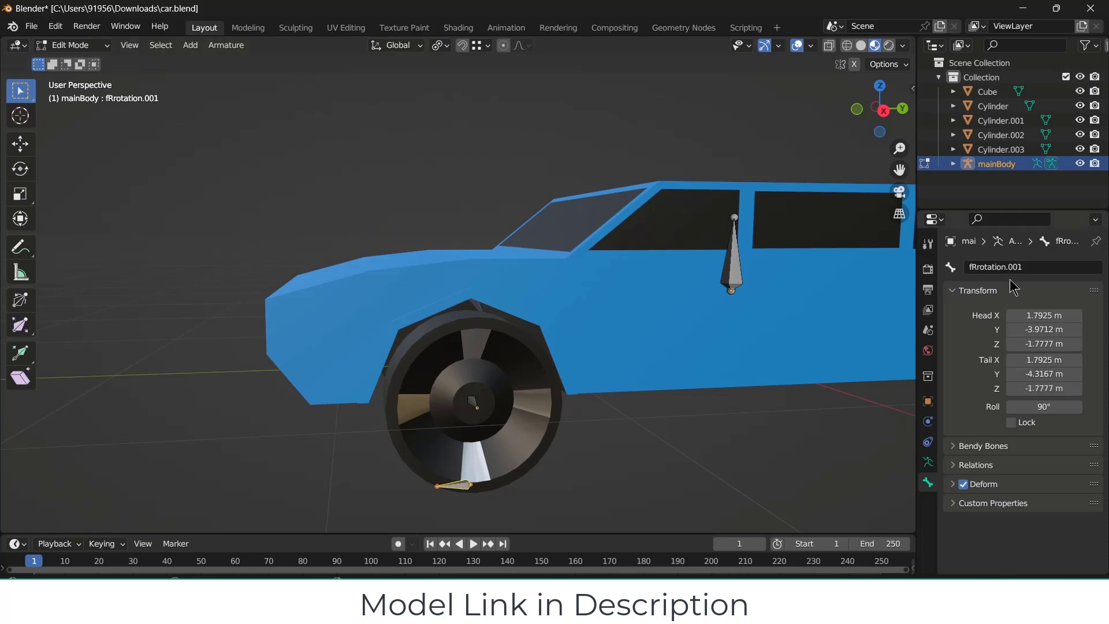
key(F2)
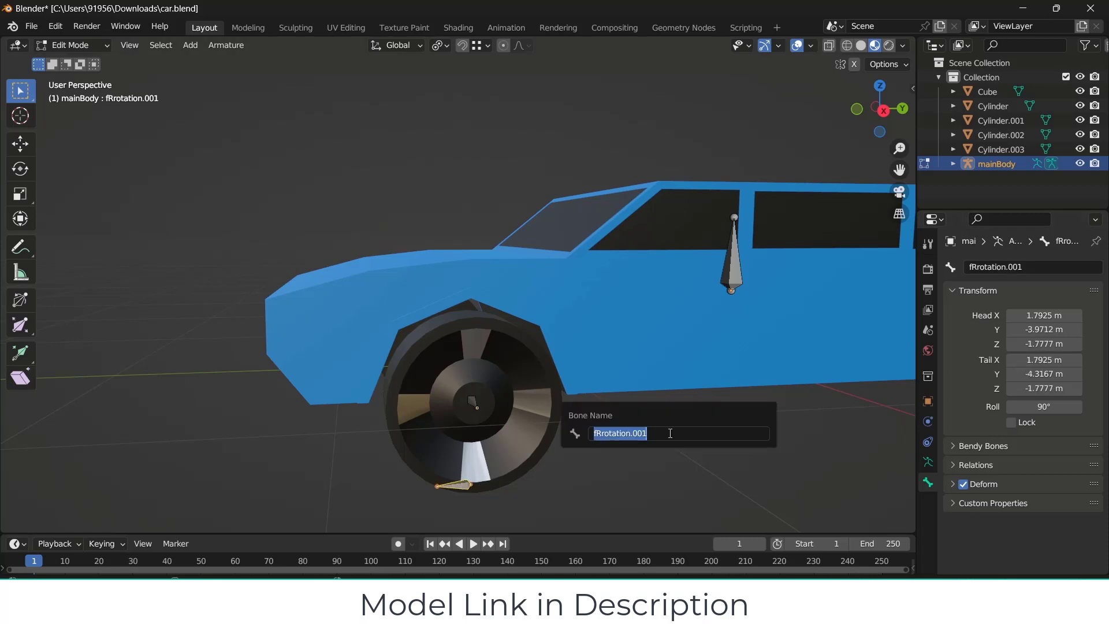
text(f)
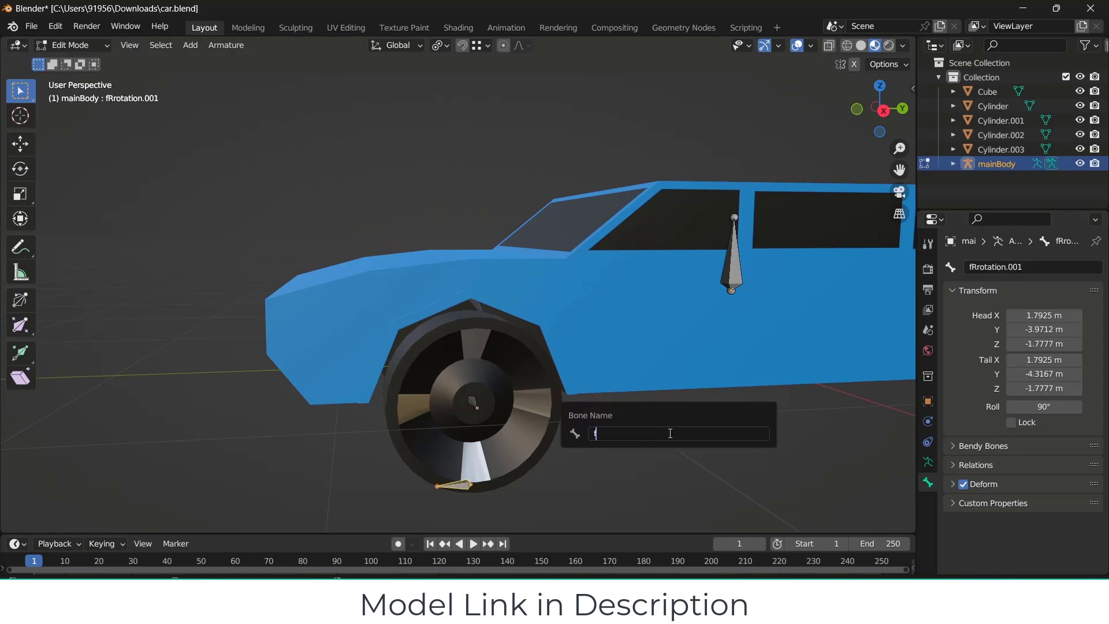
text(rm)
key(BackSpace)
key(BackSpace)
key(BackSpace)
text(fRmove)
key(Return)
- Rename the bone at the rear wheel's center to bRrotation
scroll(672, 433, down, 5)
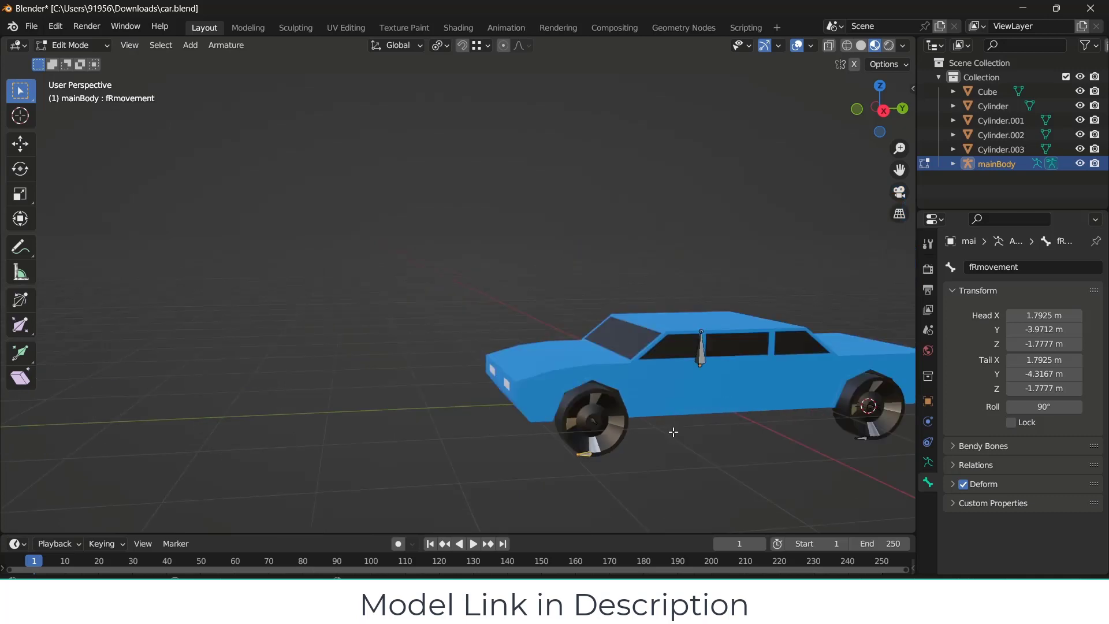
middle_drag(672, 434, 722, 422)
scroll(795, 396, up, 6)
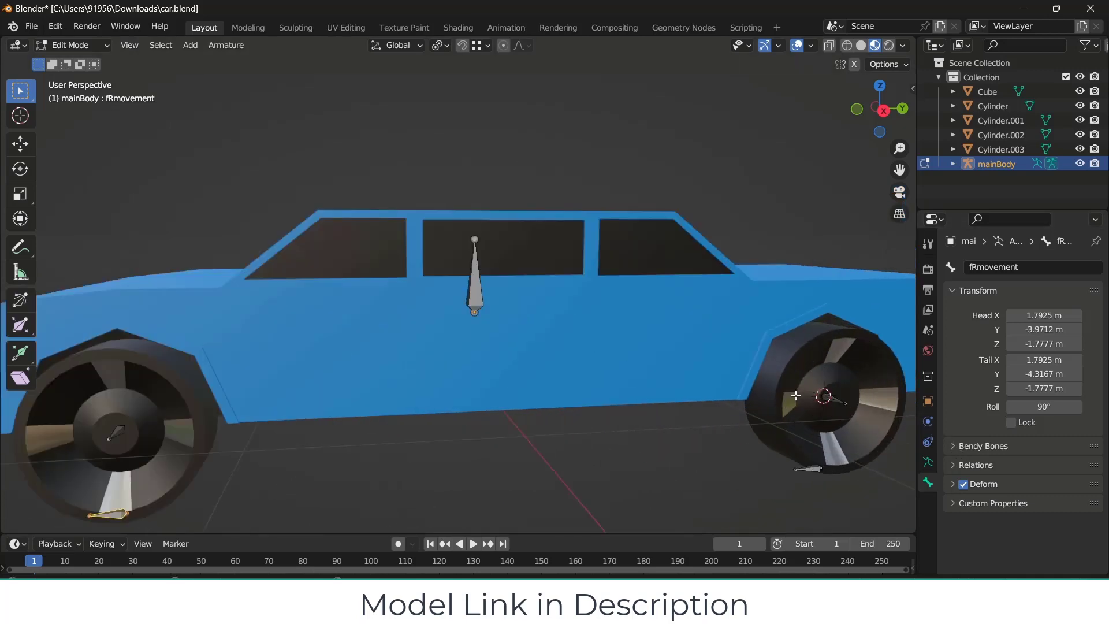
click(835, 399)
key(F2)
text(ba)
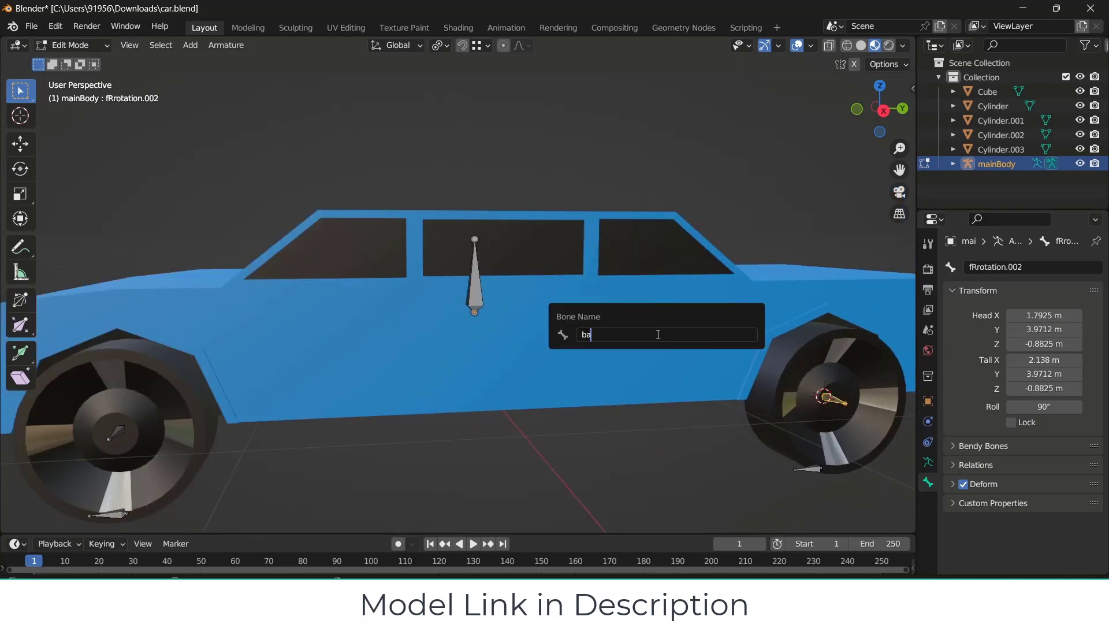
key(BackSpace)
key(BackSpace)
key(Return)
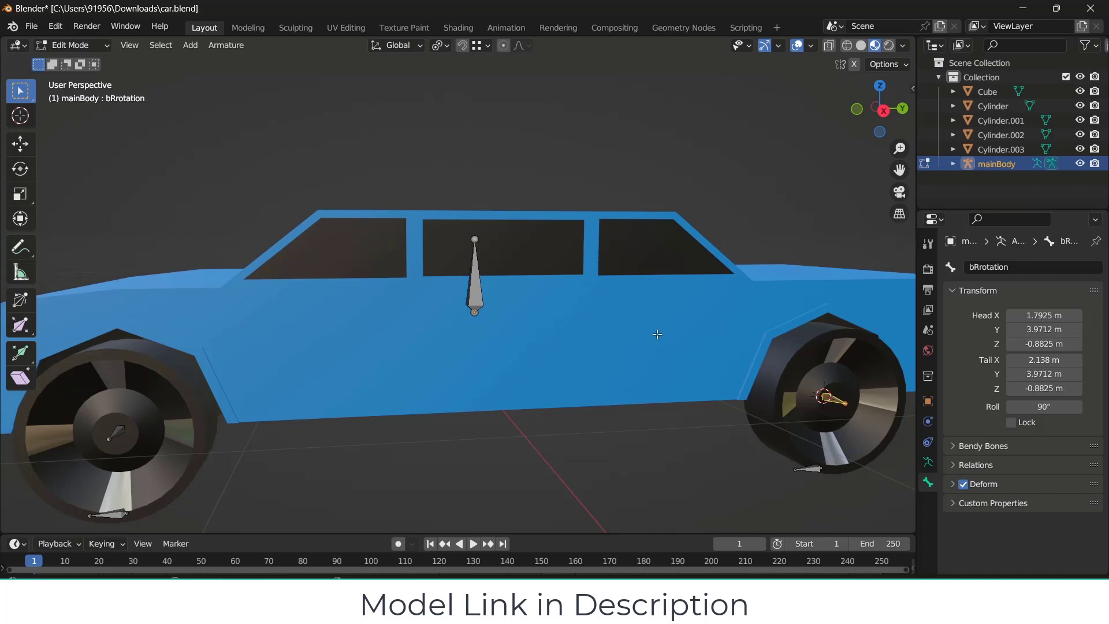
- Rename the bone under the rear wheel to bRmovement
click(807, 469)
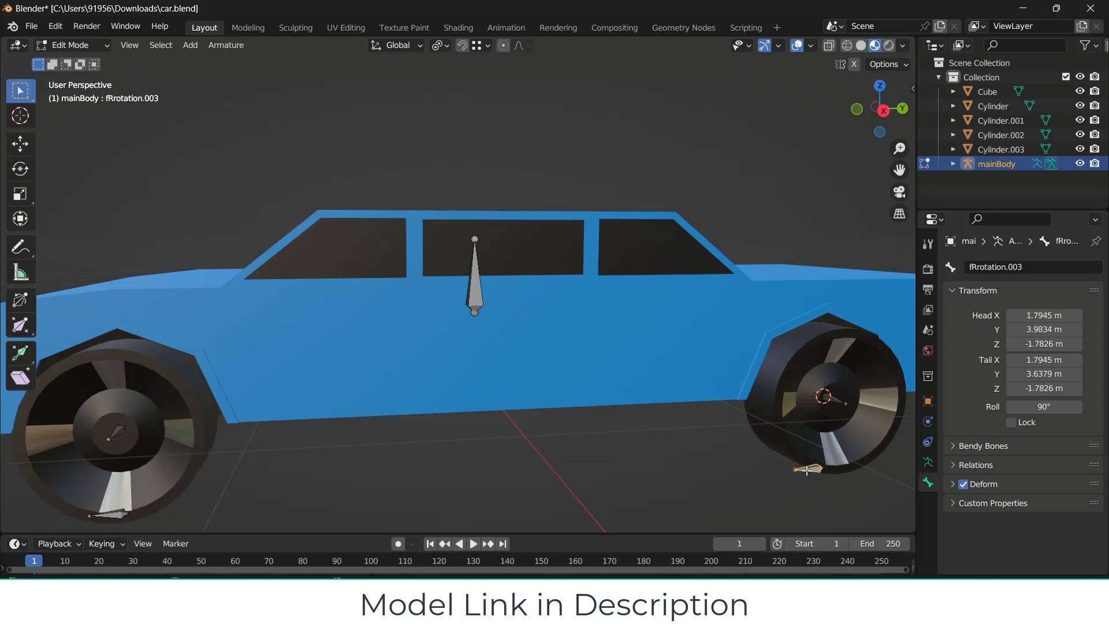
key(F2)
text(bR)
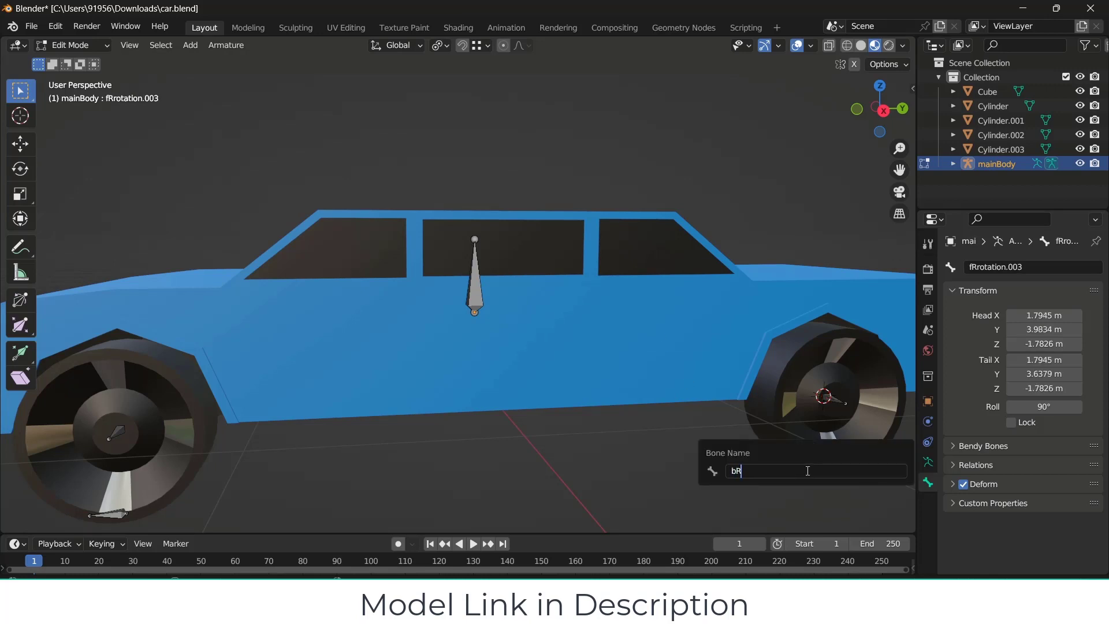
text(movement)
key(Return)
- Switch to Object Mode and a front view, and snap the 3D cursor to the world origin
scroll(807, 469, down, 6)
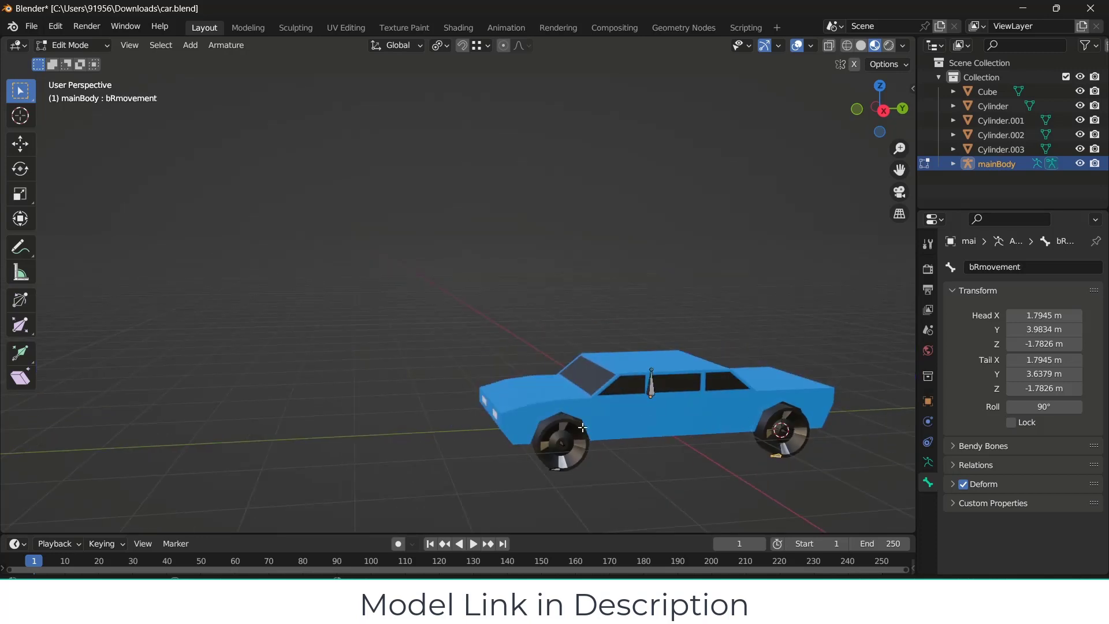
middle_drag(582, 427, 671, 376)
scroll(625, 378, up, 6)
scroll(414, 331, up, 1)
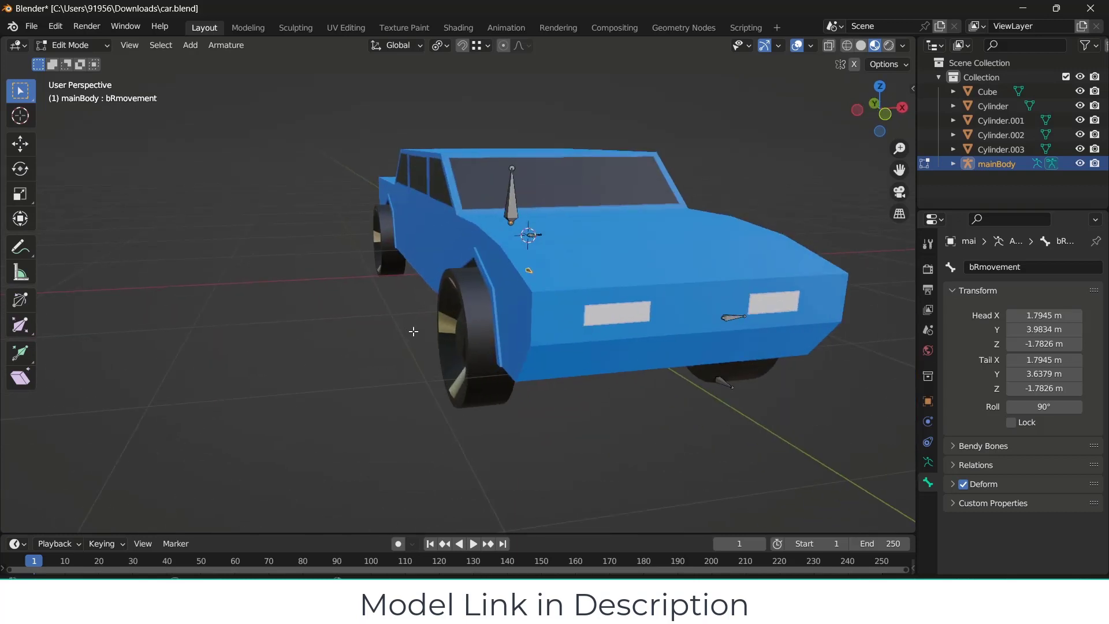
key(Tab)
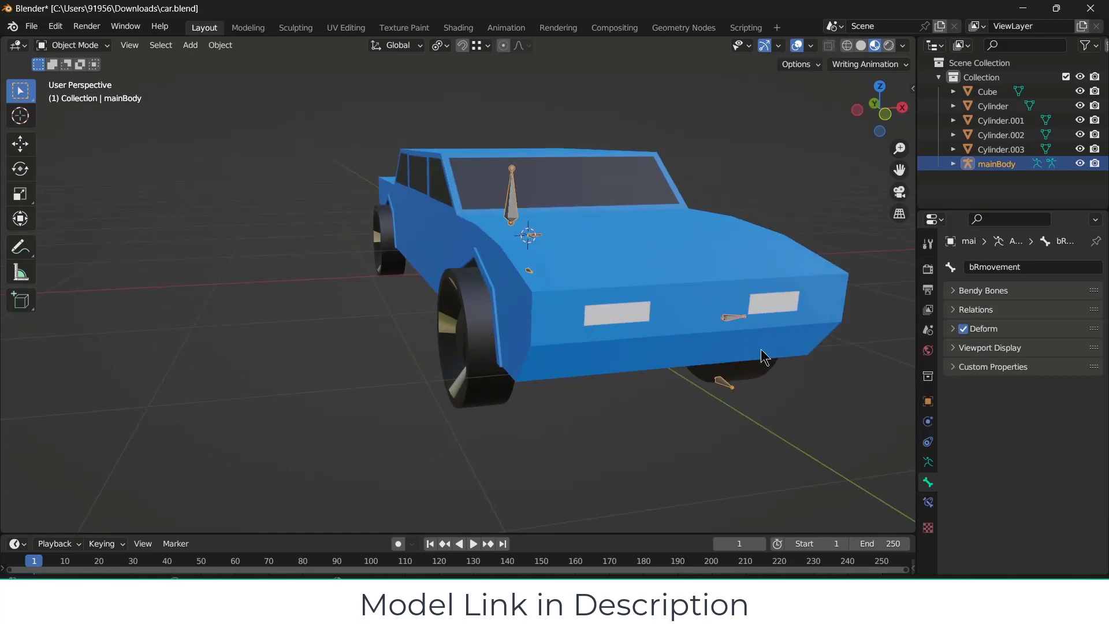
scroll(739, 346, down, 2)
shift+middle_drag(727, 354, 554, 348)
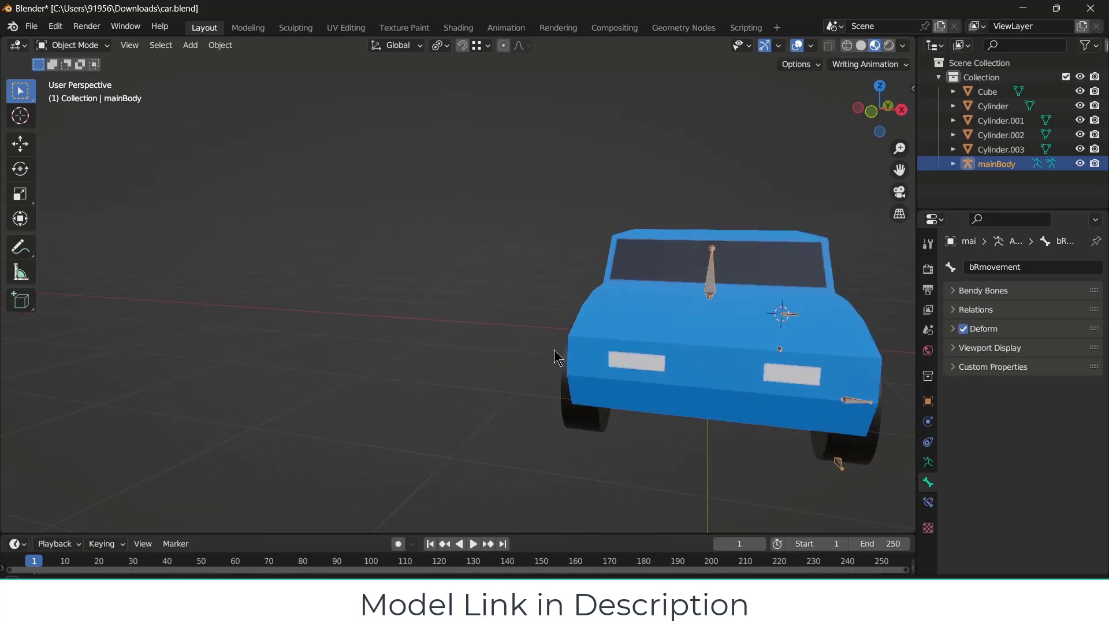
key(KP_1)
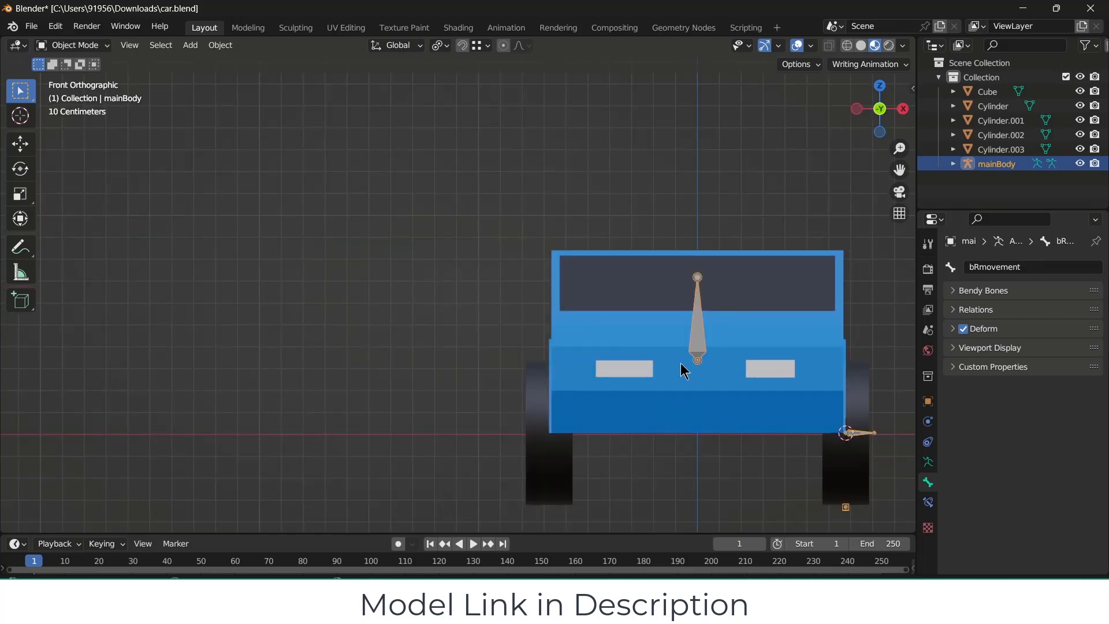
key(shift+s)
click(593, 416)
- Try to symmetrize the four +X wheel bones in the mainBody armature's Edit Mode
scroll(761, 440, down, 3)
shift+middle_drag(759, 439, 591, 354)
scroll(663, 414, up, 2)
scroll(663, 414, up, 1)
key(Tab)
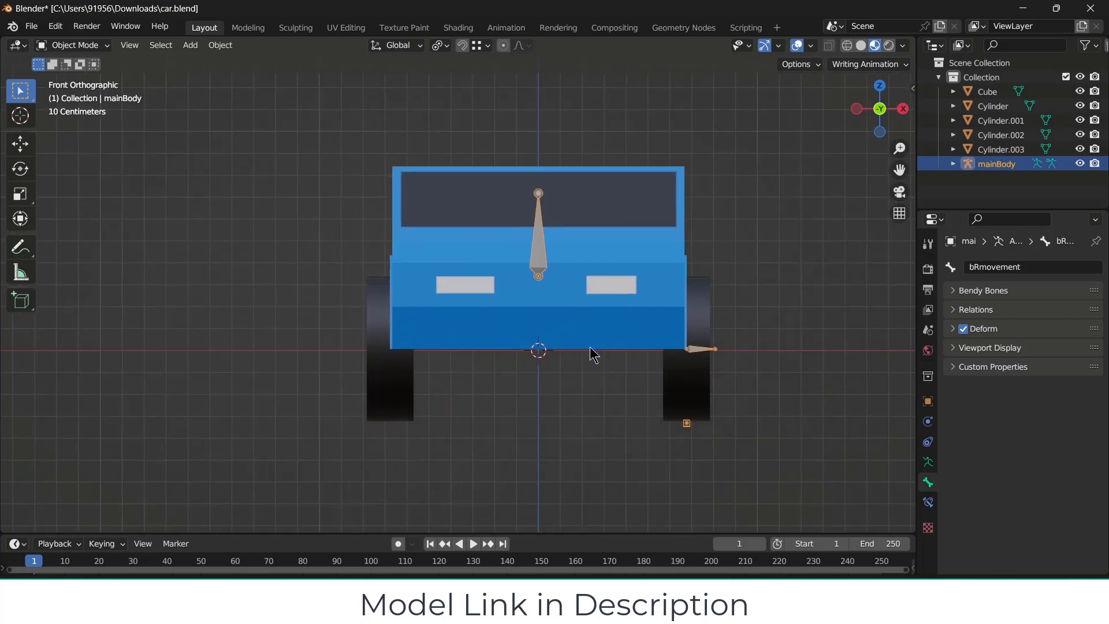
drag(638, 273, 791, 507)
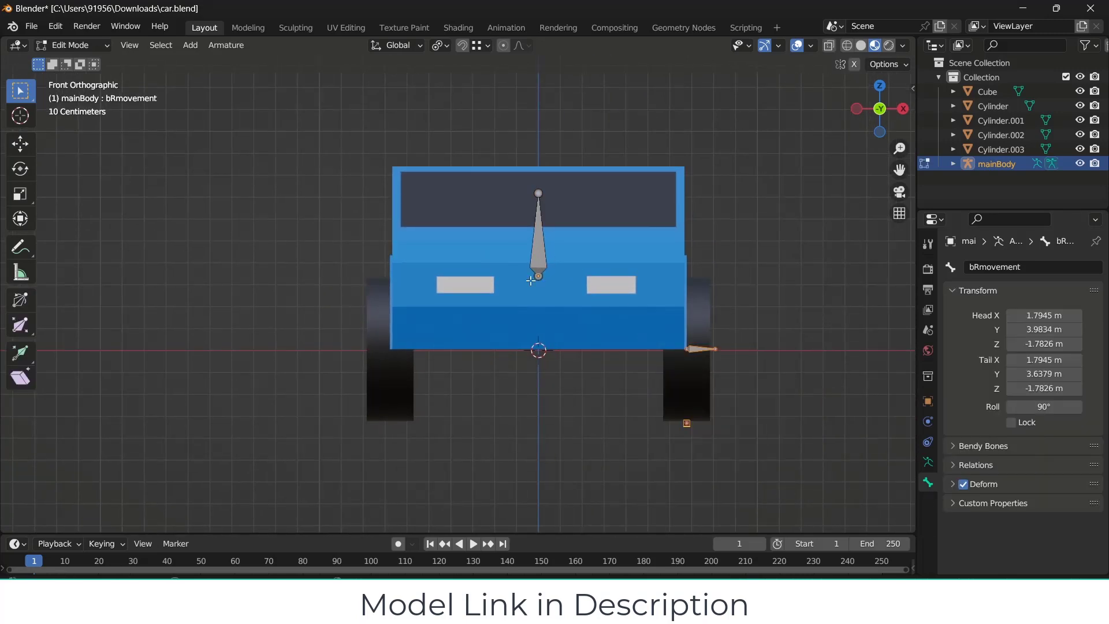
click(222, 46)
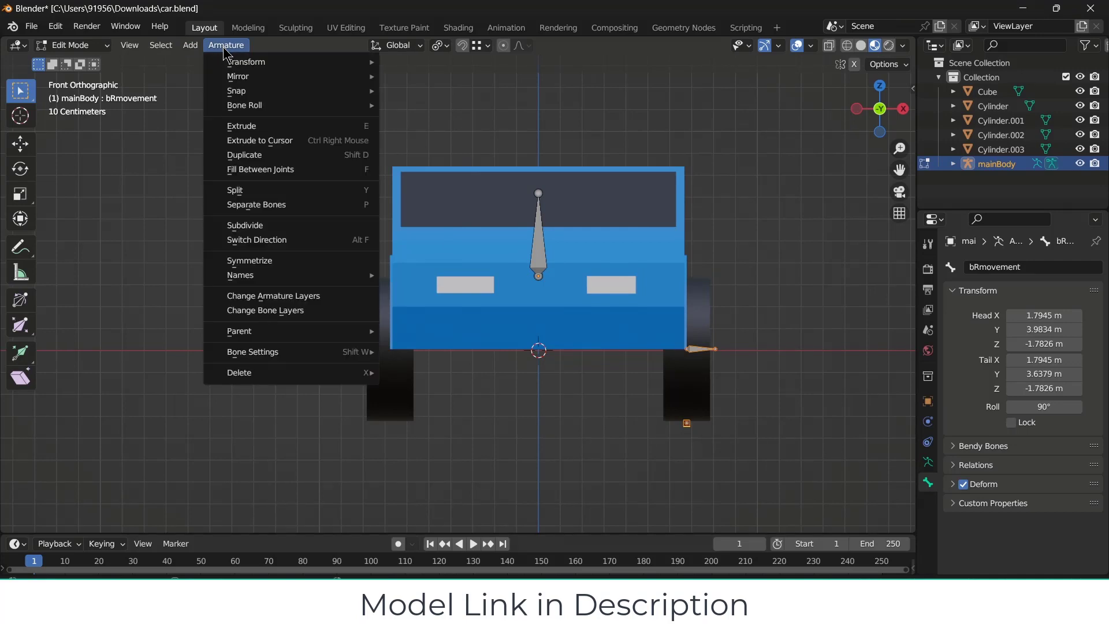
click(318, 262)
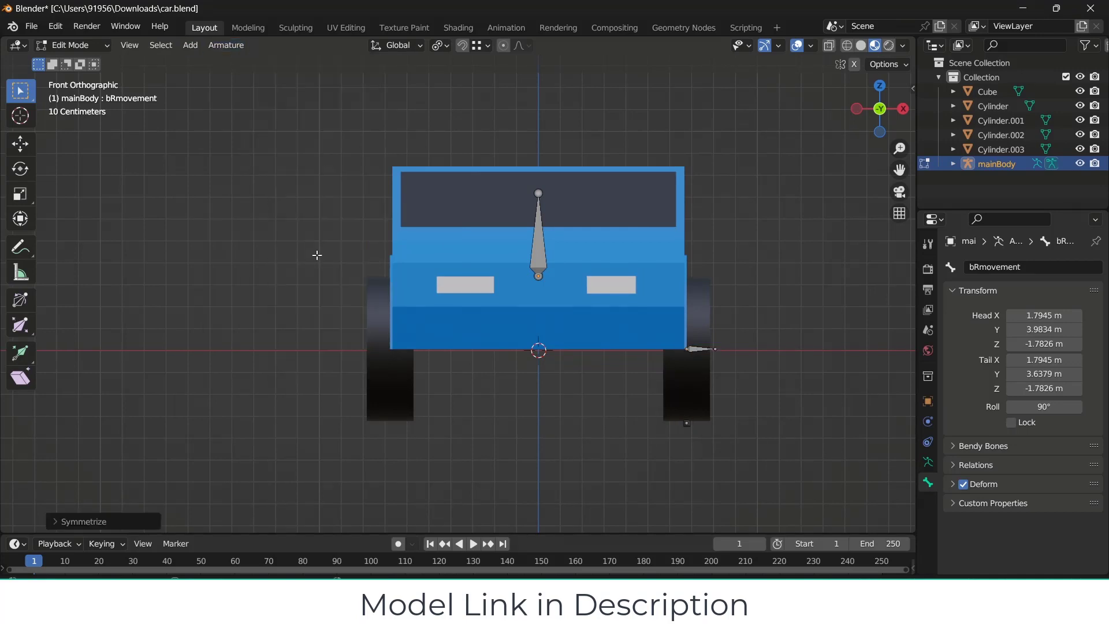
- Examine the bones listed in the mainBody armature's hierarchy to check the symmetrize result
scroll(522, 371, down, 3)
mouse_move(522, 369)
middle_down()
mouse_move(453, 371)
mouse_move(379, 349)
mouse_move(514, 385)
middle_up()
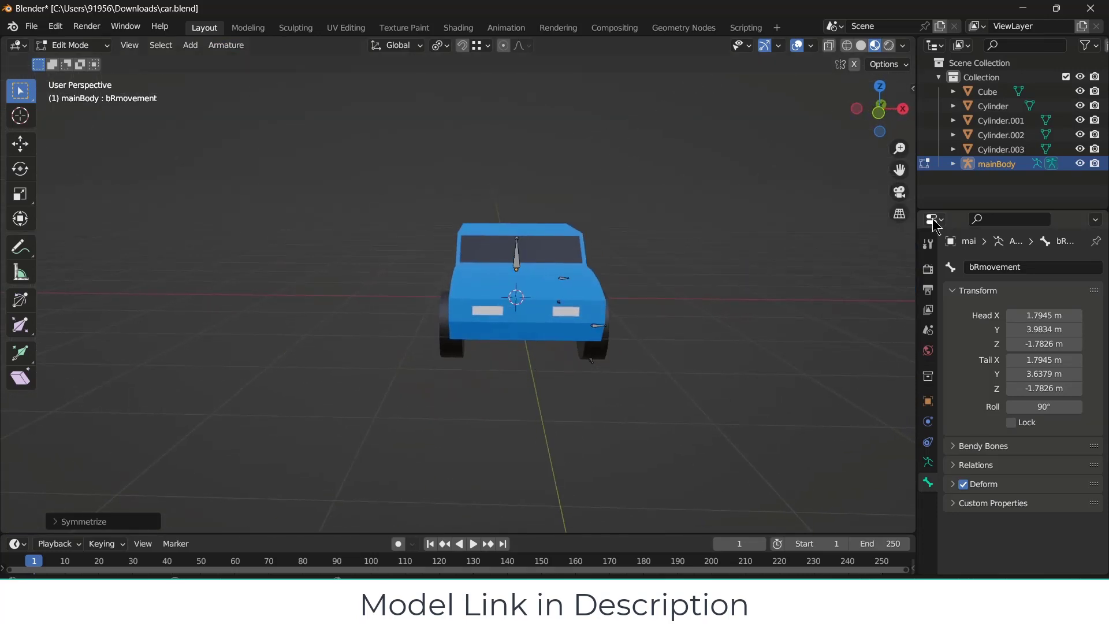
click(953, 163)
click(968, 180)
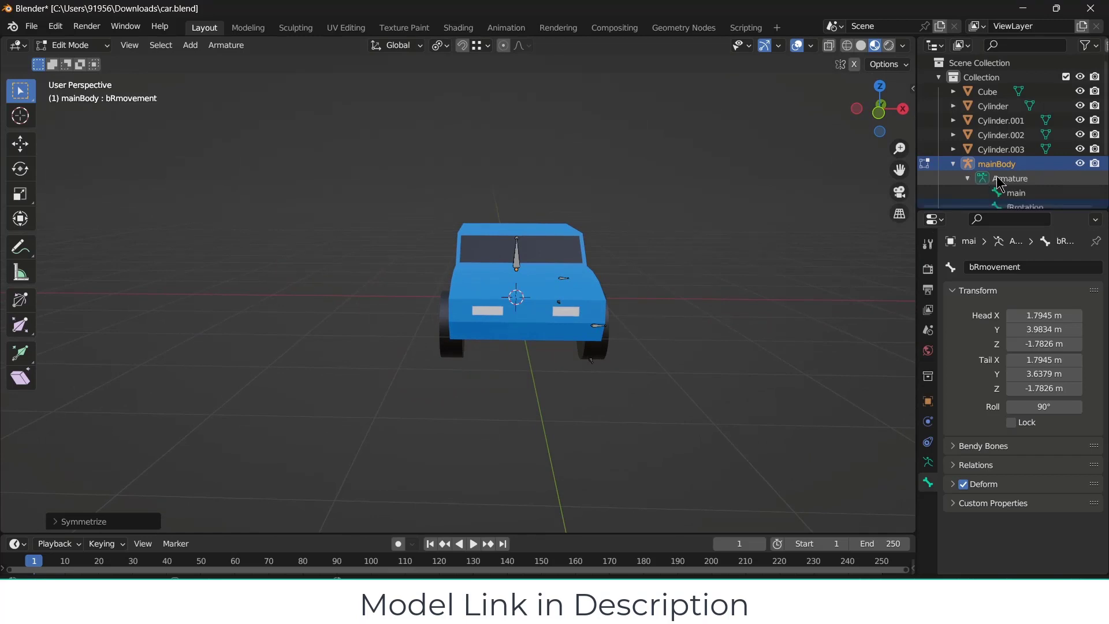
scroll(1014, 185, down, 3)
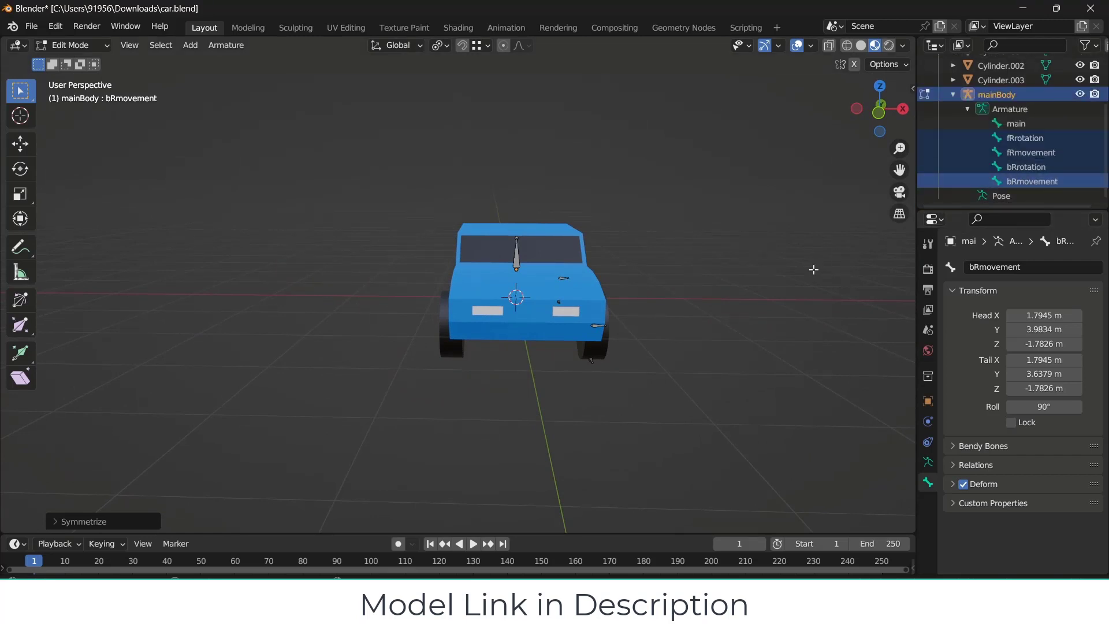
- Reselect the four wheel bones in the front view and try Symmetrize on them again
key(KP_1)
scroll(607, 322, up, 2)
drag(576, 307, 689, 490)
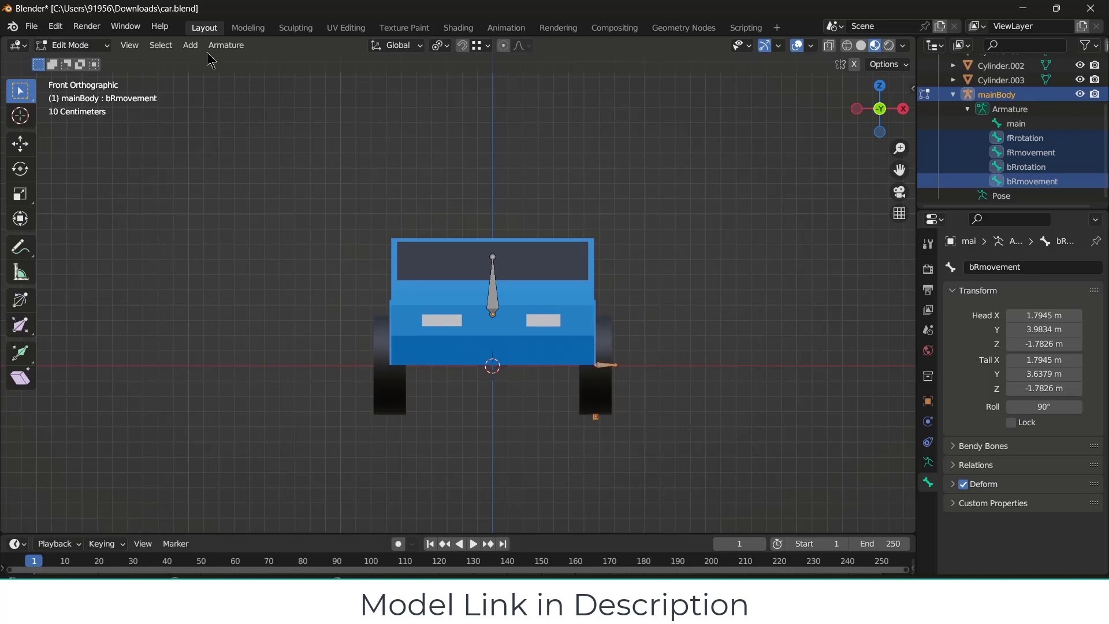
click(226, 45)
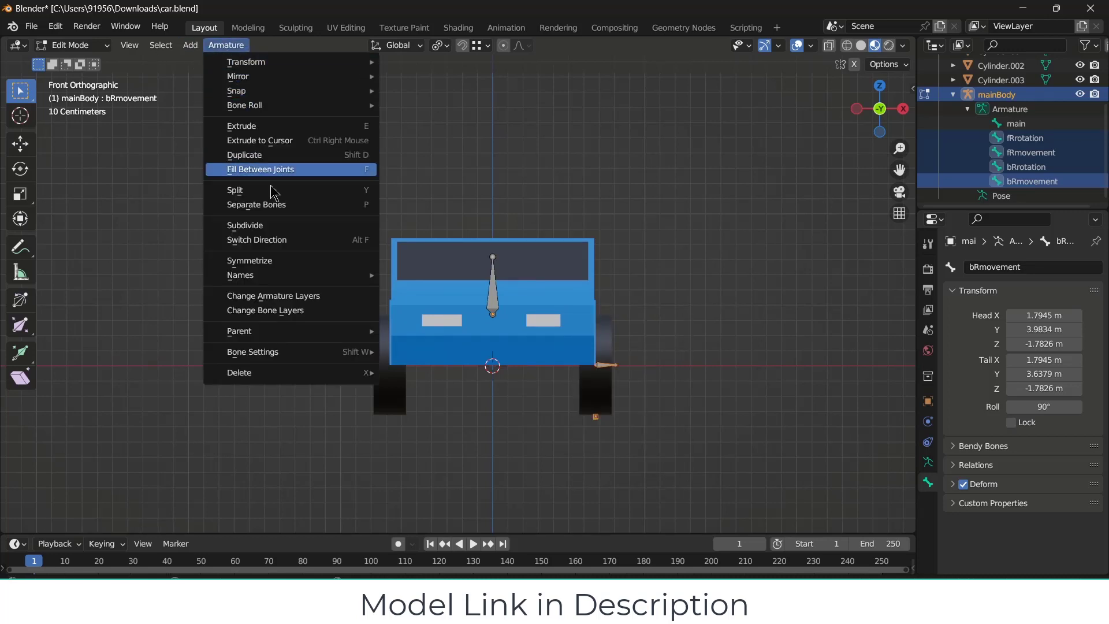
click(282, 261)
scroll(1064, 123, up, 3)
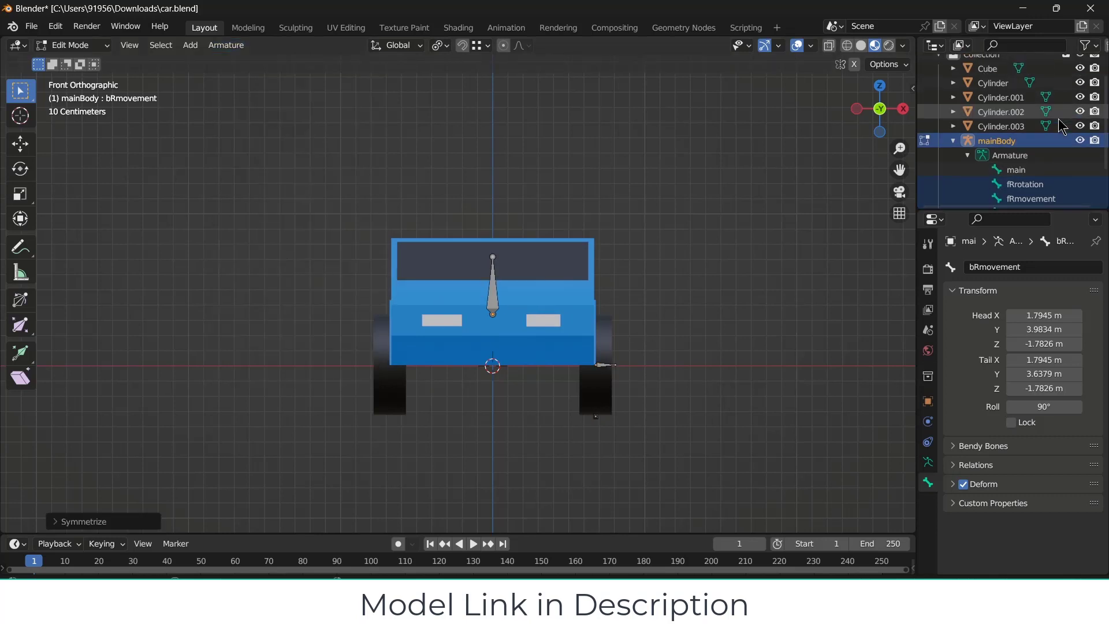
- Select the four +X wheel bones of the mainBody armature in the front view
scroll(1064, 123, down, 3)
scroll(556, 303, up, 1)
drag(597, 351, 708, 543)
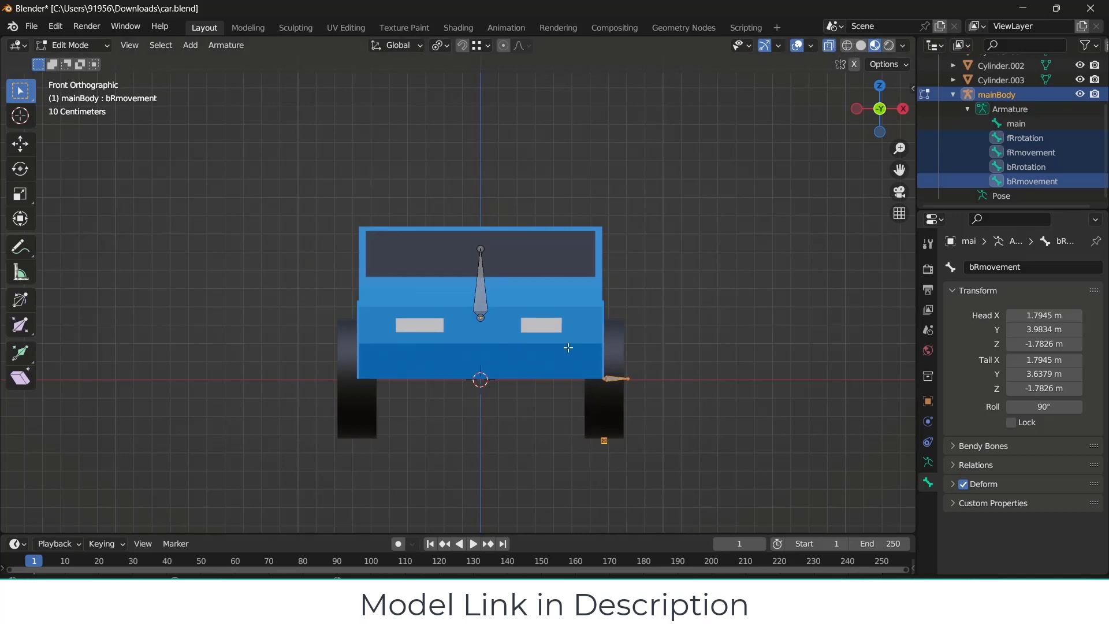
drag(571, 348, 702, 496)
text(sx)
text(-1)
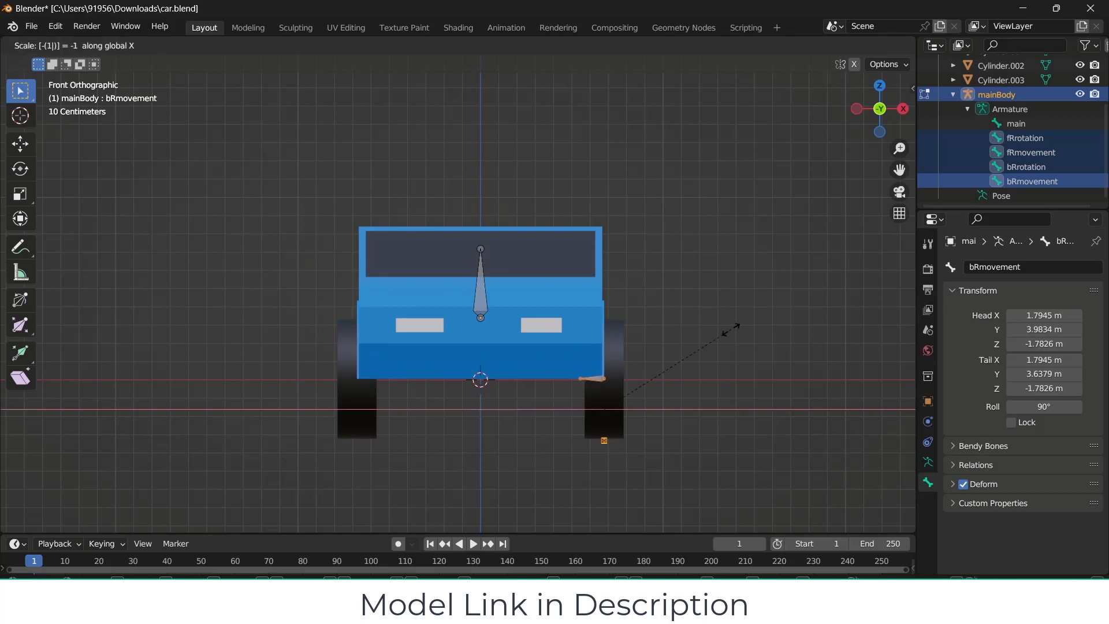
key(Escape)
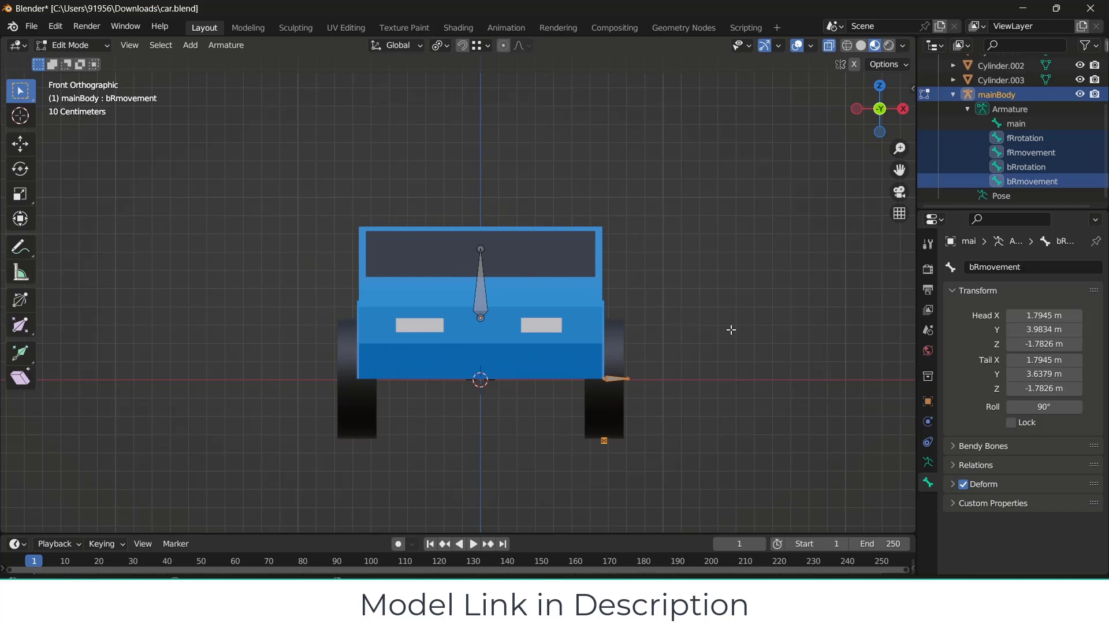
- Duplicate the four selected wheel bones in place and flip the copies with a scale of -1 along X
key(shift+d)
key(Escape)
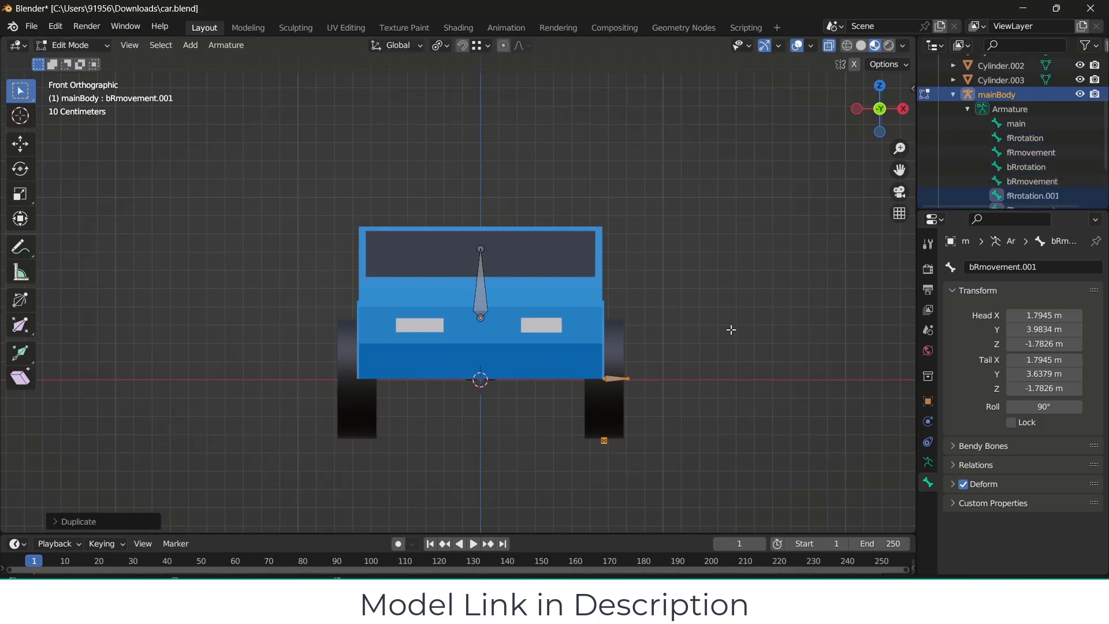
text(sx)
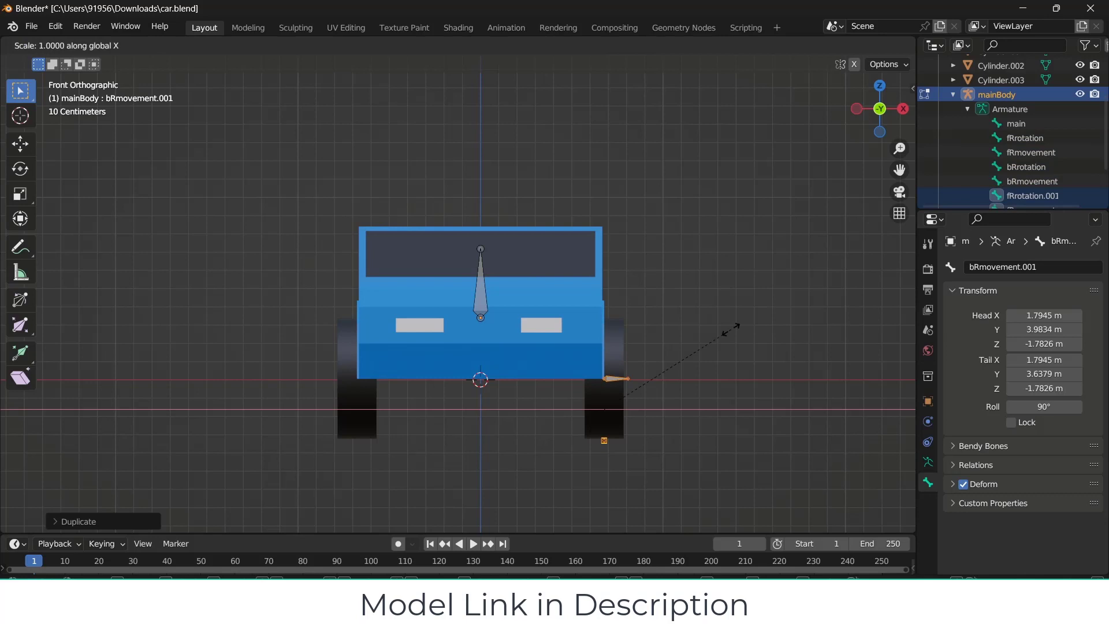
text(-1)
key(Return)
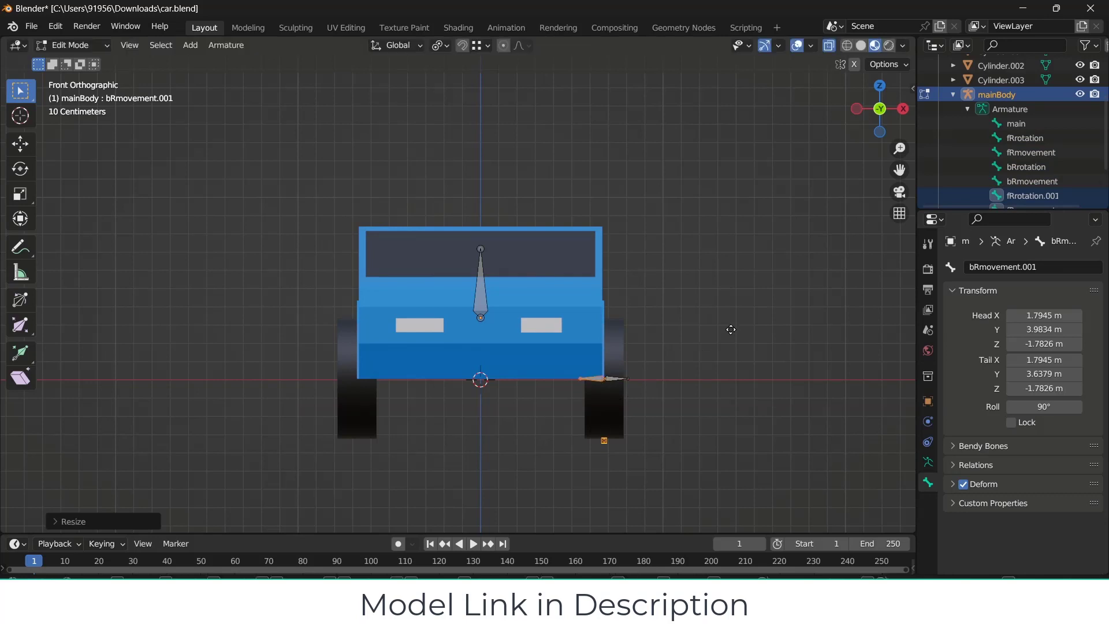
- Move the flipped bone copies along X onto the opposite wheels, placing the movement bones' heads at about X -1.83 m
key(g)
key(x)
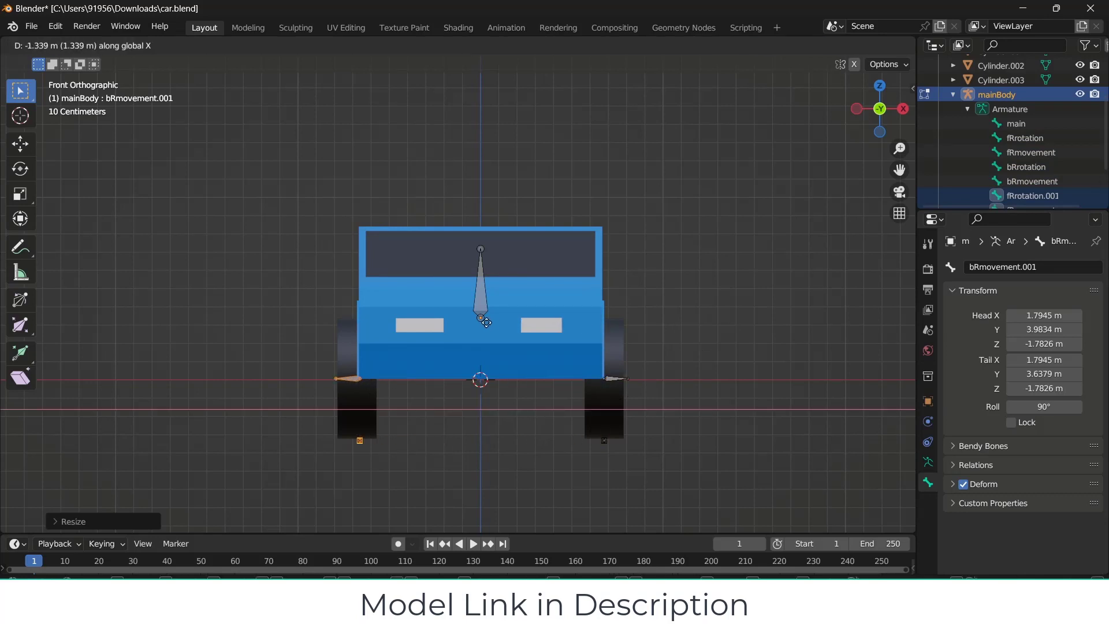
click(481, 320)
- Rename the copied front rotation bone, fRrotation.001, as fLrotation
middle_drag(399, 391, 498, 405)
scroll(318, 360, up, 8)
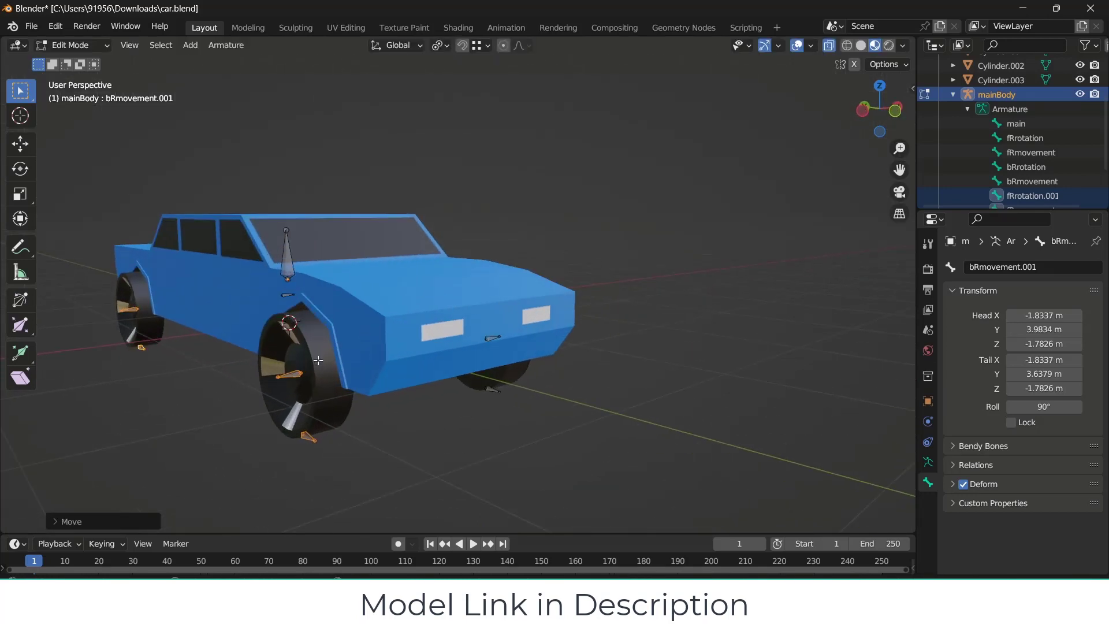
scroll(399, 361, down, 8)
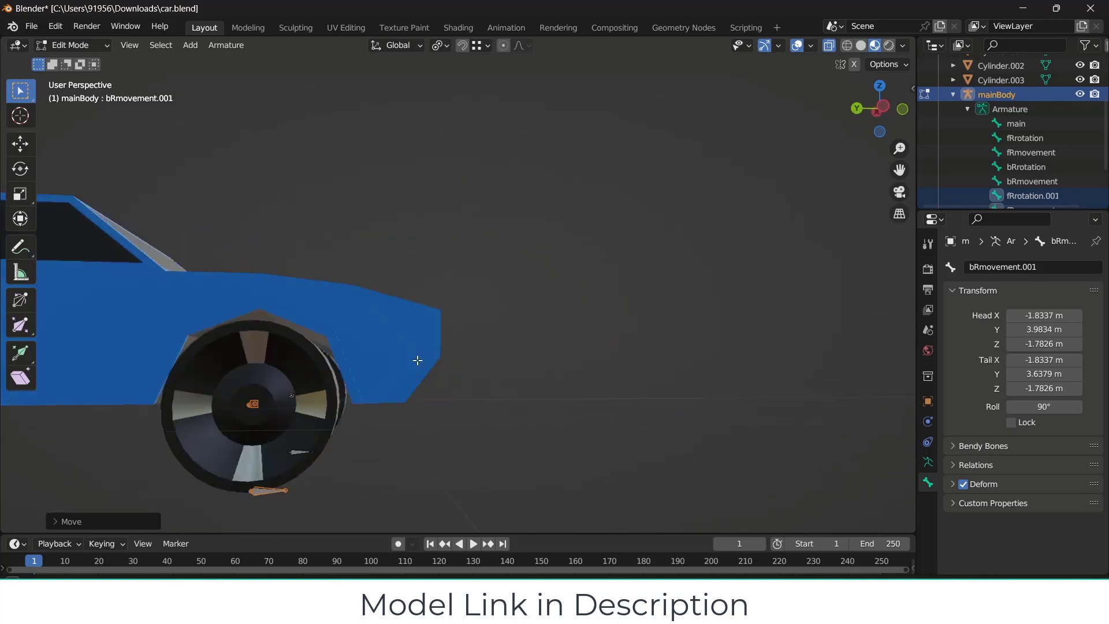
middle_drag(416, 363, 388, 376)
scroll(393, 381, up, 3)
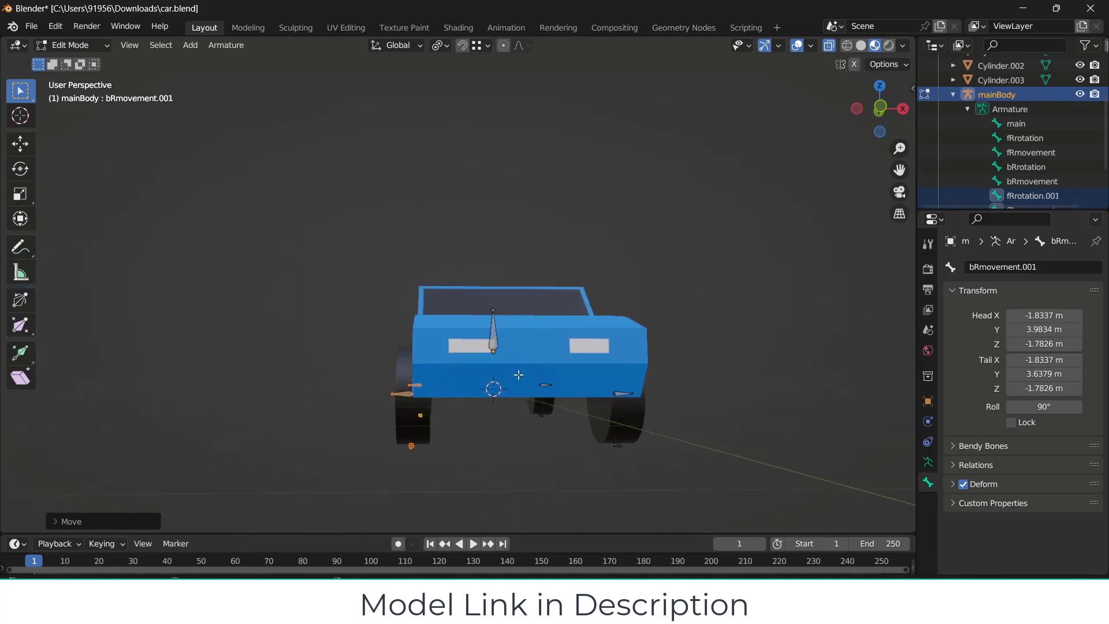
click(390, 394)
key(F2)
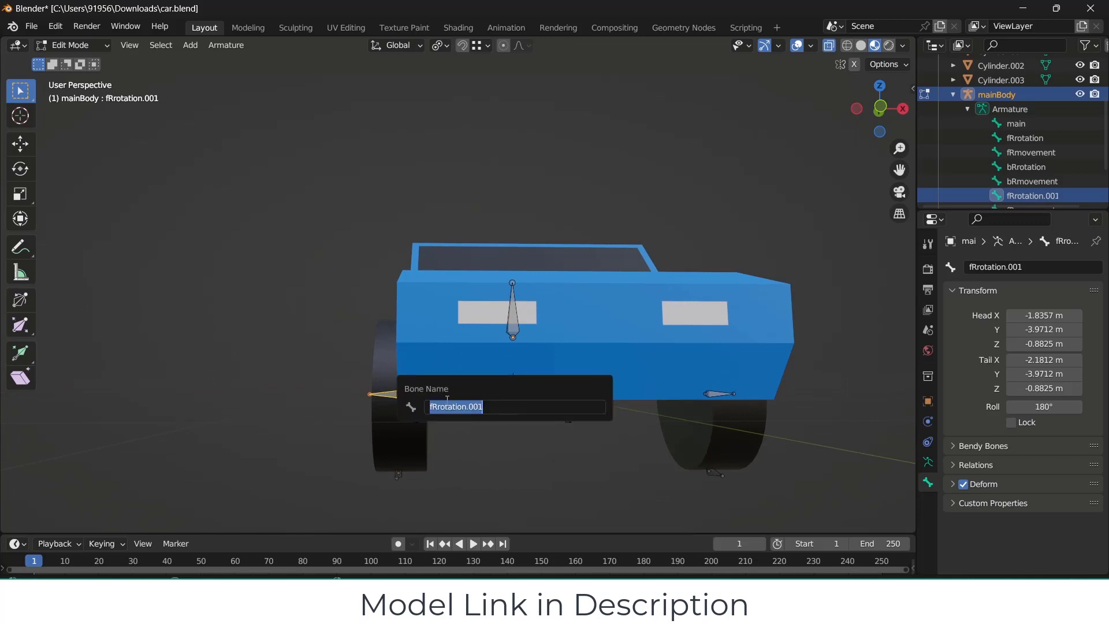
click(500, 407)
key(BackSpace)
key(BackSpace)
key(BackSpace)
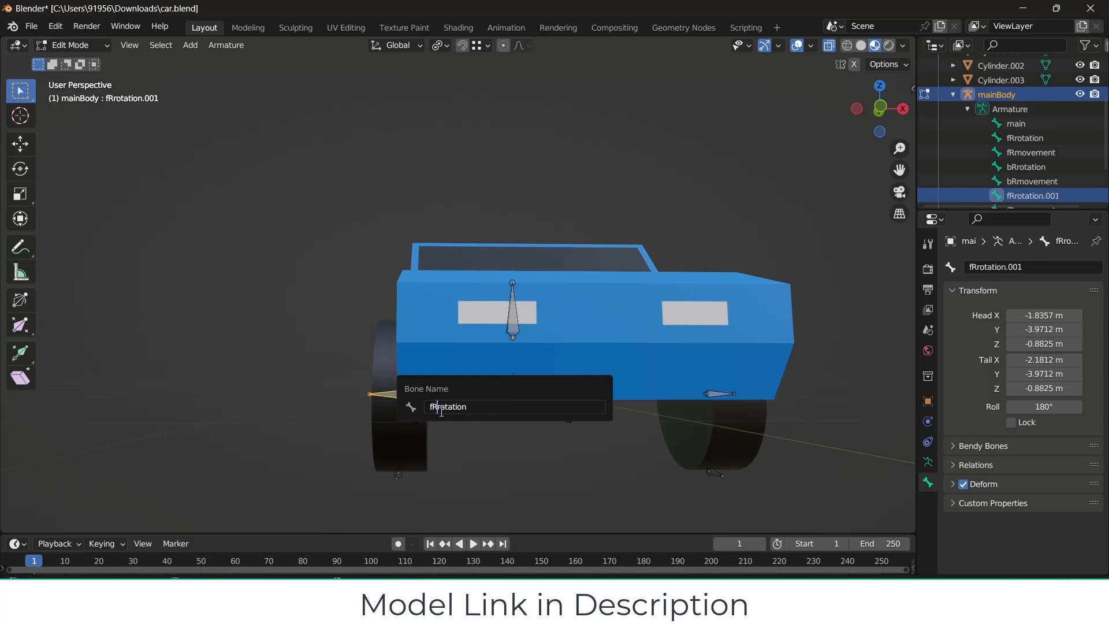
key(BackSpace)
text(L)
key(Return)
- Rename the copied front movement bone below the same wheel as fLmovement
click(400, 476)
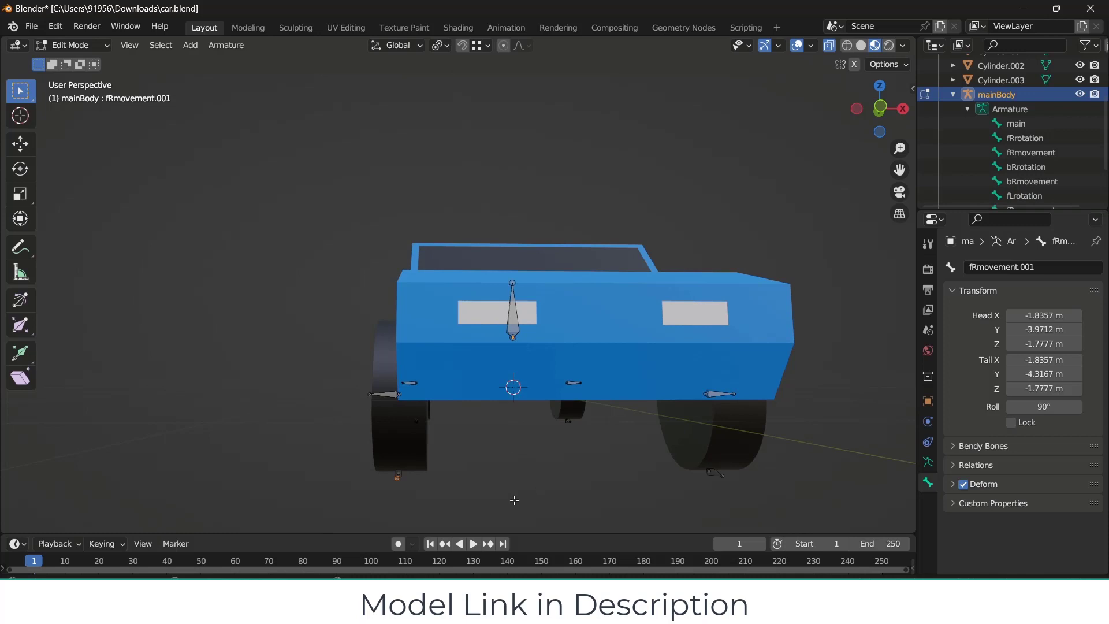
key(F2)
click(515, 501)
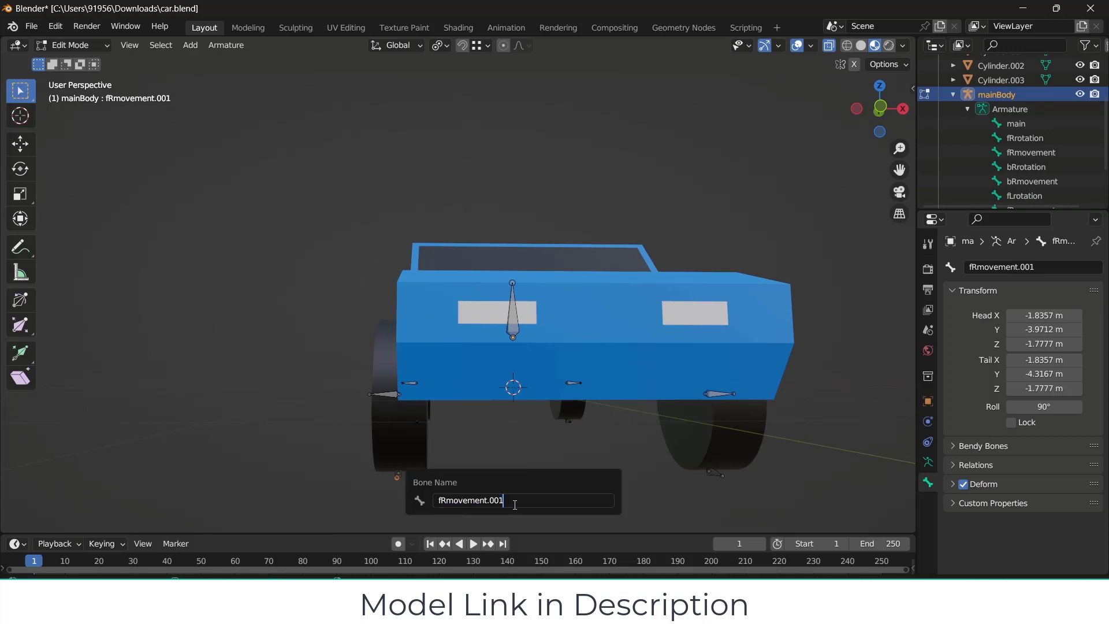
key(BackSpace)
key(BackSpace)
key(BackSpace)
key(BackSpace)
text(L)
key(Return)
- Rename the copied rotation bone at the rear -X wheel as bLrotation.001
middle_drag(274, 369, 618, 399)
scroll(257, 360, up, 1)
click(230, 360)
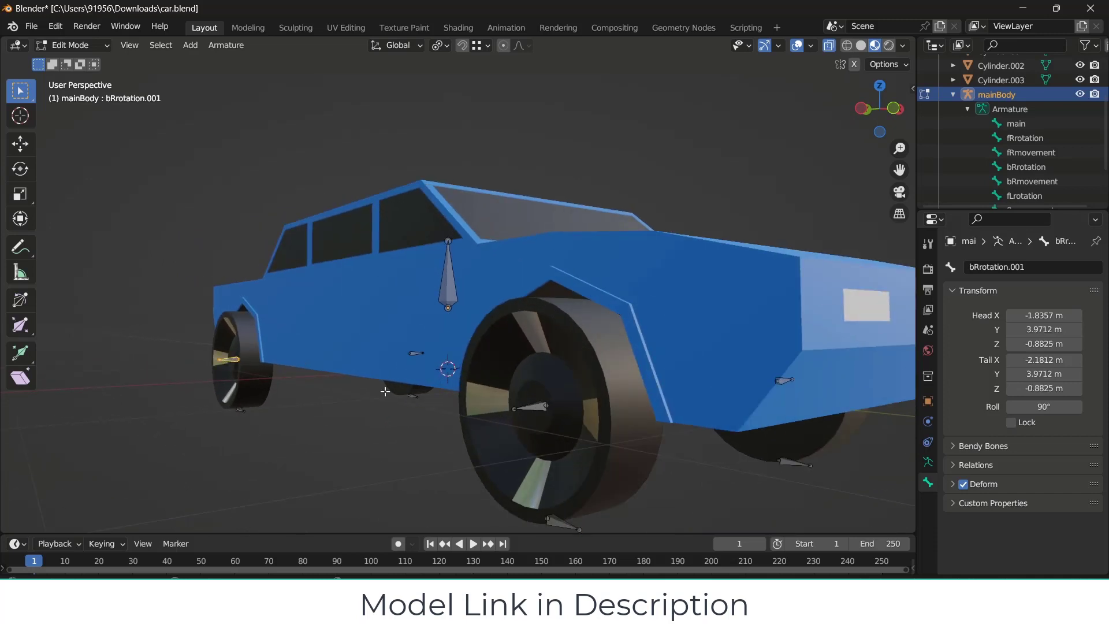
key(F2)
click(322, 392)
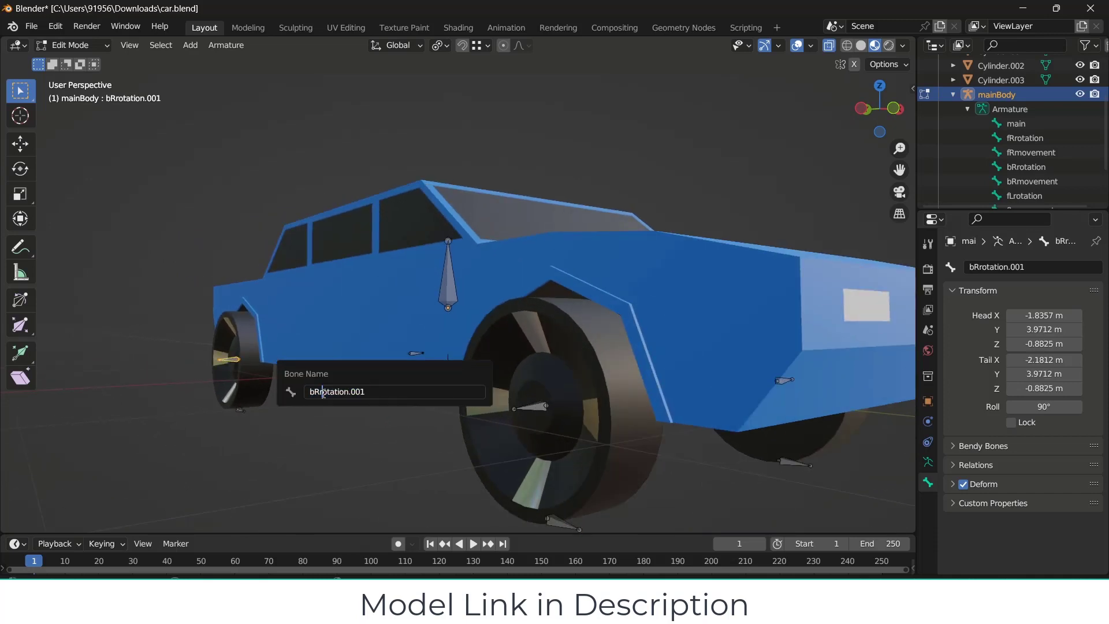
key(BackSpace)
text(Lr)
key(Return)
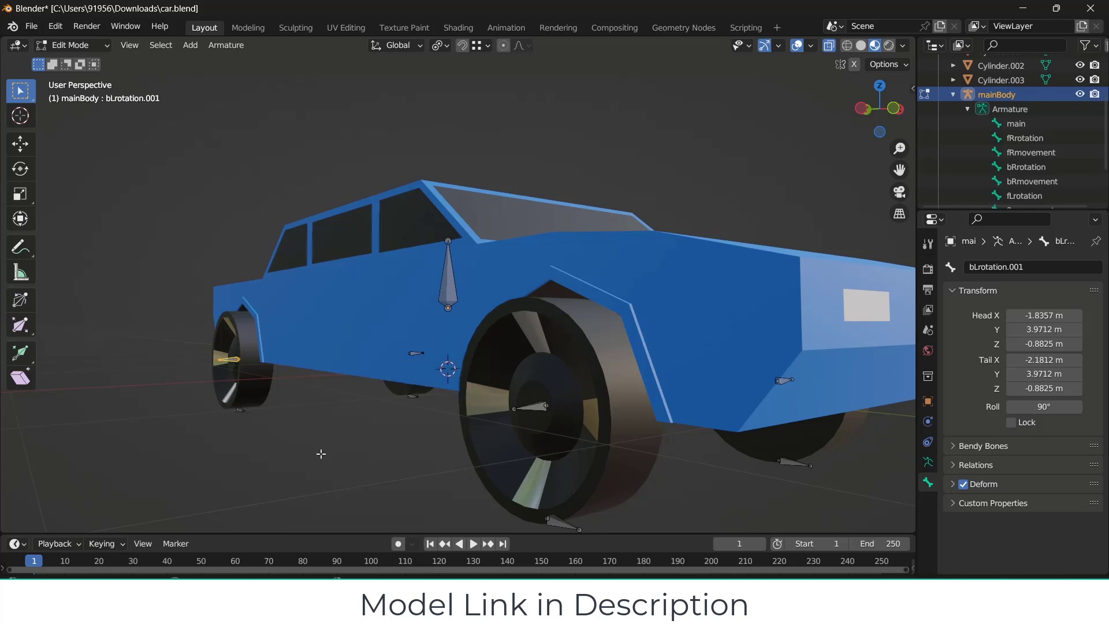
- Rename the copied movement bone below the rear -X wheel as bLmovement
click(239, 410)
key(F2)
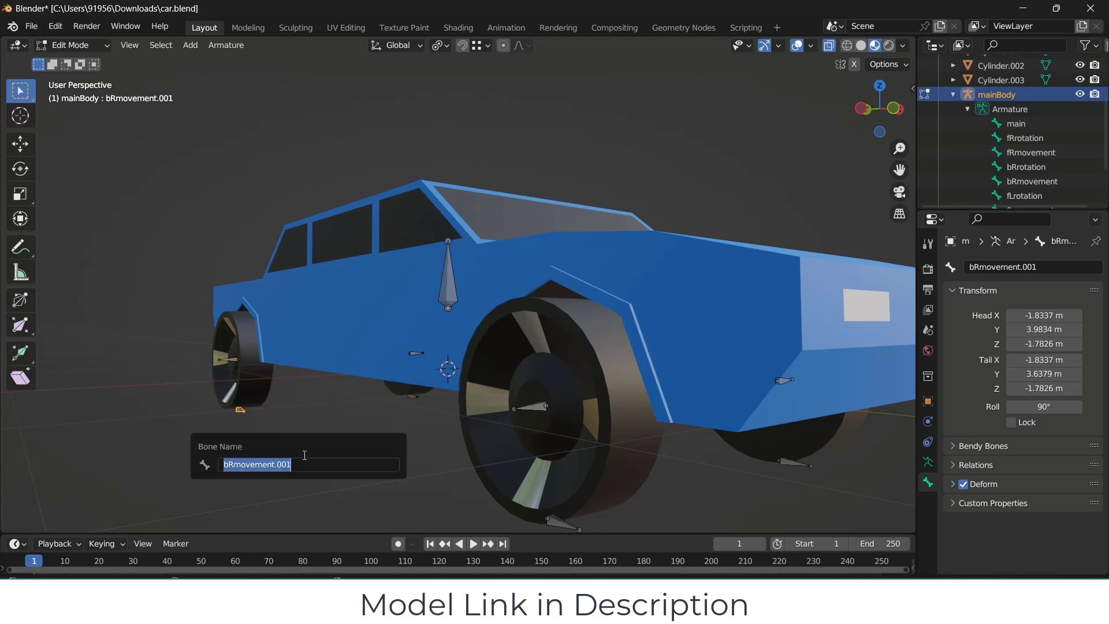
click(230, 465)
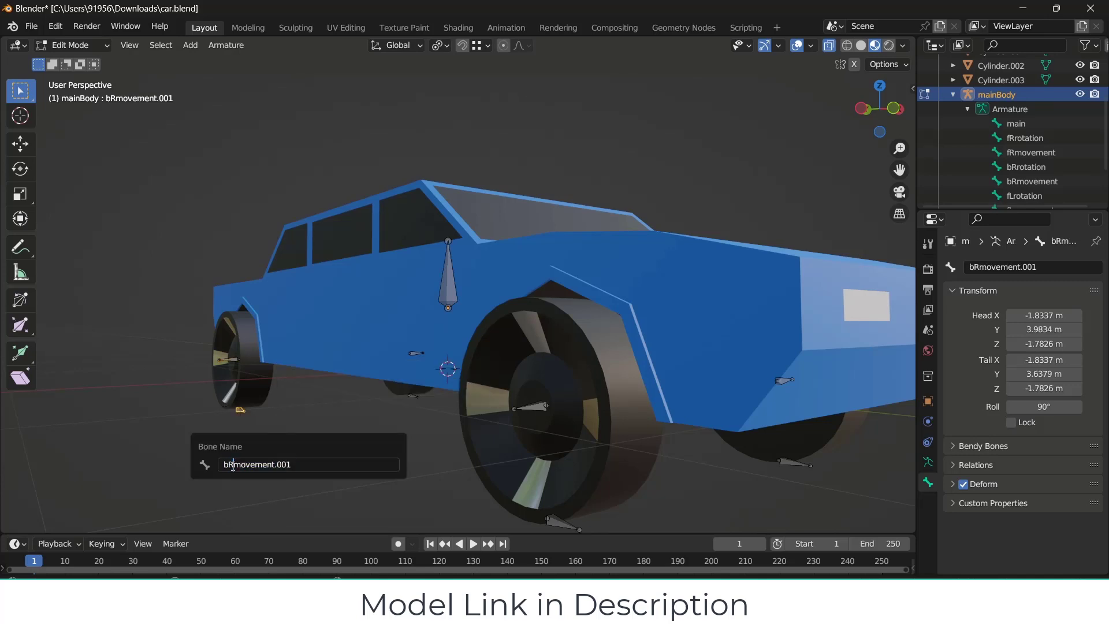
key(Delete)
text(L)
key(Return)
- Switch to Object Mode and try moving the front +X wheel away from the car
scroll(506, 320, down, 3)
scroll(596, 303, down, 3)
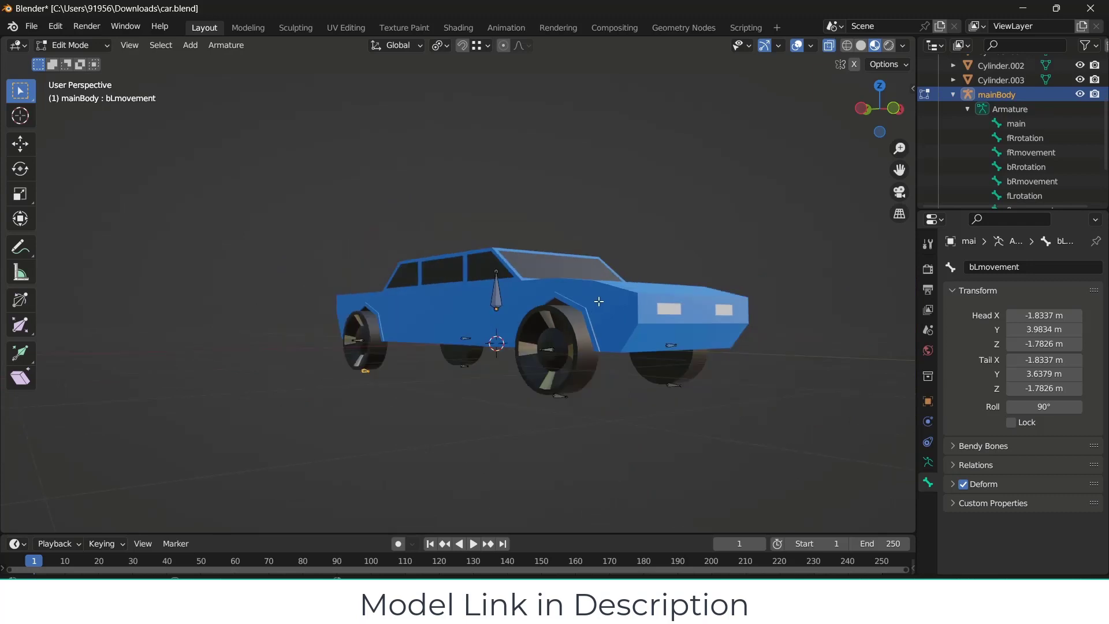
middle_drag(596, 302, 461, 318)
scroll(554, 304, down, 3)
scroll(560, 302, up, 5)
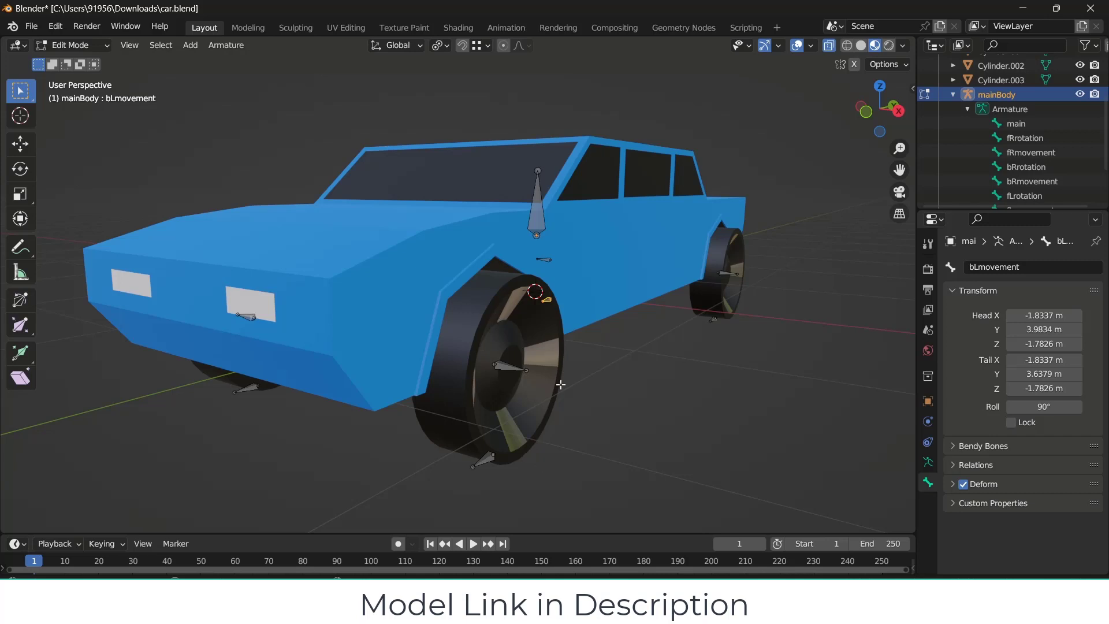
click(72, 45)
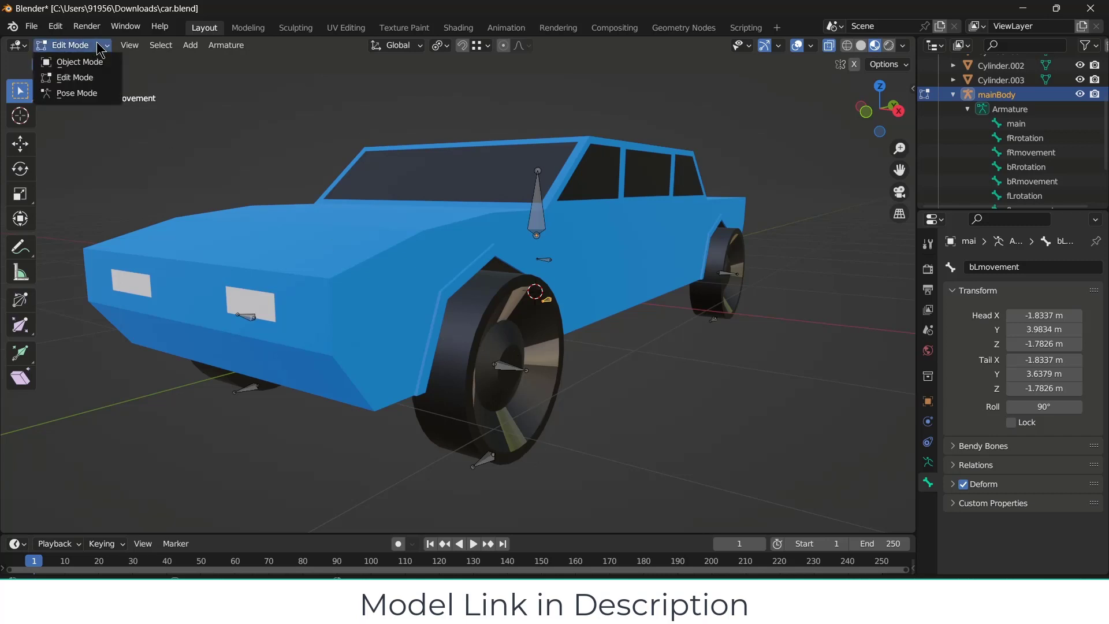
click(87, 59)
scroll(459, 307, down, 2)
click(459, 306)
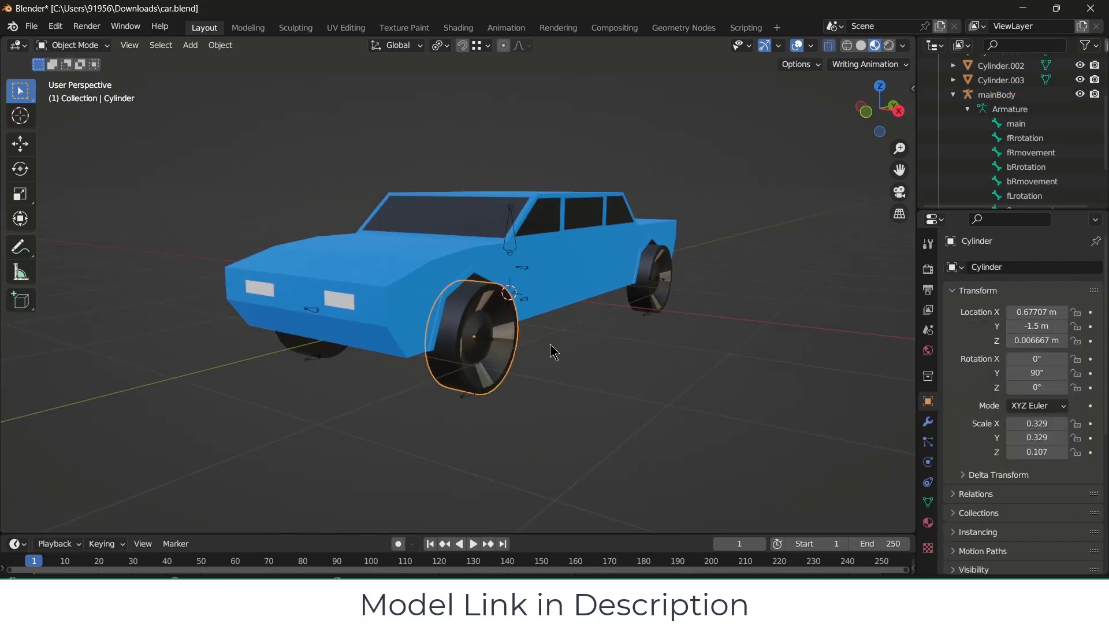
key(g)
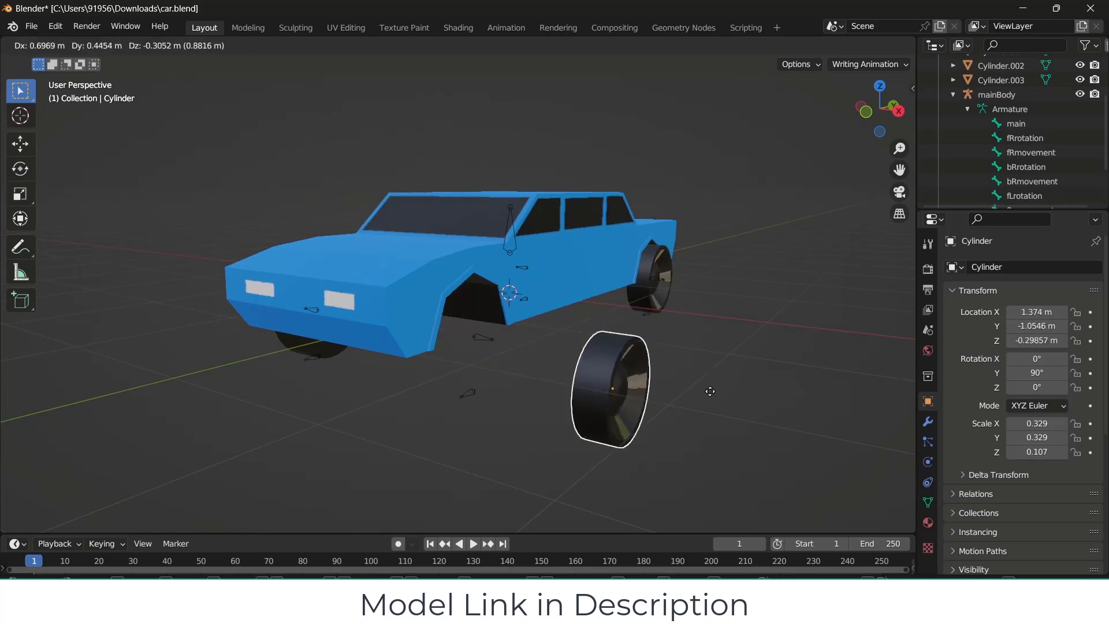
right_click(652, 373)
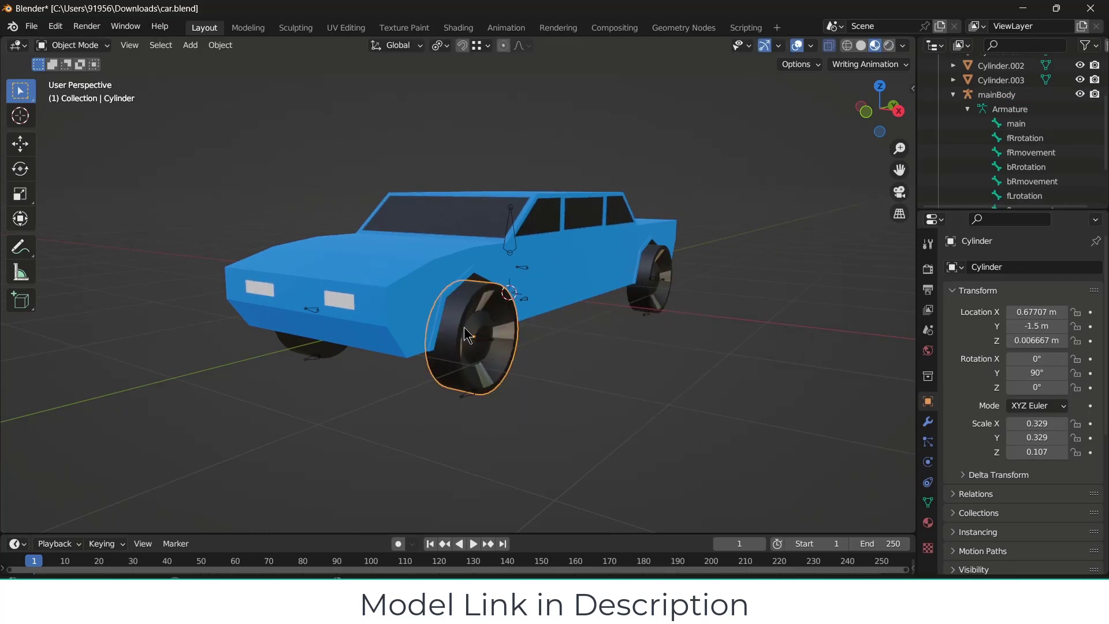
scroll(468, 335, up, 2)
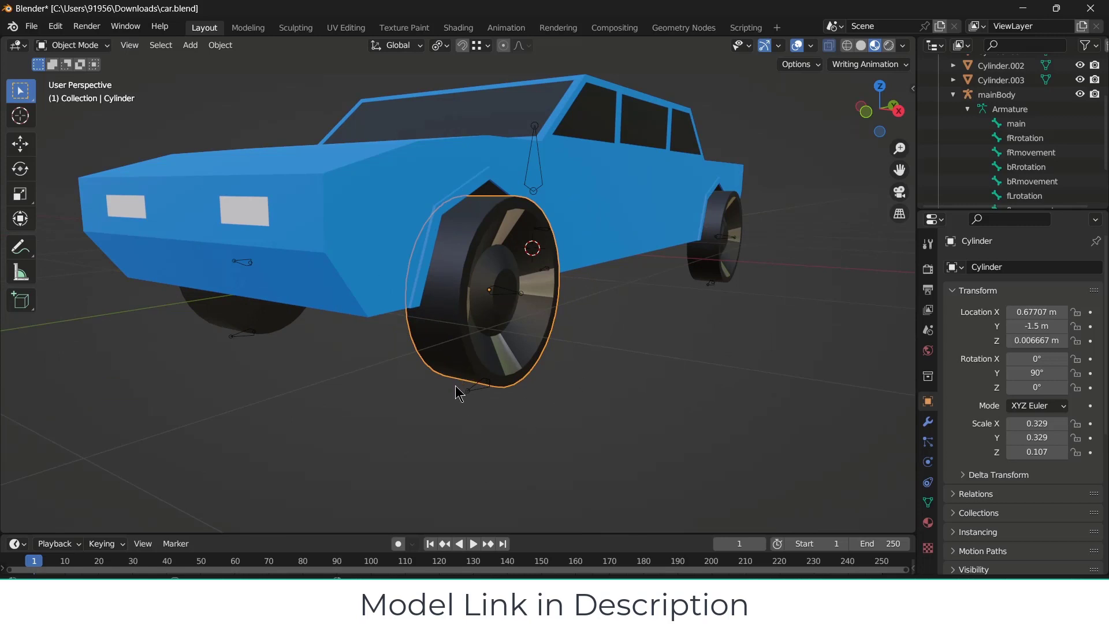
click(85, 46)
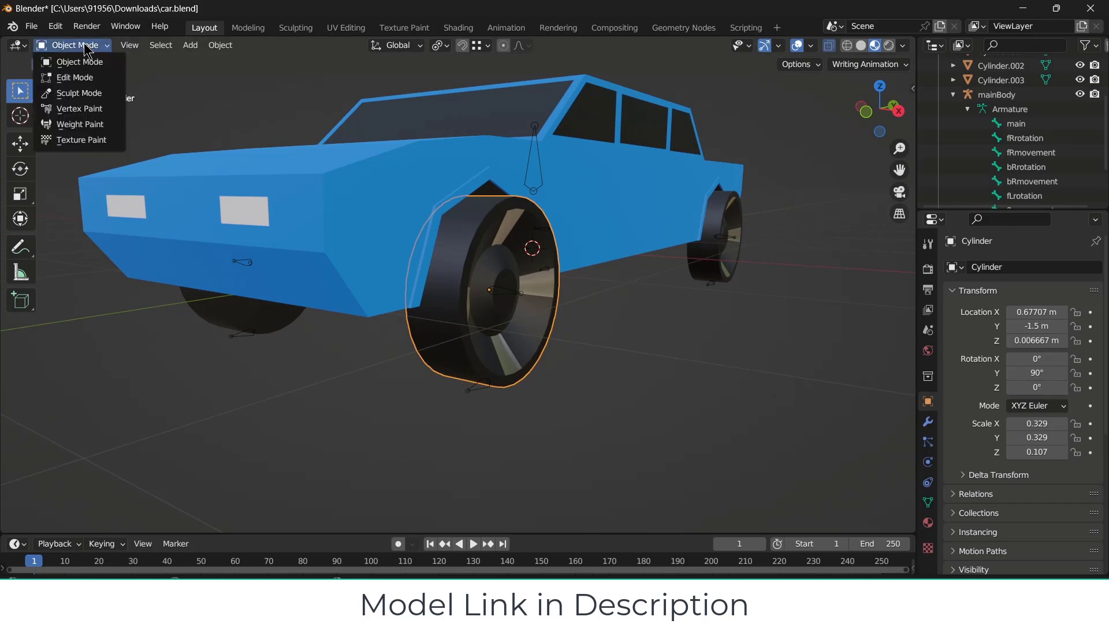
click(86, 77)
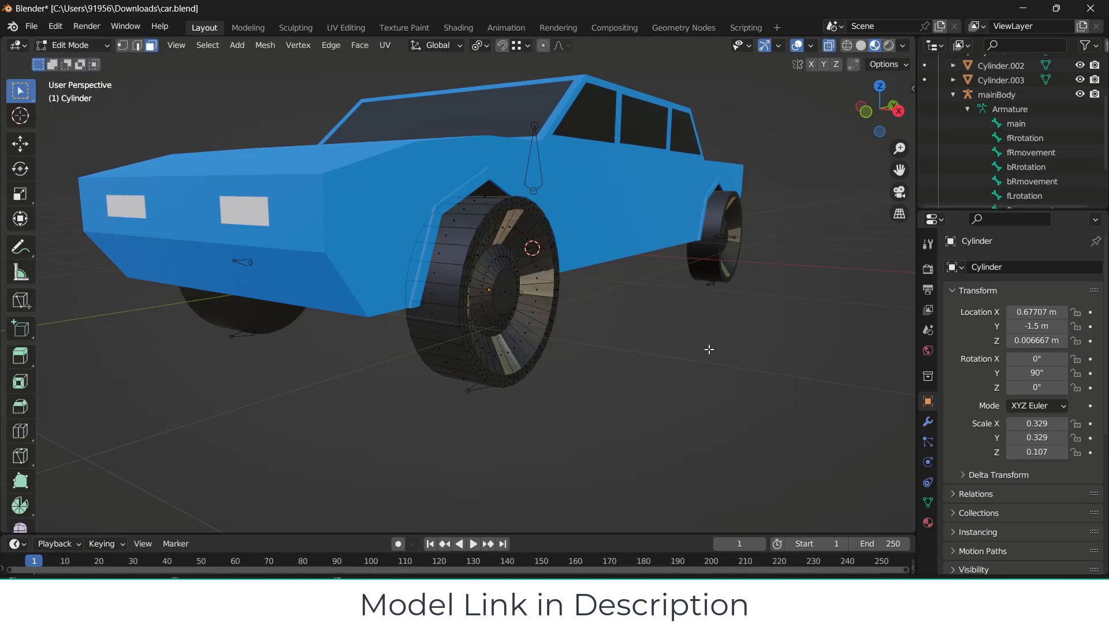
click(71, 45)
click(75, 56)
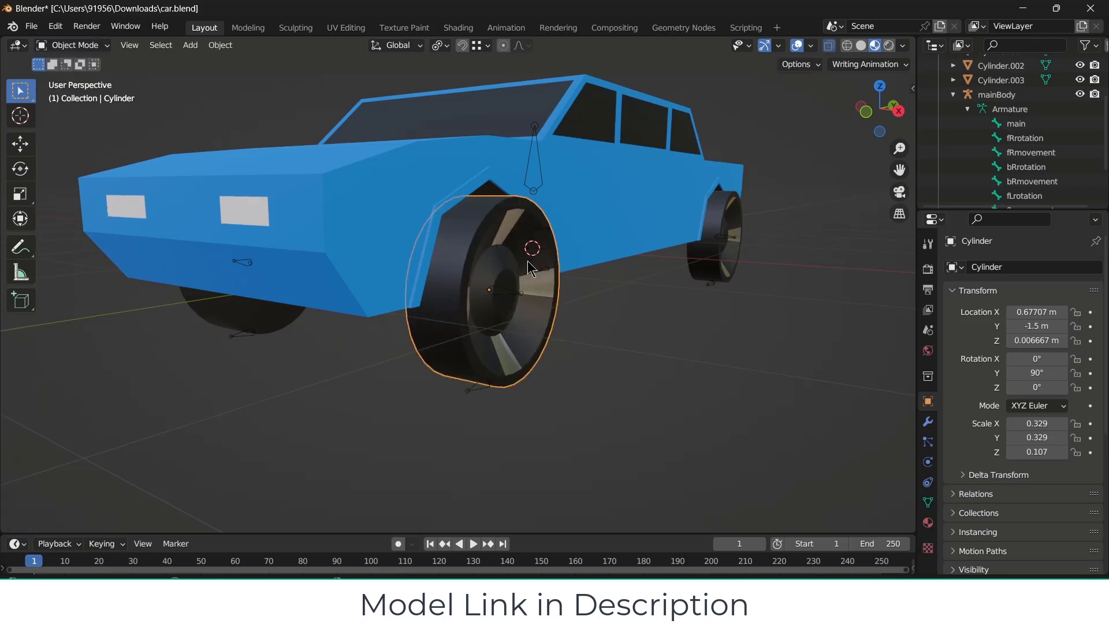
- In the mainBody armature's Edit Mode, parent fRrotation to fRmovement with its offset kept, and switch to Pose Mode
click(541, 175)
click(996, 94)
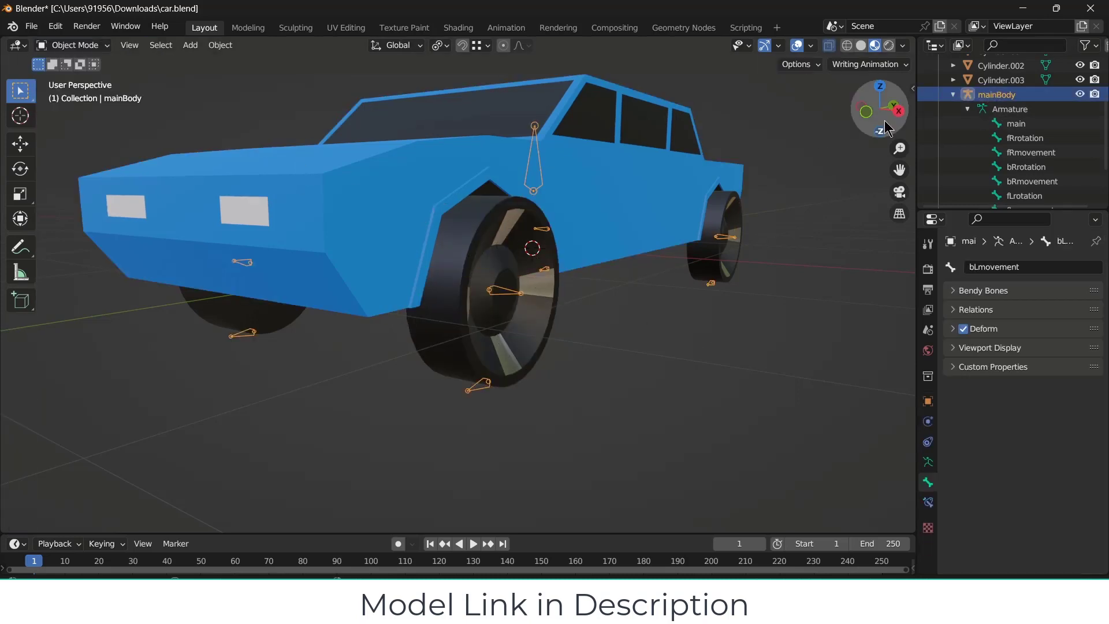
click(87, 45)
click(86, 77)
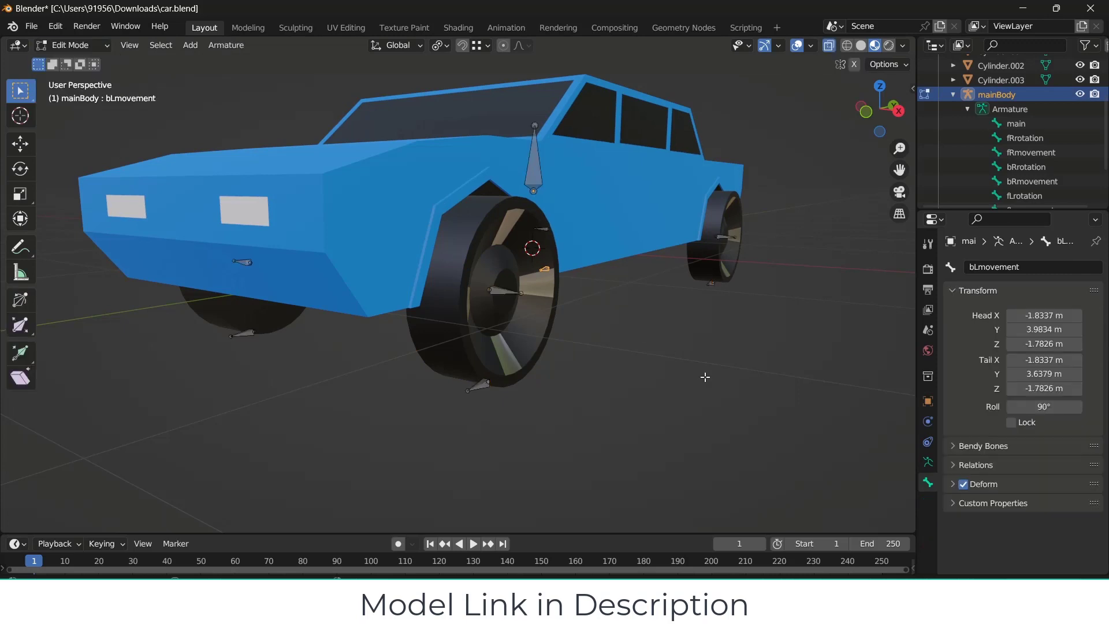
click(511, 291)
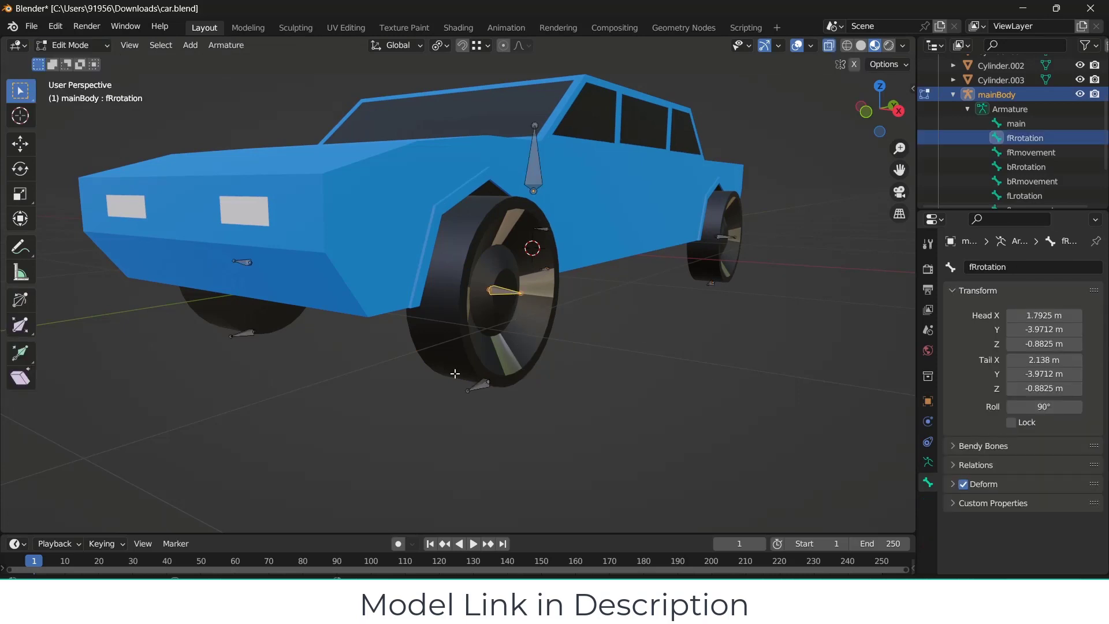
click(482, 384)
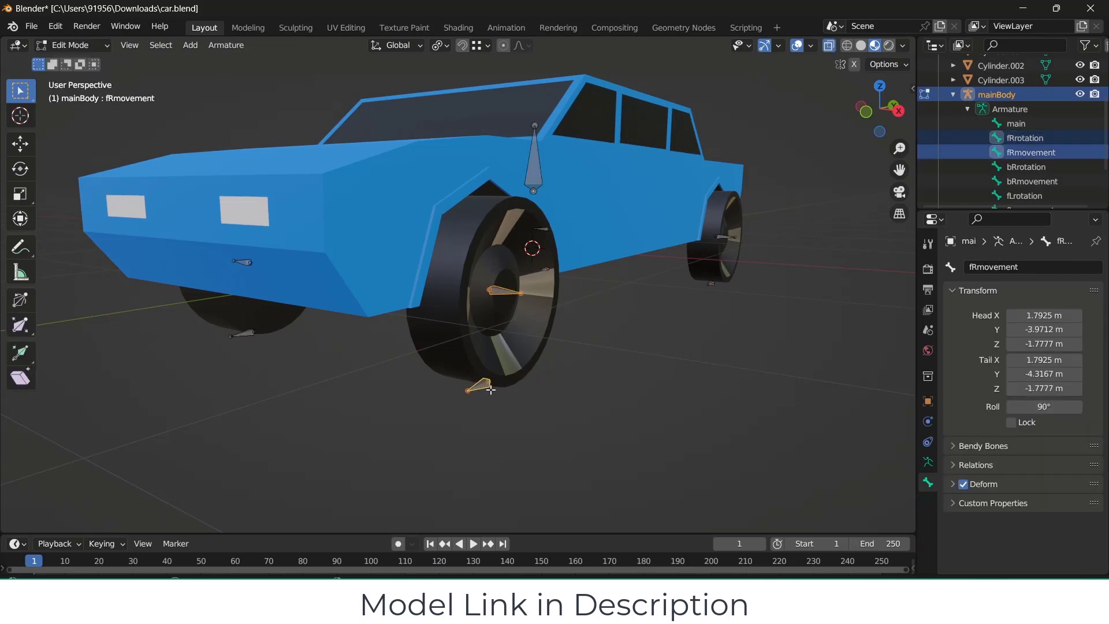
key(ctrl+p)
click(537, 415)
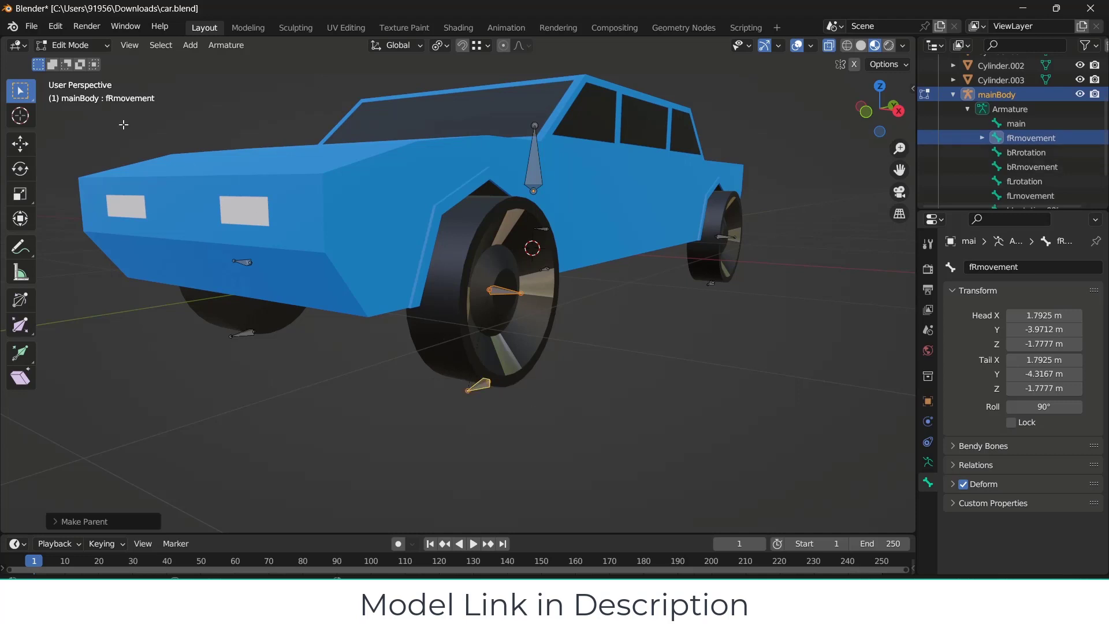
click(74, 45)
click(92, 92)
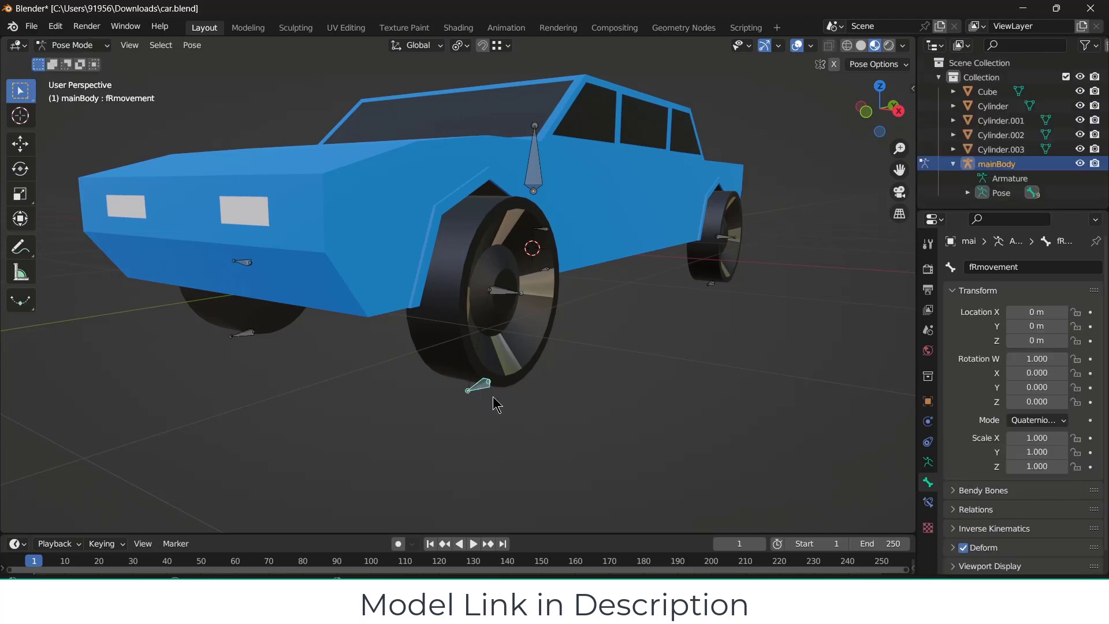
- Test-move the fRmovement bone in Pose Mode and cancel the move
key(g)
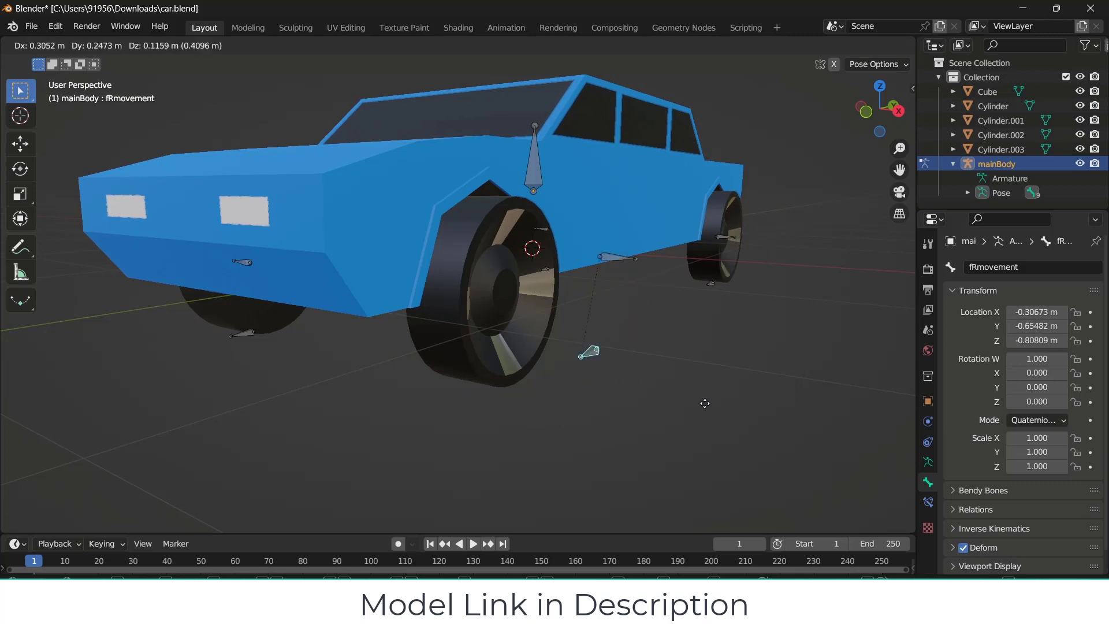
key(Escape)
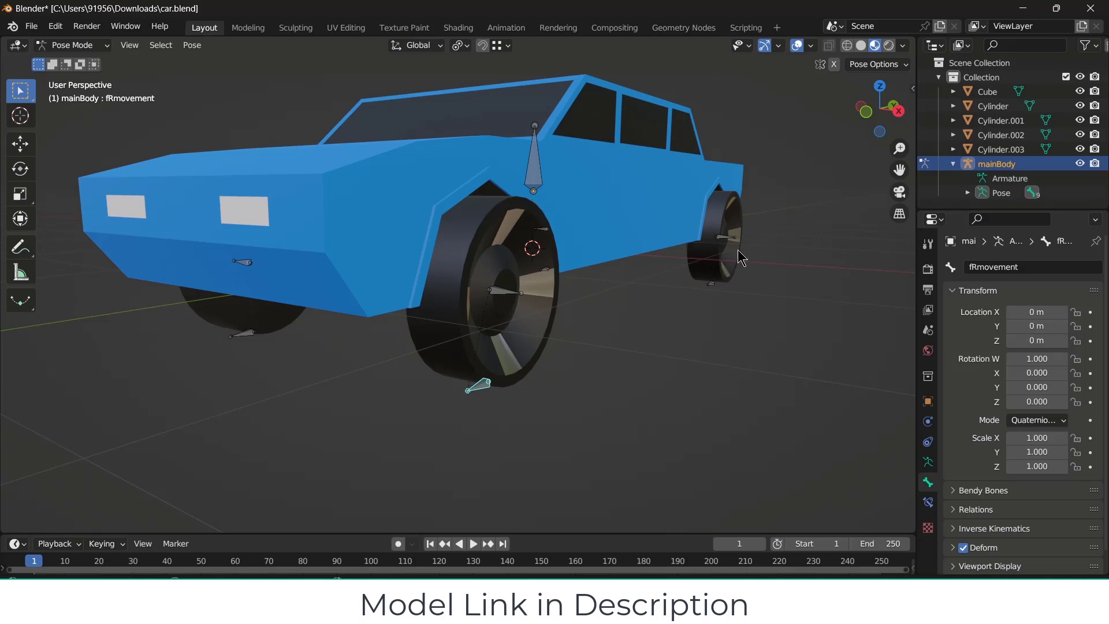
click(726, 237)
key(ctrl+p)
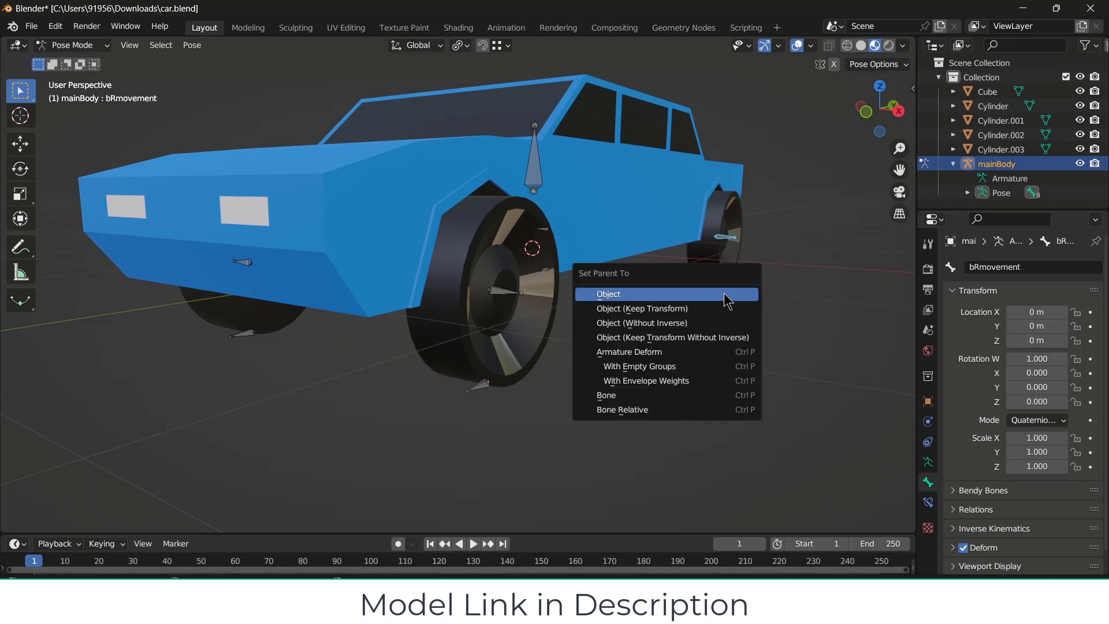
key(Escape)
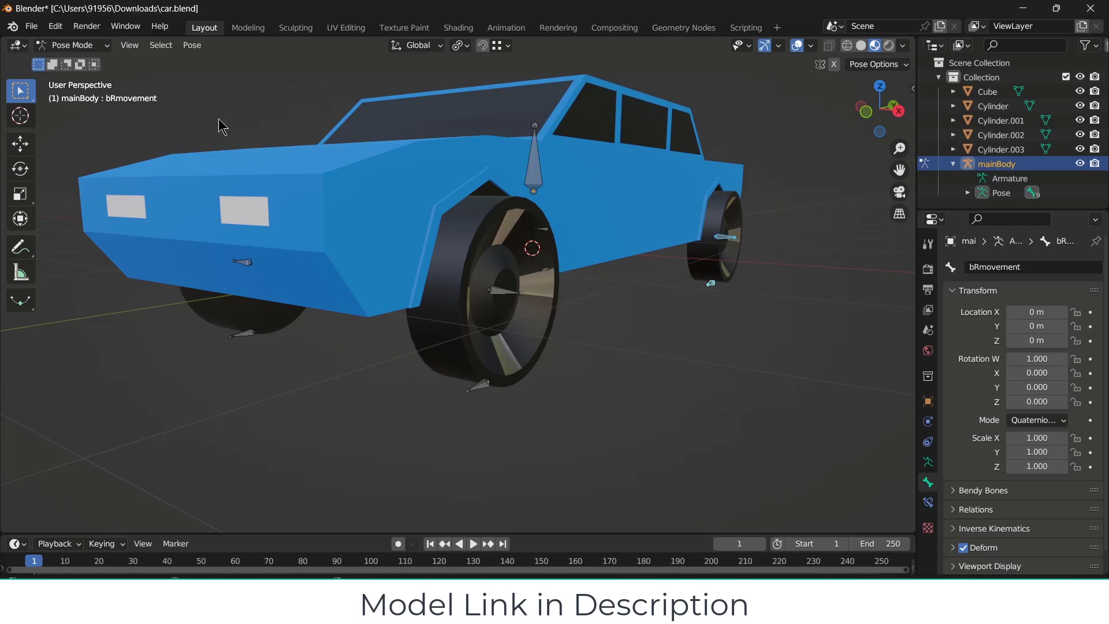
- In Edit Mode, parent bRrotation to bRmovement with its offset kept
click(75, 45)
click(70, 77)
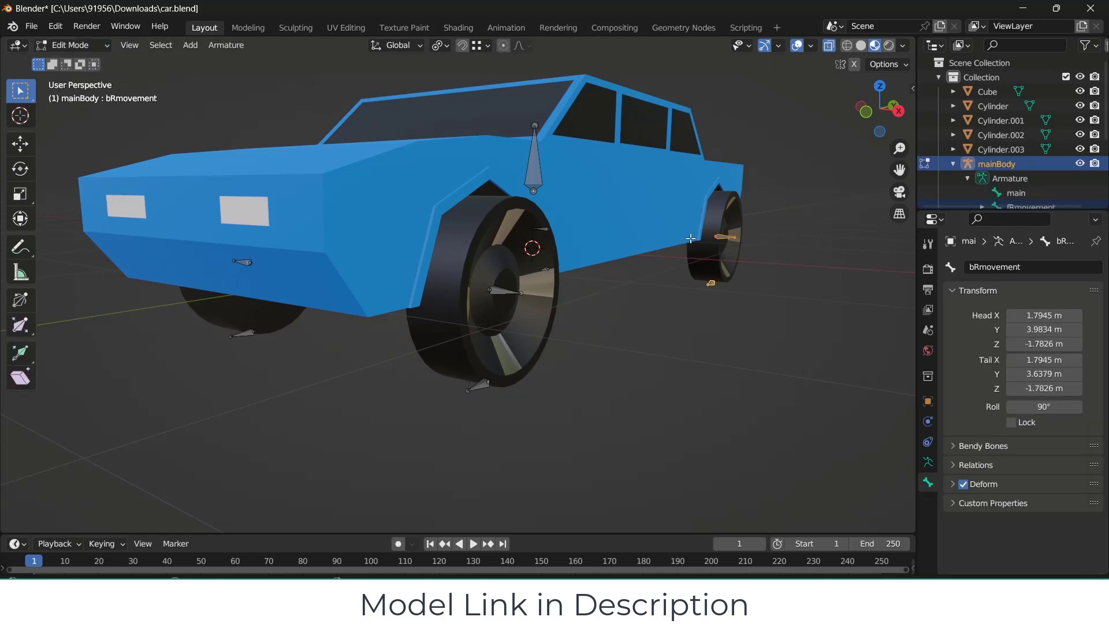
click(771, 324)
click(733, 237)
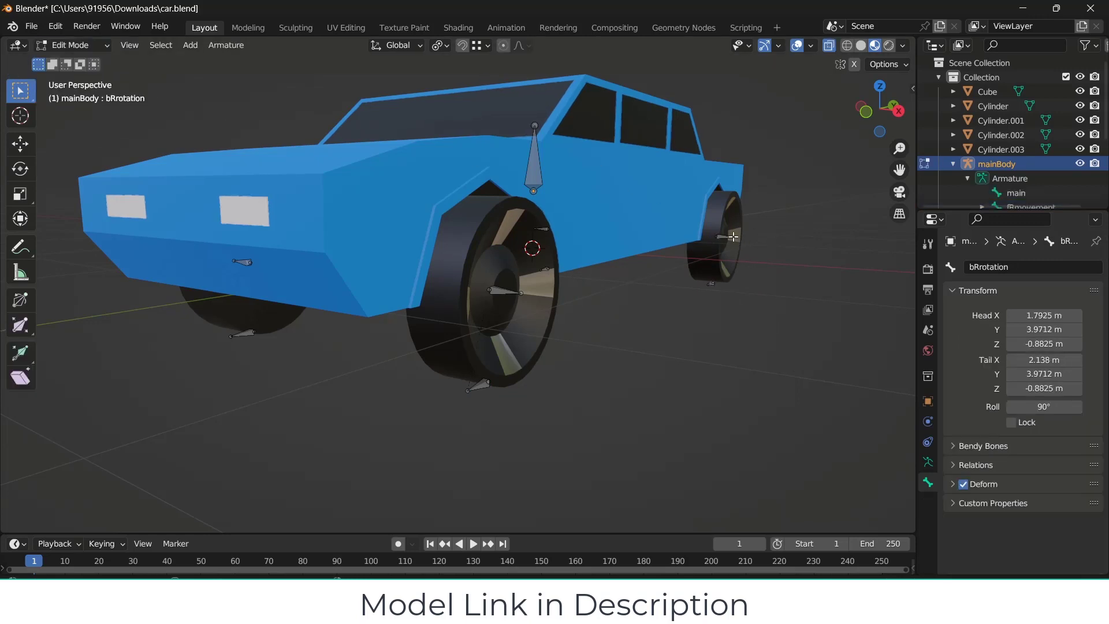
scroll(734, 253, up, 5)
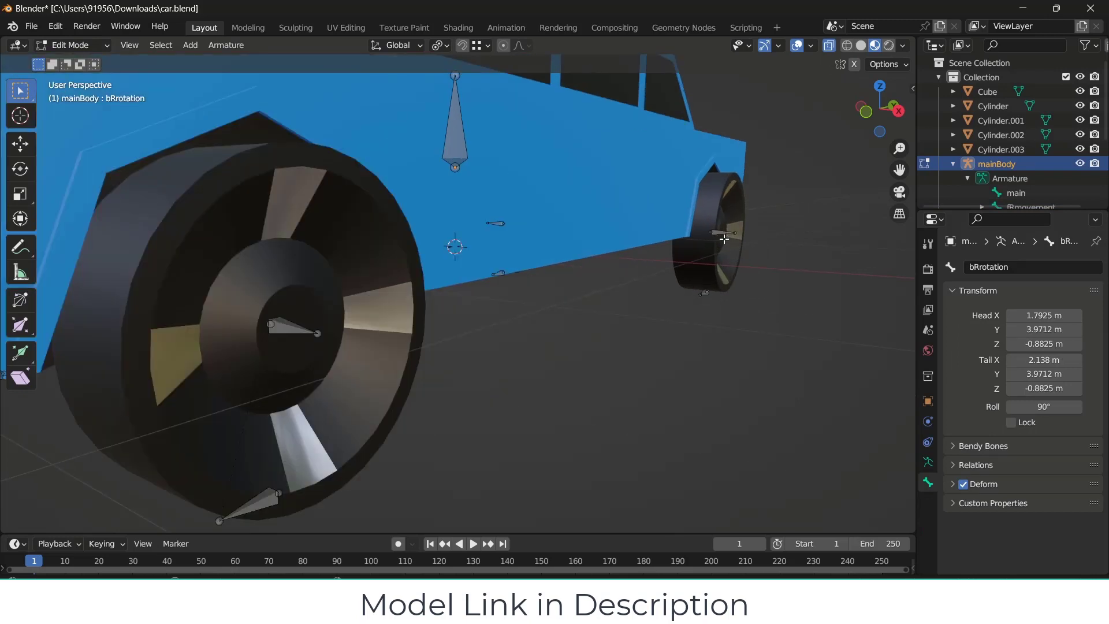
shift+click(704, 292)
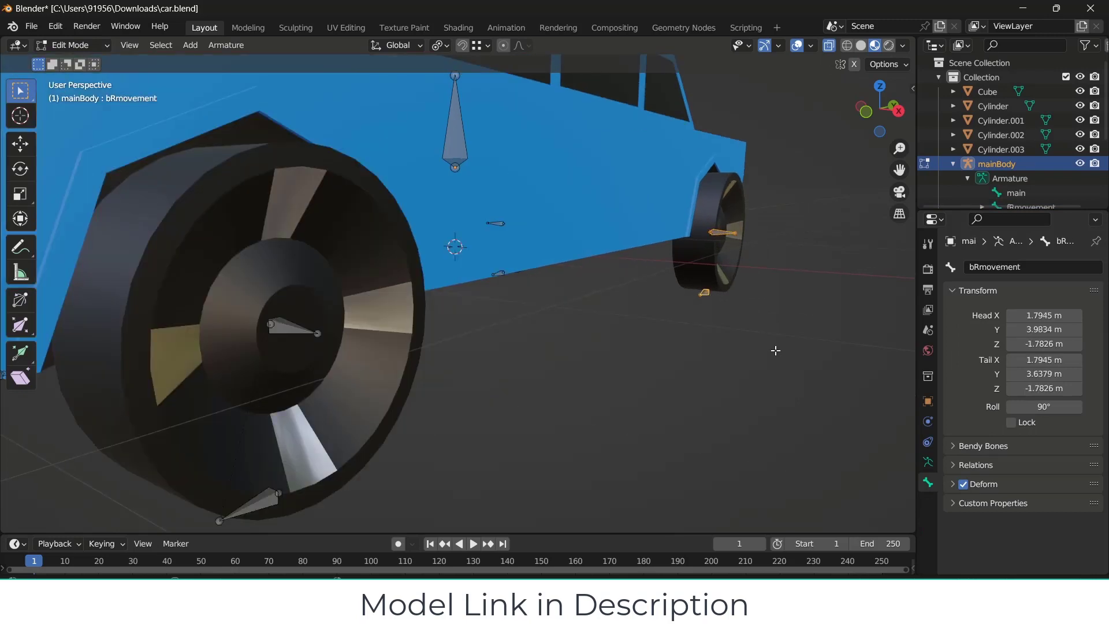
key(ctrl+p)
click(777, 353)
- Parent fLrotation to fLmovement at the front -X wheel with its offset kept
scroll(735, 369, down, 6)
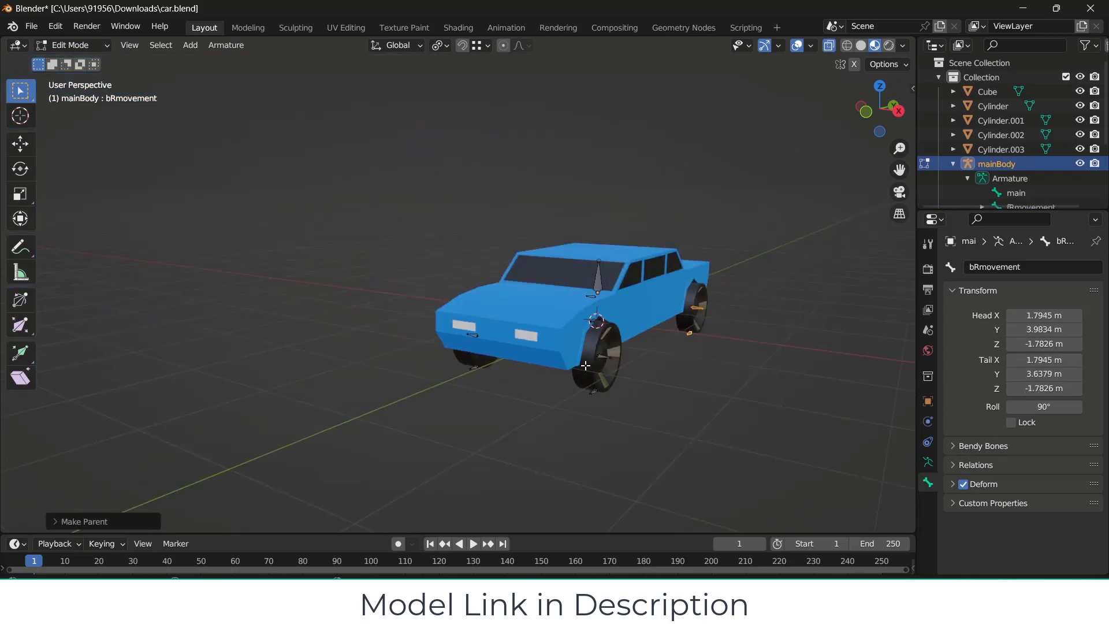
middle_drag(585, 365, 445, 323)
click(466, 317)
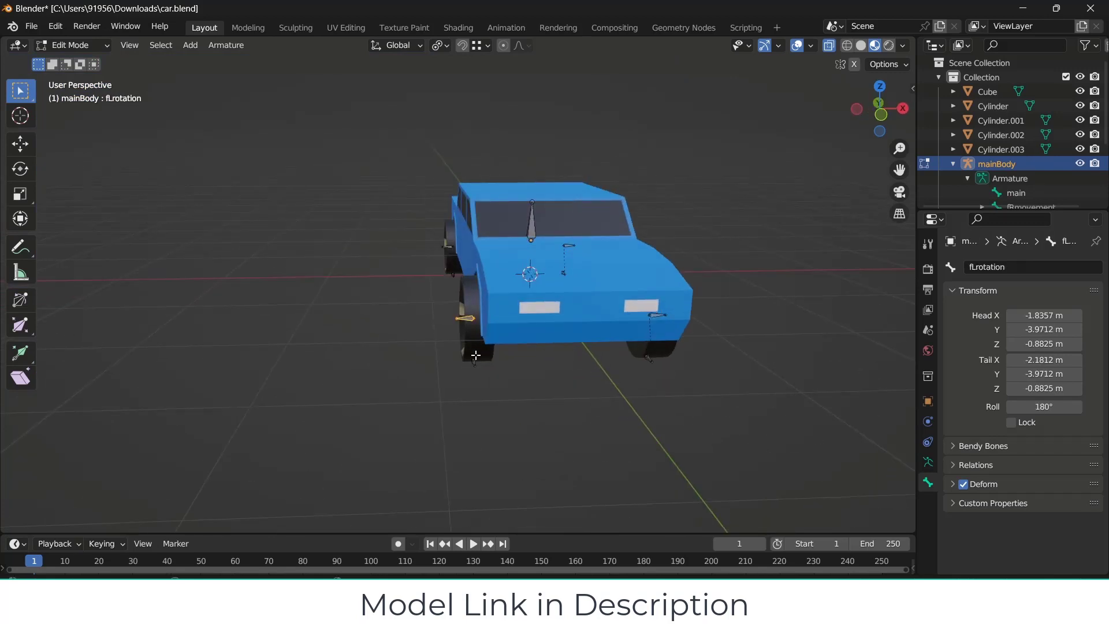
key(ctrl+p)
click(527, 390)
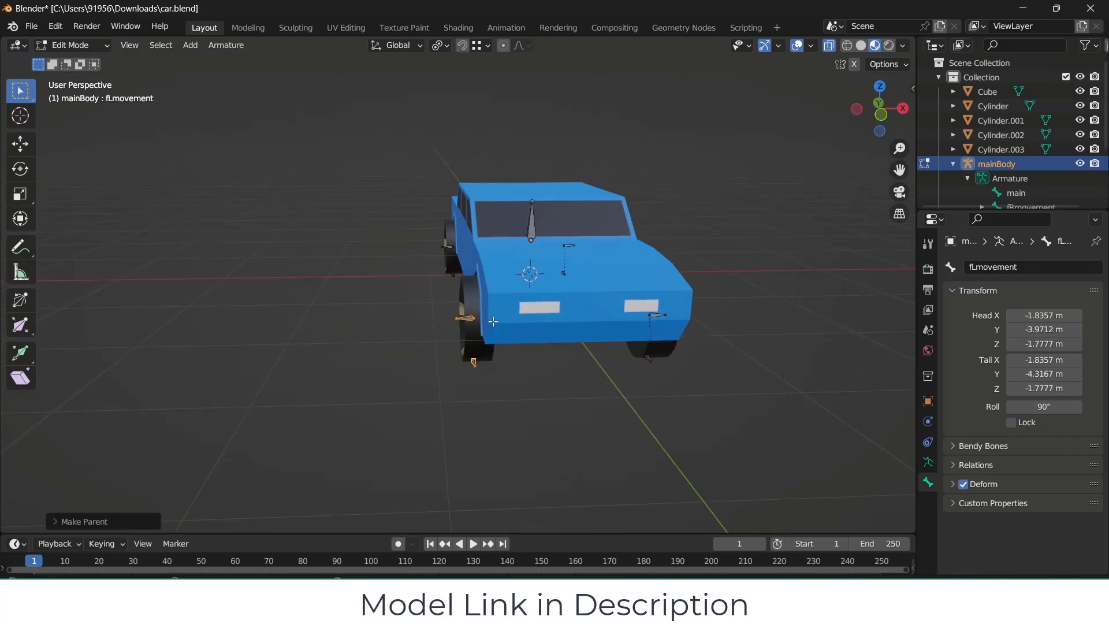
- Parent the rear -X wheel's rotation bone to bLmovement with its offset kept, and switch to Pose Mode
middle_drag(494, 322, 328, 227)
scroll(328, 227, up, 2)
click(329, 226)
shift+click(336, 264)
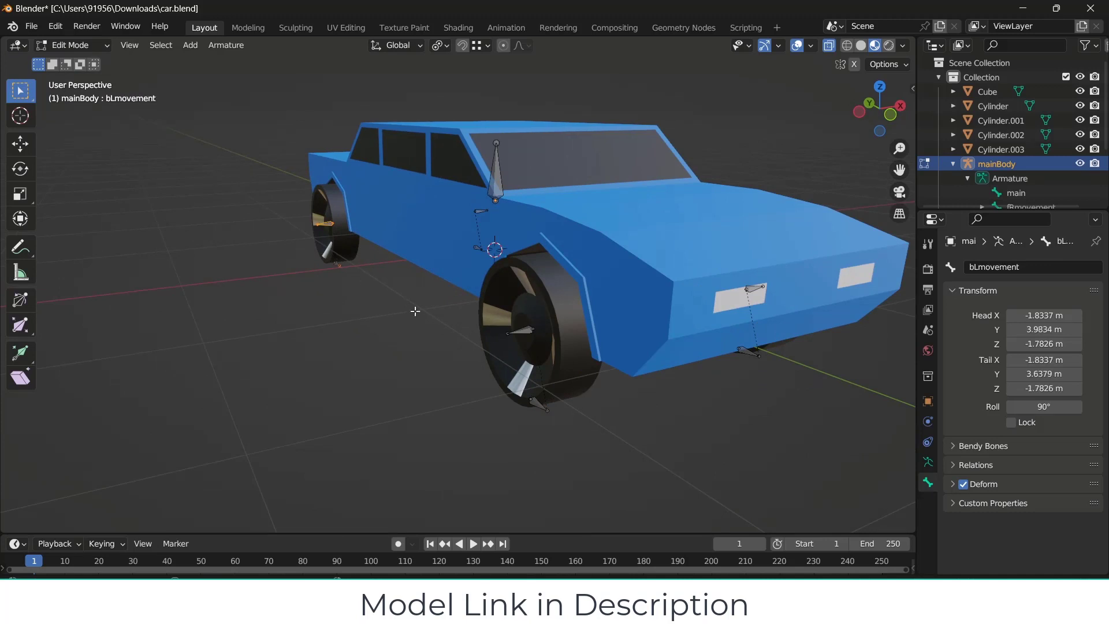
key(ctrl+p)
click(427, 319)
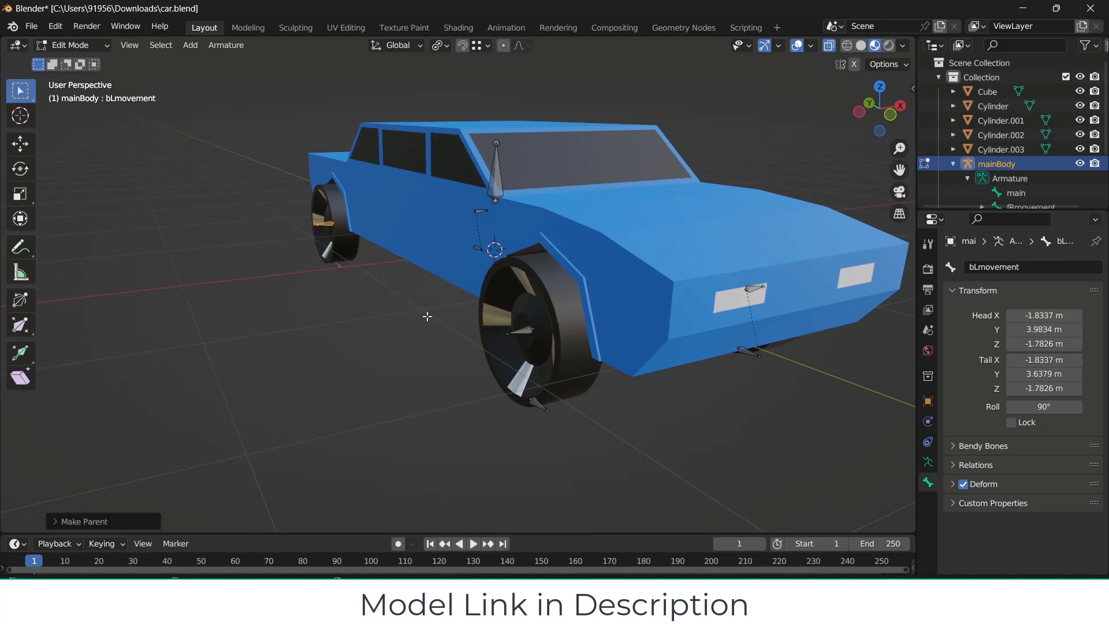
scroll(425, 315, down, 1)
scroll(426, 315, down, 1)
click(74, 45)
click(81, 93)
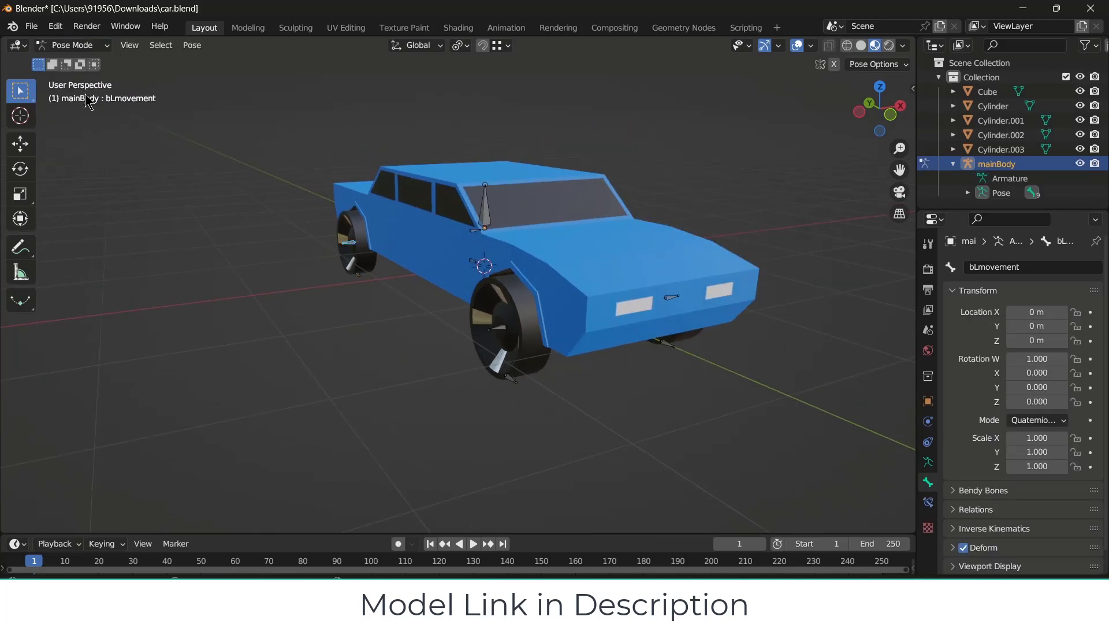
- Test-move the bLmovement and fLmovement bones one after the other, cancelling each move
key(g)
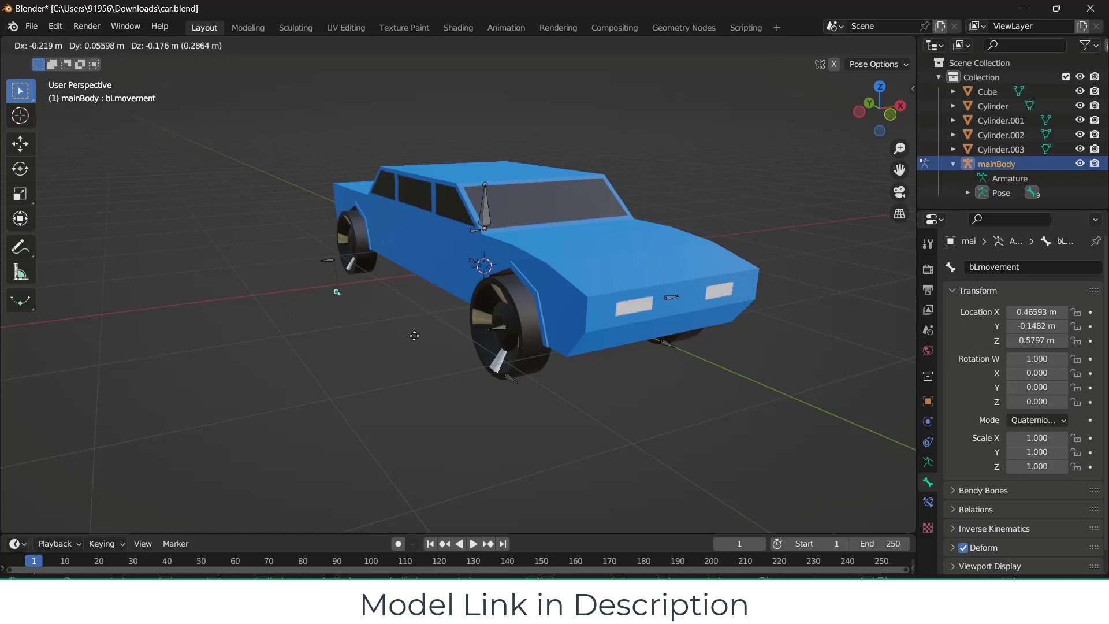
key(Escape)
click(509, 382)
key(g)
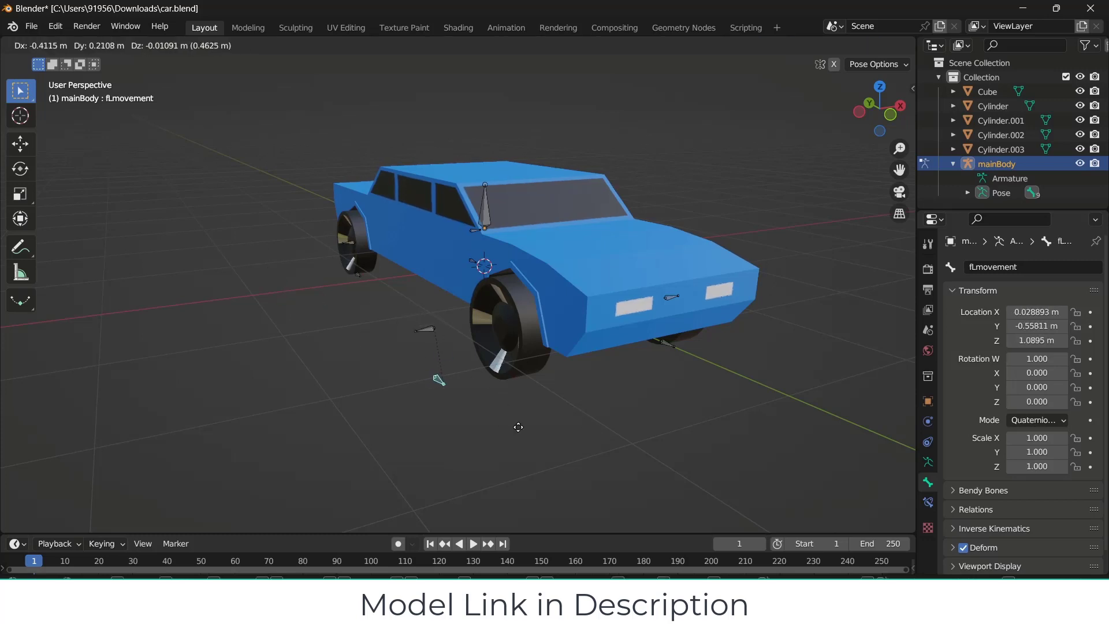
key(Escape)
- Test-move bRmovement, clear its location, and try a second move that is cancelled
middle_drag(584, 383, 706, 412)
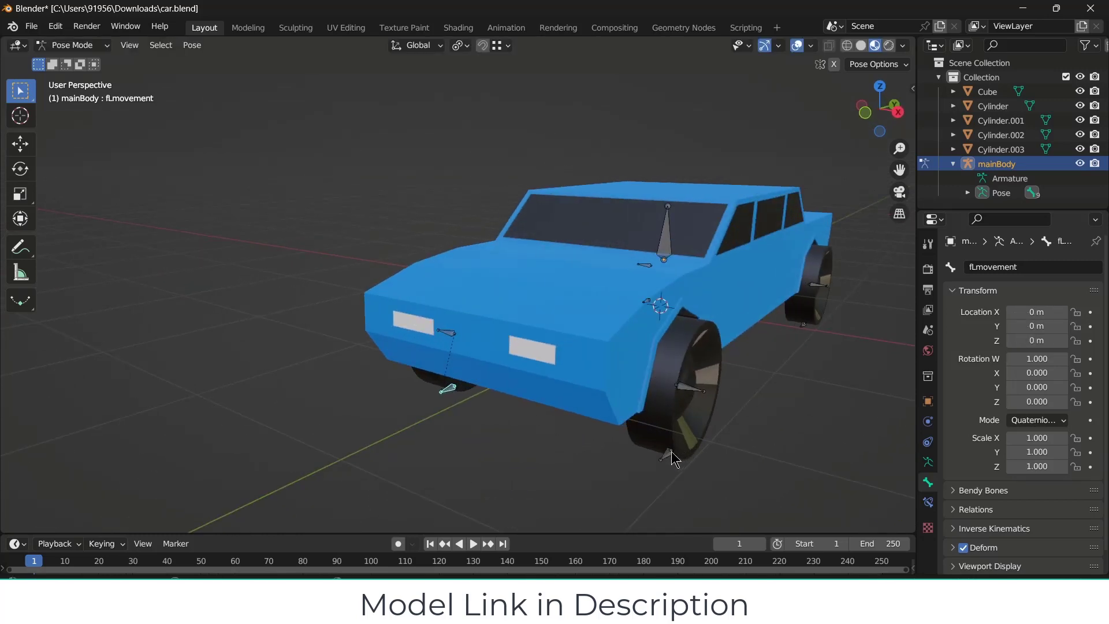
click(805, 327)
key(g)
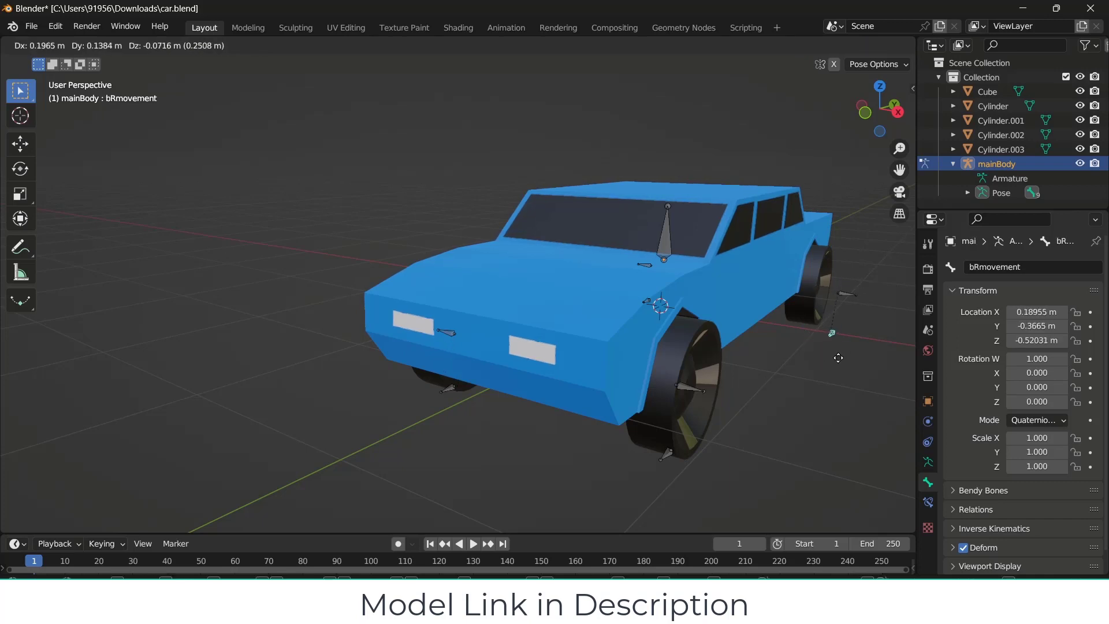
click(838, 360)
key(alt+g)
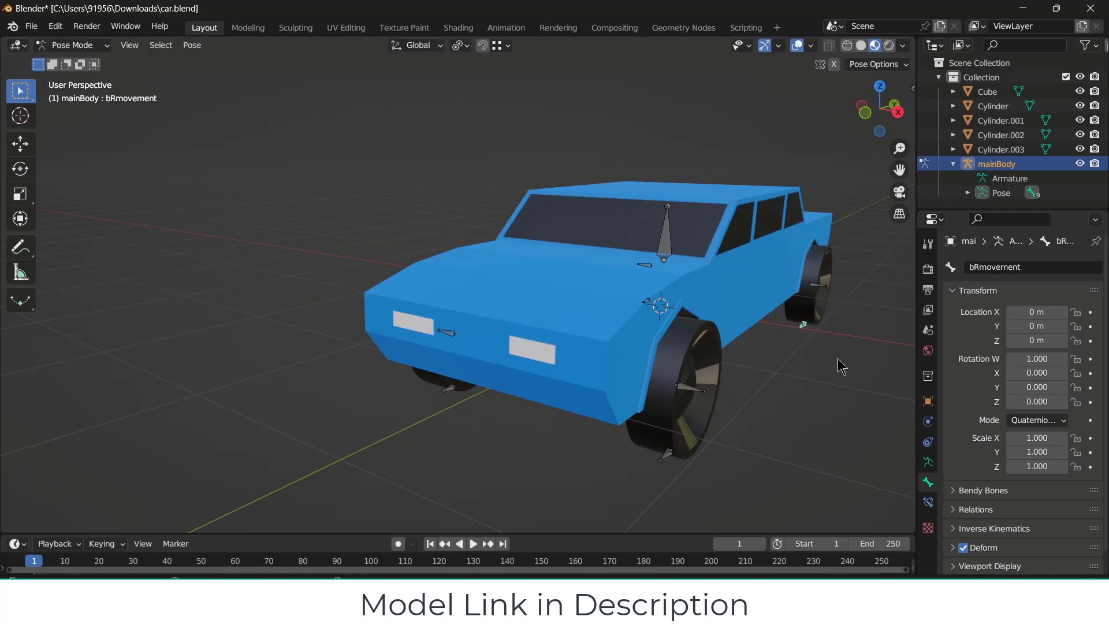
scroll(810, 352, up, 2)
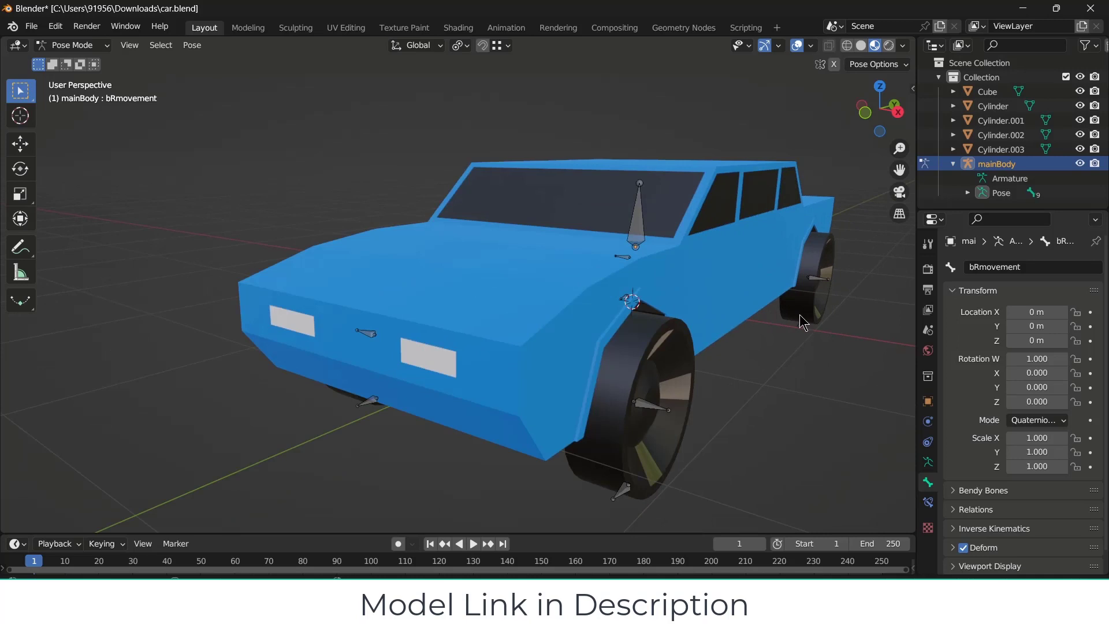
key(g)
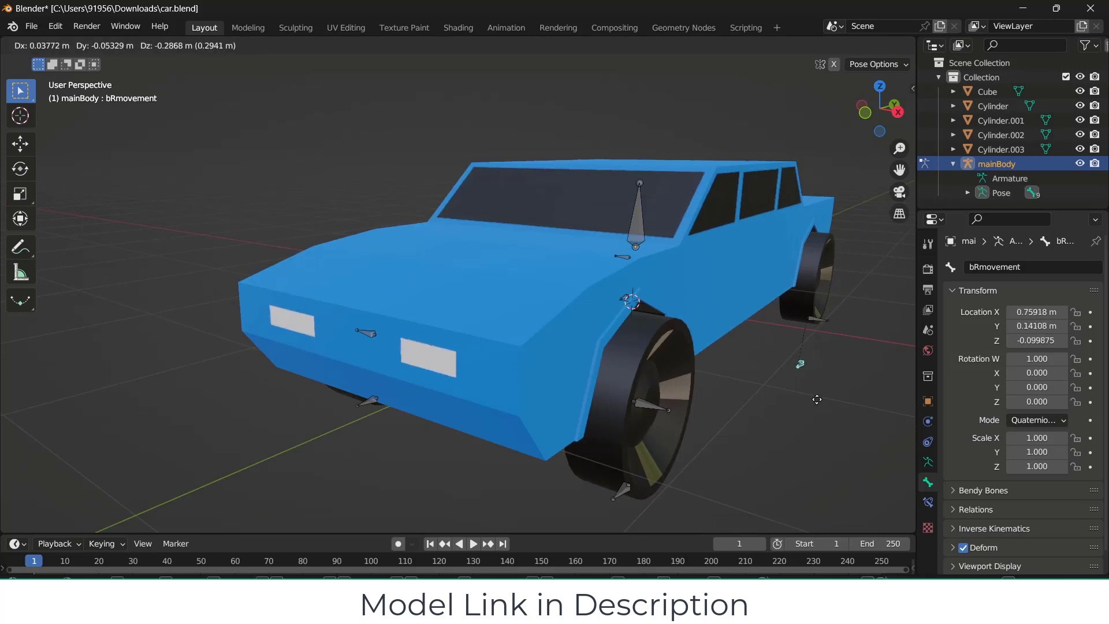
right_click(817, 398)
- Set the rotation mode of bRmovement to XYZ Euler
scroll(806, 409, down, 3)
middle_drag(771, 391, 627, 335)
scroll(763, 406, down, 1)
scroll(544, 337, up, 1)
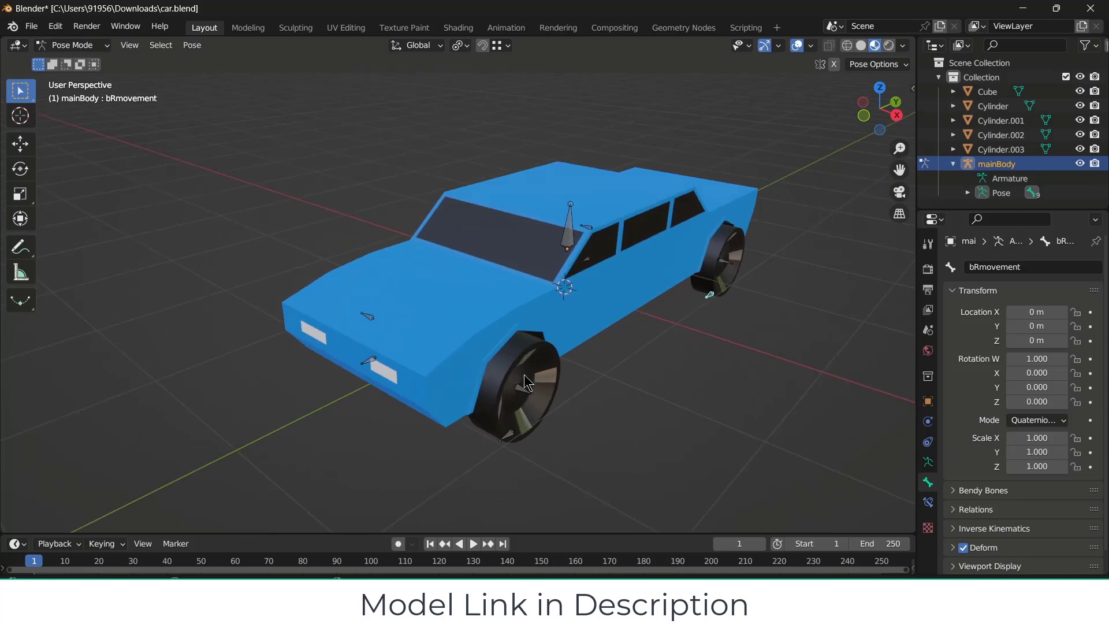
scroll(523, 386, up, 2)
scroll(566, 350, down, 1)
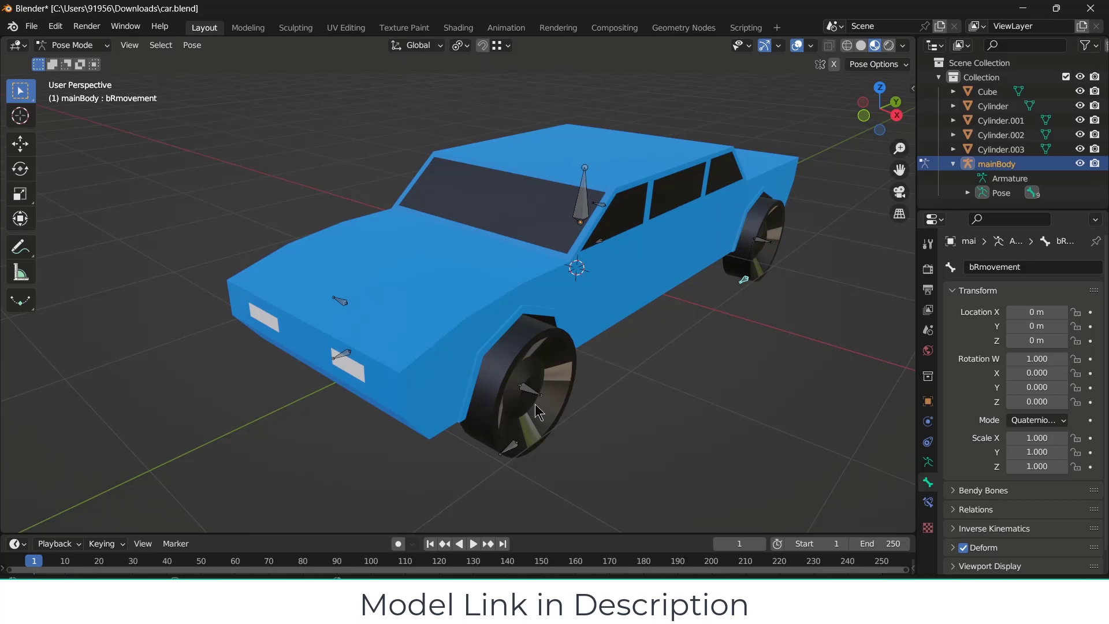
scroll(536, 406, up, 3)
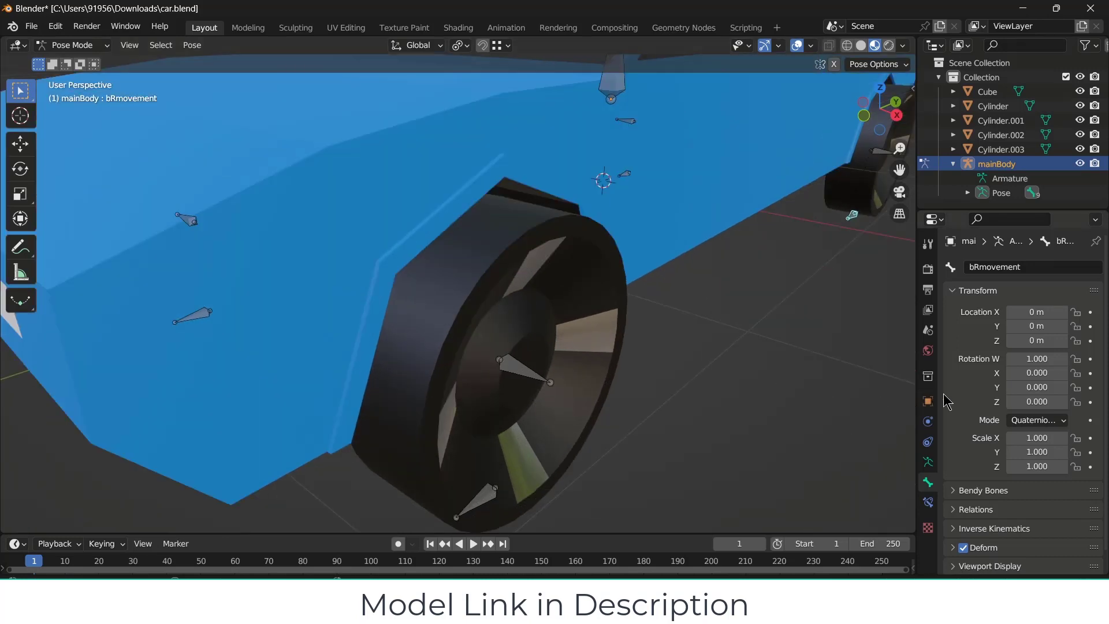
click(1031, 420)
click(1024, 452)
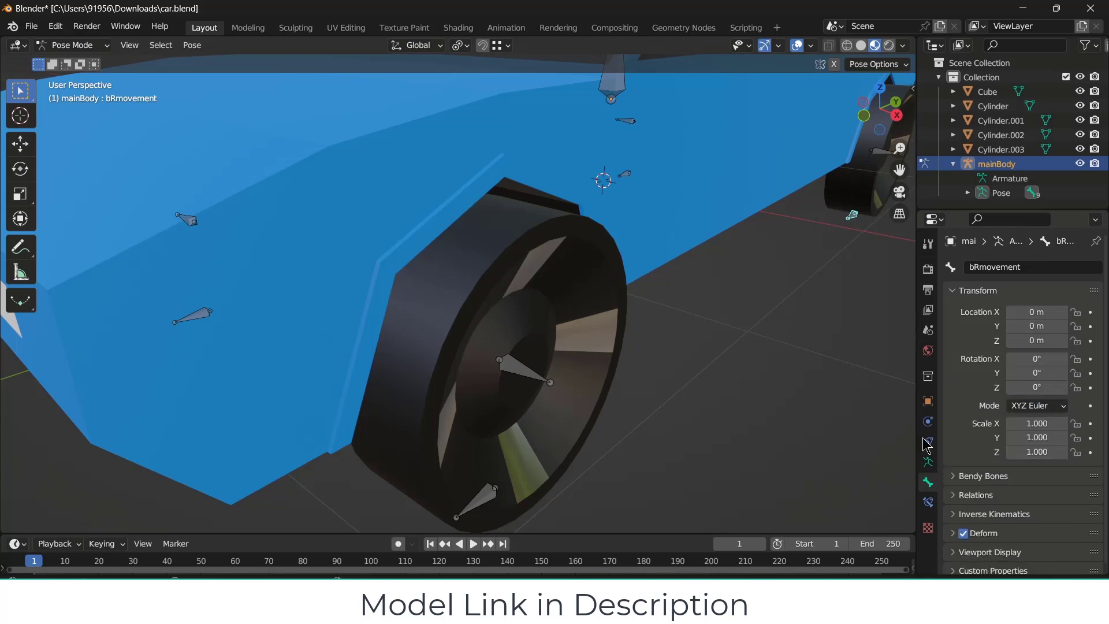
- Turn on the display of bone axes for the mainBody armature in the viewport
scroll(523, 381, up, 3)
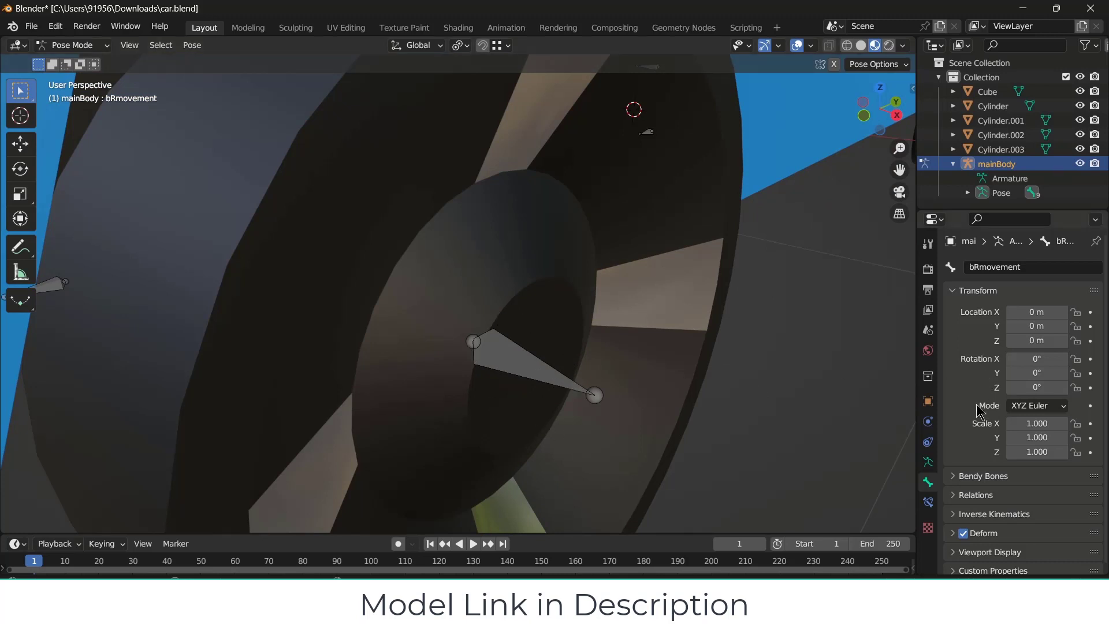
click(929, 463)
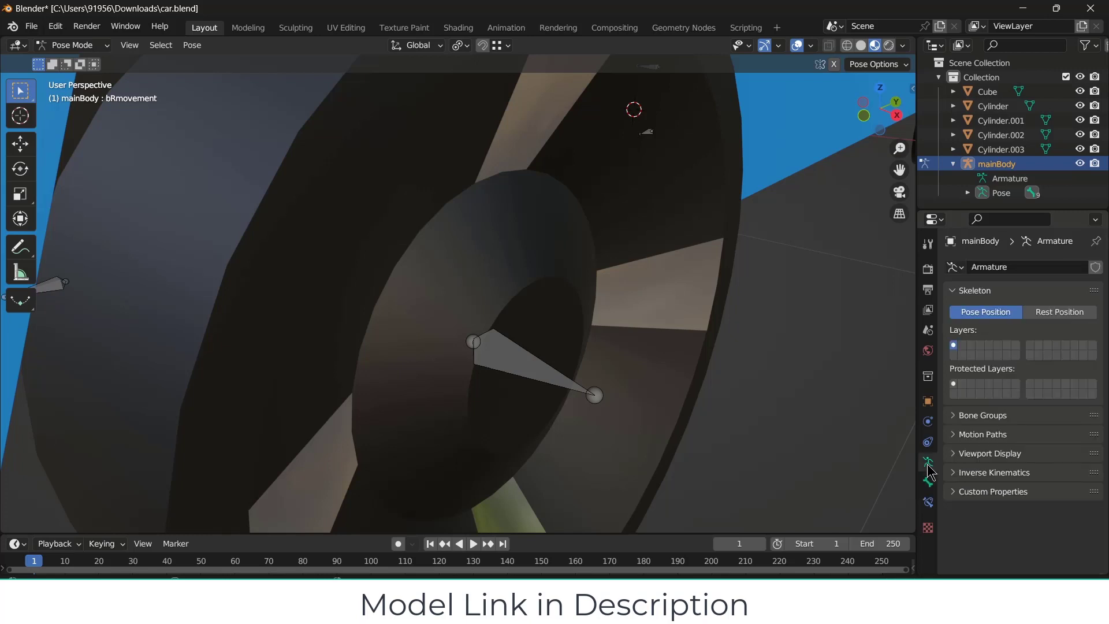
click(1004, 453)
scroll(1008, 468, down, 2)
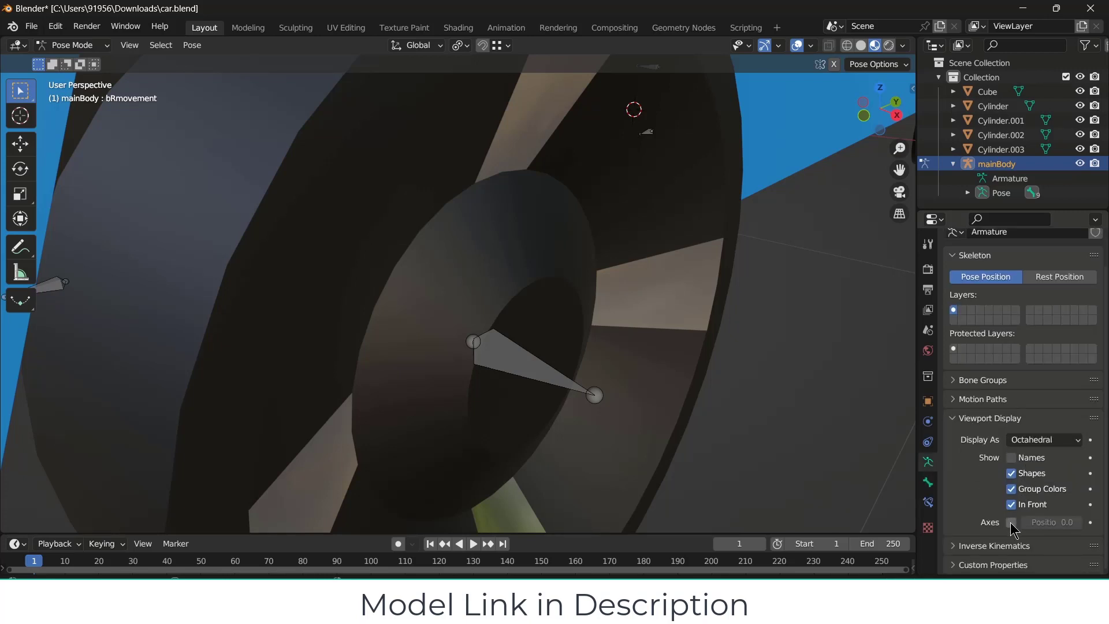
click(1010, 522)
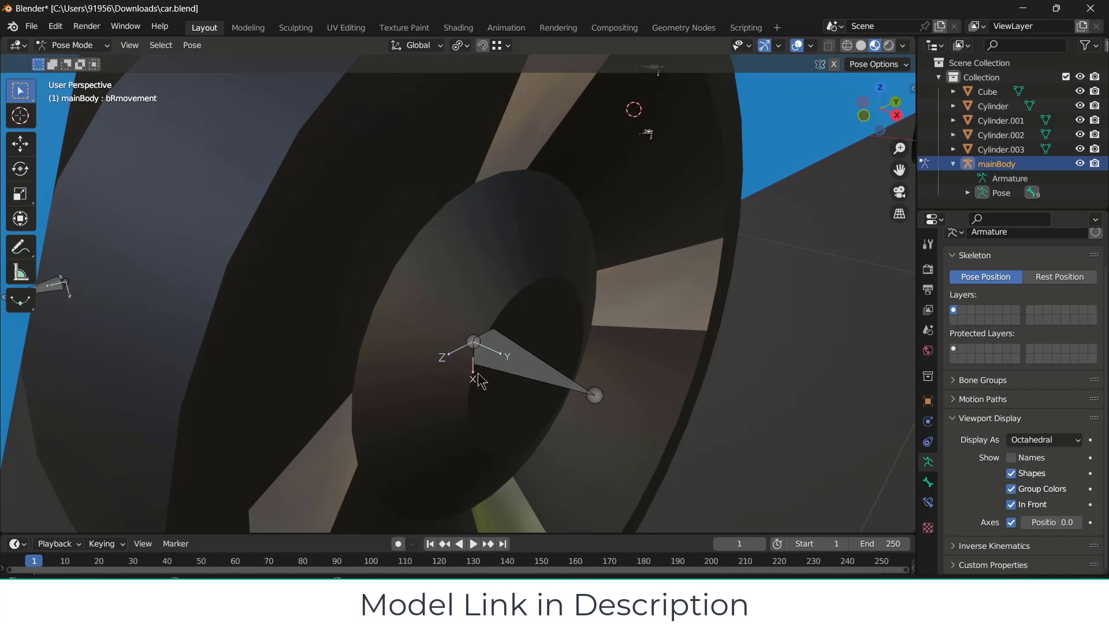
- Set the rotation mode of the fRrotation bone at the front +X wheel's hub to XYZ Euler
scroll(527, 352, down, 5)
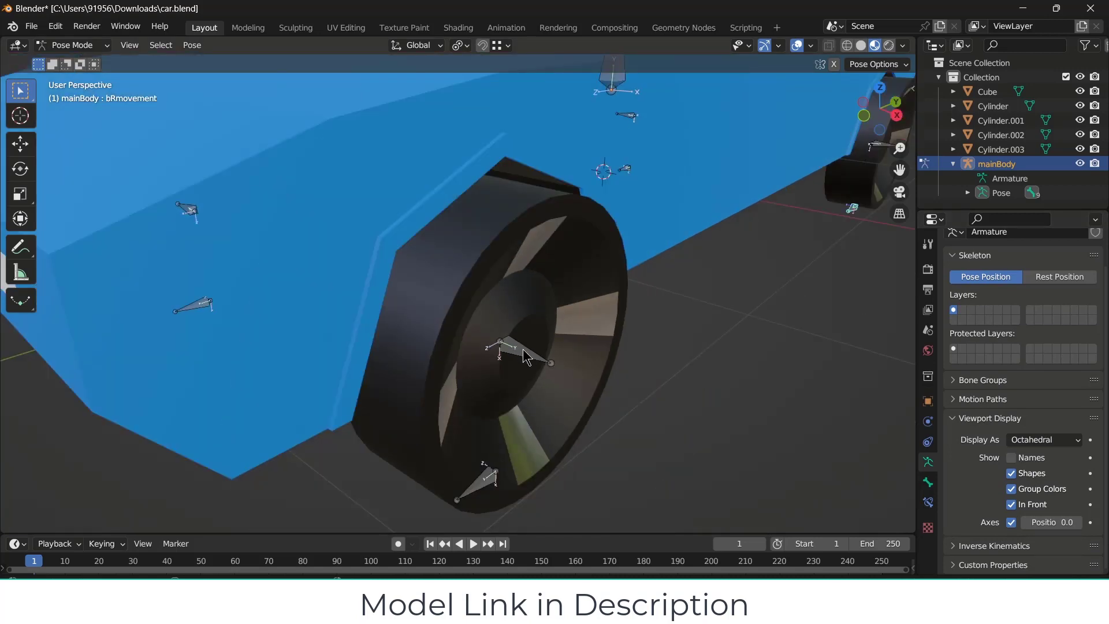
click(533, 359)
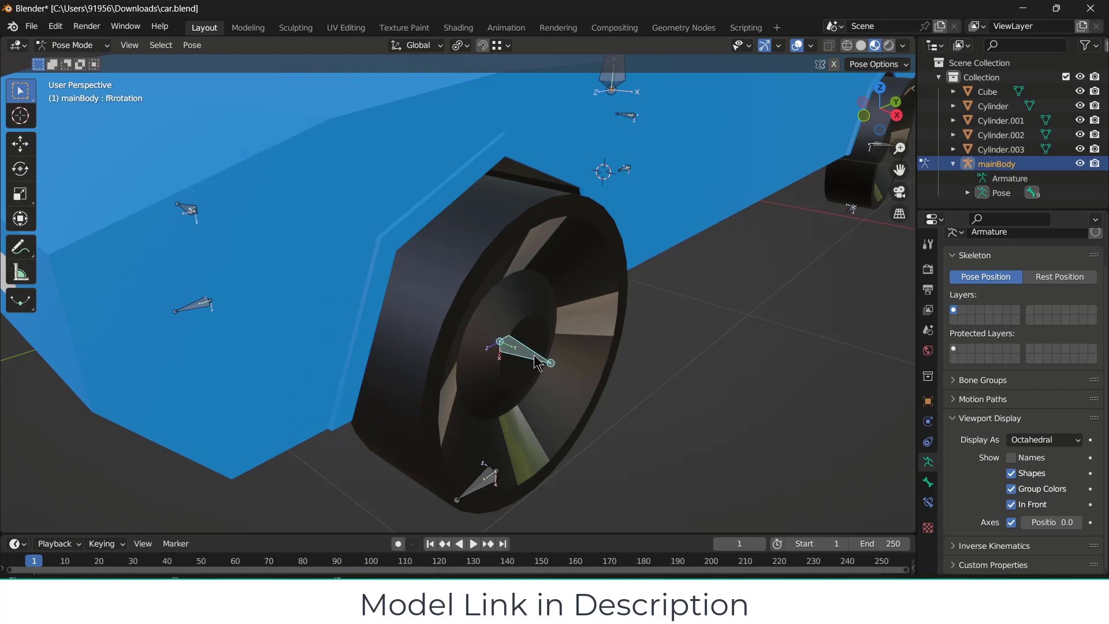
scroll(1011, 456, up, 2)
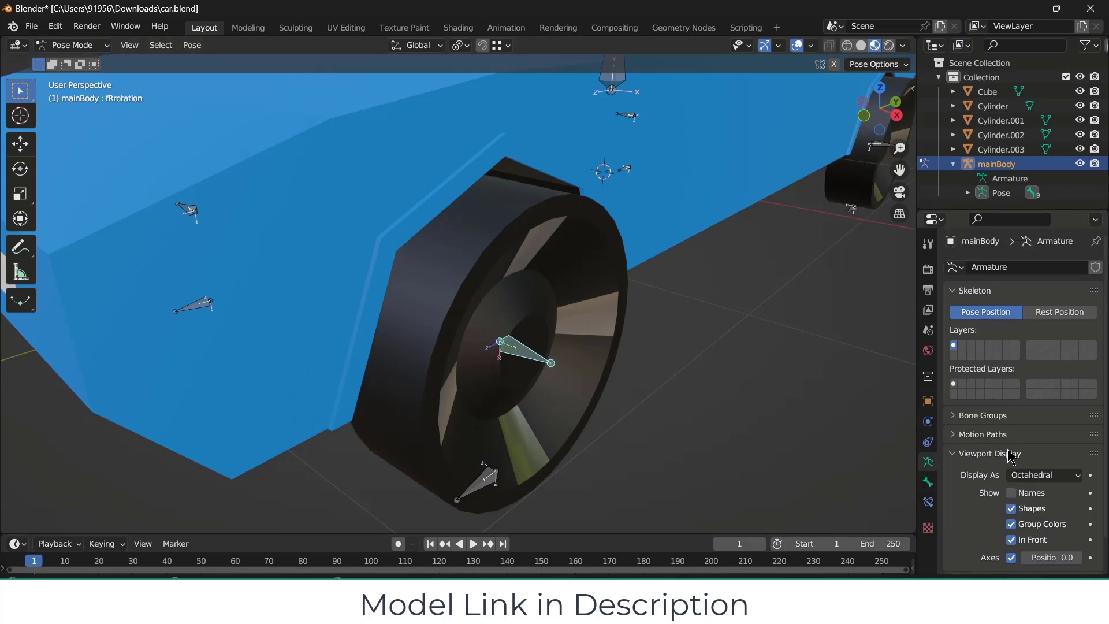
click(928, 481)
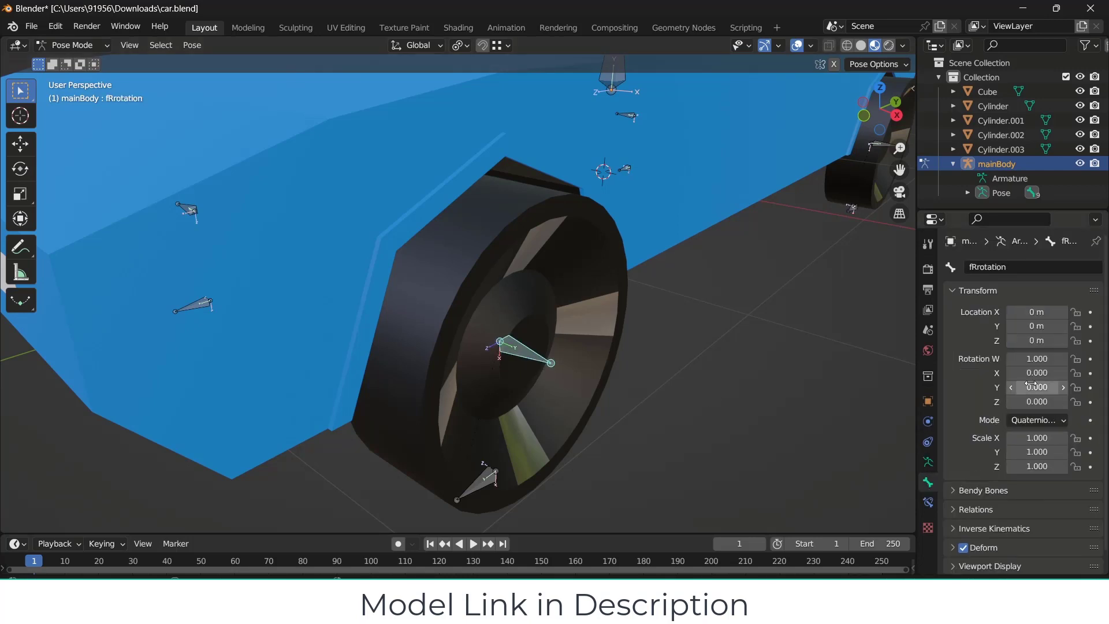
click(1044, 423)
click(1025, 454)
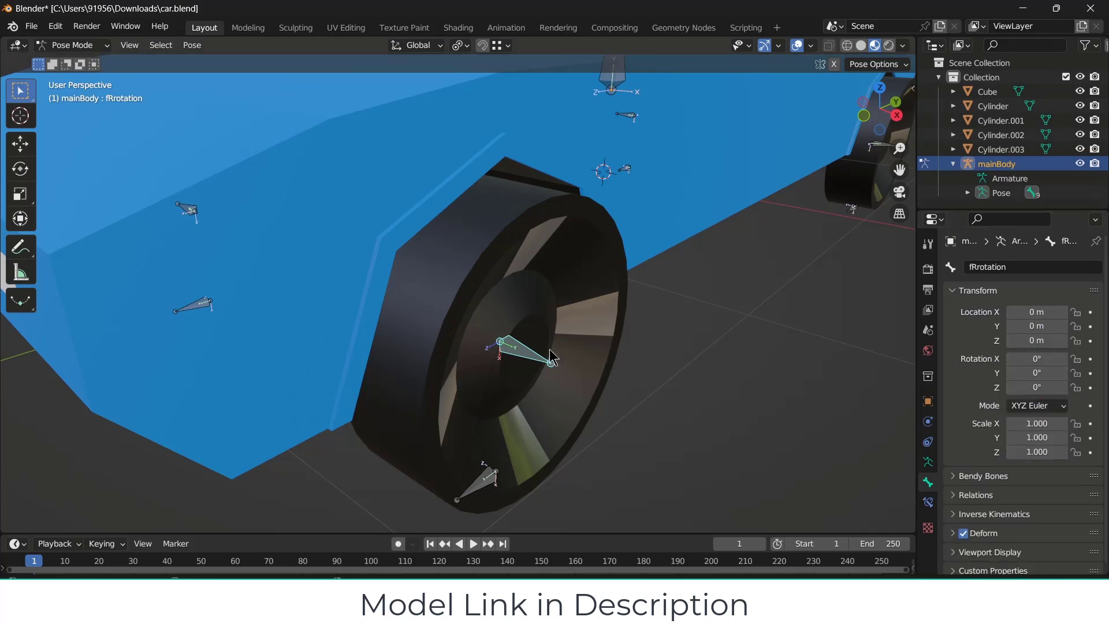
scroll(551, 358, up, 5)
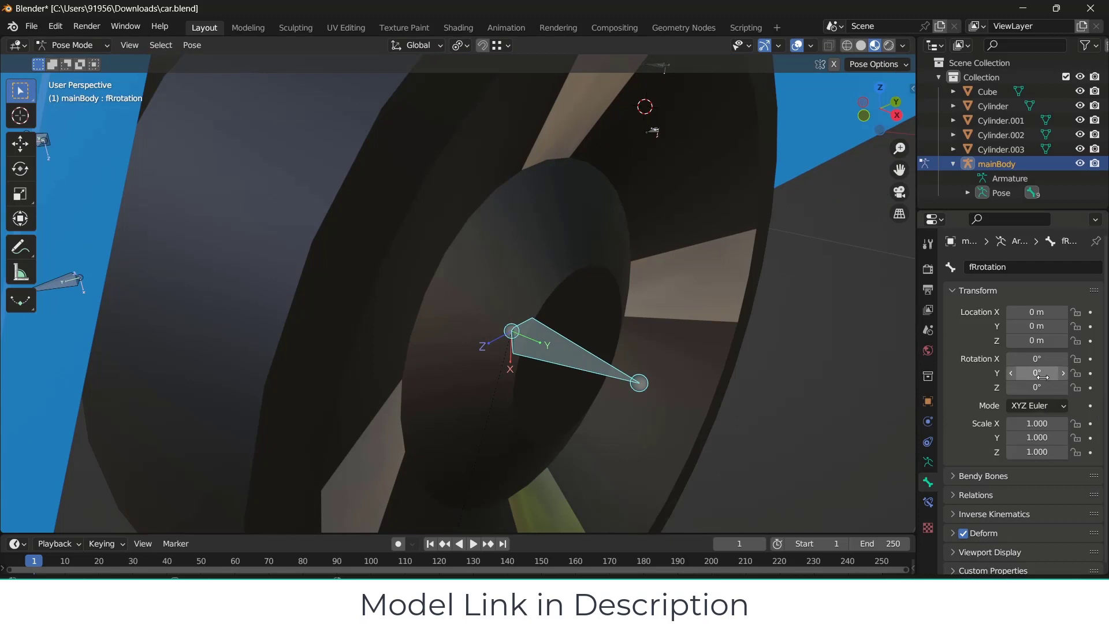
- Test-rotate the fRrotation bone about Y, reset it to 0, and drive its Y rotation with a #frame division expression
drag(1036, 373, 993, 373)
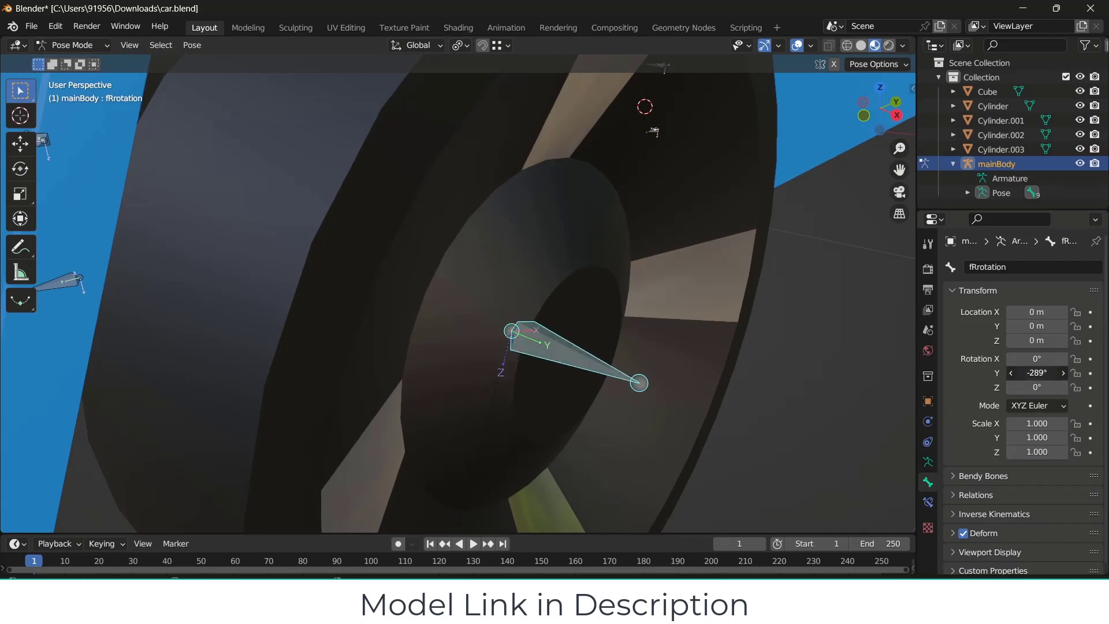
text(0)
key(Return)
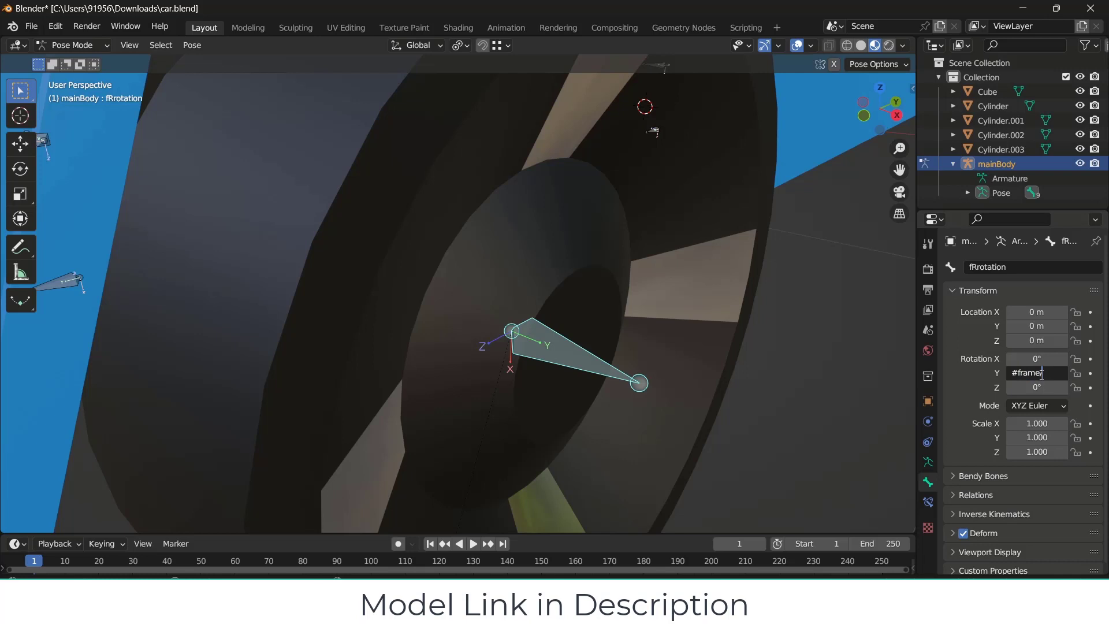
key(Return)
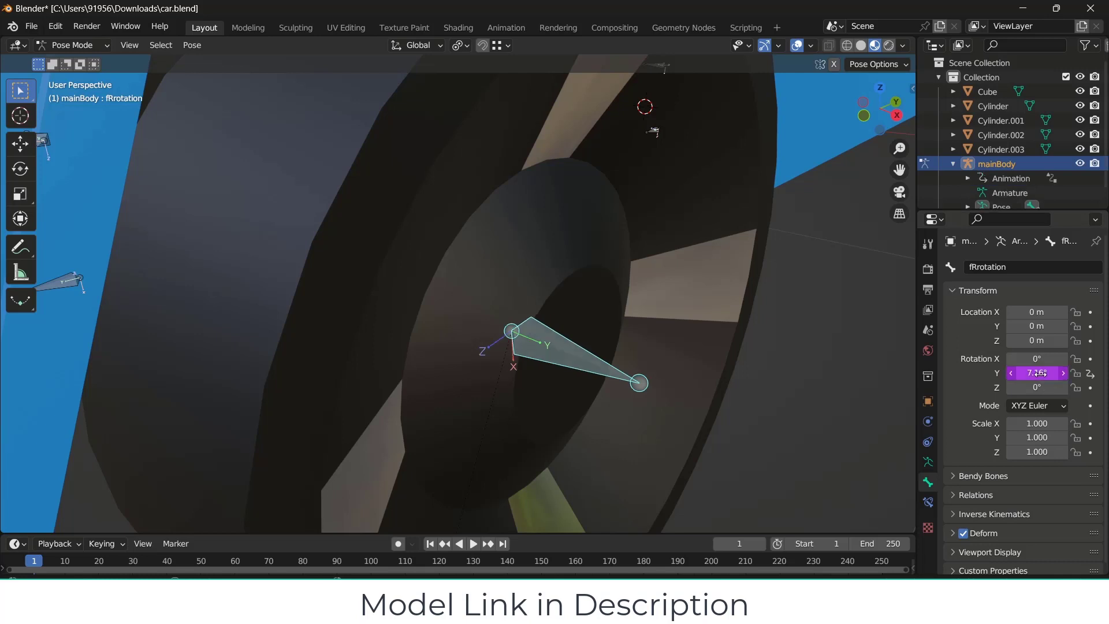
- Play the animation to check the fRrotation bone's driven spin, and stop playback
click(839, 435)
click(474, 544)
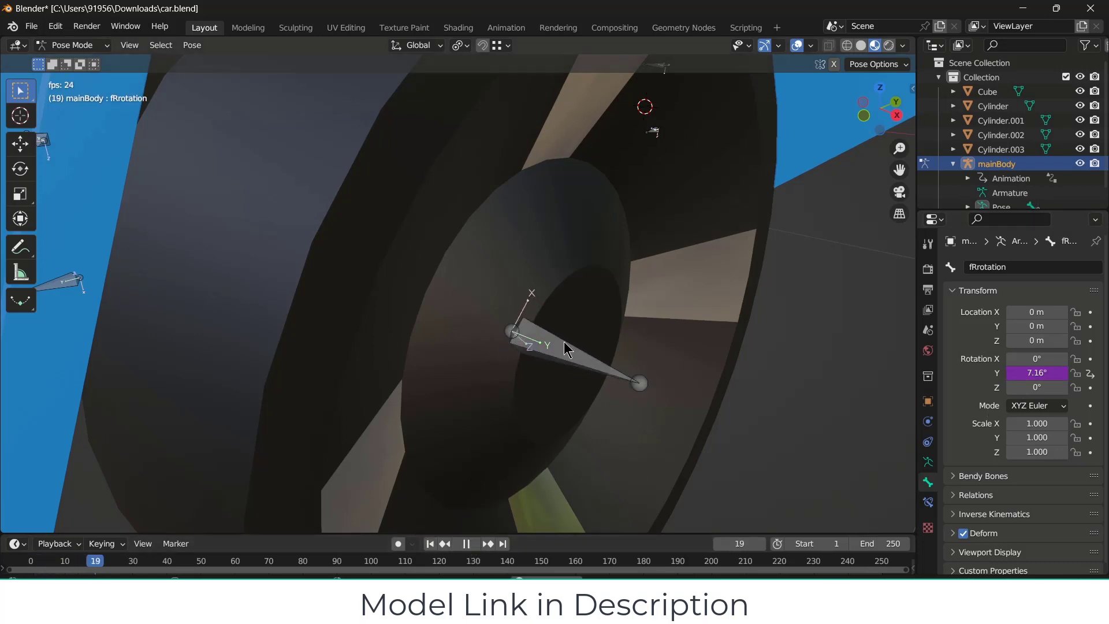
click(469, 544)
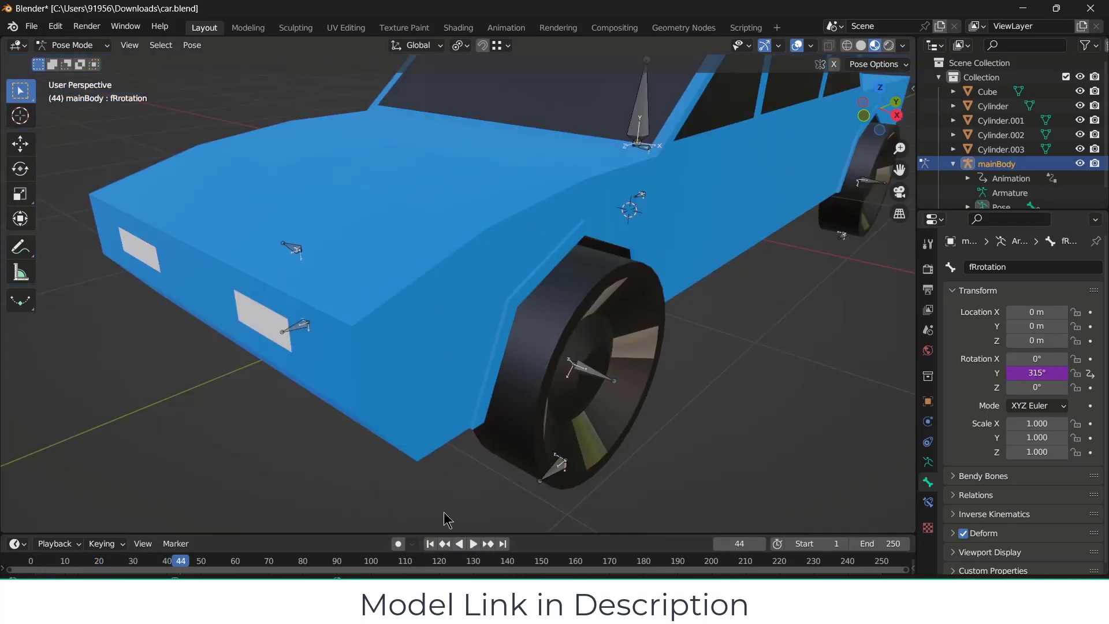
scroll(628, 399, down, 5)
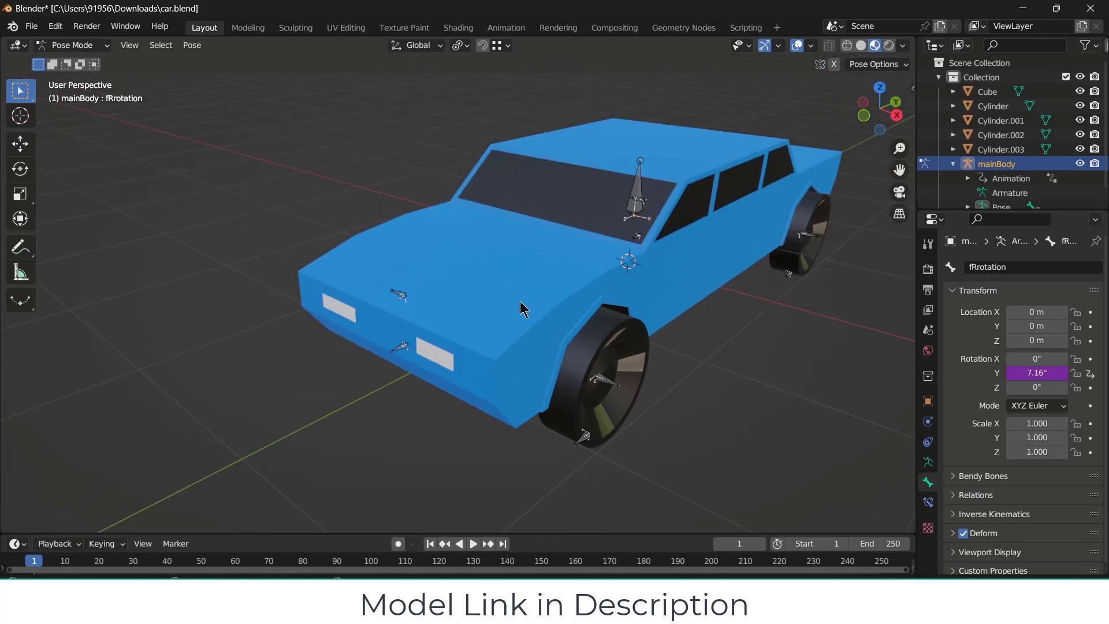
- Turn off Lock Object Modes and parent the front wheel Cylinder to the fRrotation bone using the Bone option
click(54, 29)
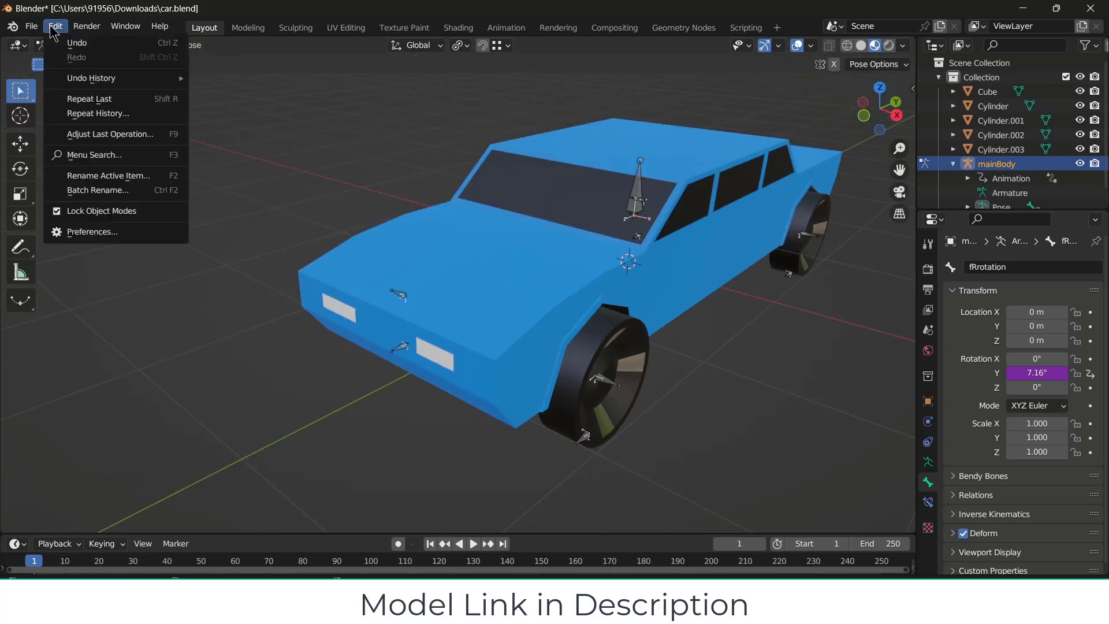
click(103, 221)
scroll(571, 361, up, 4)
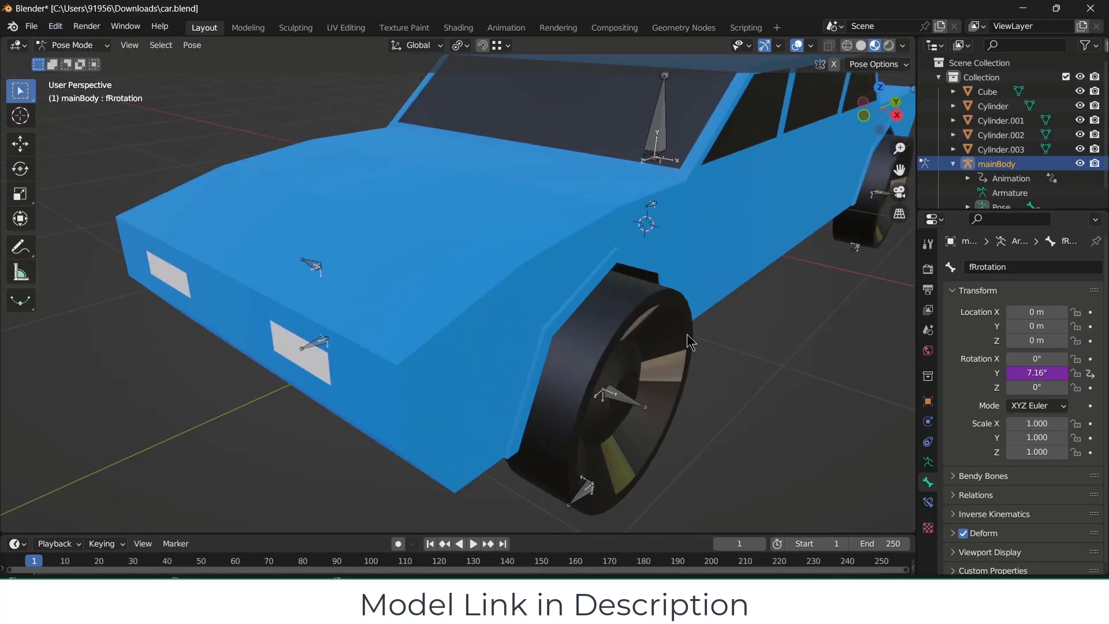
click(634, 327)
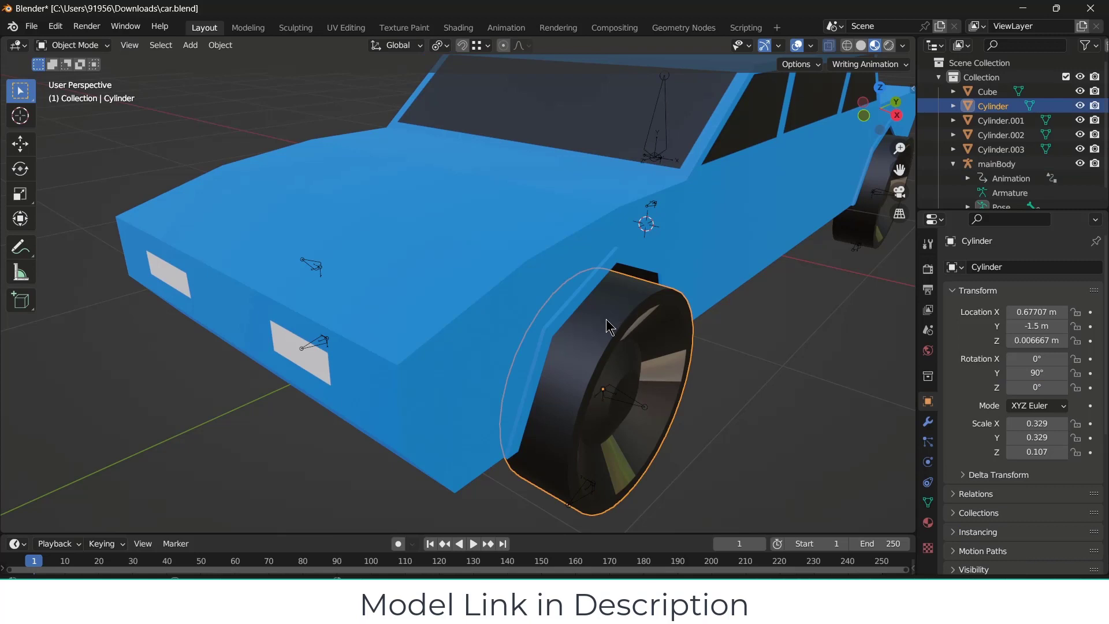
click(635, 408)
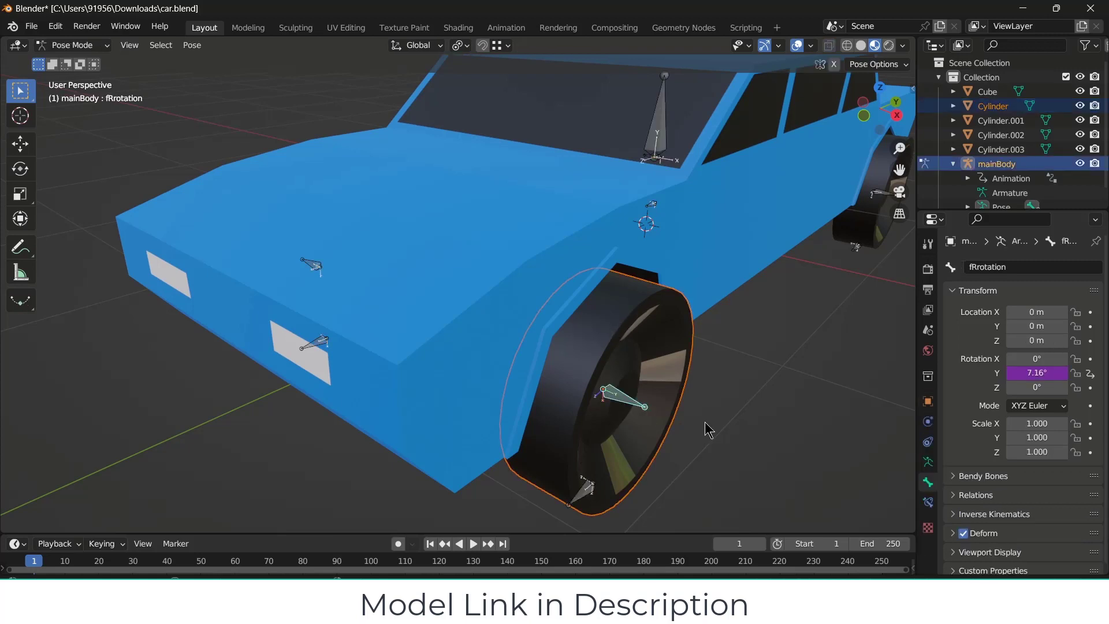
key(ctrl+p)
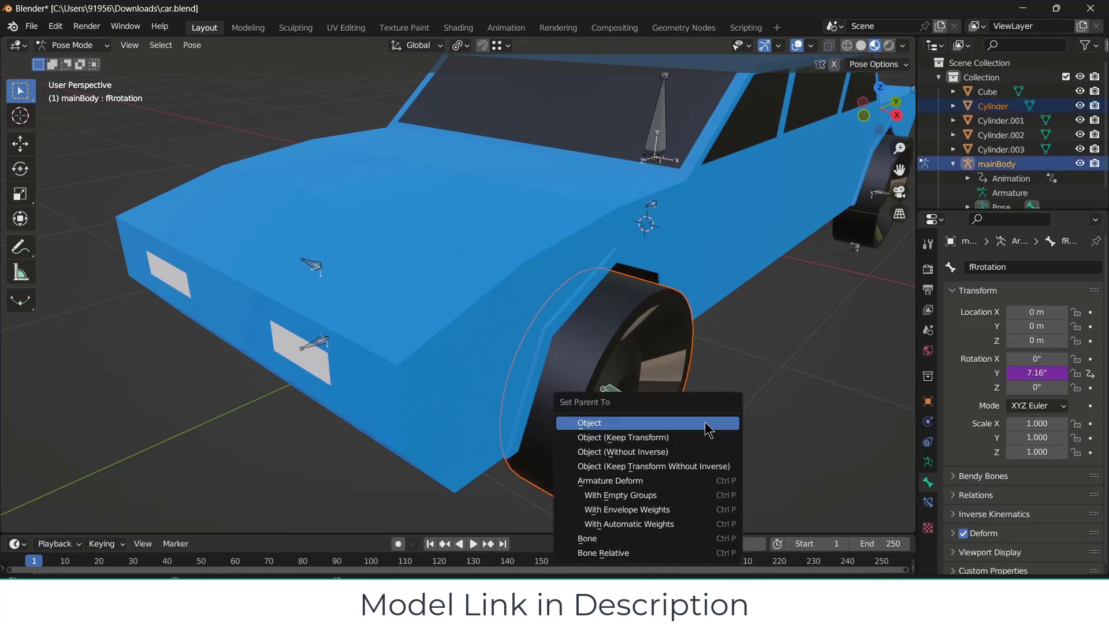
click(679, 539)
- Play the animation from the first frame to check the front wheel's spin
click(433, 544)
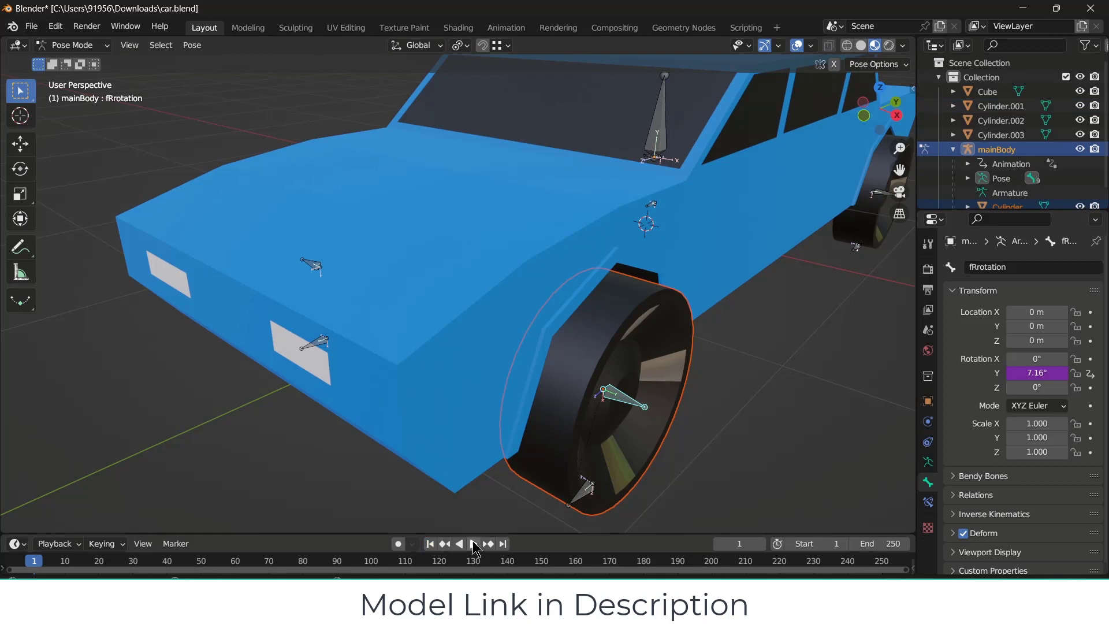
click(474, 544)
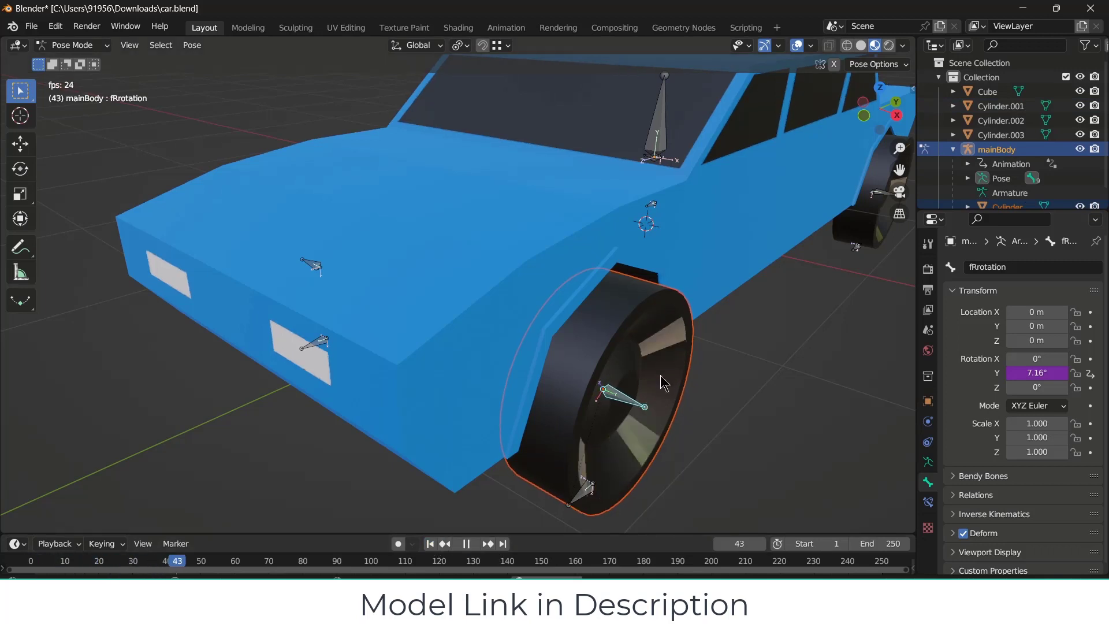
scroll(664, 374, down, 4)
scroll(611, 319, up, 3)
shift+middle_drag(664, 374, 555, 317)
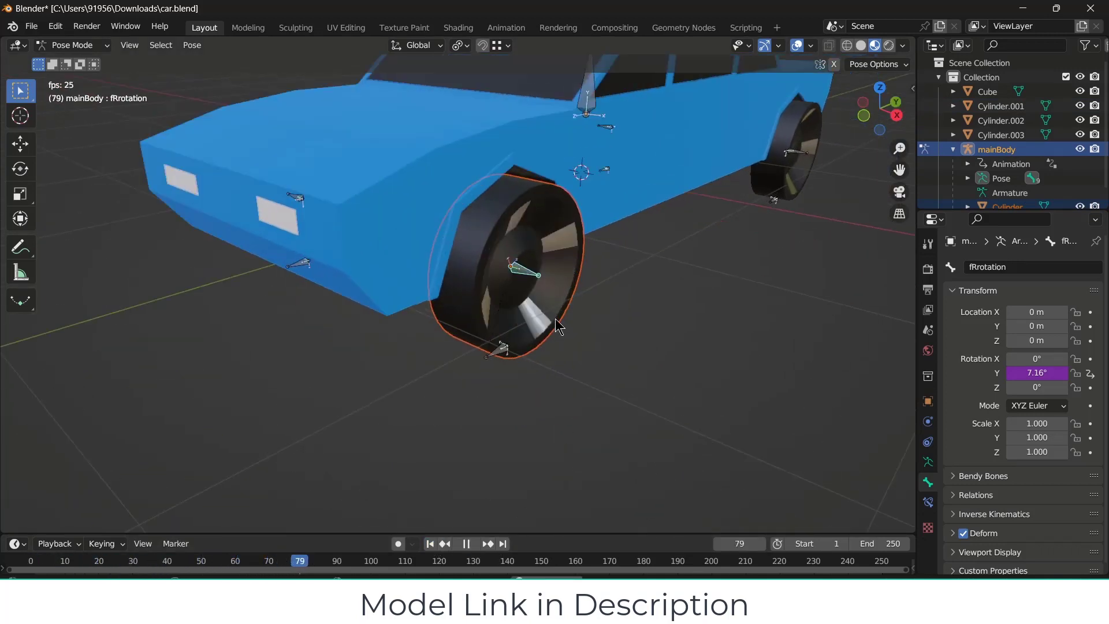
- Test-move the fRmovement bone under the front wheel and try scaling it along Y, cancelling both transforms
click(495, 358)
key(g)
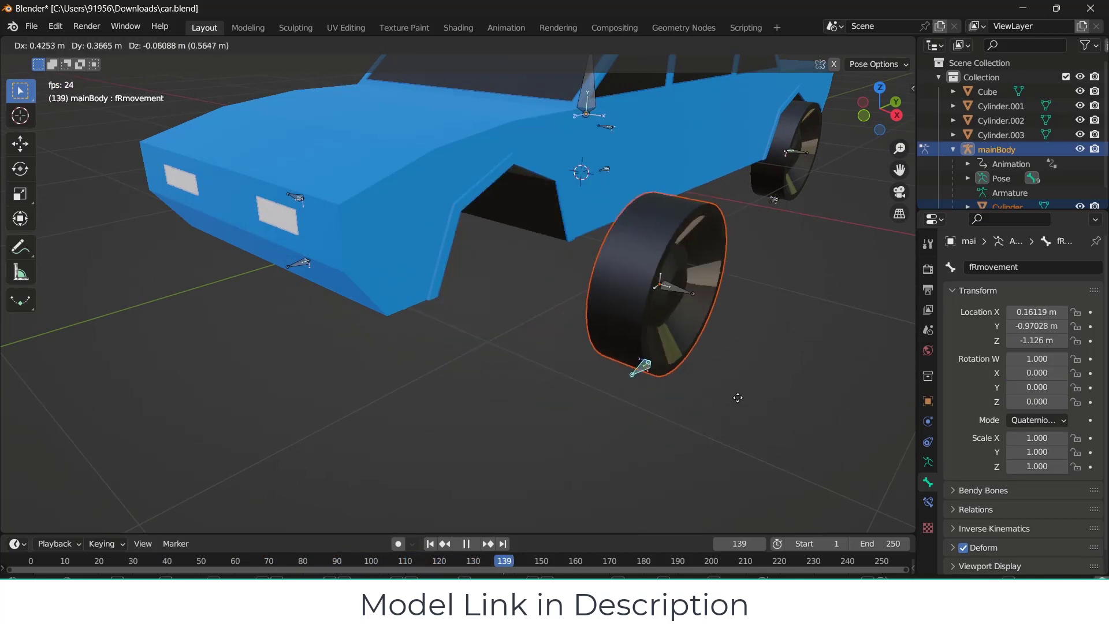
right_click(643, 405)
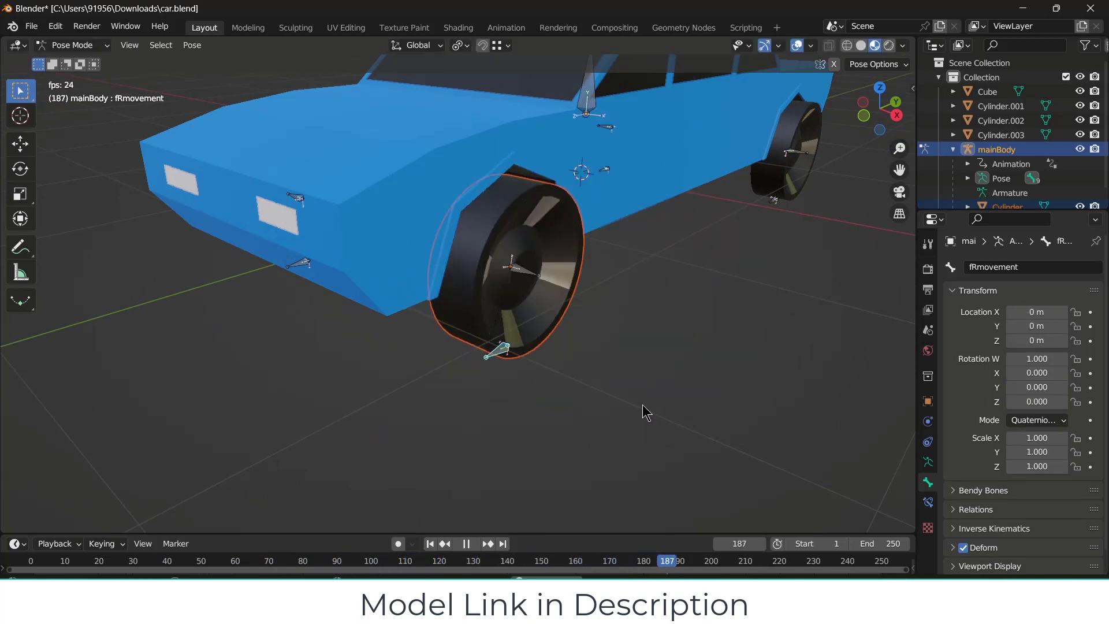
middle_drag(680, 339, 639, 329)
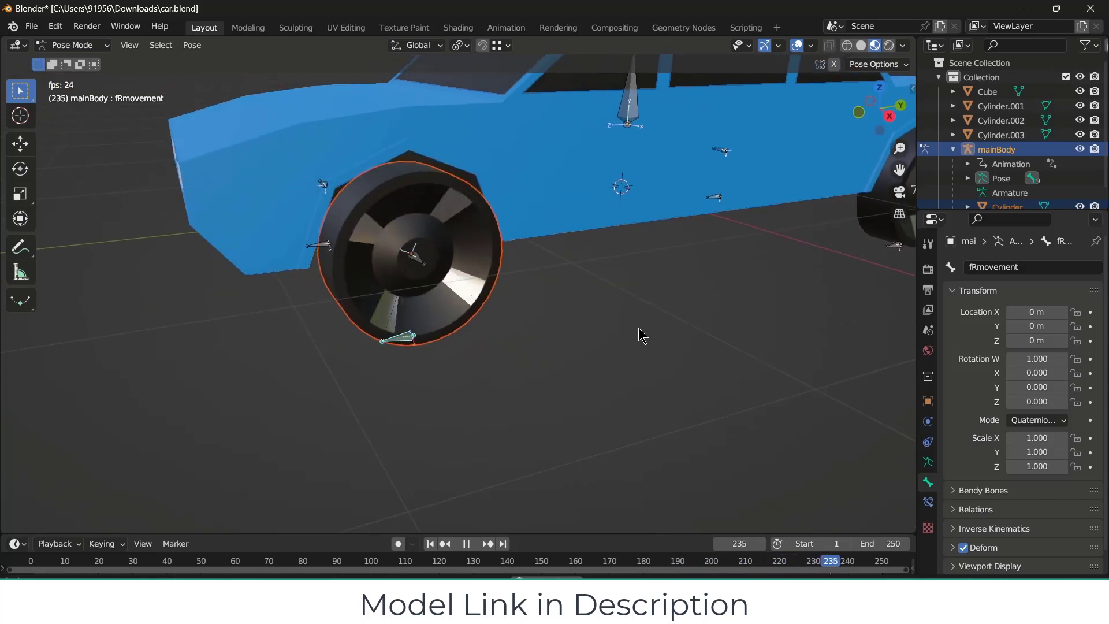
key(s)
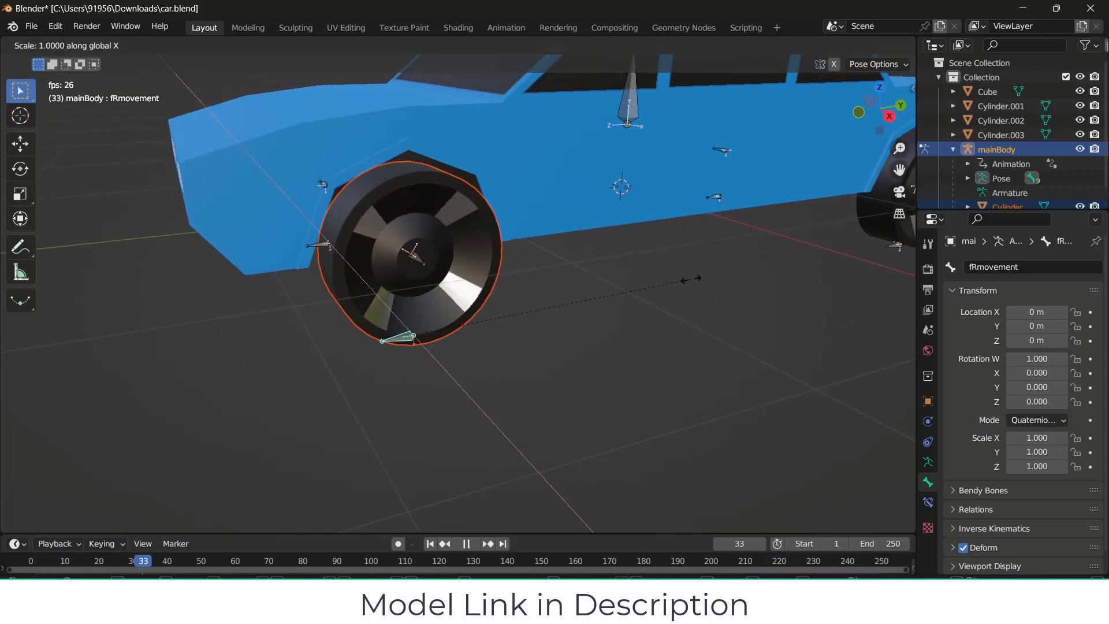
key(y)
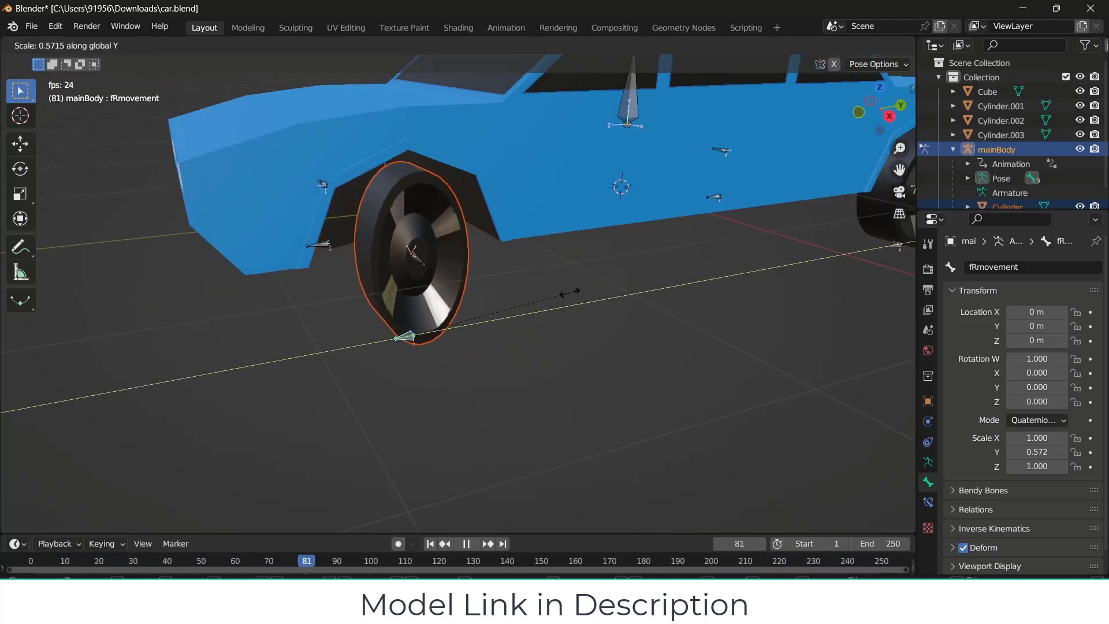
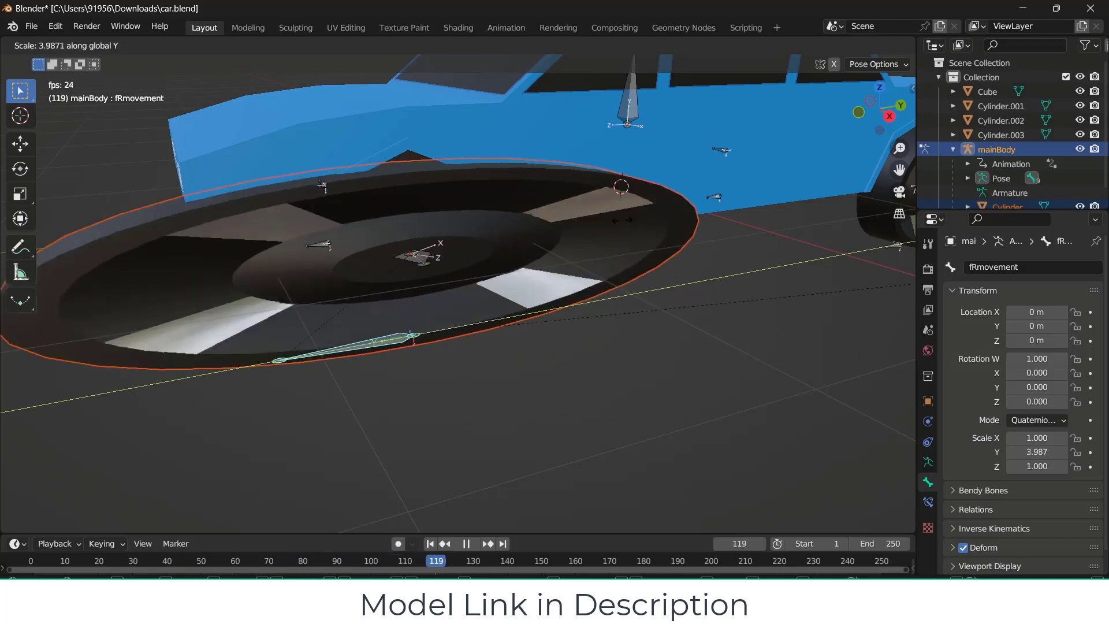
right_click(661, 297)
- Copy the driver from the fRrotation bone's Y rotation
scroll(586, 332, down, 3)
scroll(586, 332, down, 1)
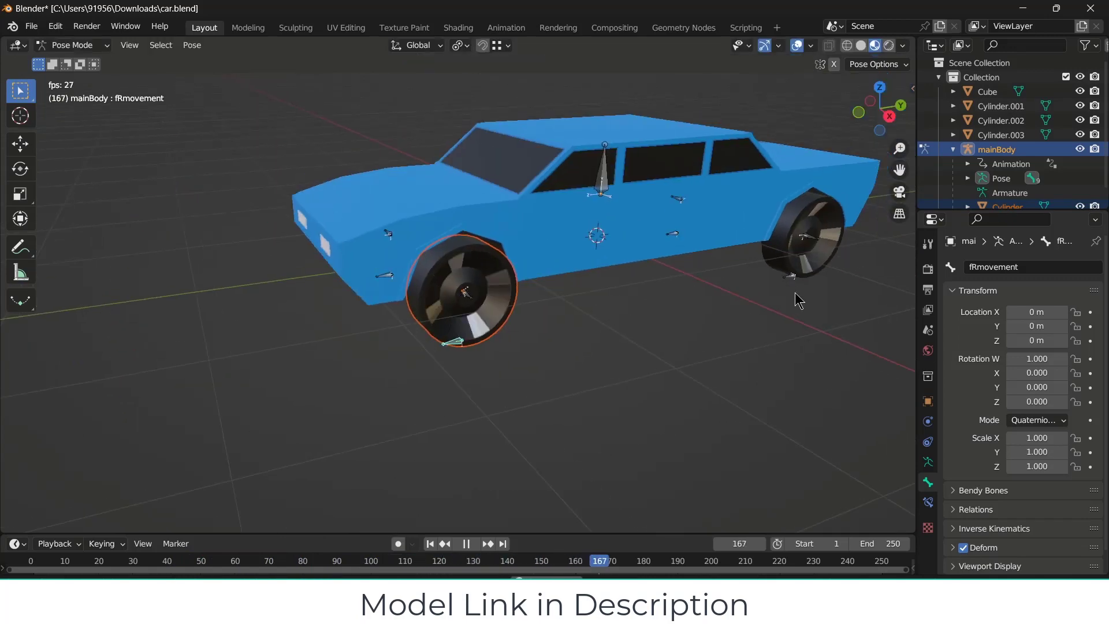
shift+middle_drag(806, 257, 707, 283)
scroll(708, 283, up, 3)
scroll(707, 283, down, 2)
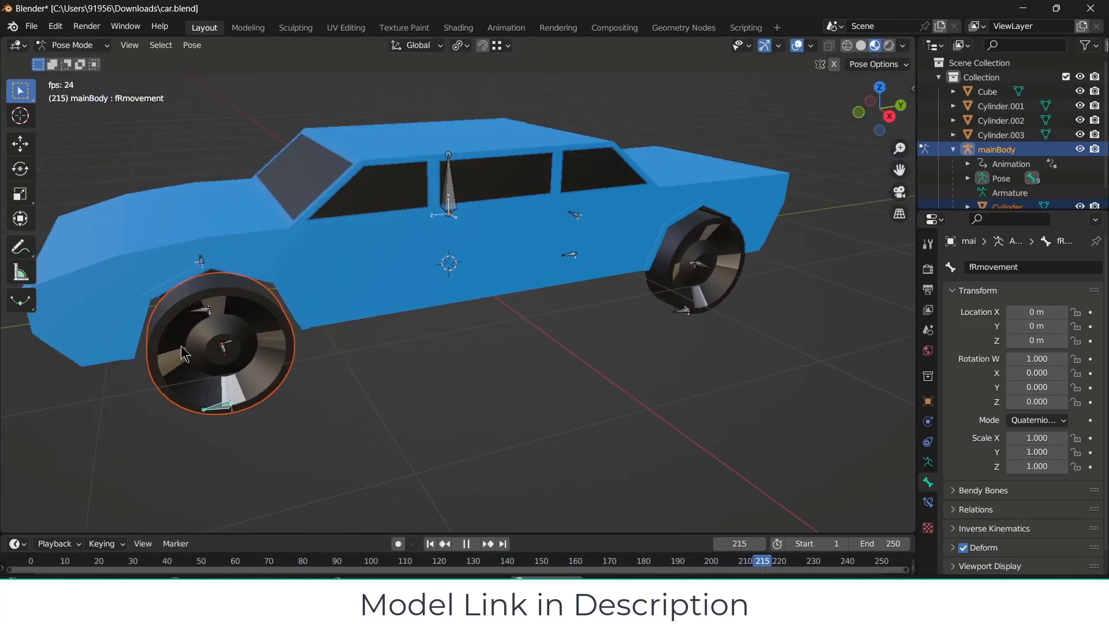
scroll(250, 360, up, 1)
middle_drag(289, 358, 330, 358)
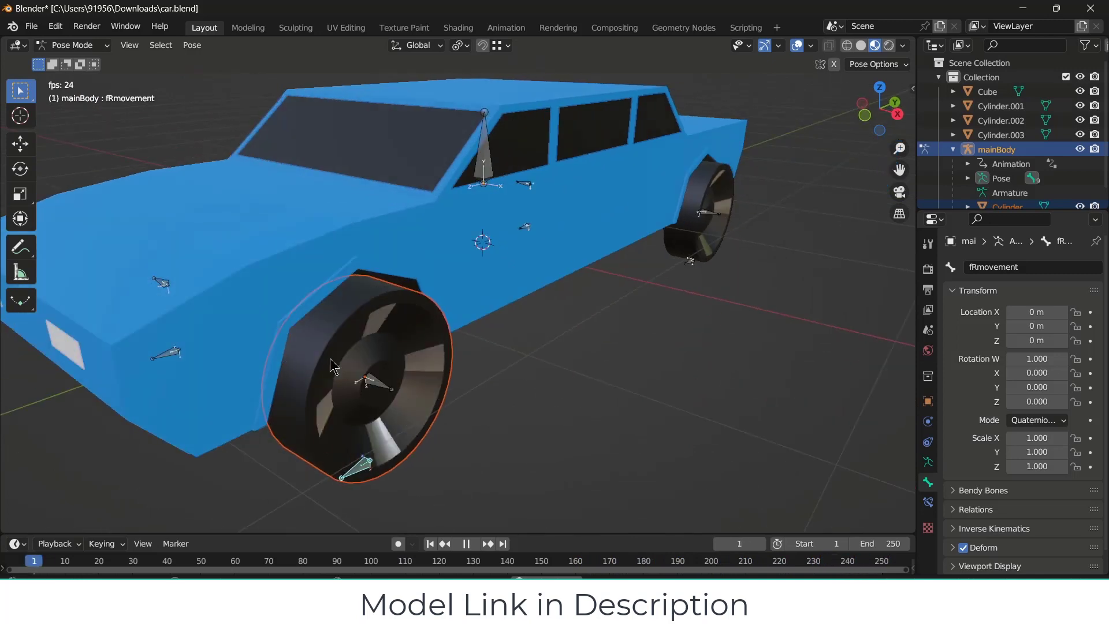
click(386, 389)
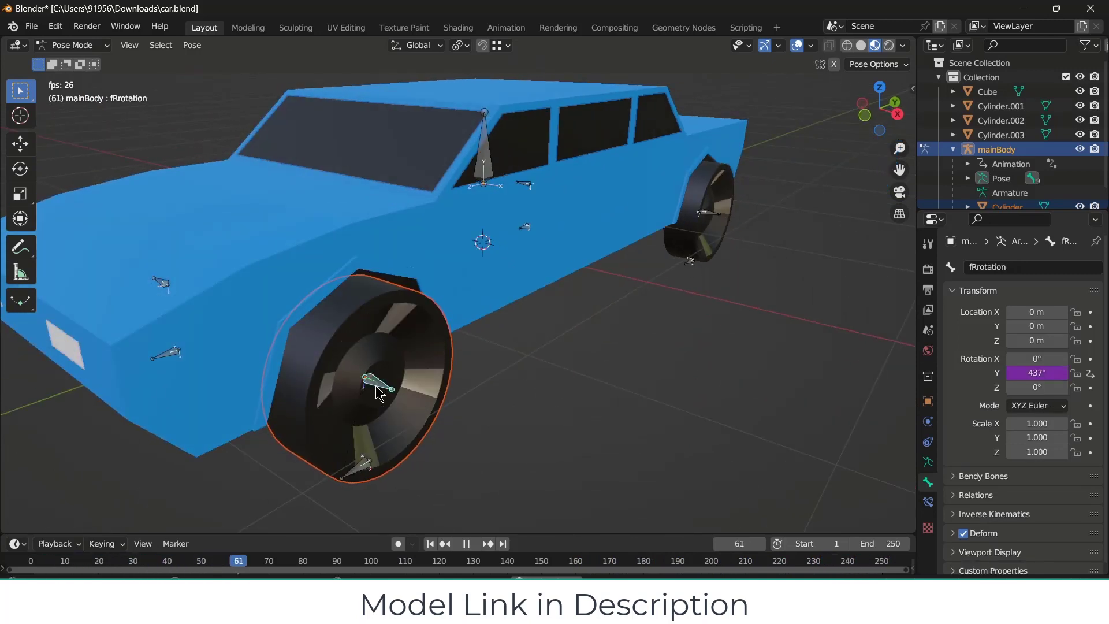
right_click(1042, 373)
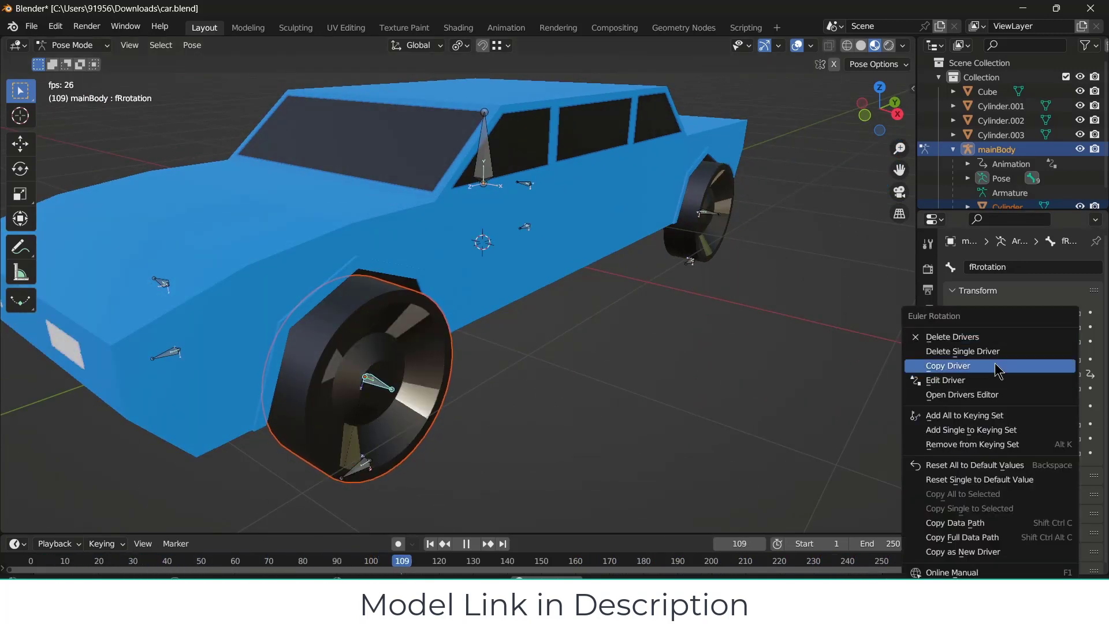
click(1016, 365)
- Set the rotation mode of the bRrotation bone at the rear wheel's hub to XYZ Euler
click(708, 215)
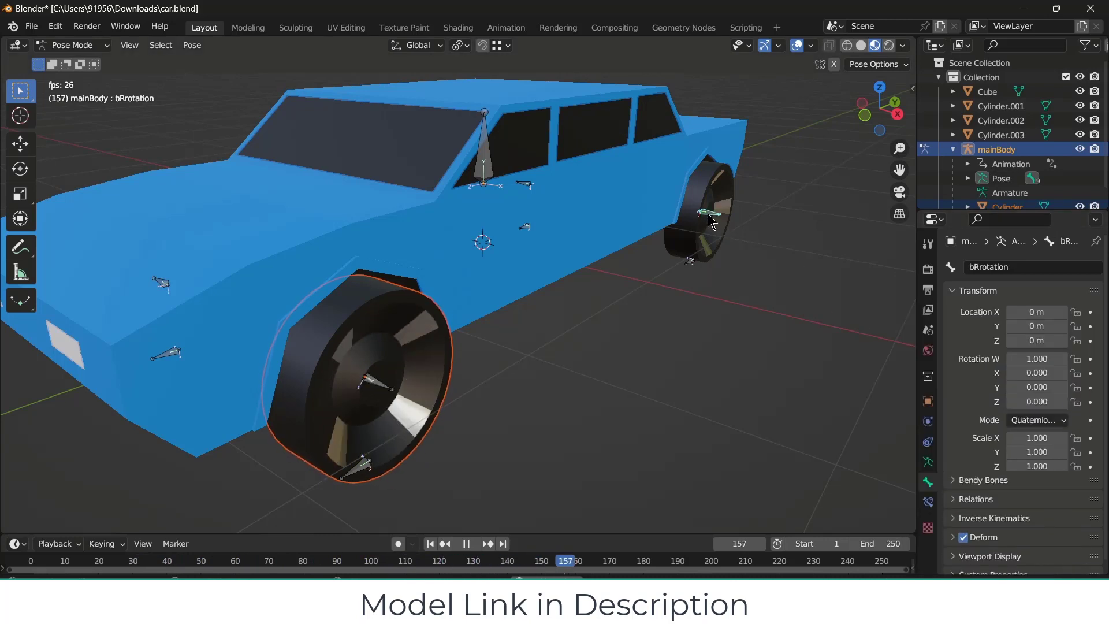
click(1040, 420)
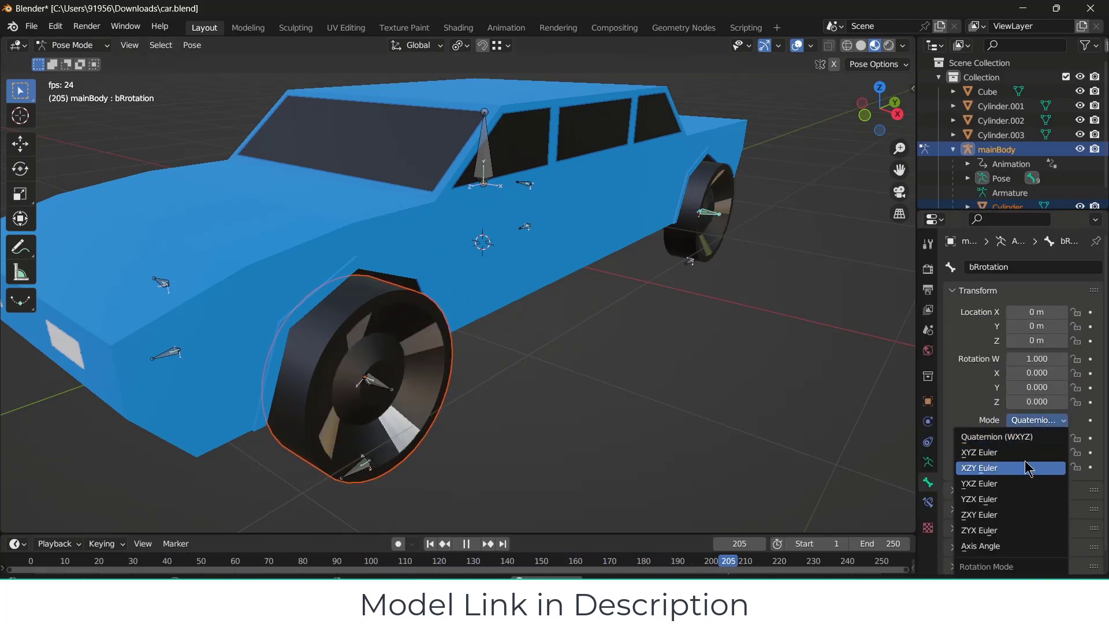
click(993, 452)
- Paste the copied driver onto the bRrotation bone's Y rotation
scroll(710, 217, up, 8)
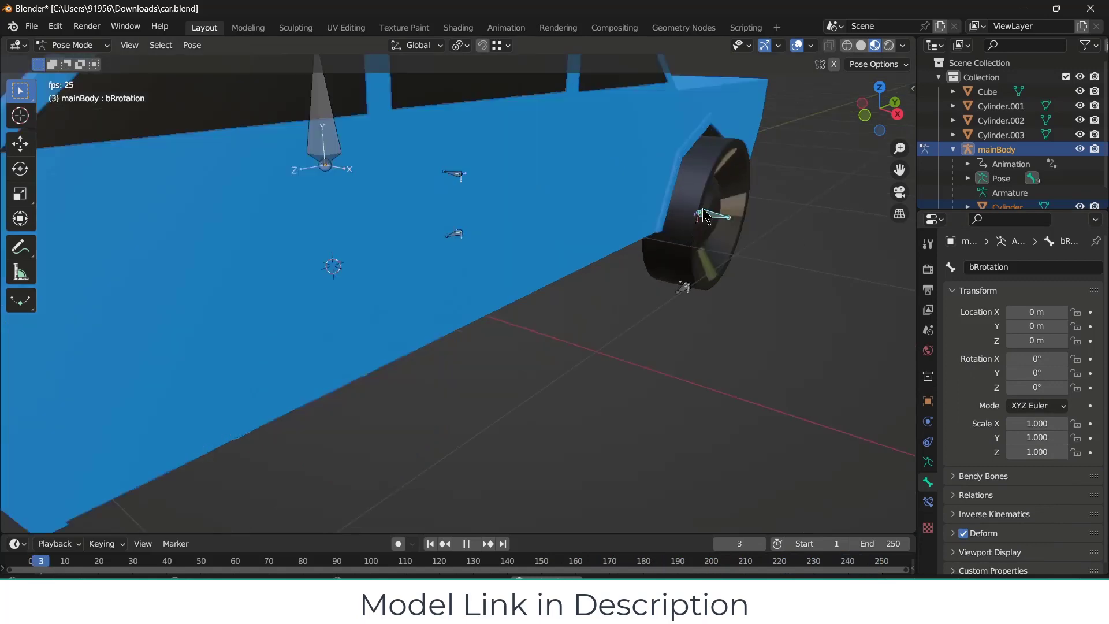
right_click(1033, 373)
click(1033, 373)
- Parent the rear wheel Cylinder.001 to the bRrotation bone using the Bone option
scroll(594, 347, down, 10)
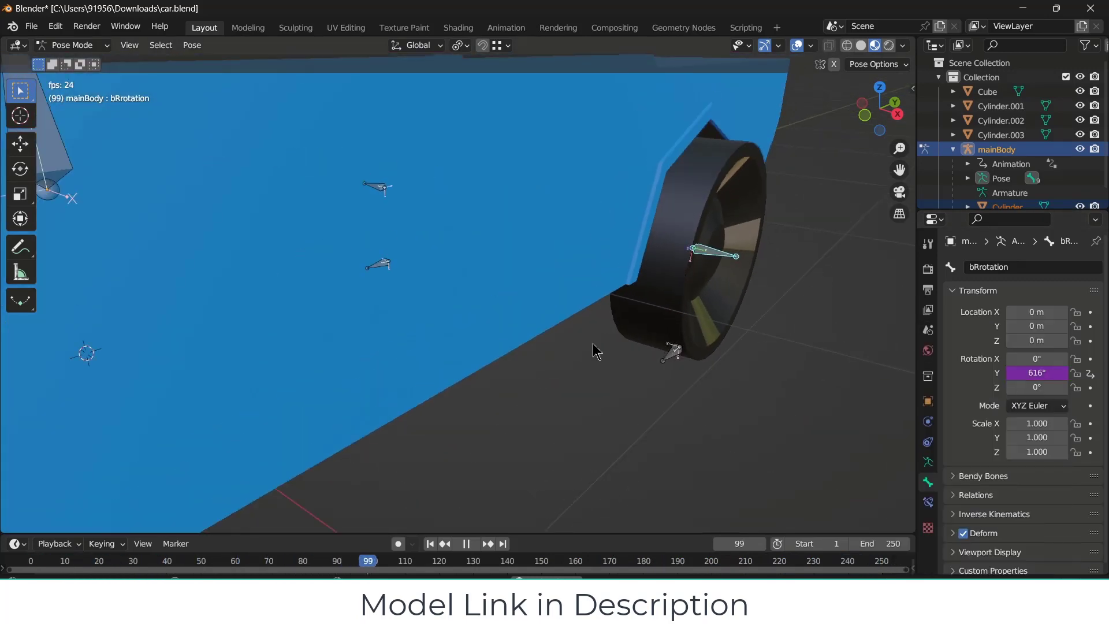
scroll(579, 361, up, 3)
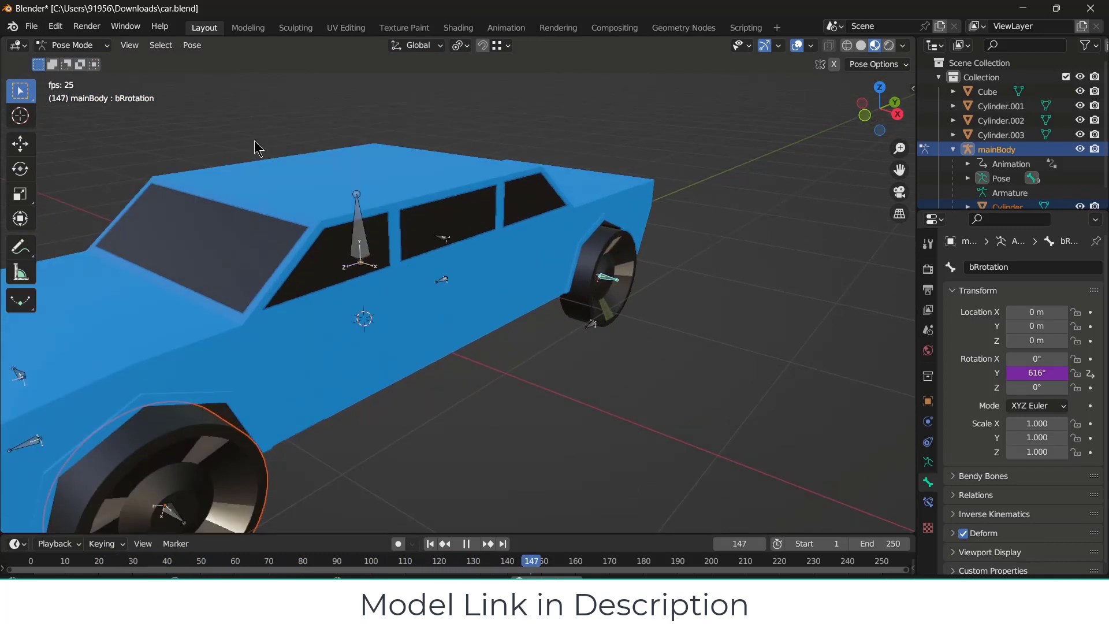
click(592, 251)
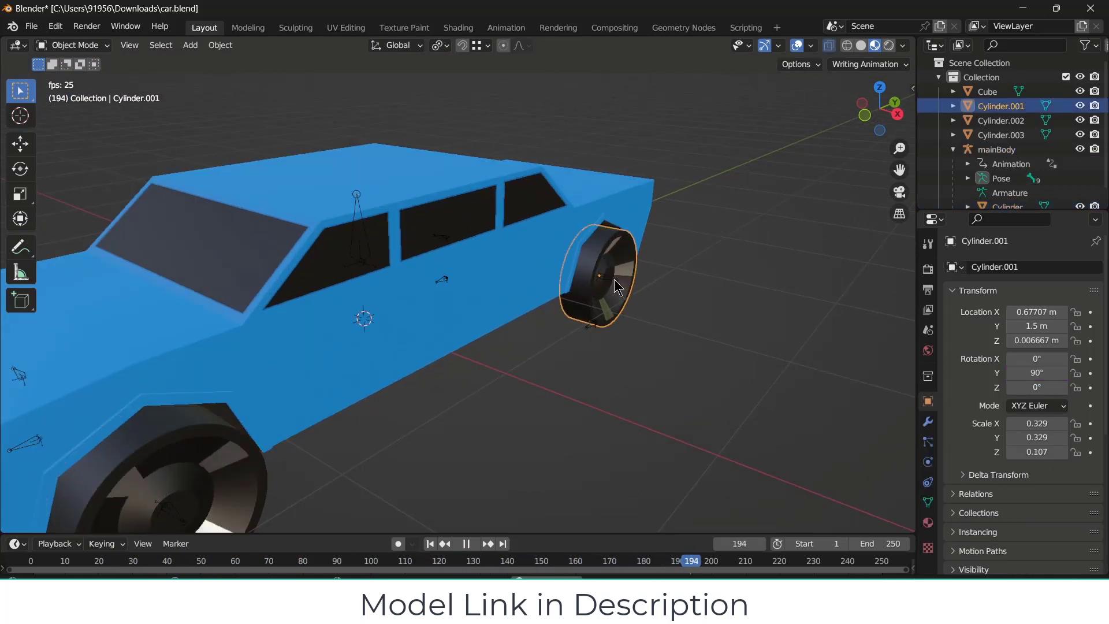
shift+click(615, 279)
key(ctrl+p)
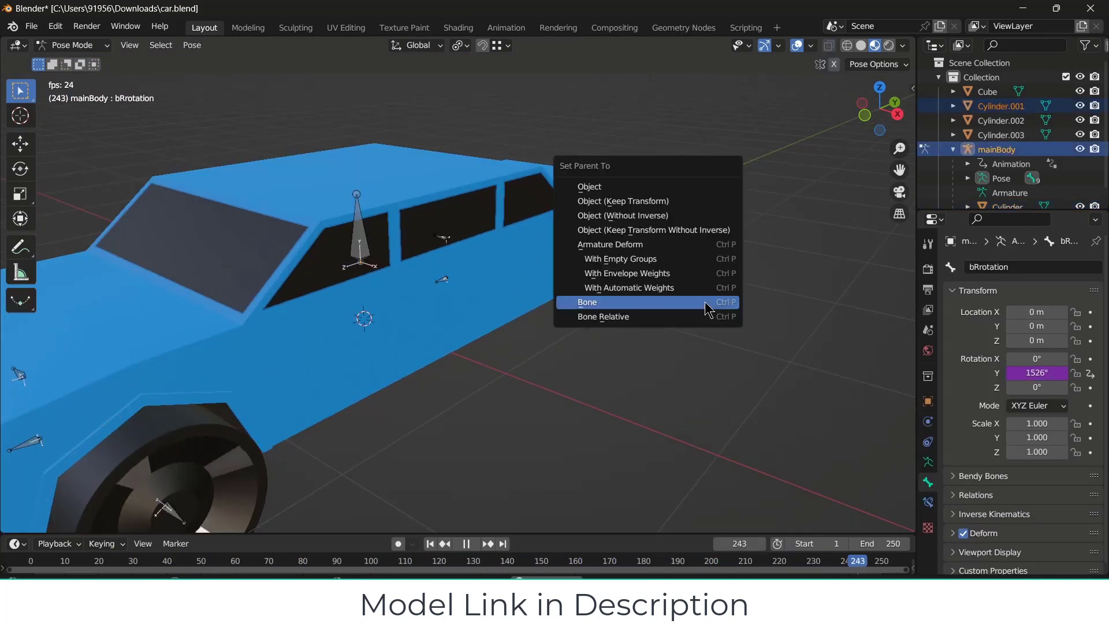
click(704, 301)
- Set the rotation mode of the fLrotation bone at the opposite front wheel's hub to XYZ Euler
scroll(643, 355, down, 6)
mouse_move(562, 388)
middle_down()
mouse_move(544, 396)
mouse_move(678, 389)
mouse_move(576, 386)
middle_up()
scroll(473, 370, up, 3)
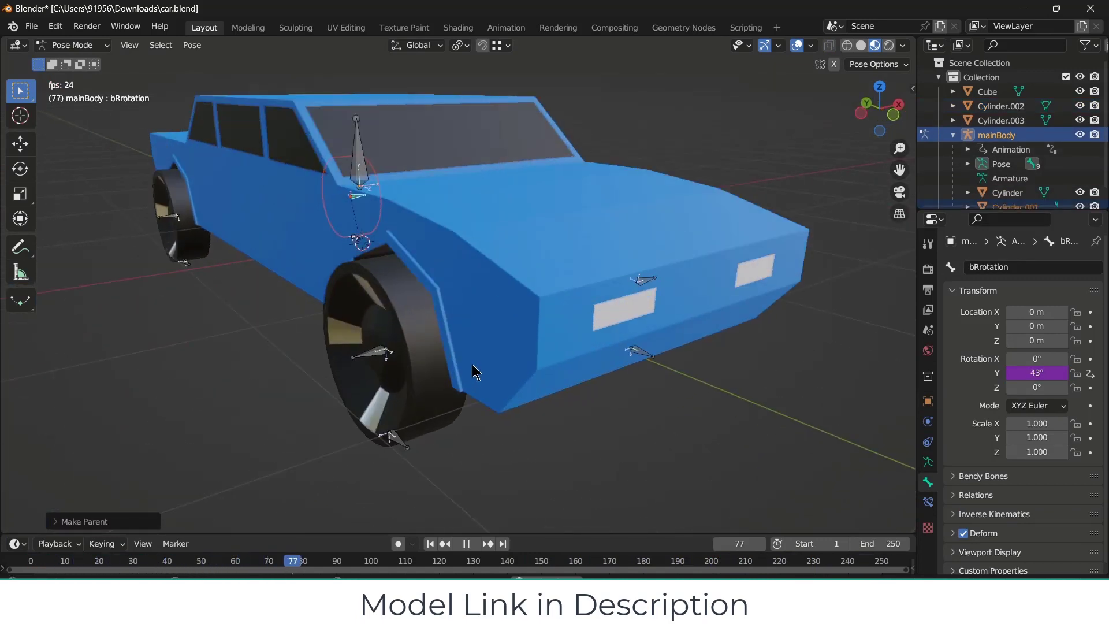
click(379, 356)
scroll(368, 363, up, 4)
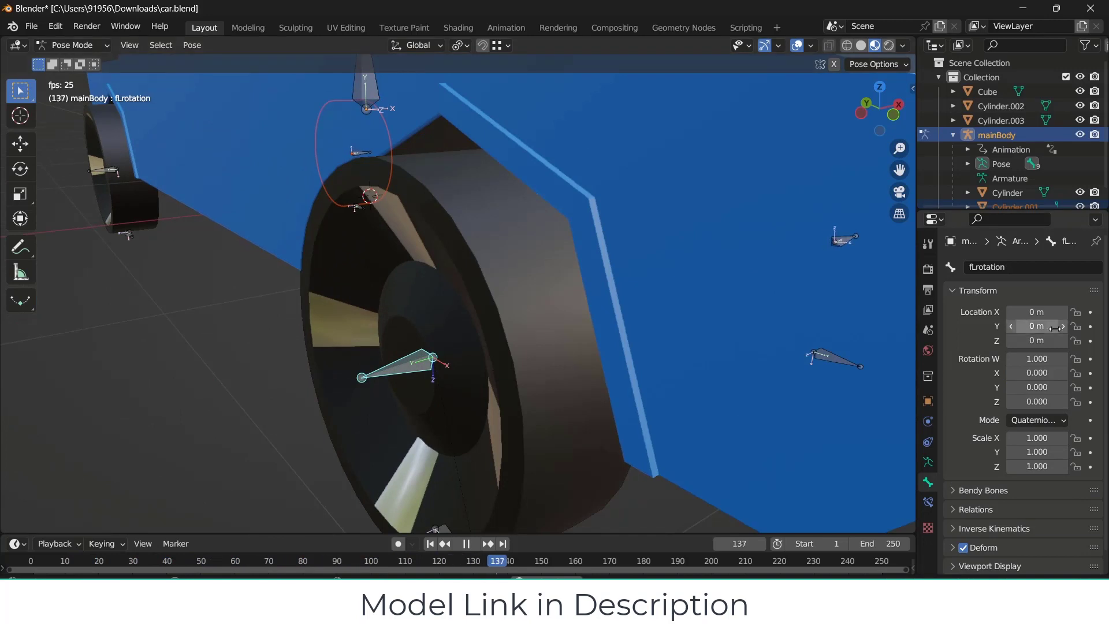
click(1036, 419)
click(1022, 451)
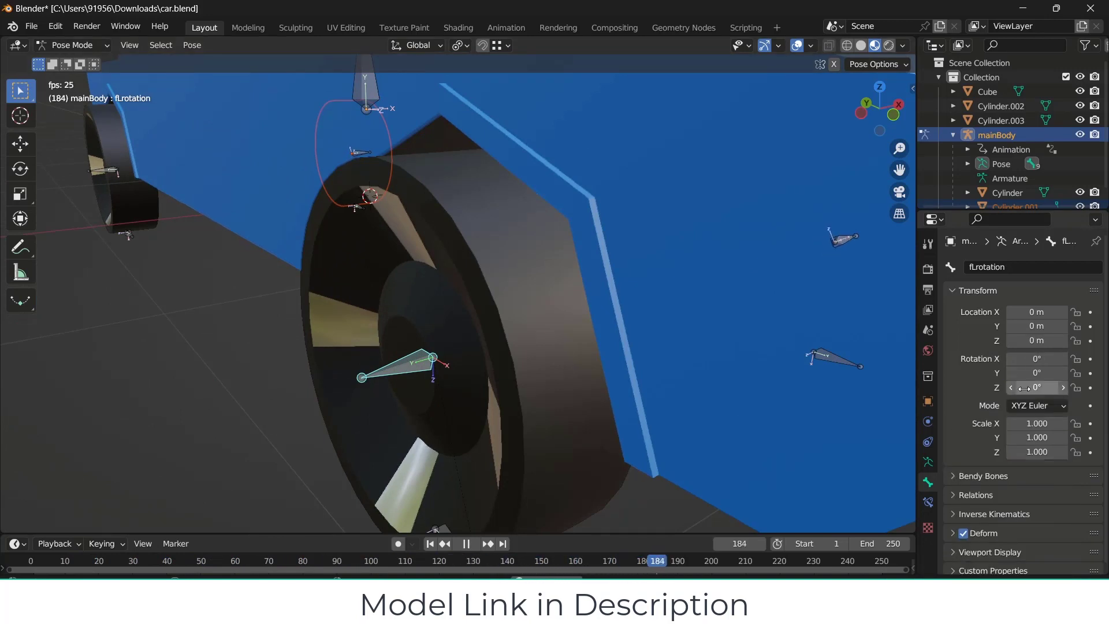
- Paste the copied driver onto the fLrotation bone's Y rotation and parent front wheel Cylinder.002 to that bone using the Bone option
right_click(1031, 370)
click(958, 368)
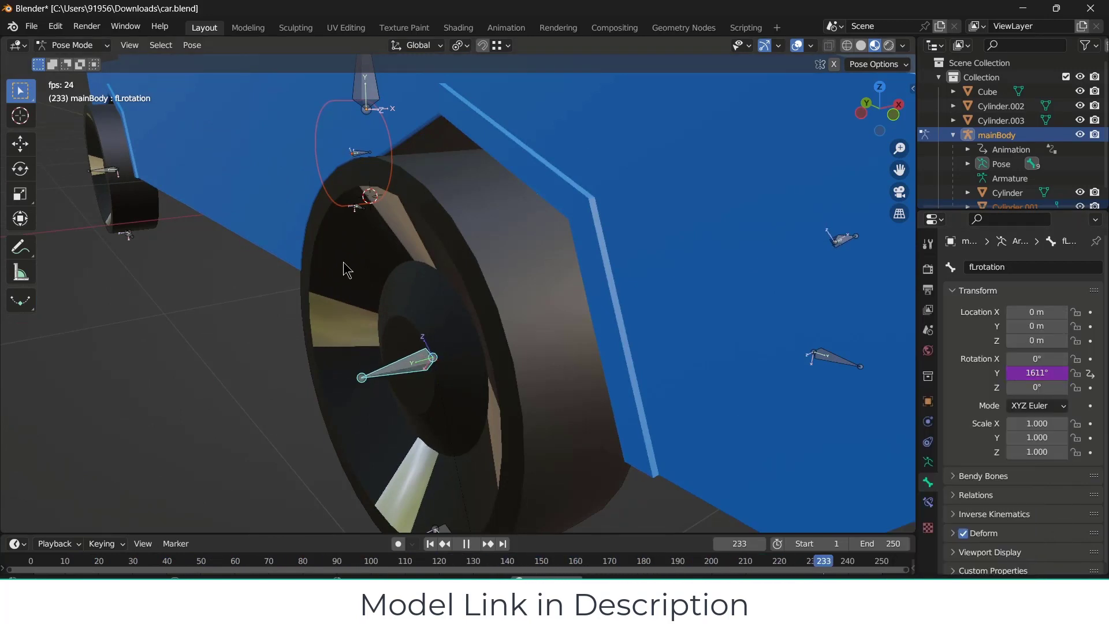
scroll(346, 267, down, 5)
click(425, 288)
click(422, 291)
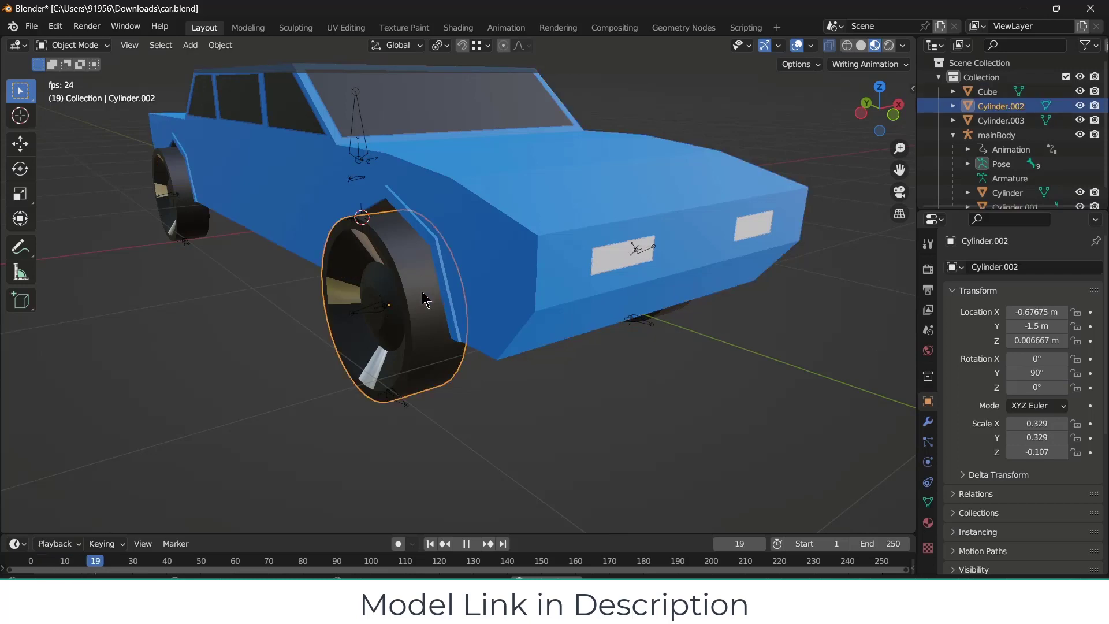
shift+click(370, 310)
key(ctrl+p)
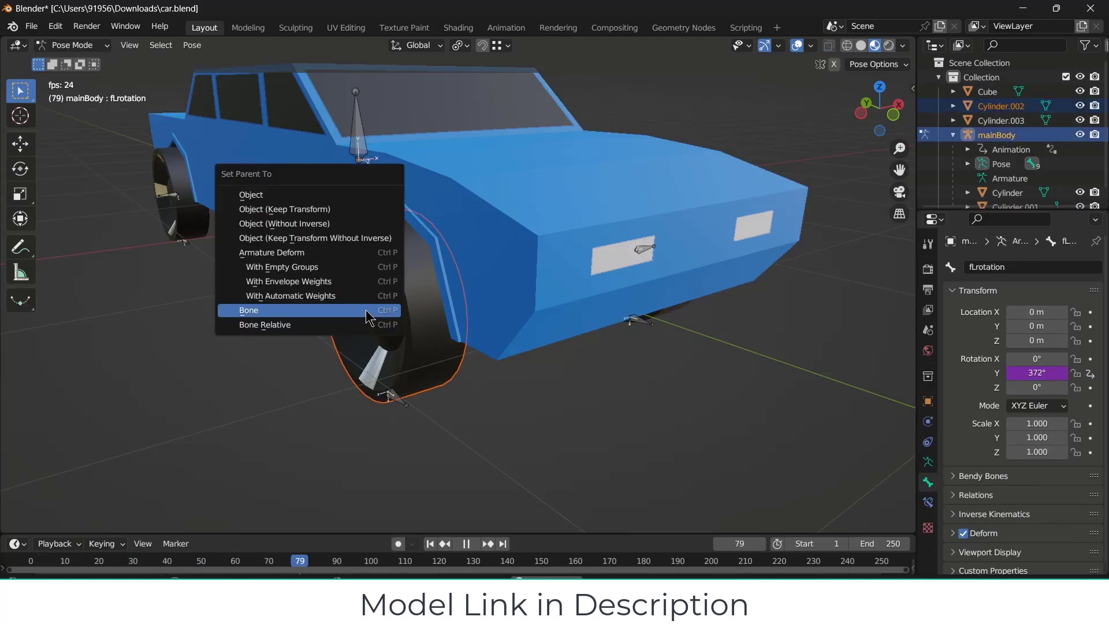
click(367, 317)
scroll(370, 318, up, 2)
scroll(367, 313, up, 1)
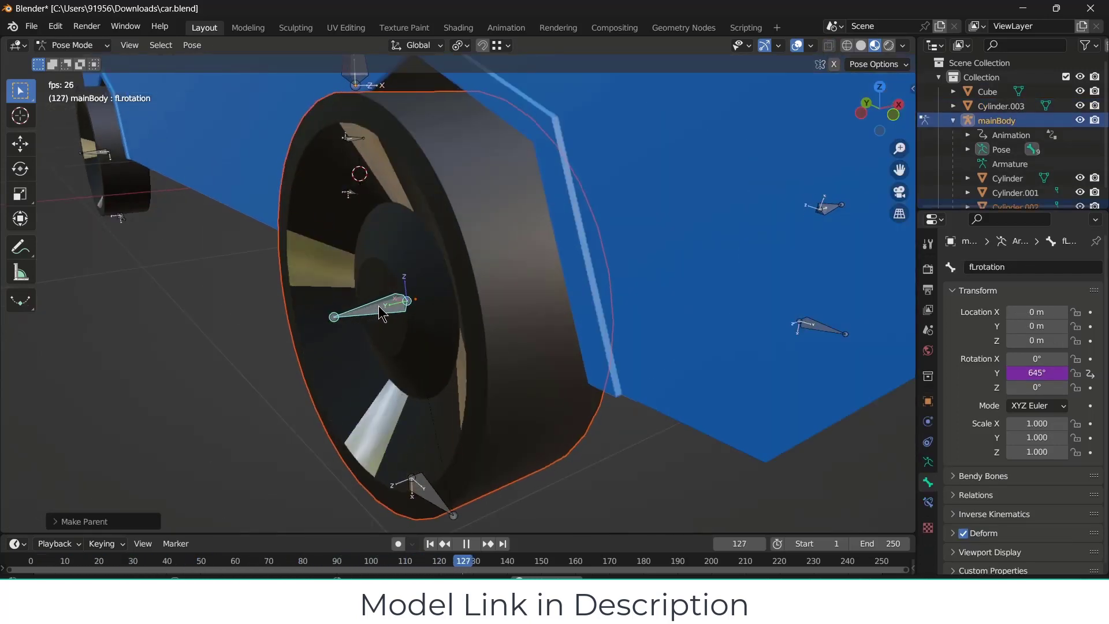
scroll(381, 308, down, 3)
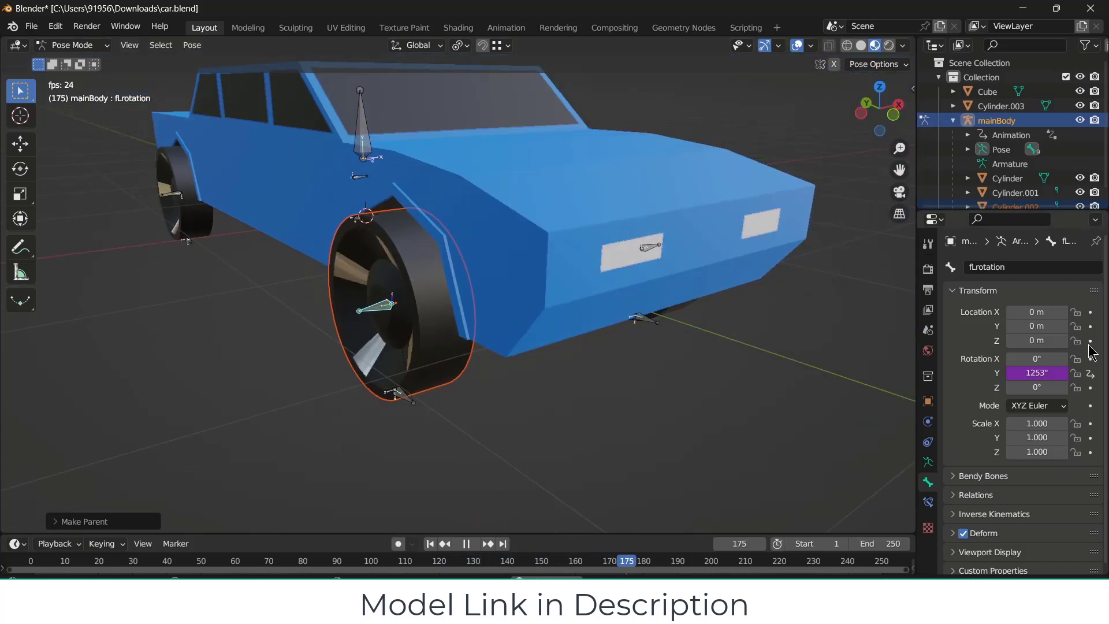
- Stop the playback and change the fLrotation bone's Y rotation driver expression to frame/8*(-1)
click(468, 543)
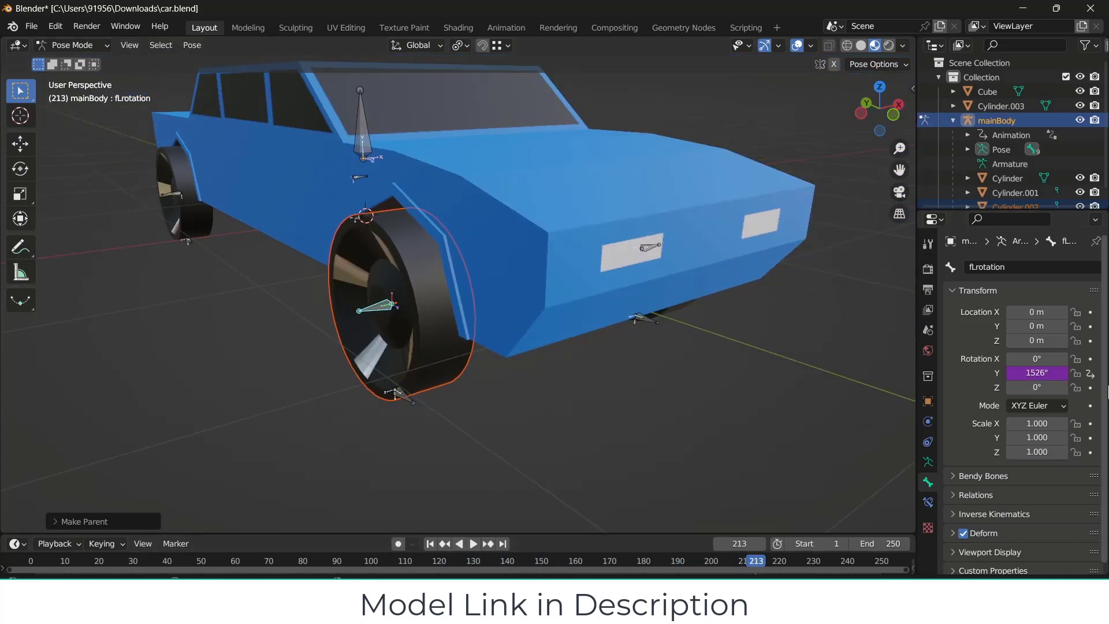
double_click(1046, 373)
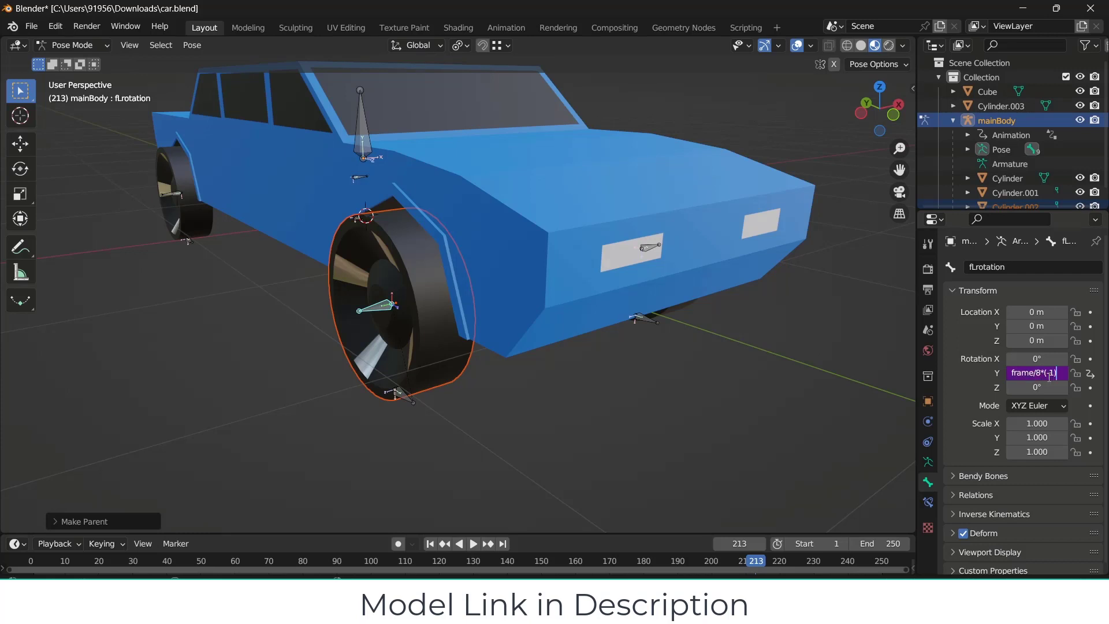
key(Return)
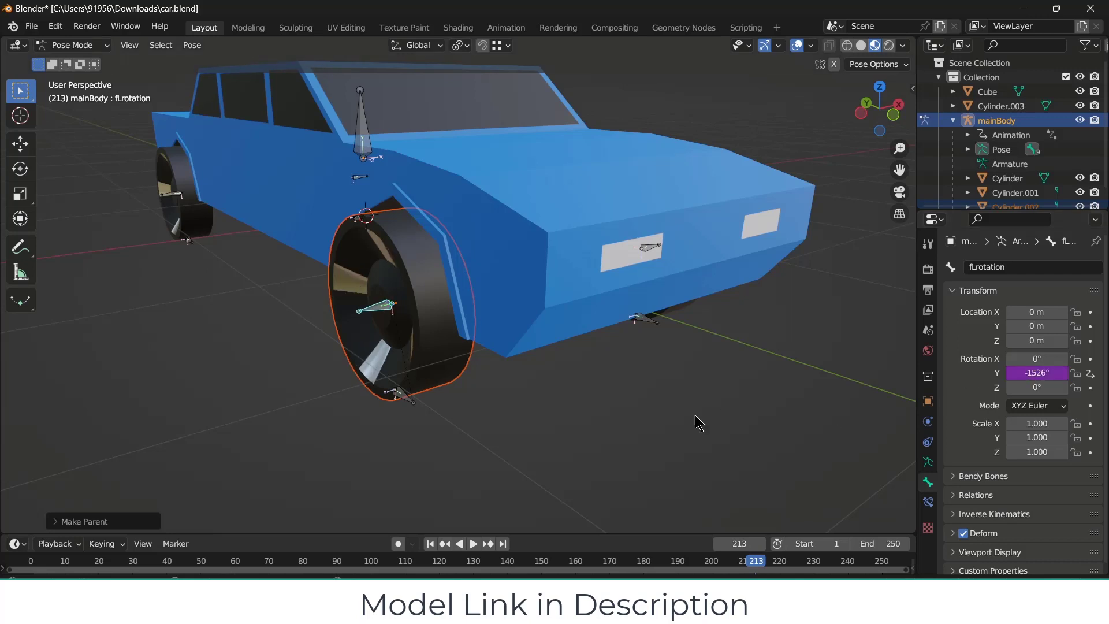
- Play the animation from frame 1 and check the front wheel's spin direction from the side of the car
click(440, 544)
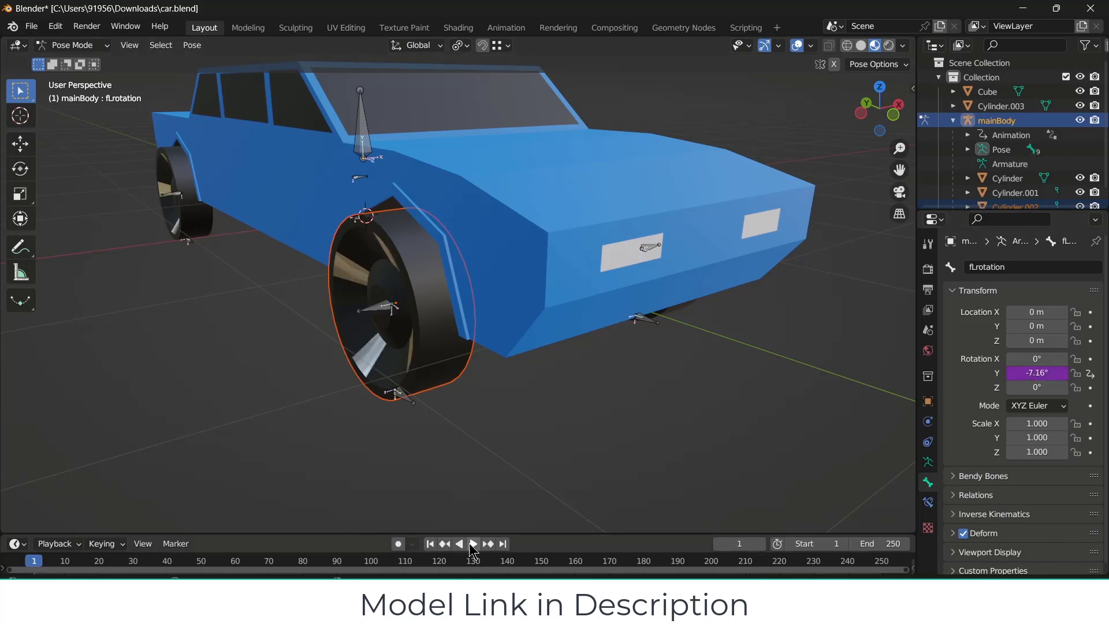
click(473, 544)
middle_drag(537, 346, 568, 340)
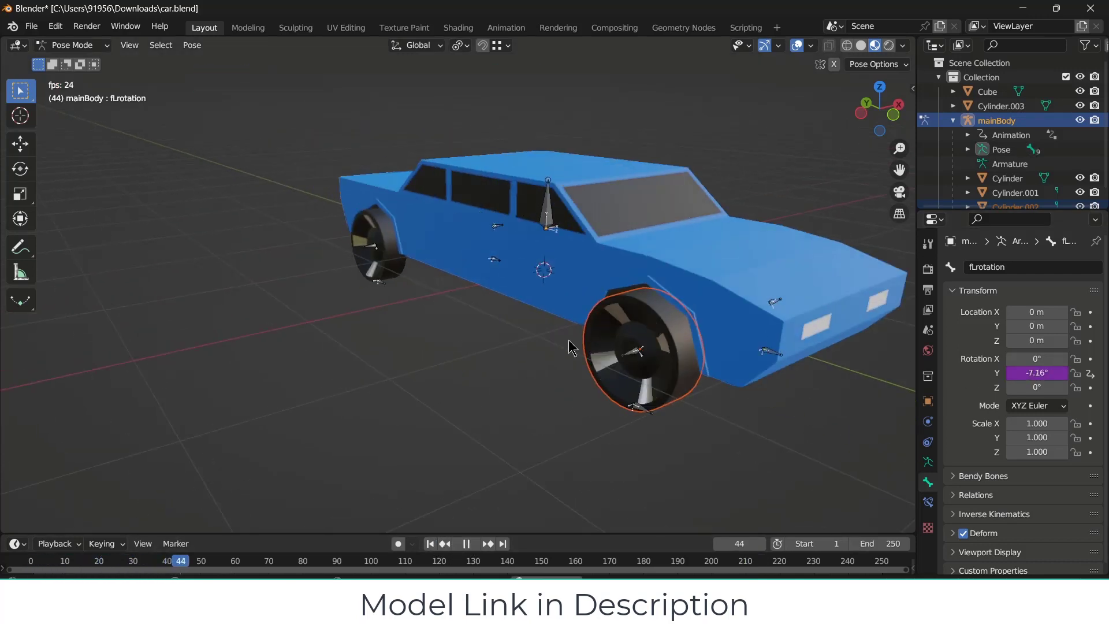
scroll(448, 294, up, 3)
scroll(462, 303, down, 2)
middle_drag(463, 302, 490, 317)
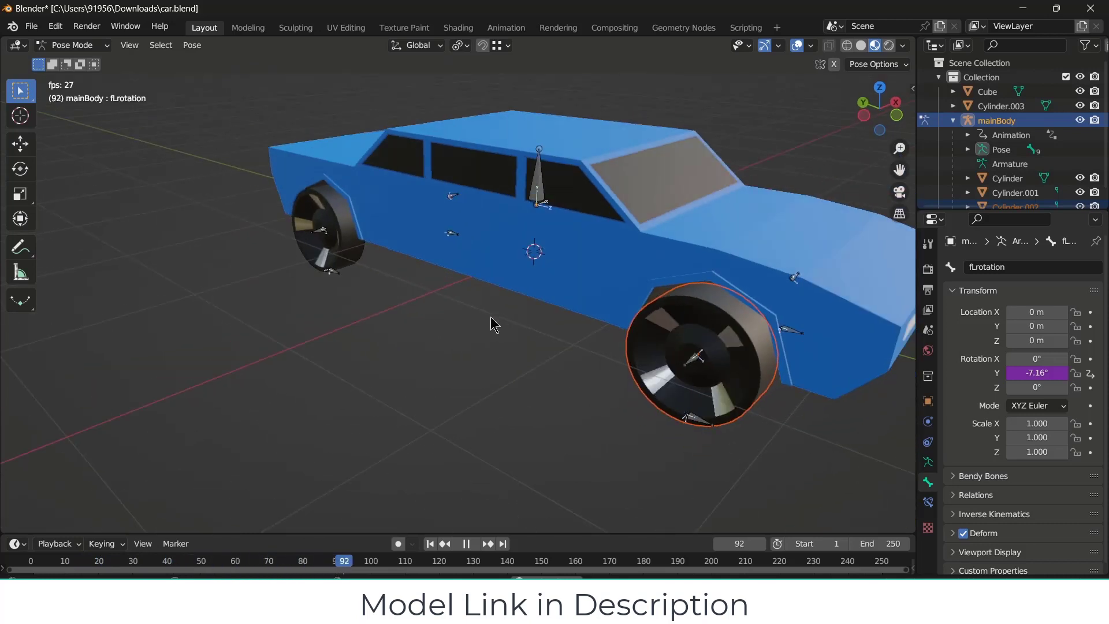
- Copy the fLrotation bone's Y rotation driver and set the rotation mode of the rear hub bone bLrotation.001 to XYZ Euler
right_click(1036, 372)
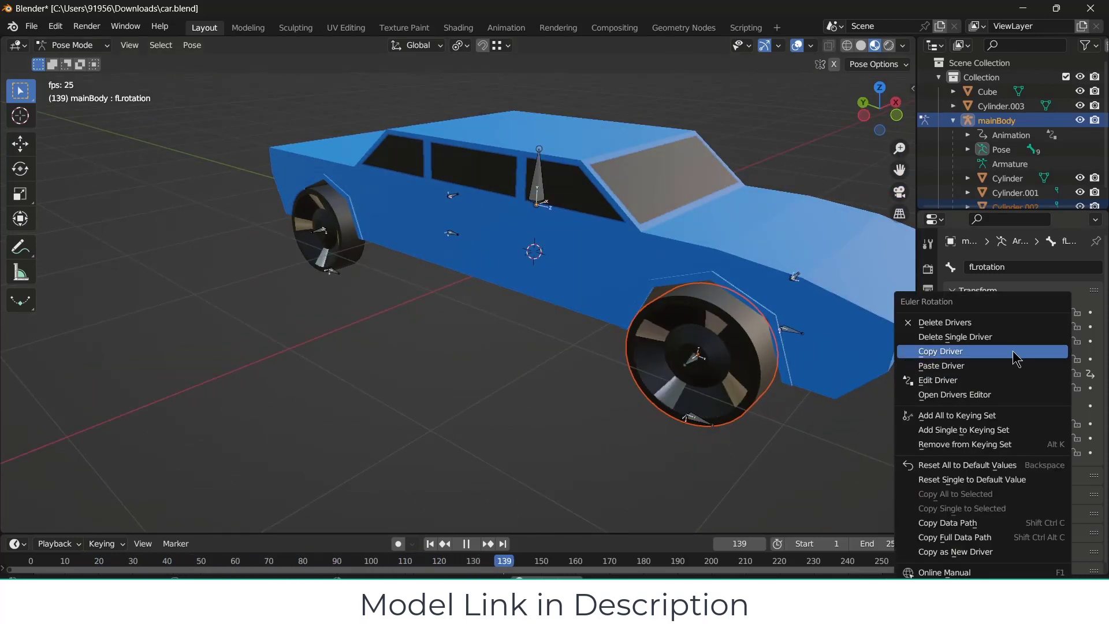
click(1016, 358)
click(331, 236)
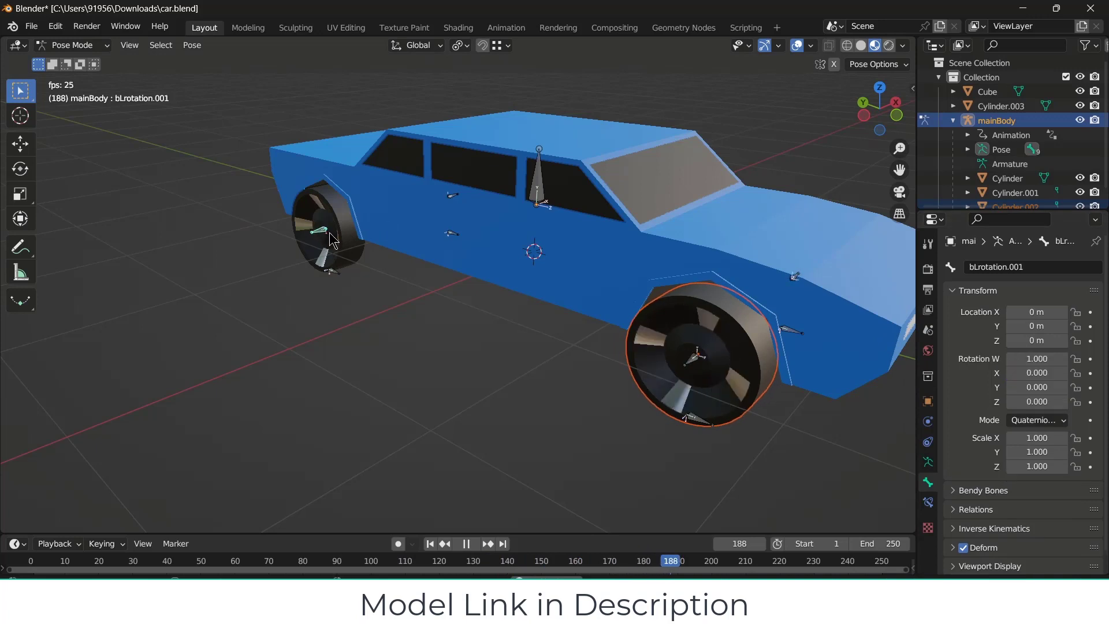
click(1037, 419)
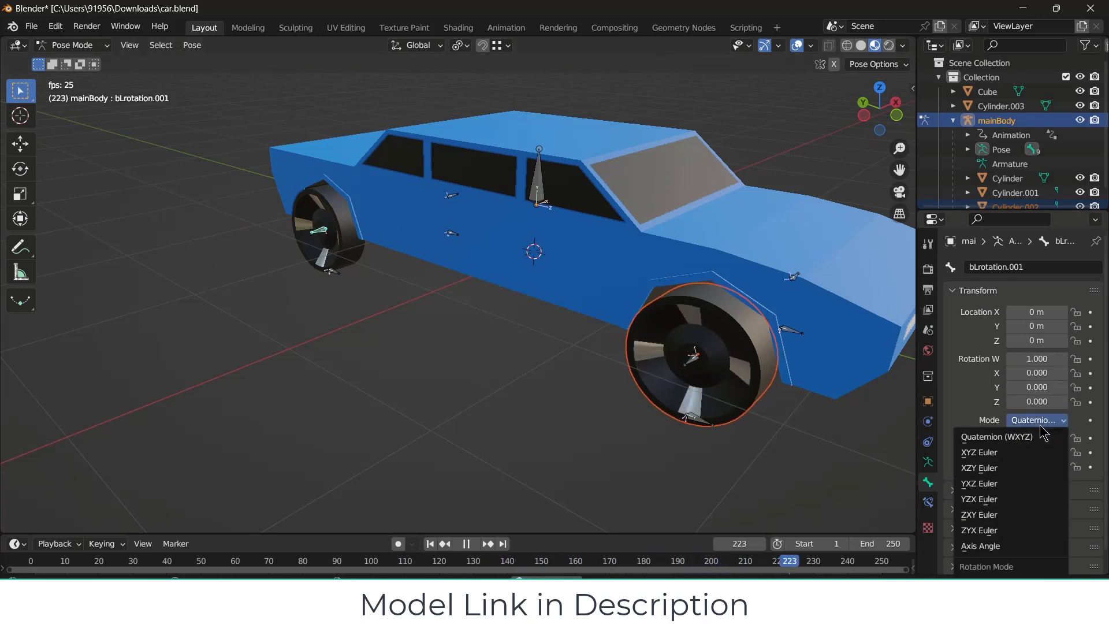
click(1020, 456)
- Paste the copied driver onto the bLrotation.001 bone's Y rotation
scroll(317, 234, up, 6)
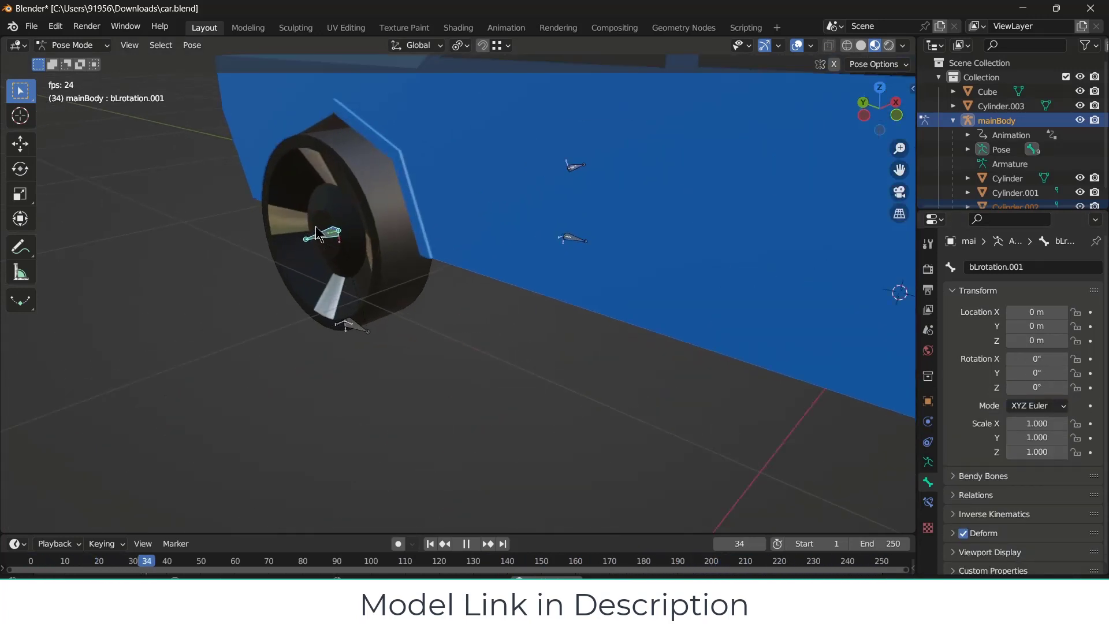
scroll(317, 234, up, 2)
right_click(1021, 373)
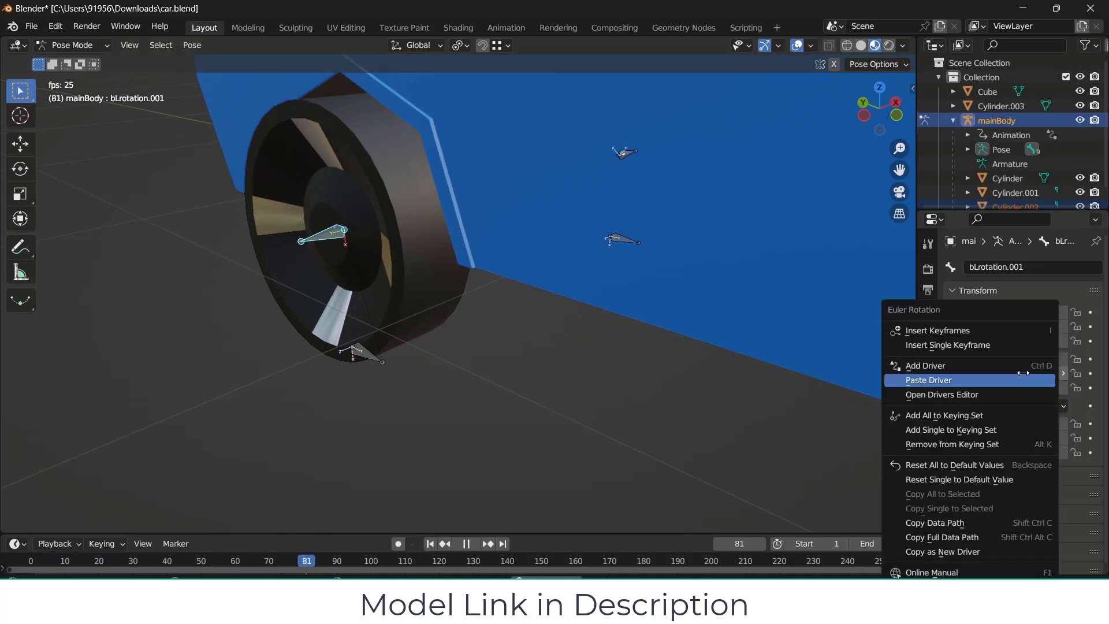
click(1021, 373)
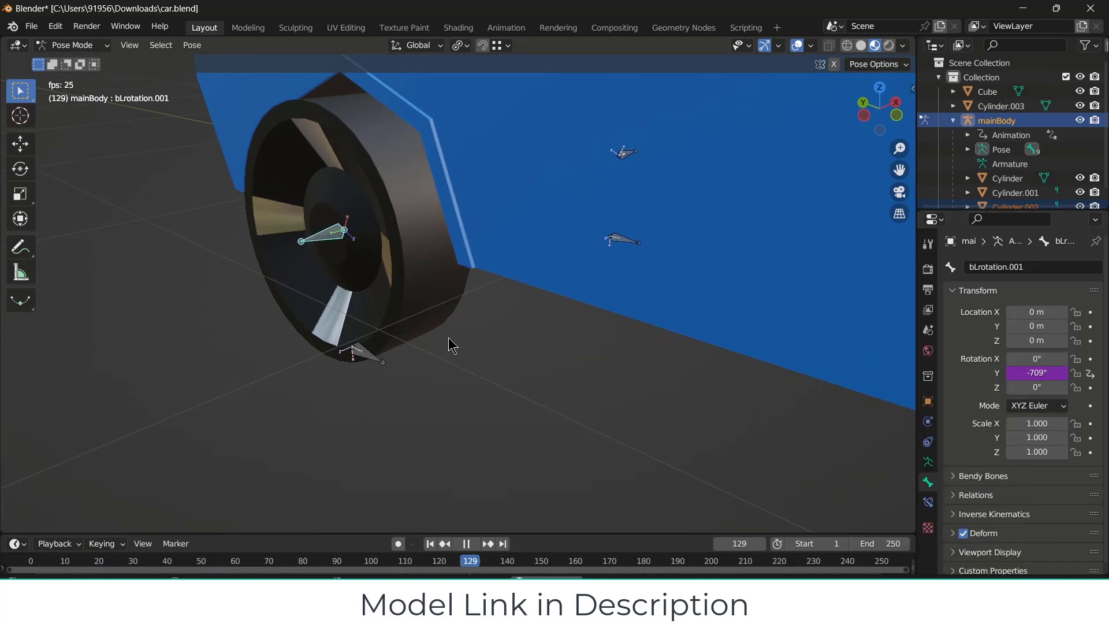
- Parent the rear wheel Cylinder.003 to the bLrotation.001 bone using the Bone option
key(ctrl+Tab)
click(349, 224)
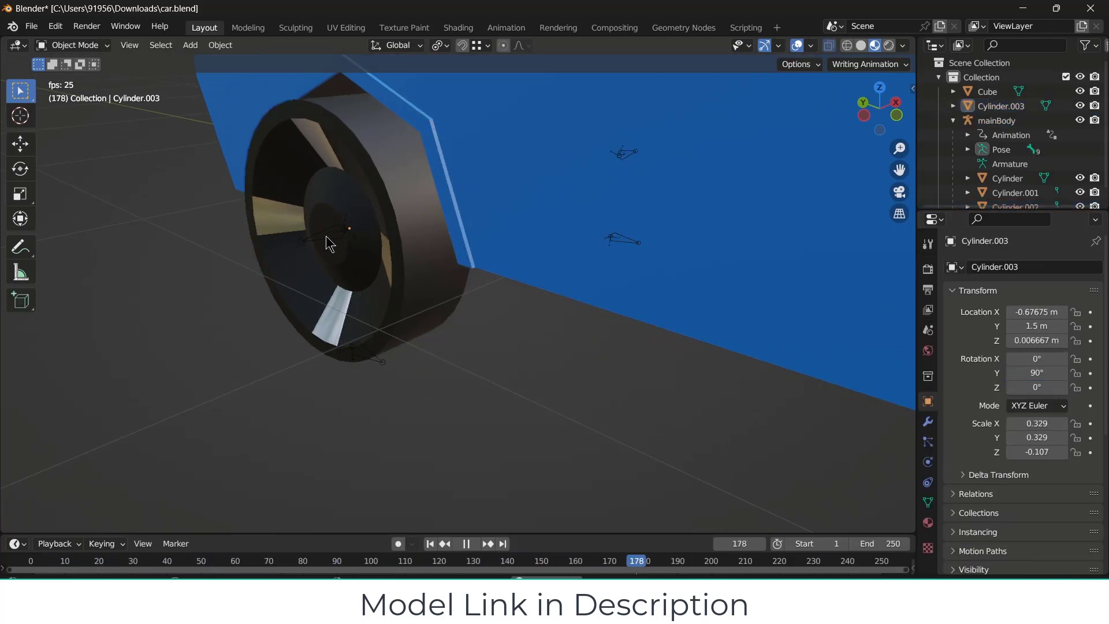
shift+click(326, 242)
key(ctrl+Tab)
click(324, 243)
key(ctrl+p)
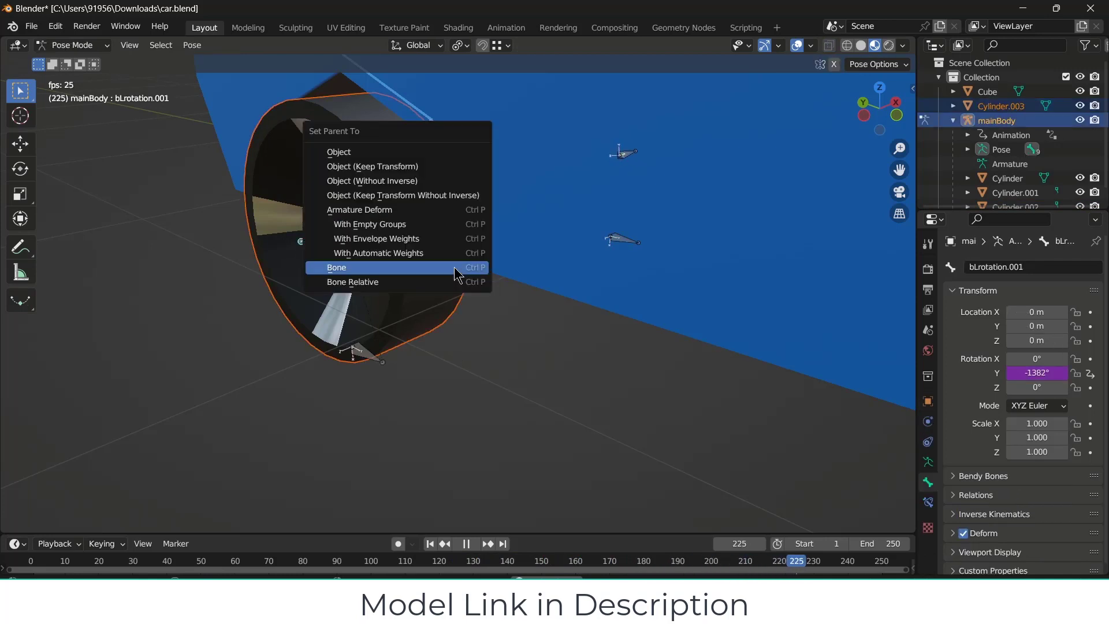
click(454, 267)
scroll(577, 332, down, 3)
scroll(629, 329, down, 7)
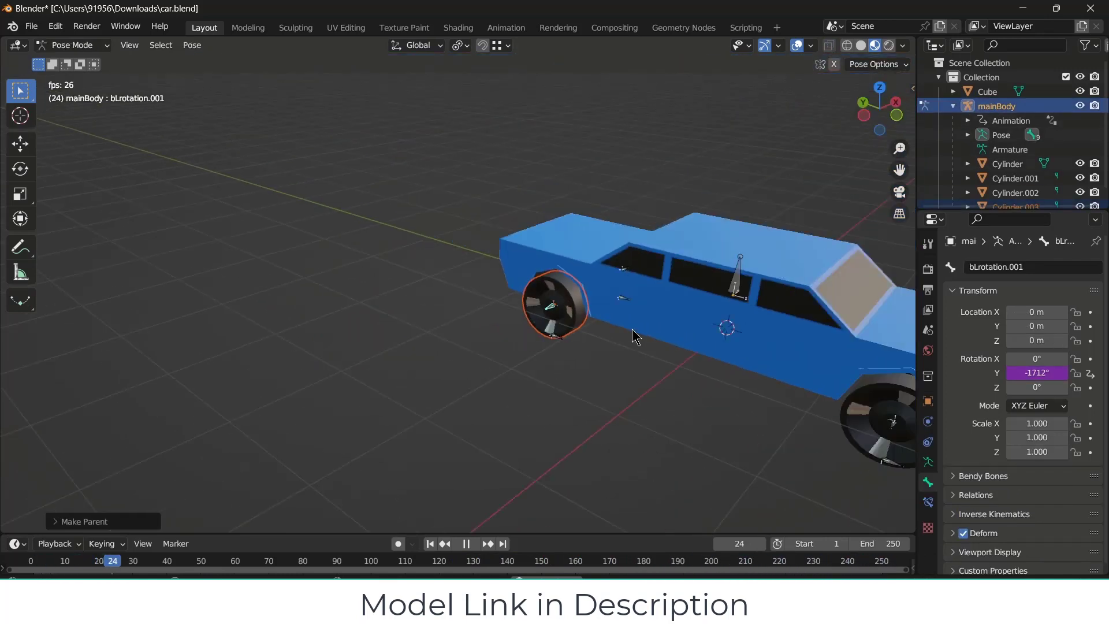
middle_drag(753, 324, 472, 306)
scroll(590, 312, down, 4)
scroll(553, 382, up, 5)
key(ctrl+Tab)
click(472, 312)
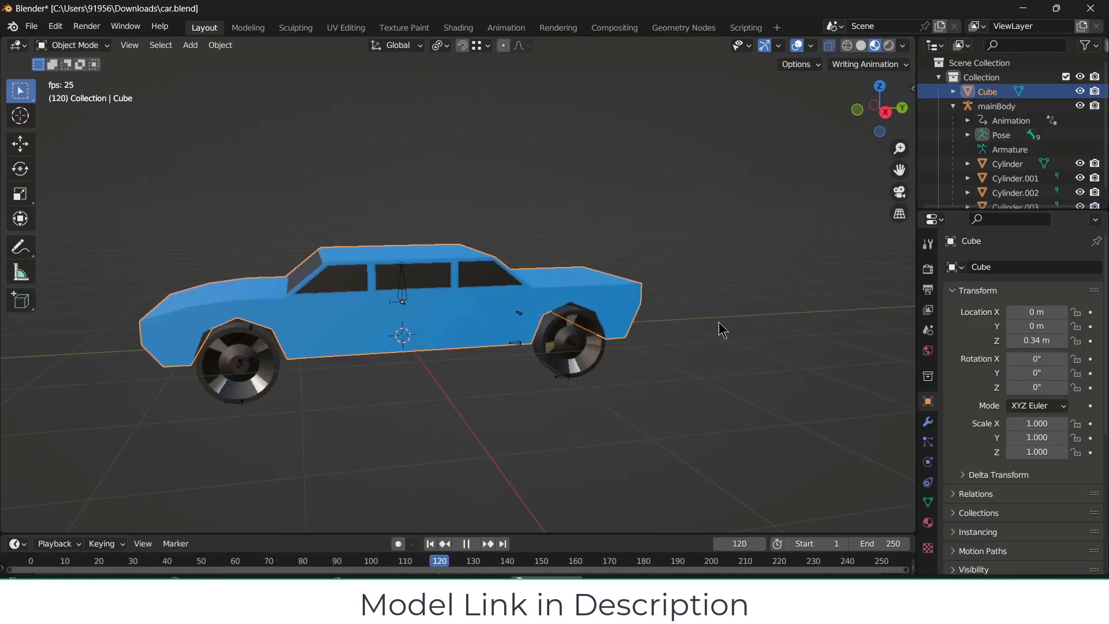
key(g)
key(y)
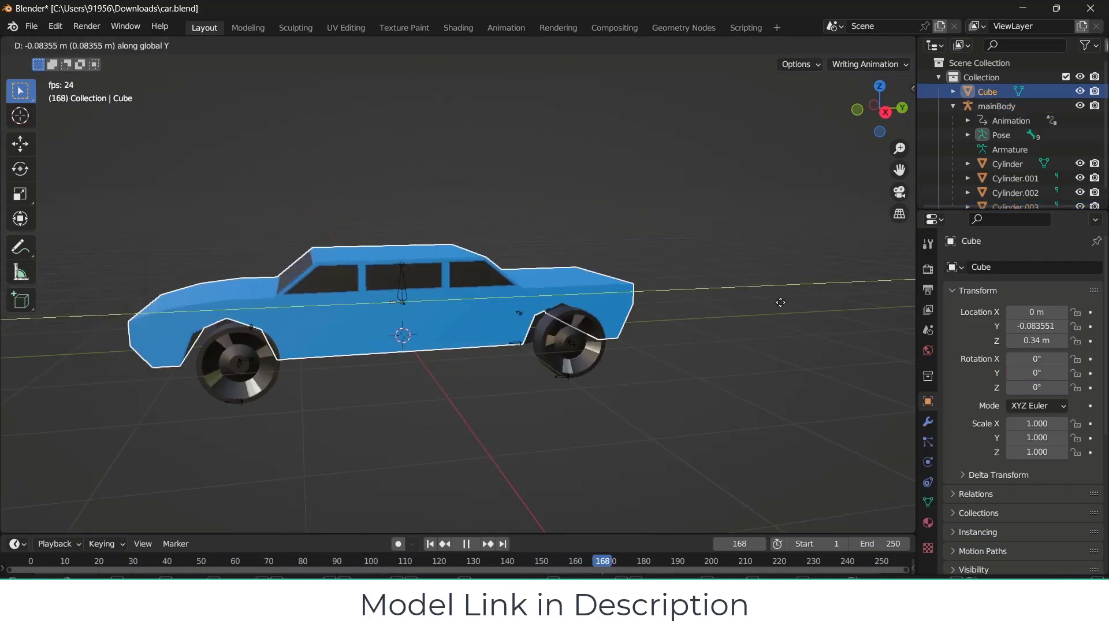
right_click(745, 283)
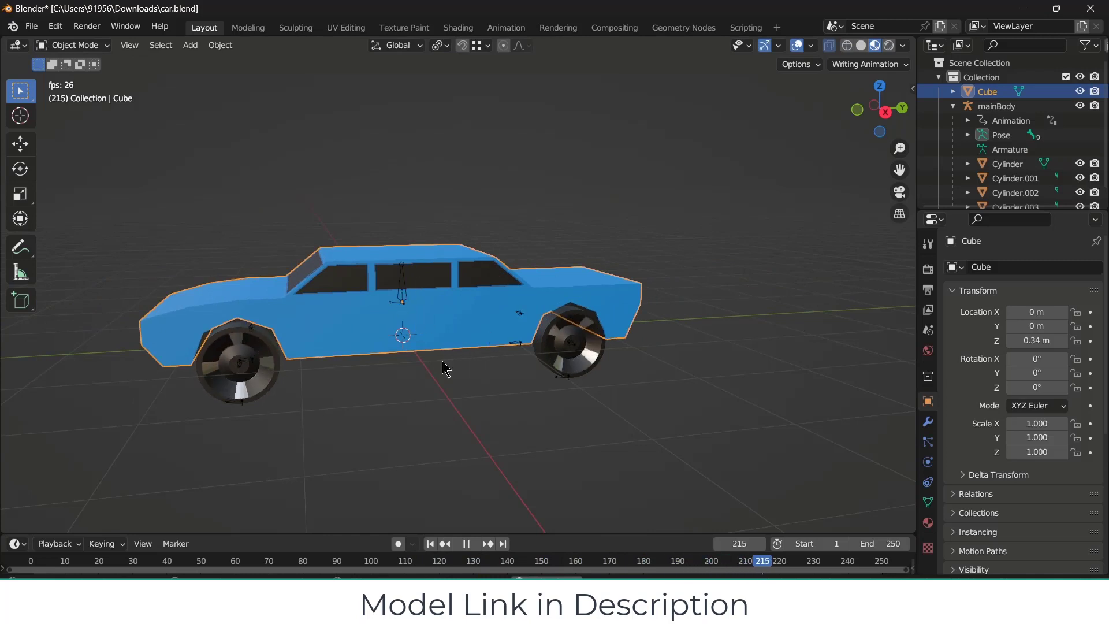
middle_drag(442, 360, 519, 346)
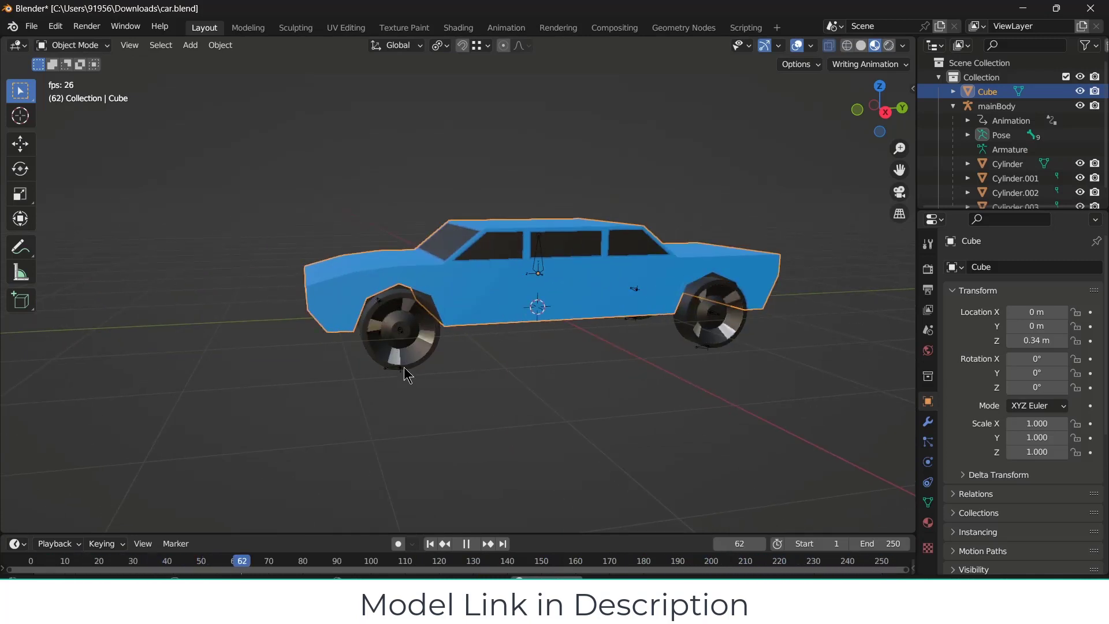
- Stop the animation playback and return to frame 1
click(465, 543)
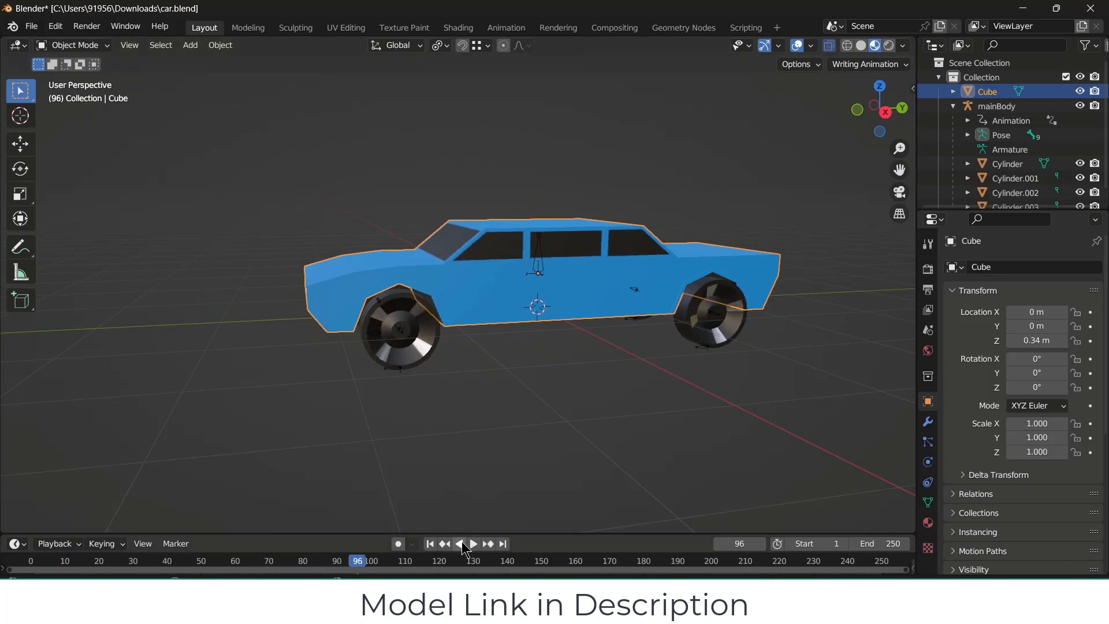
click(429, 545)
click(63, 46)
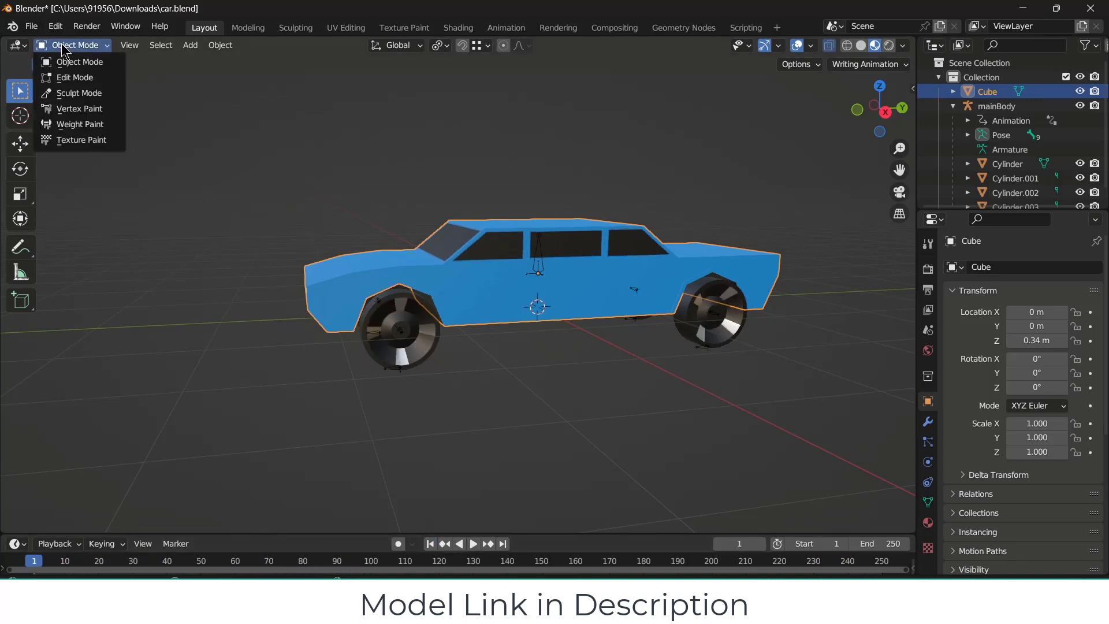
click(78, 78)
scroll(434, 313, up, 4)
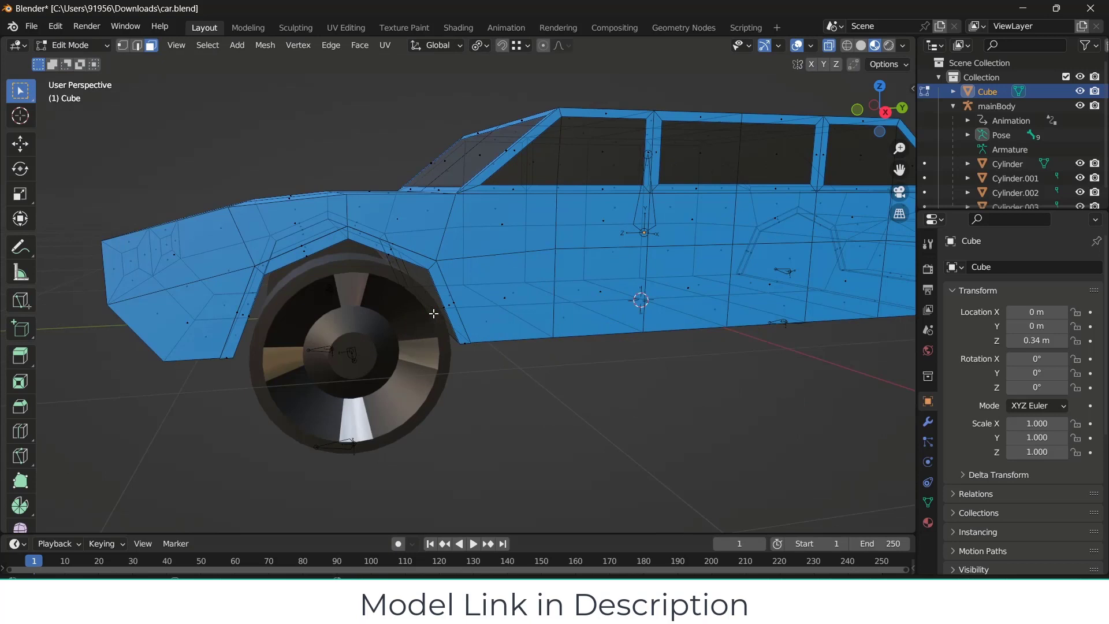
click(93, 43)
click(91, 62)
- Select the main bone of the mainBody armature and switch the armature to Edit Mode
click(651, 201)
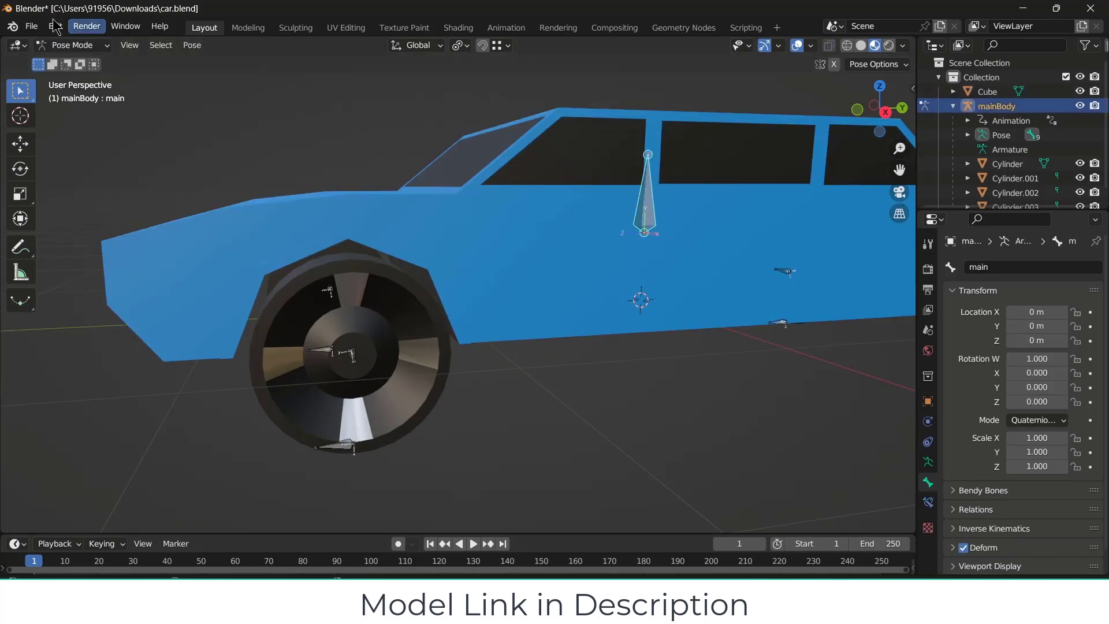
click(71, 45)
click(78, 78)
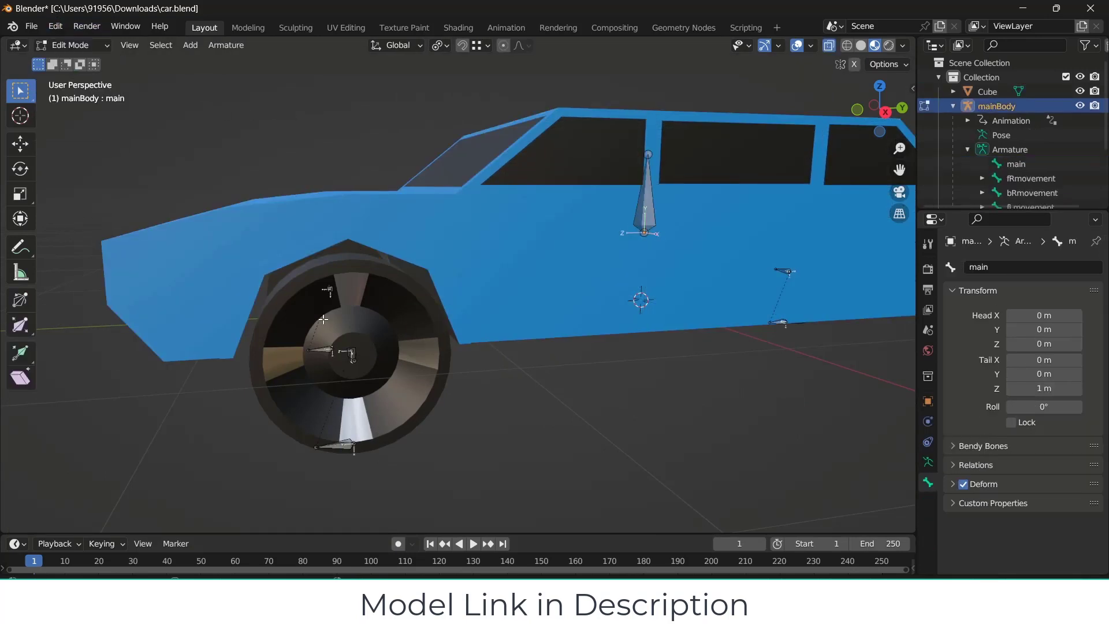
- Select the fRmovement and fLmovement bones beneath the two front wheels together
click(339, 445)
scroll(340, 445, down, 3)
middle_drag(430, 412, 502, 409)
scroll(600, 382, up, 3)
click(596, 382)
scroll(685, 379, down, 4)
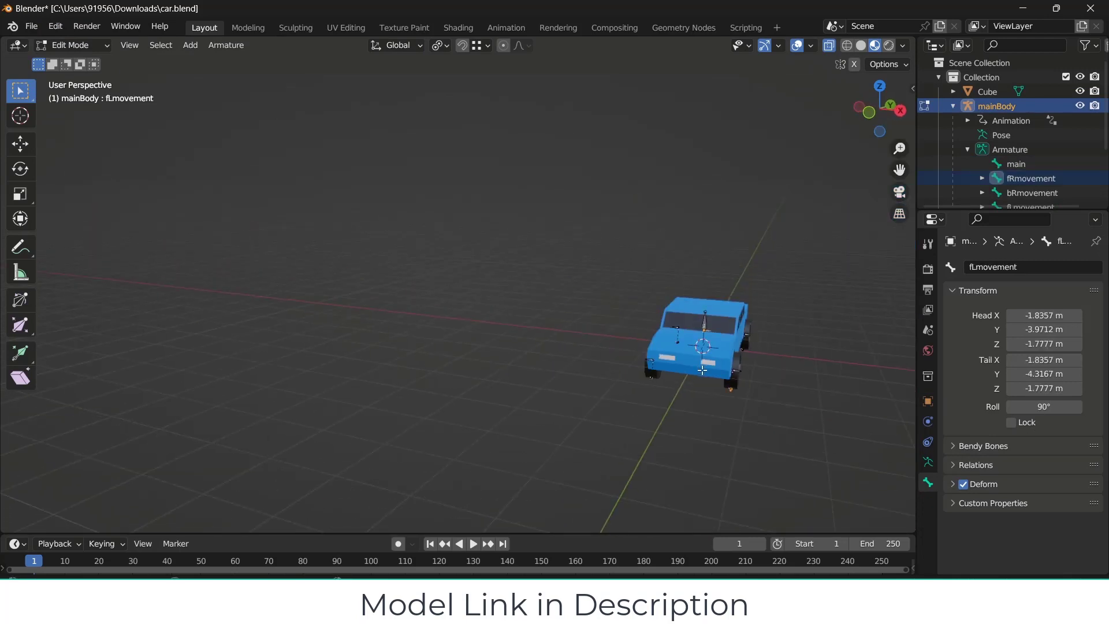
scroll(687, 381, up, 7)
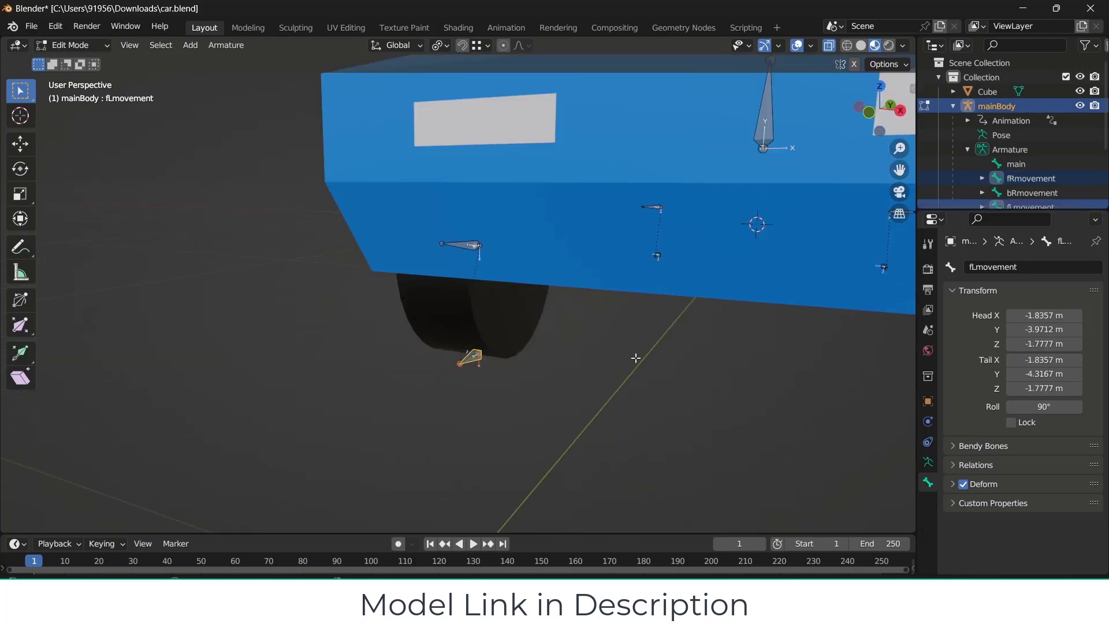
- Add the bRmovement and bLmovement bones beneath the two rear wheels to the selection
scroll(635, 358, down, 5)
scroll(768, 384, up, 8)
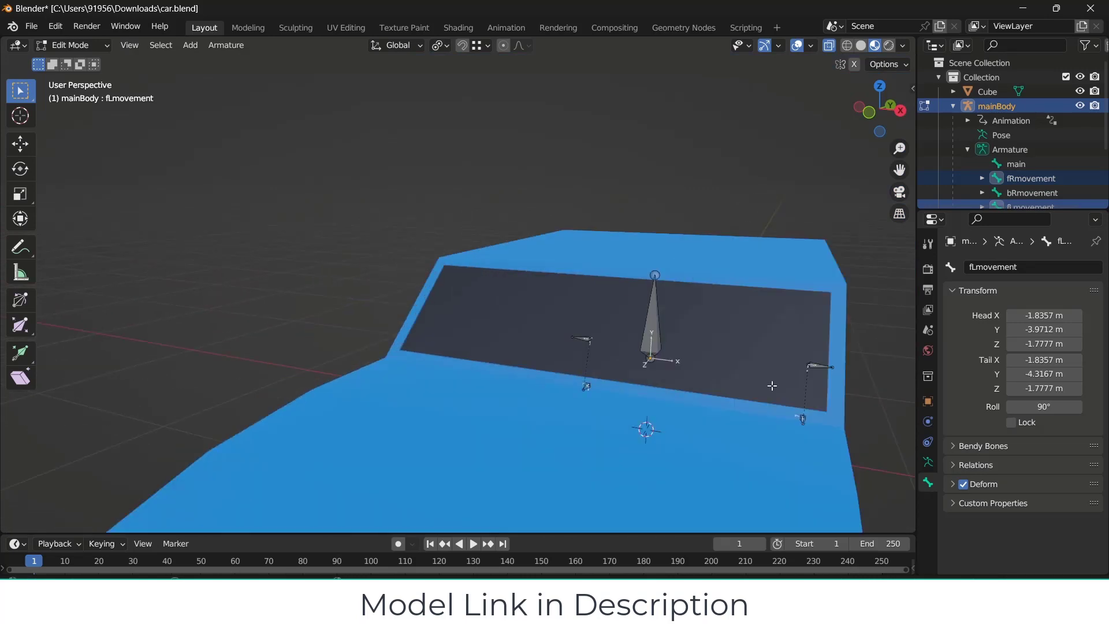
middle_drag(795, 391, 745, 380)
shift+click(741, 450)
scroll(616, 449, down, 6)
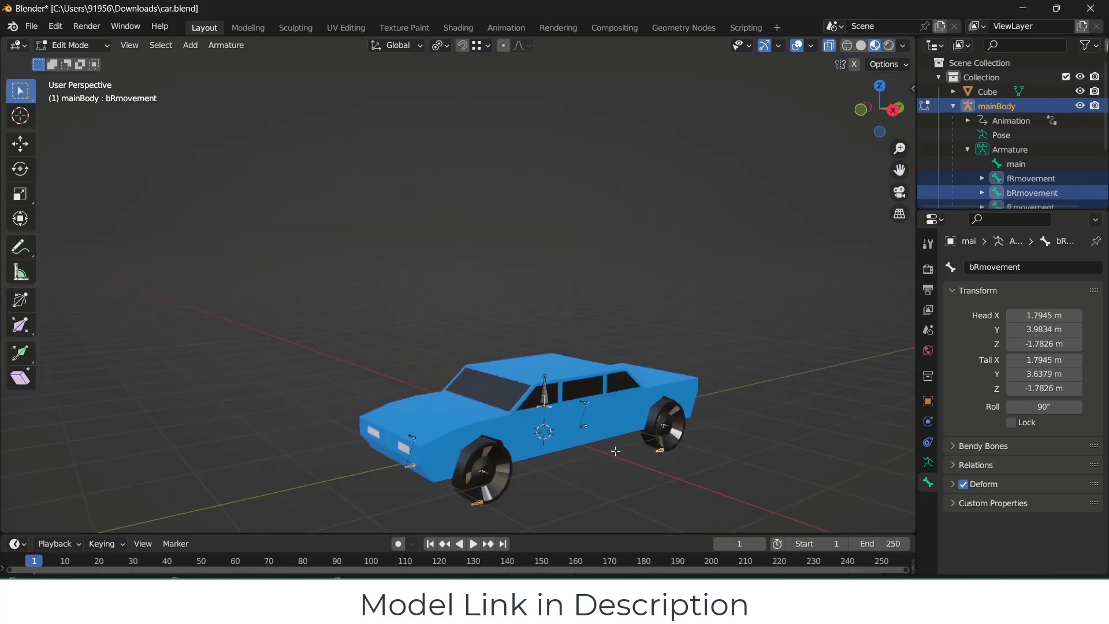
middle_drag(614, 448, 788, 423)
scroll(468, 380, up, 5)
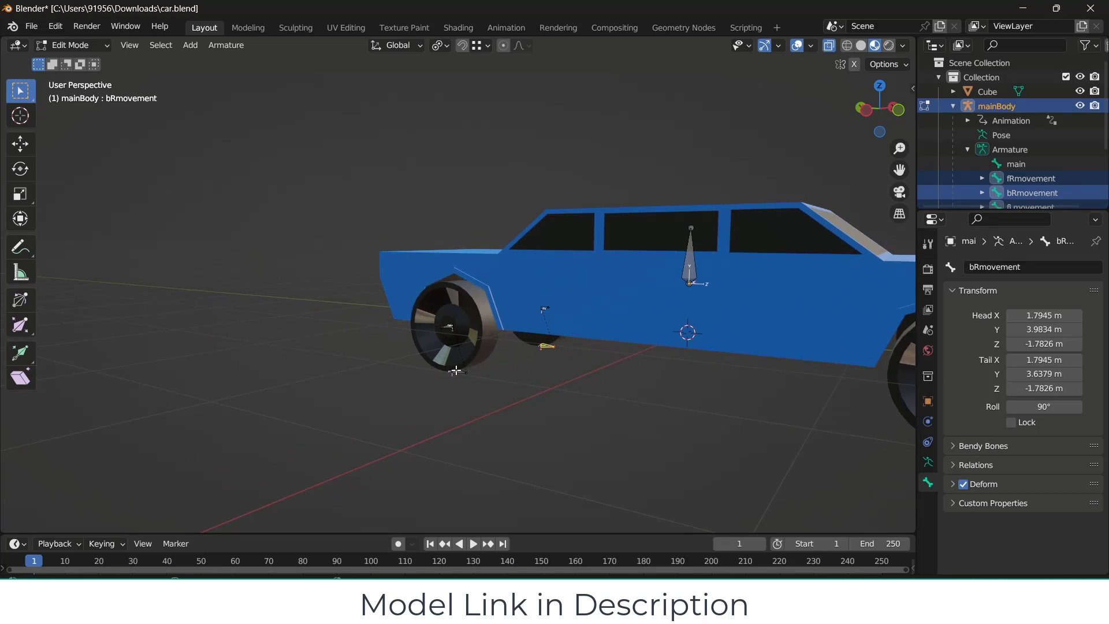
shift+click(455, 370)
scroll(686, 324, up, 2)
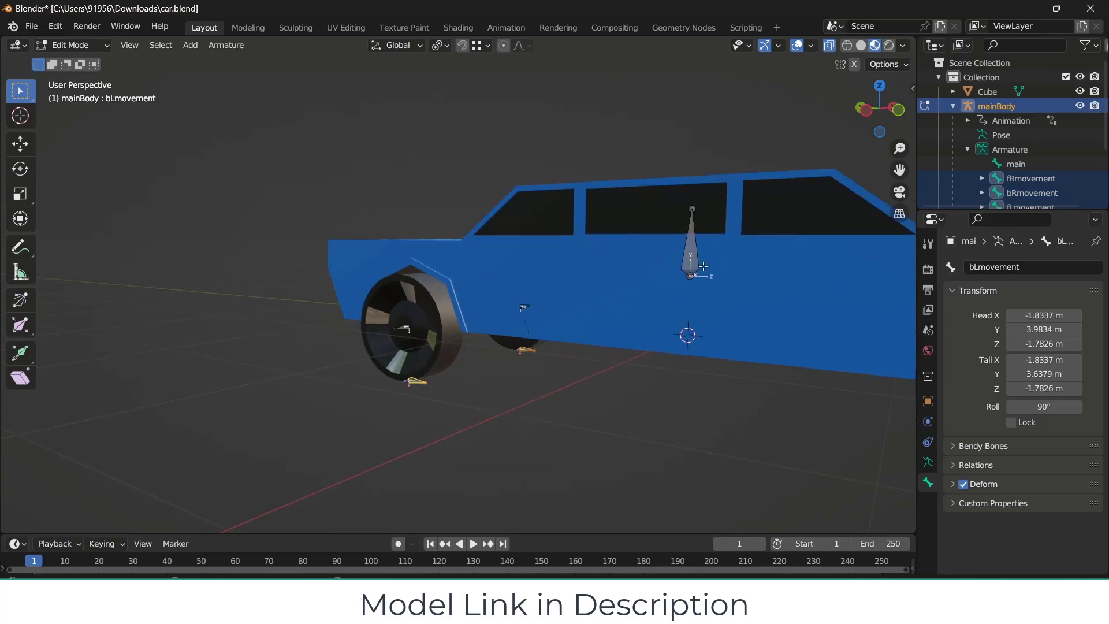
- Parent the four selected movement bones to the main bone with the Keep Offset option
shift+click(695, 240)
key(ctrl+p)
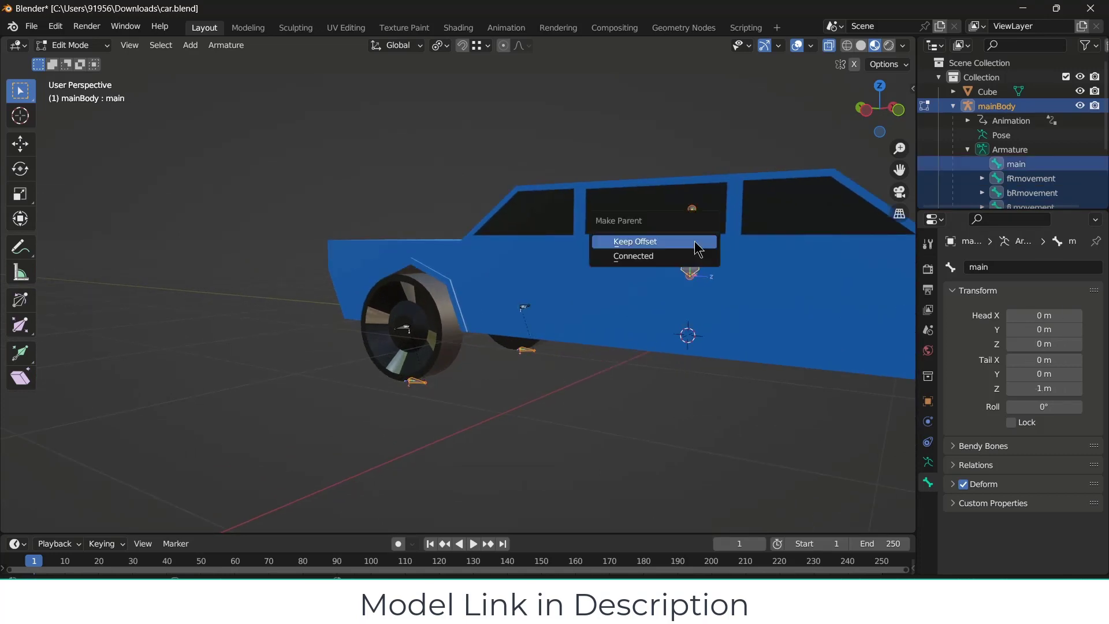
click(694, 241)
- Switch the mainBody armature to Pose Mode
scroll(635, 260, down, 4)
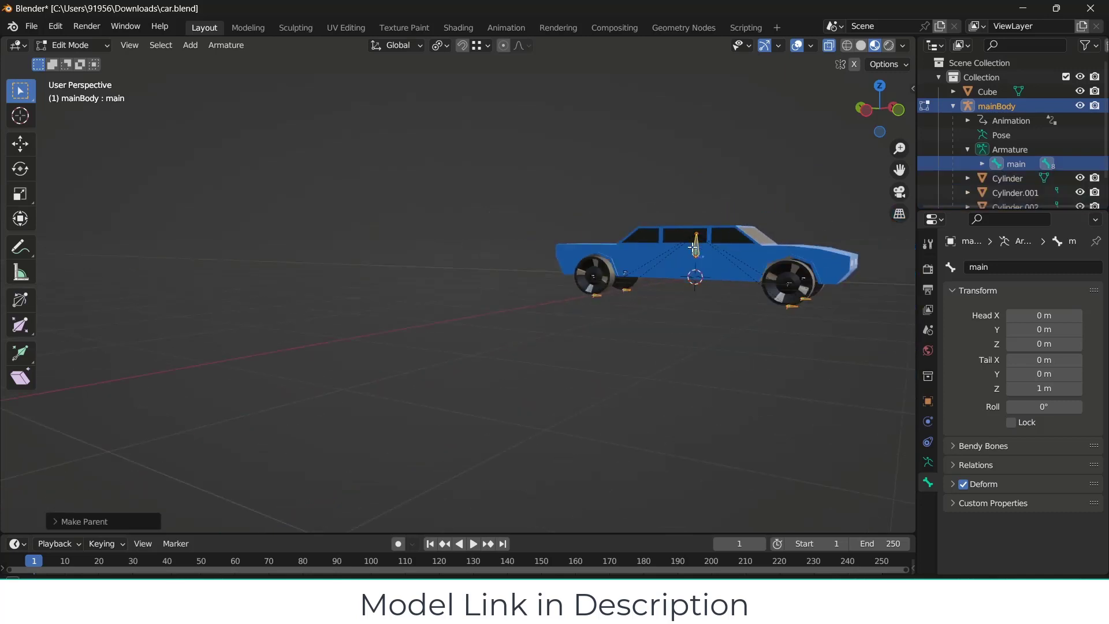
scroll(486, 245, up, 4)
middle_drag(577, 254, 445, 249)
scroll(445, 249, down, 3)
click(79, 46)
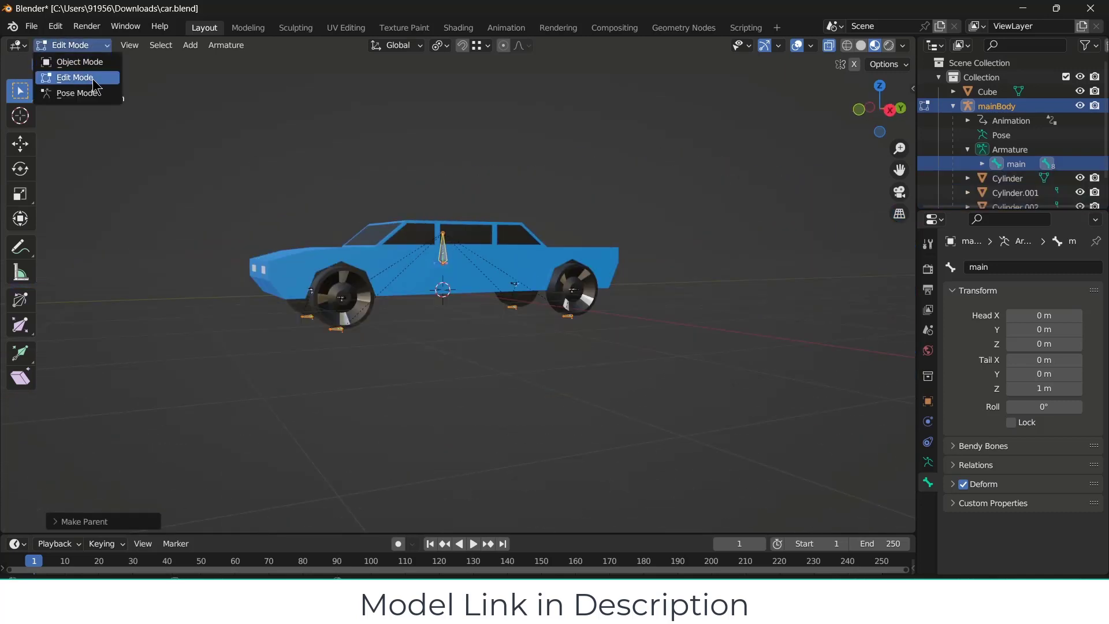
click(93, 80)
click(79, 47)
click(75, 90)
- Try to move the main bone along the global Y axis, cancelling the move
scroll(623, 249, down, 4)
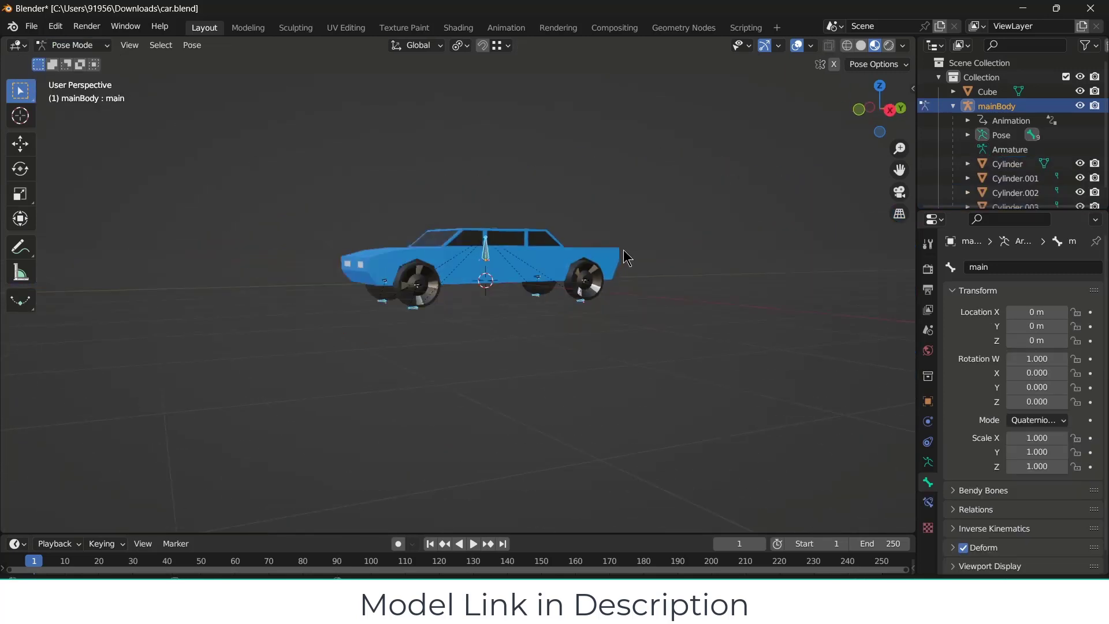
scroll(544, 300, up, 4)
key(g)
key(y)
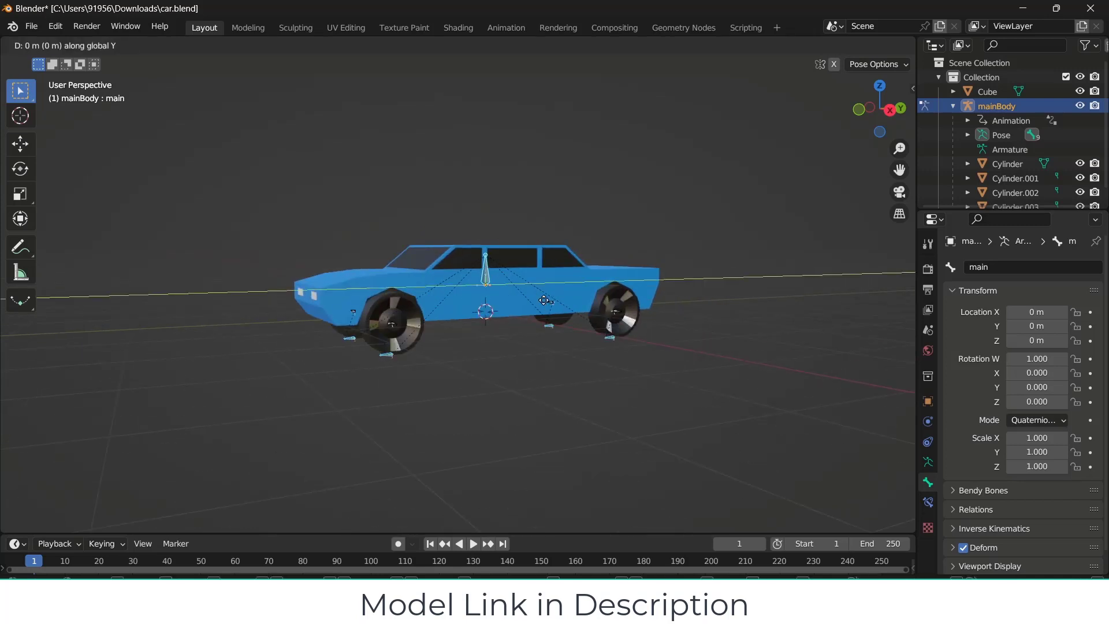
key(Escape)
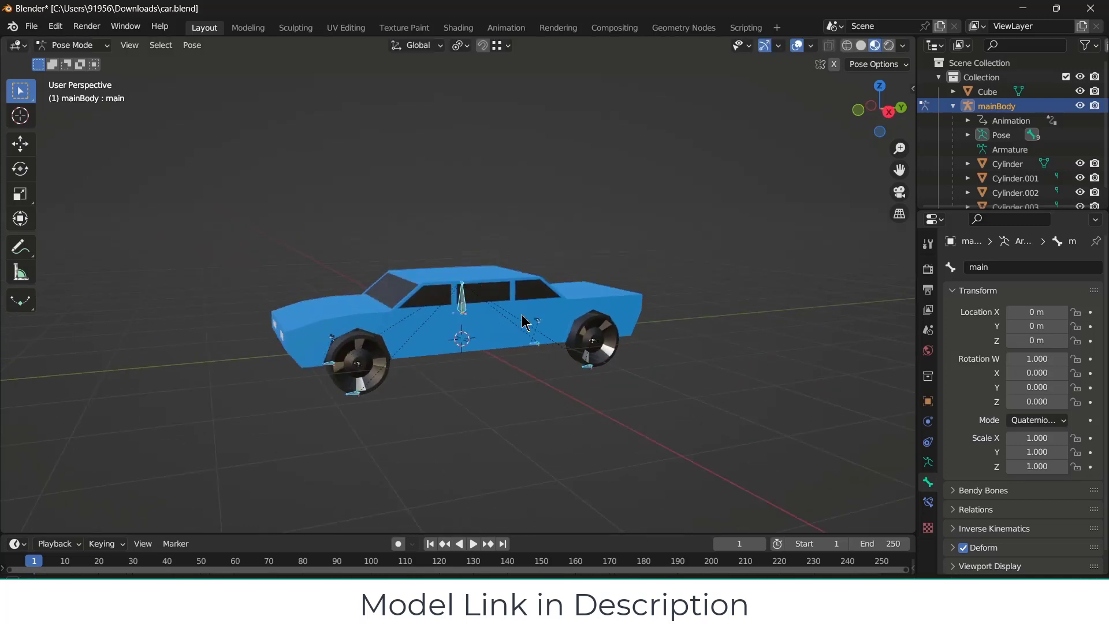
- Parent the car body object Cube to the main bone of the mainBody armature
scroll(352, 226, up, 3)
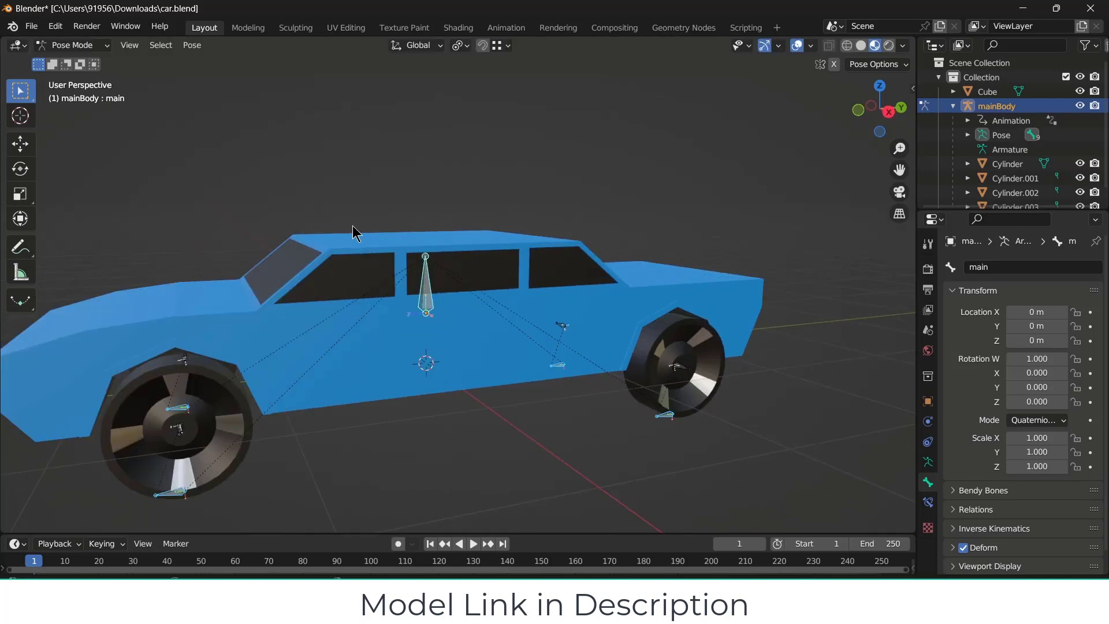
shift+click(432, 302)
shift+click(431, 299)
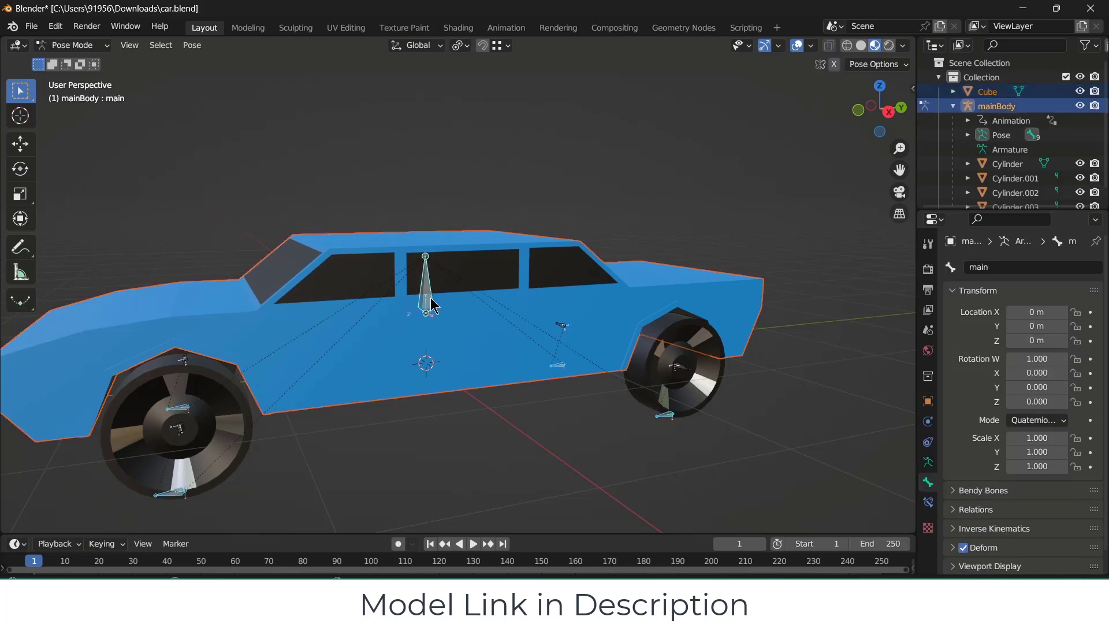
key(ctrl+p)
click(431, 298)
- Try to move the car body Cube along the global Y axis, cancelling the move
scroll(448, 323, down, 8)
click(450, 330)
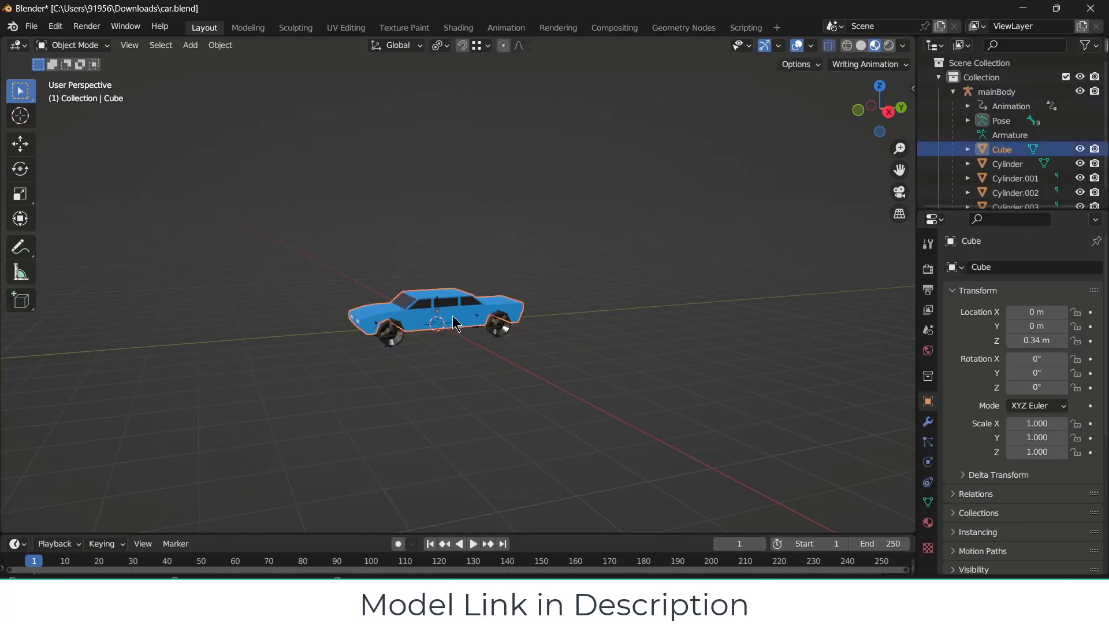
scroll(451, 329, up, 4)
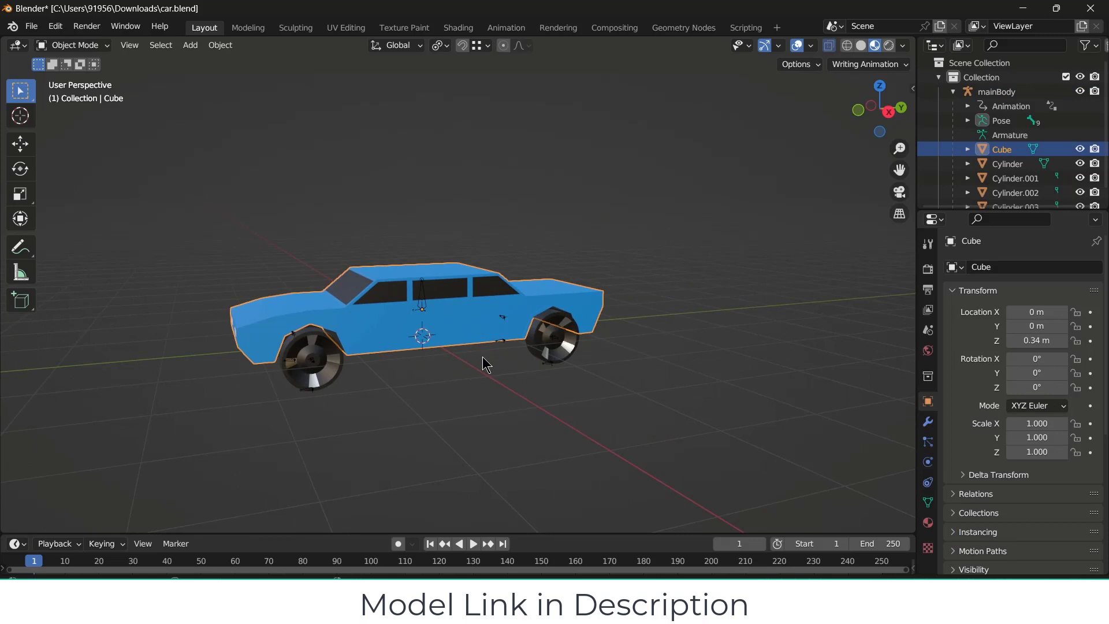
key(g)
key(y)
right_click(451, 356)
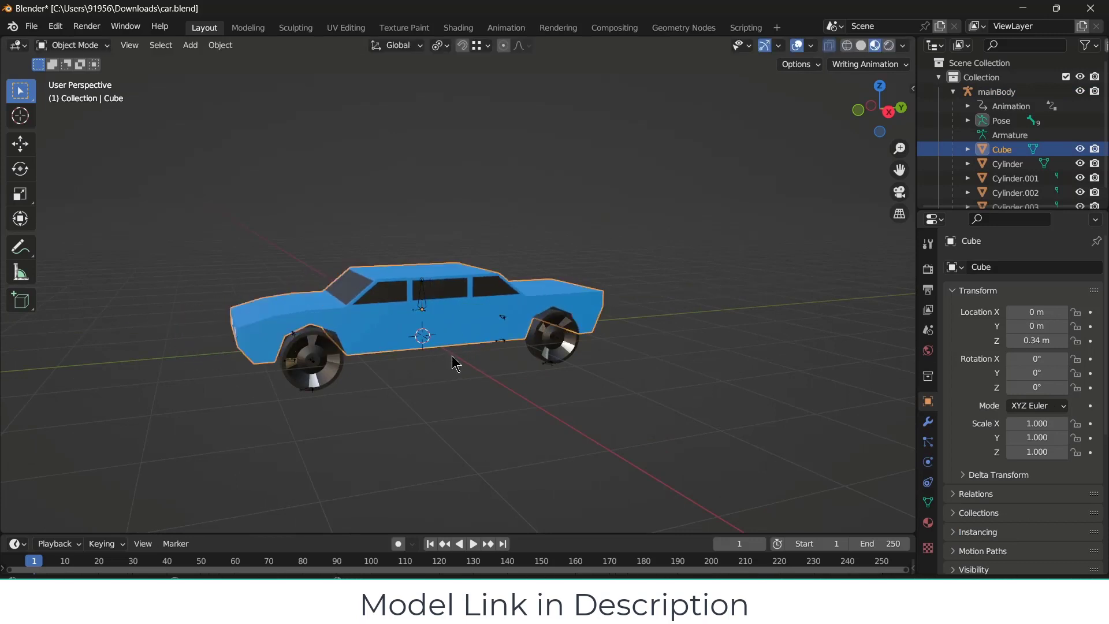
- Select the mainBody armature, switch it to Pose Mode and test-move its main bone along the global Y axis without keeping the move
click(424, 304)
key(ctrl+Tab)
key(g)
key(y)
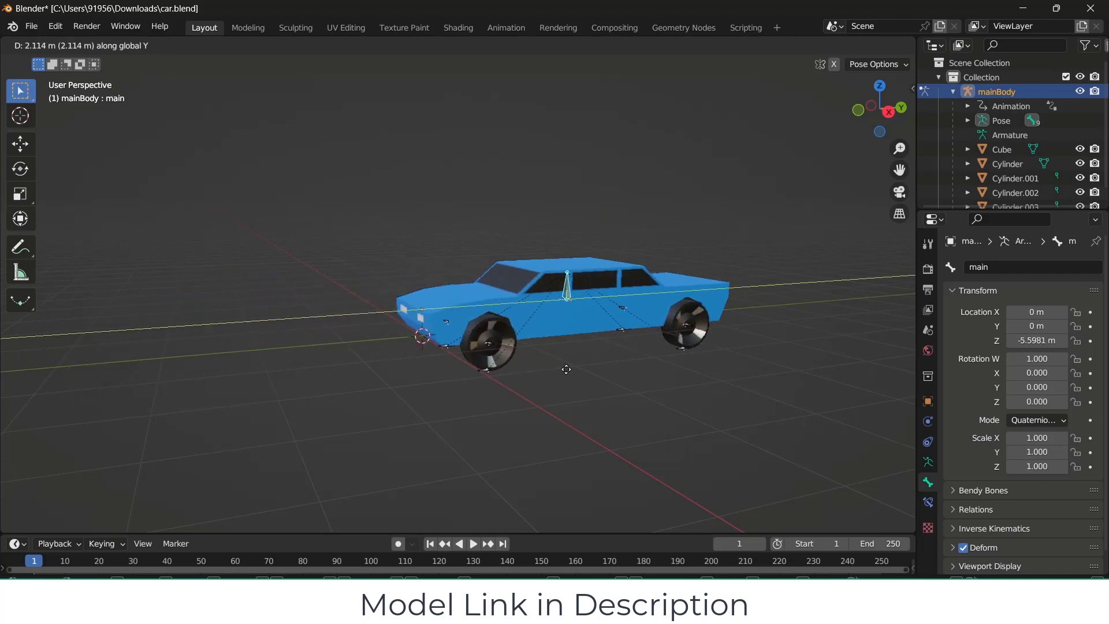
right_click(496, 417)
- Play the animation and test-move the main bone along the global Y axis, cancelling the move
click(473, 543)
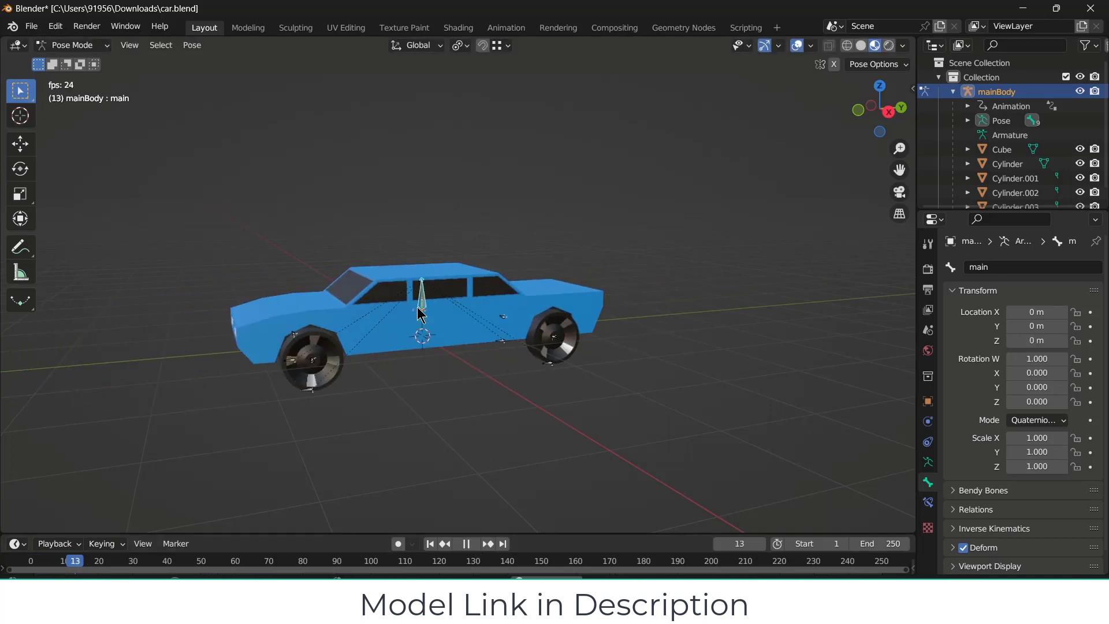
key(g)
key(y)
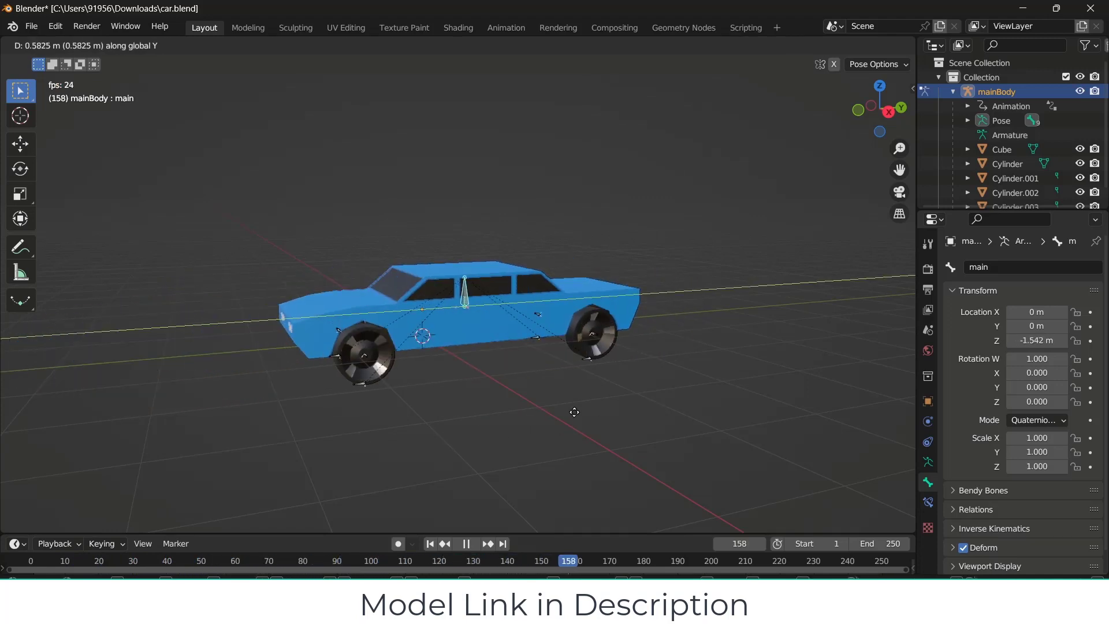
right_click(575, 411)
- Test scaling the fRmovement bone beneath the front wheel along the global Y axis during playback, cancelling the scale
scroll(272, 358, up, 6)
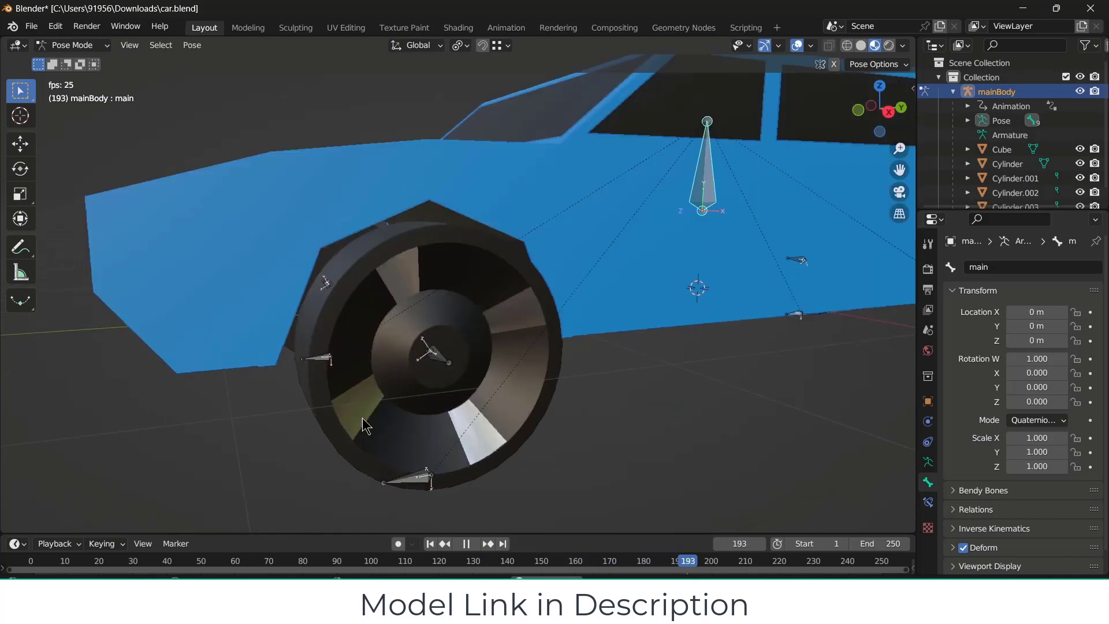
click(415, 480)
scroll(662, 397, down, 6)
middle_drag(712, 371, 672, 387)
scroll(594, 415, up, 4)
key(s)
key(y)
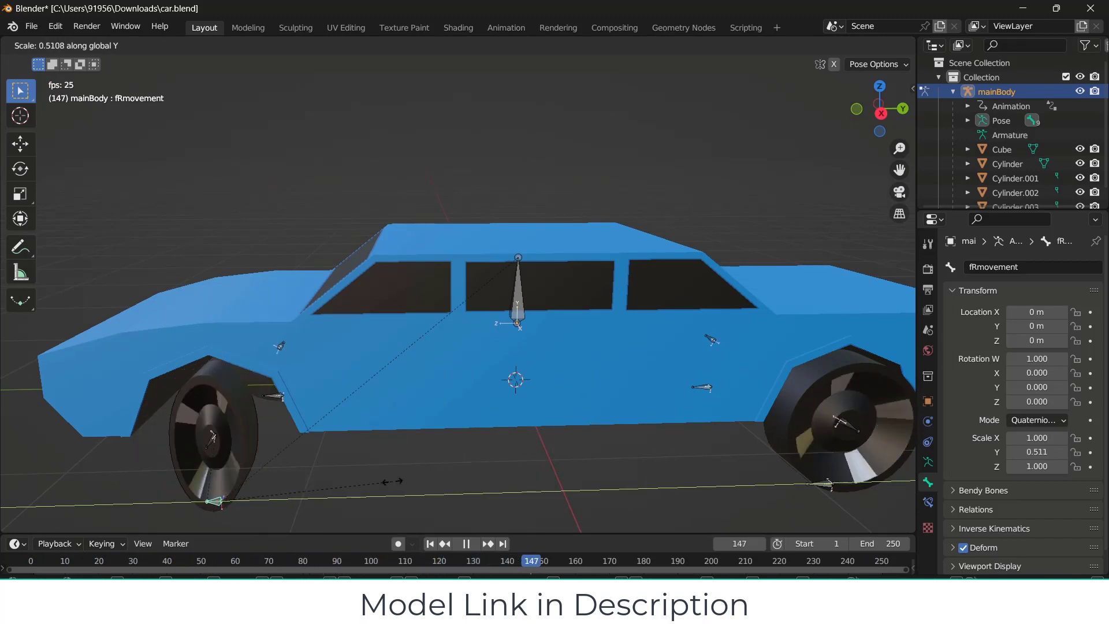
right_click(467, 484)
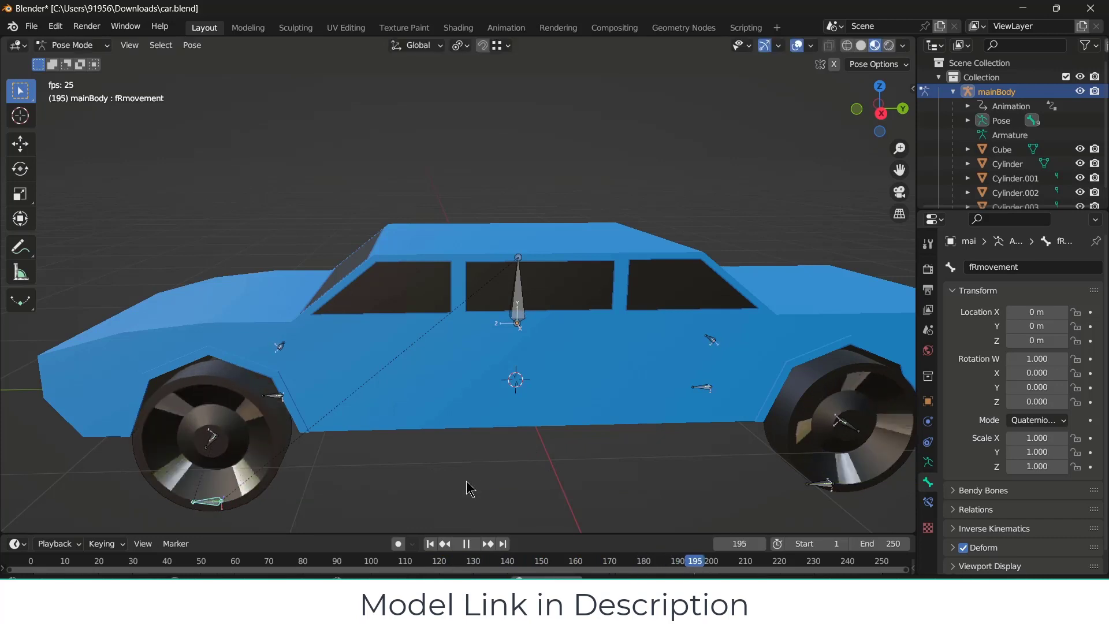
- Inspect the playing rig from the car's front, stop the playback and return to frame 1
scroll(412, 467, down, 6)
middle_drag(412, 467, 569, 430)
scroll(539, 348, up, 3)
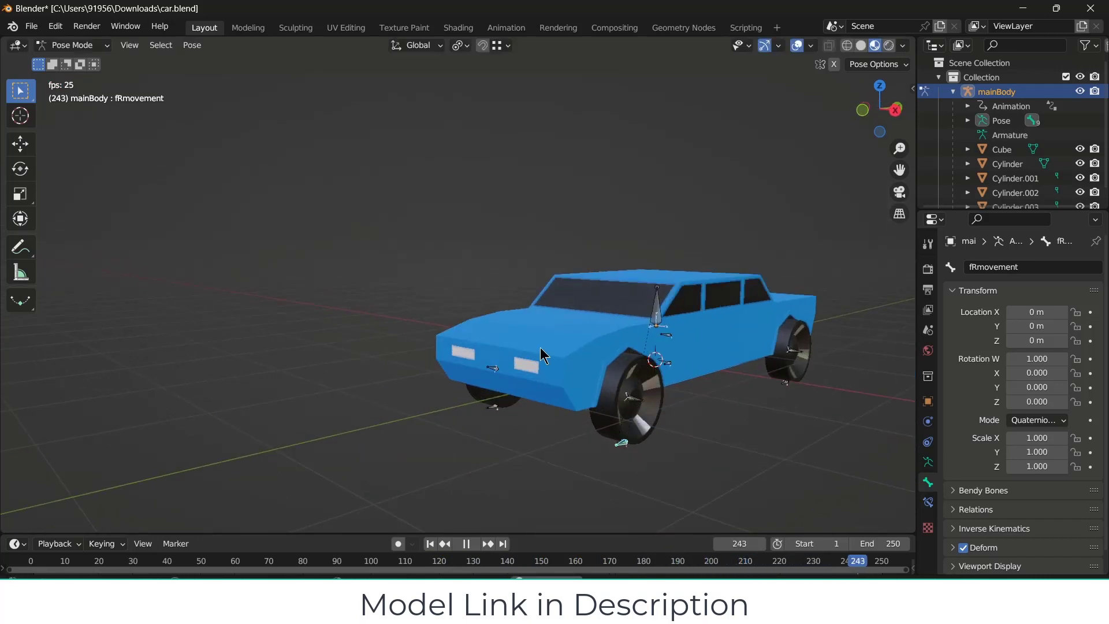
middle_drag(539, 347, 570, 382)
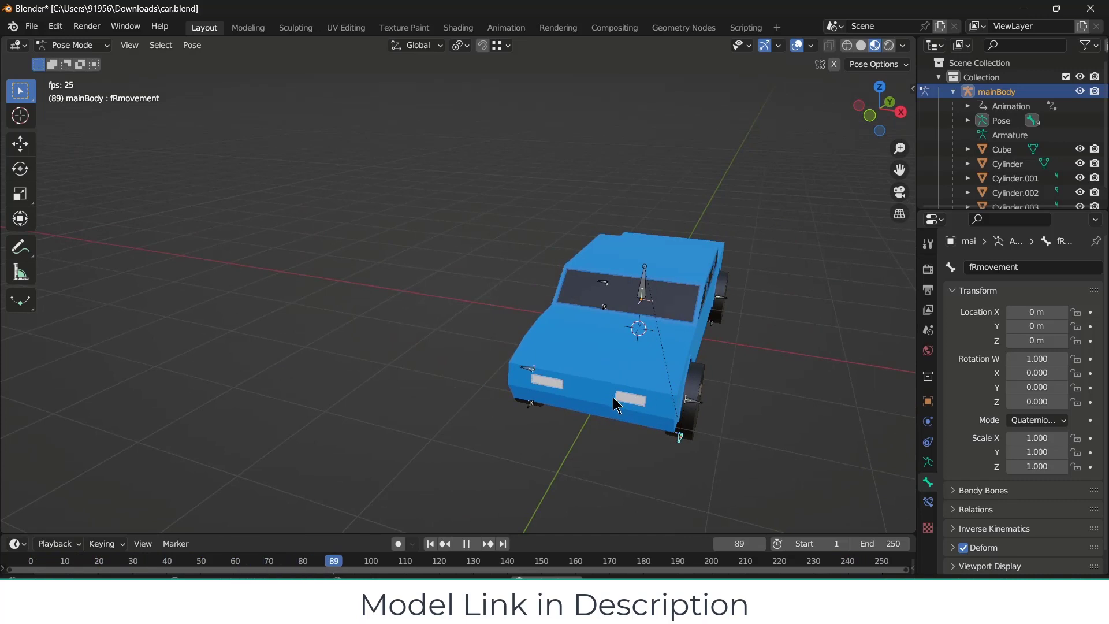
click(467, 544)
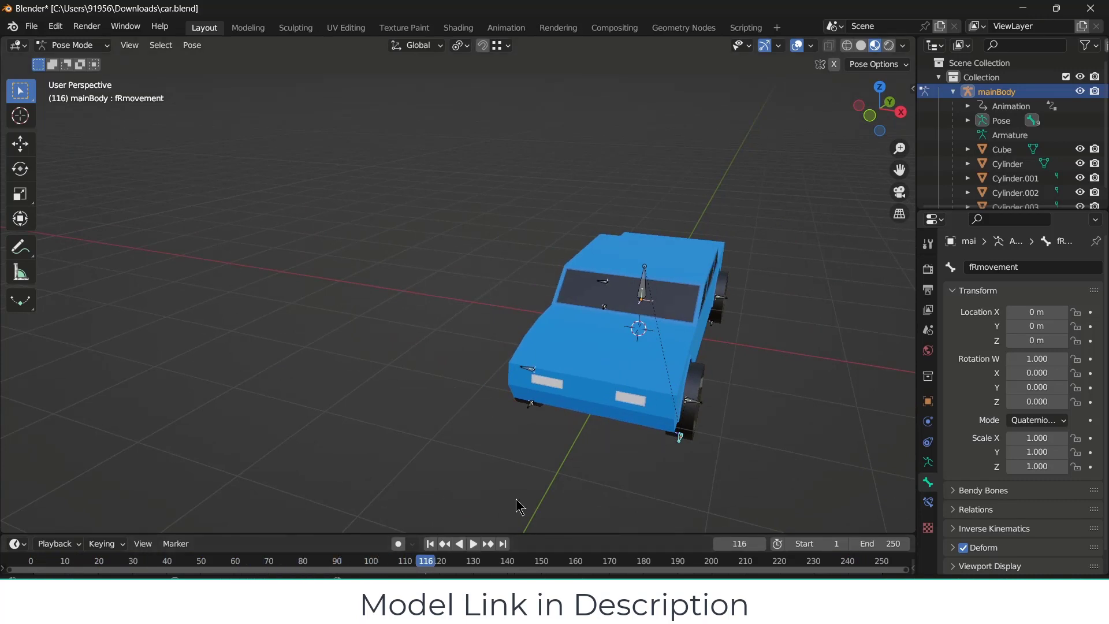
click(430, 543)
- Switch the mainBody armature to Edit Mode and add a new bone at the 3D cursor
middle_drag(599, 452, 569, 442)
click(72, 45)
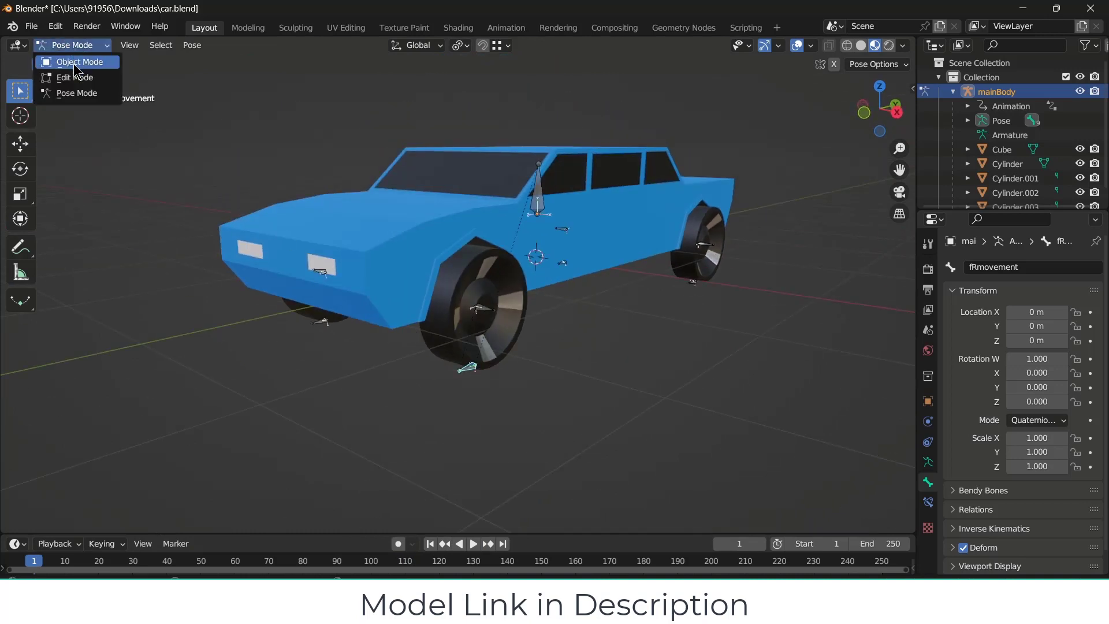
click(82, 80)
middle_drag(82, 81, 339, 166)
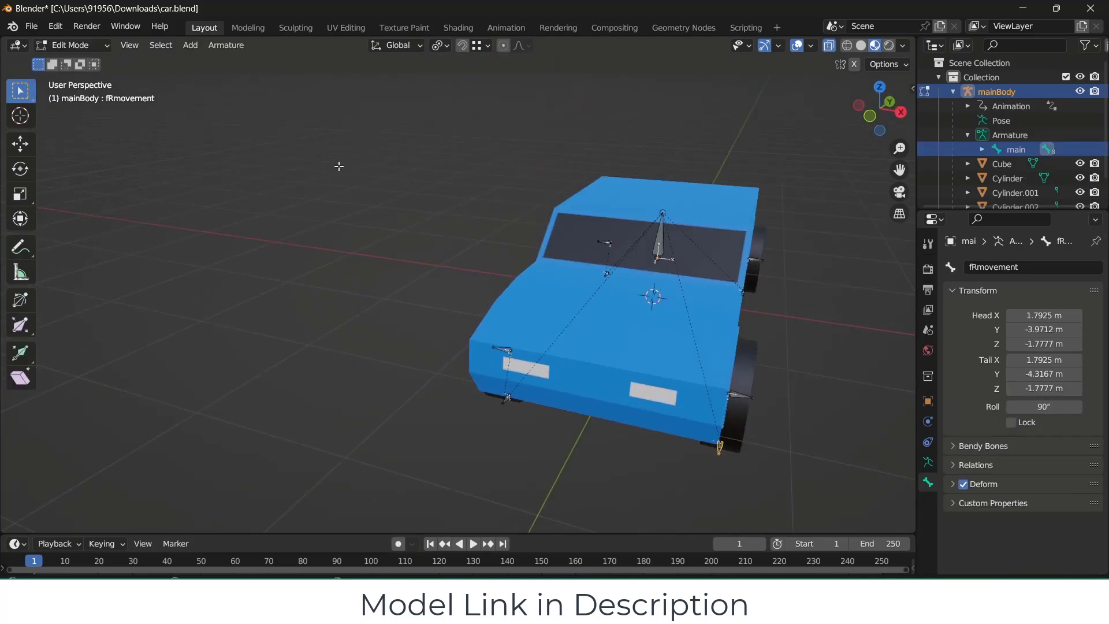
click(190, 46)
click(205, 63)
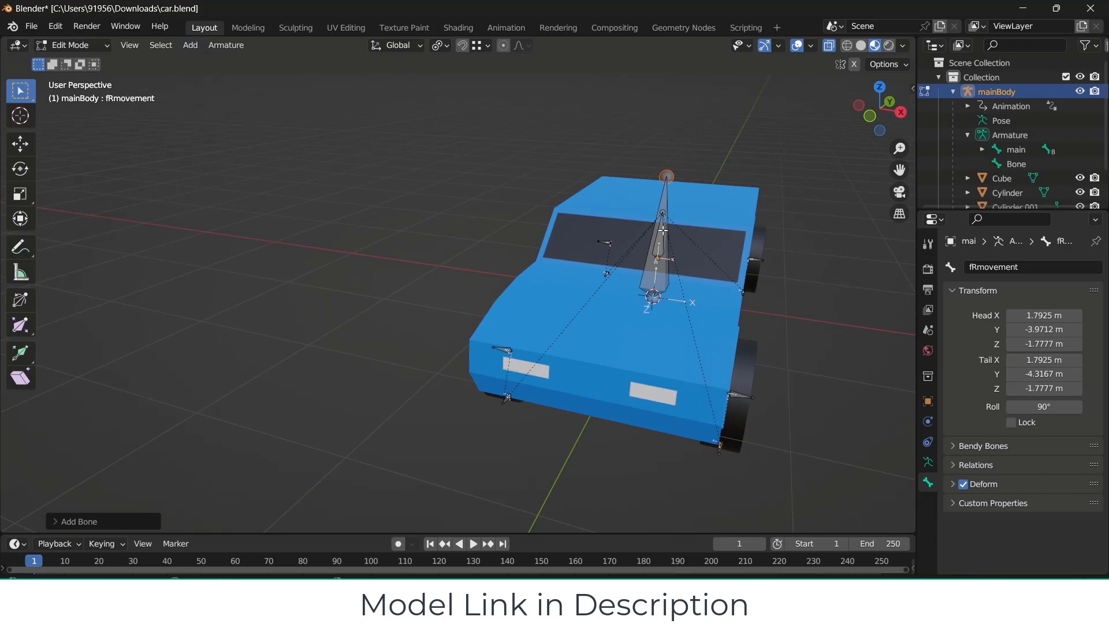
- Rotate the new bone 90° around the global Y axis
key(r)
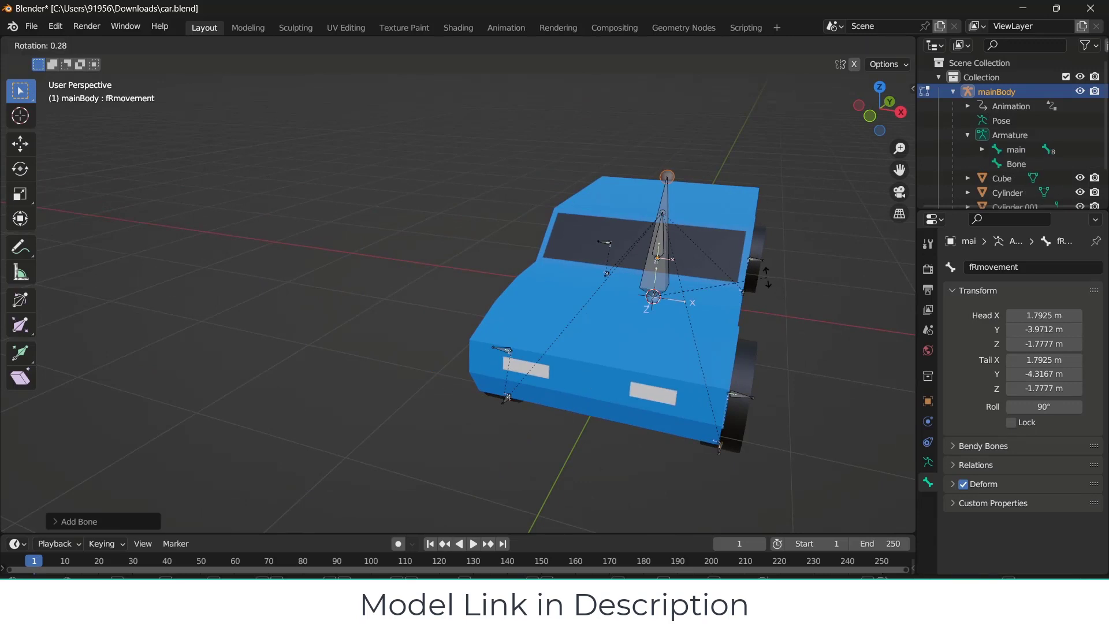
key(y)
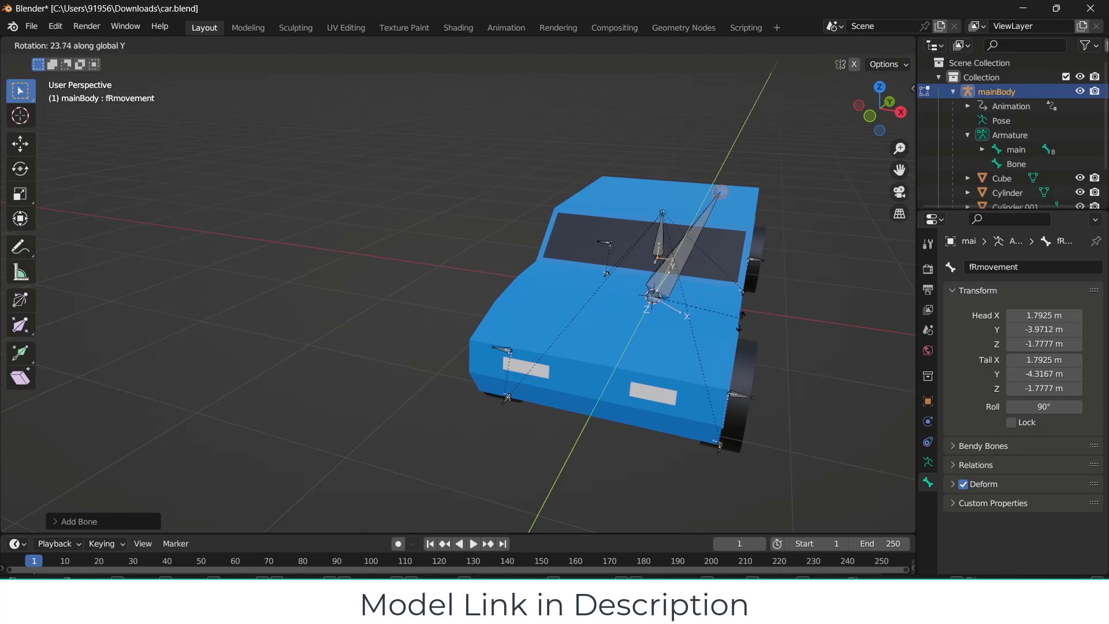
text(90)
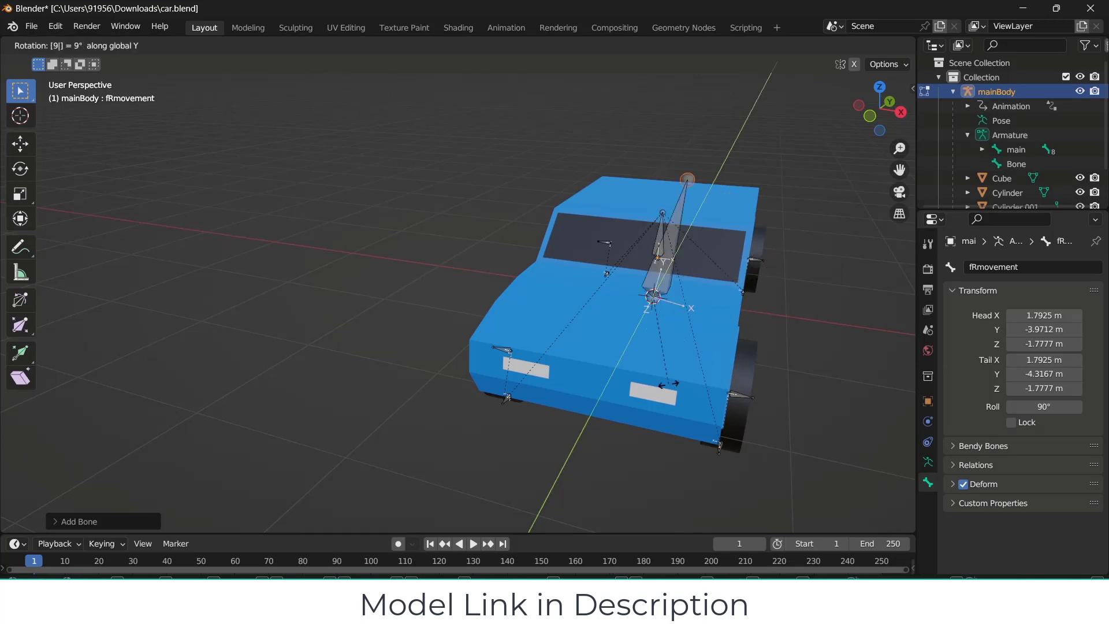
key(Return)
- Select the whole new bone and raise it along the global Z axis to a height of about 0.65 m
key(g)
key(z)
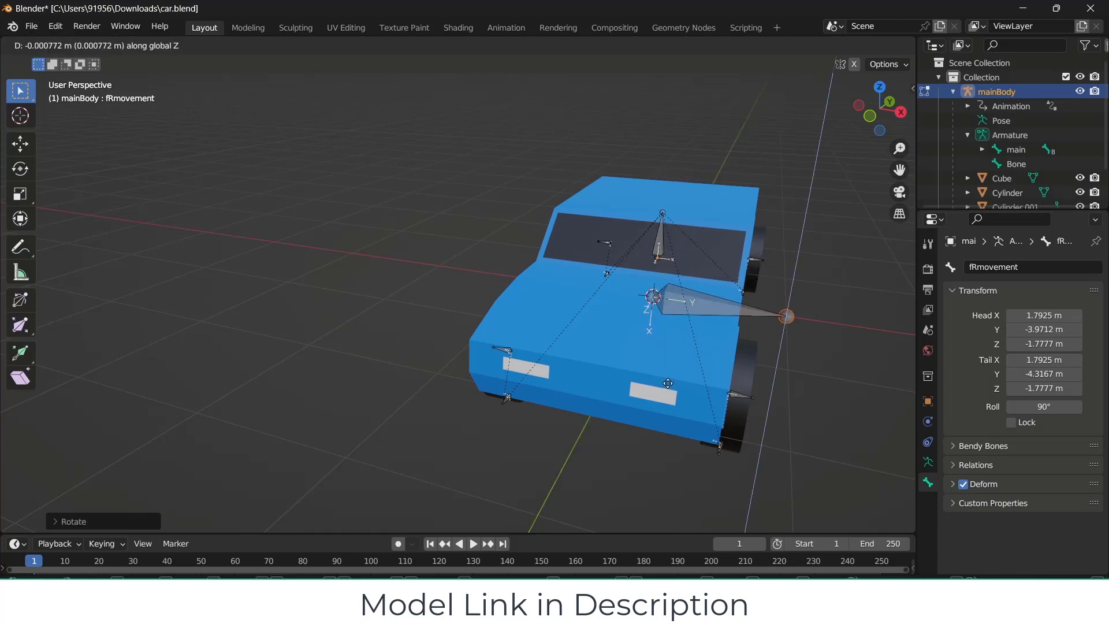
right_click(684, 311)
click(721, 312)
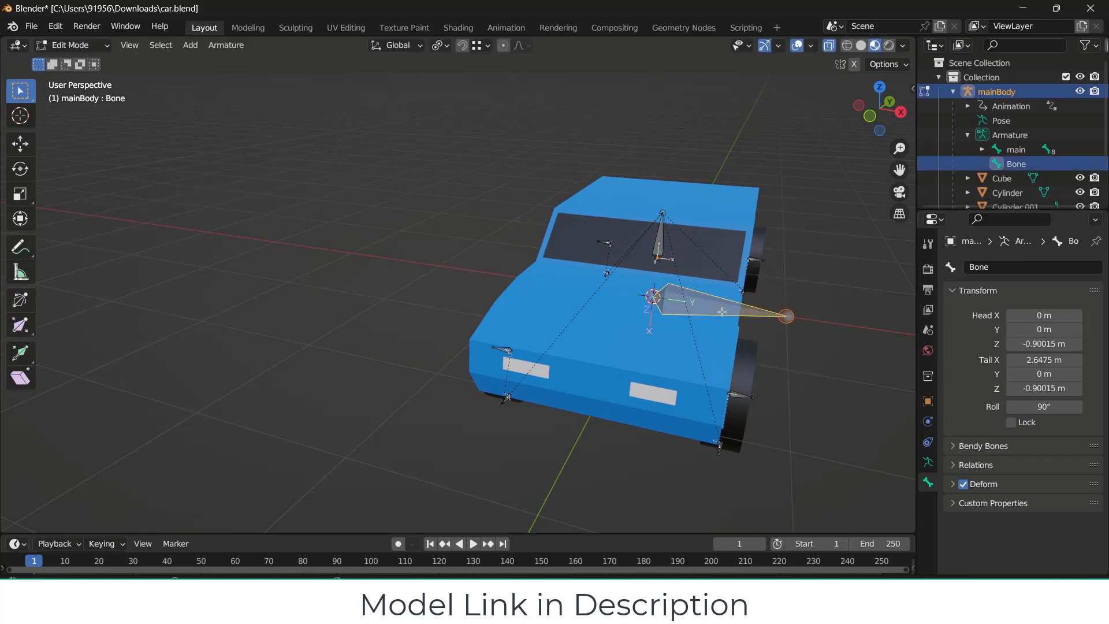
key(g)
key(z)
click(757, 264)
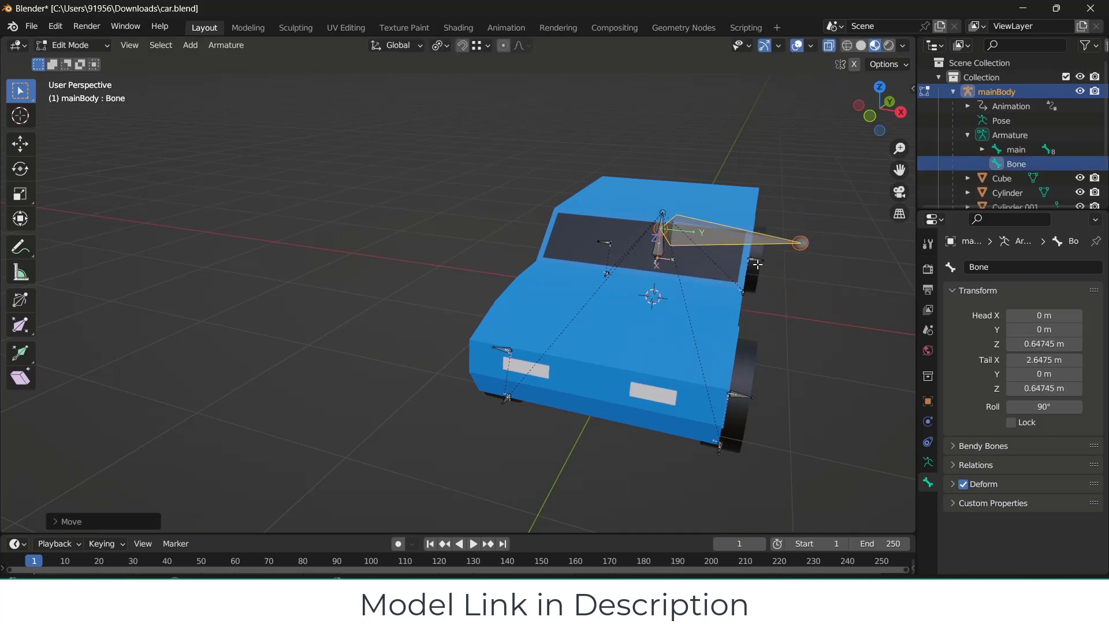
- Move the new bone to the car's front at about Y -6.01 m and shift its head to about X -1.26 m
key(g)
key(y)
click(670, 360)
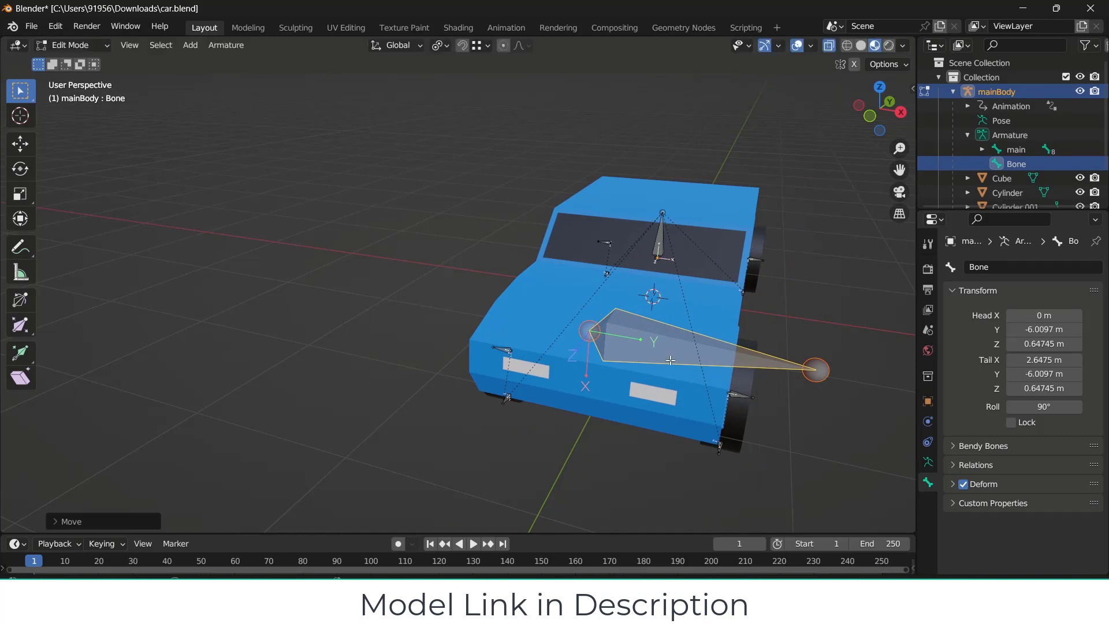
key(g)
key(x)
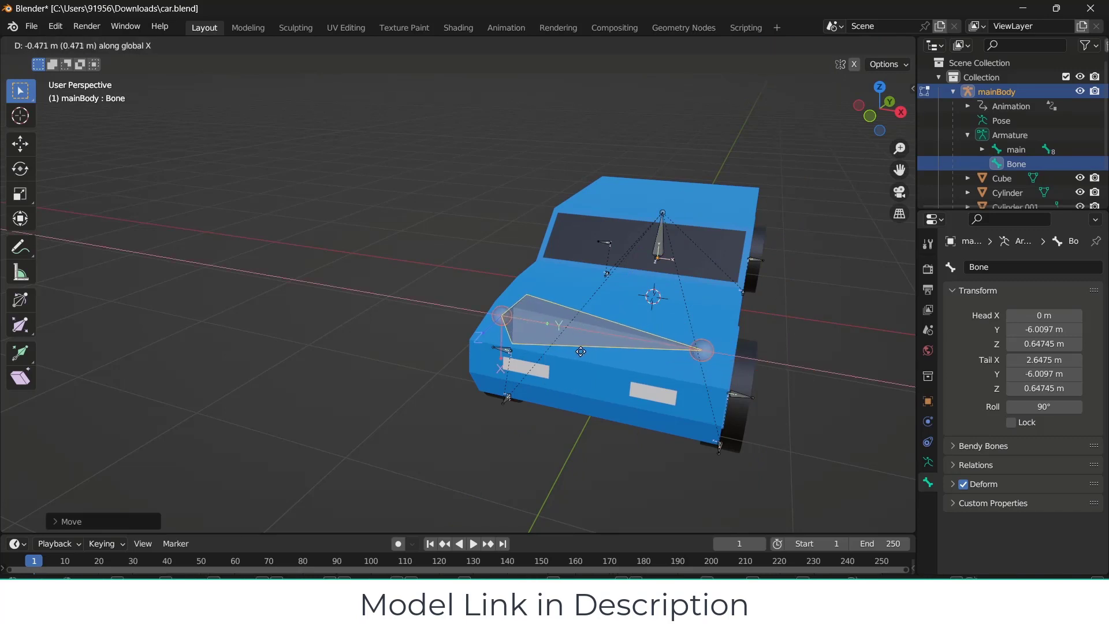
click(606, 342)
- Select the fRrotation bone at the front wheel and open the constraint settings
mouse_move(606, 342)
middle_down()
mouse_move(566, 321)
mouse_move(595, 339)
middle_up()
scroll(637, 370, up, 6)
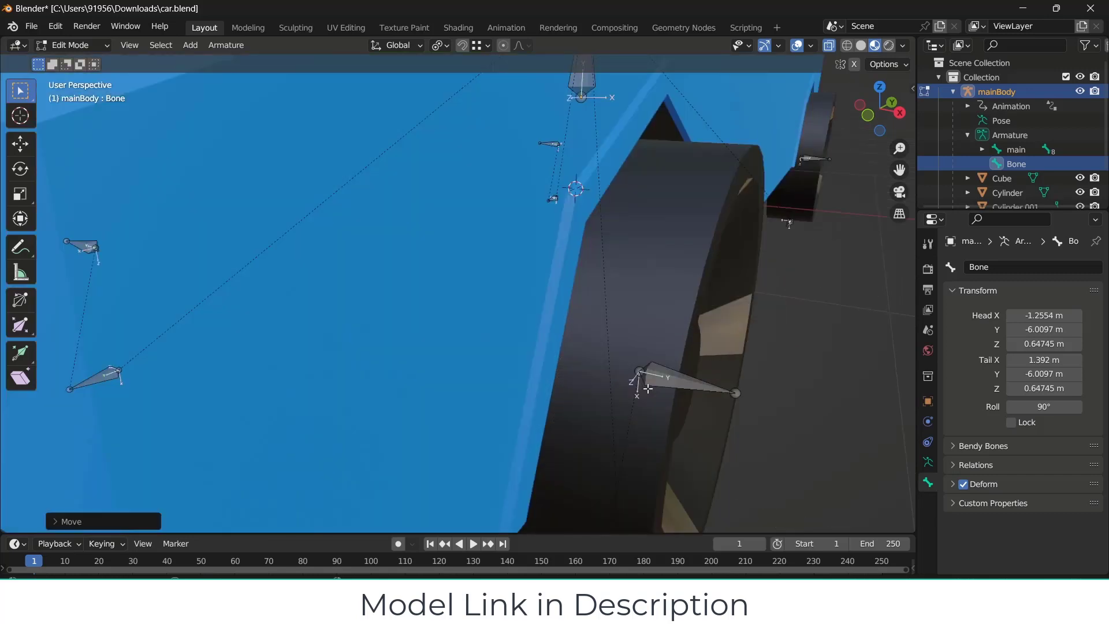
scroll(641, 387, down, 6)
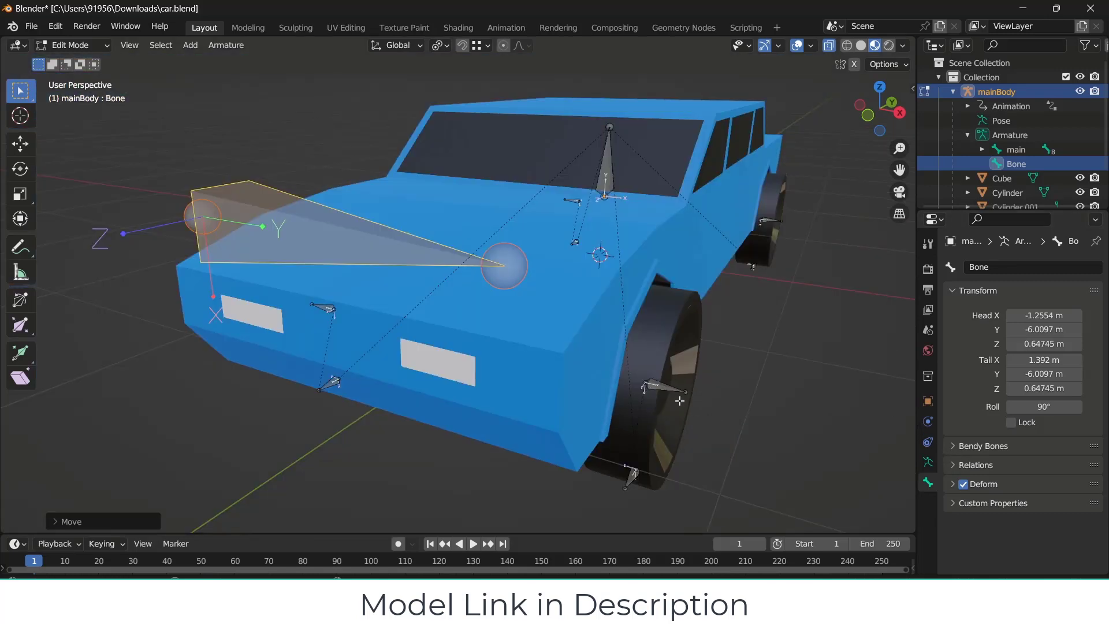
click(667, 390)
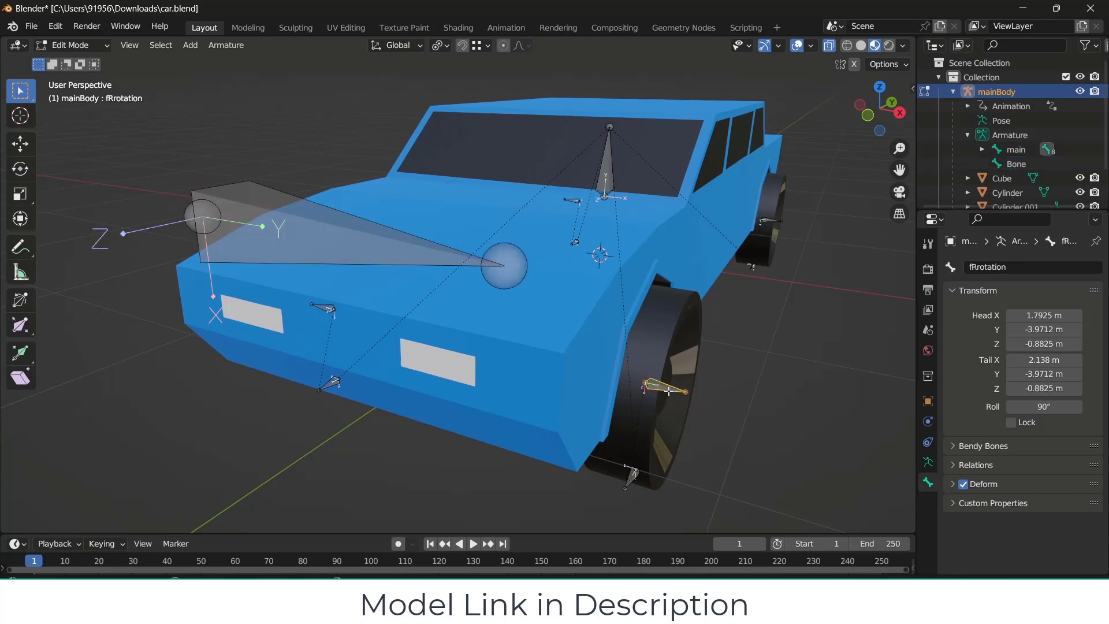
click(928, 443)
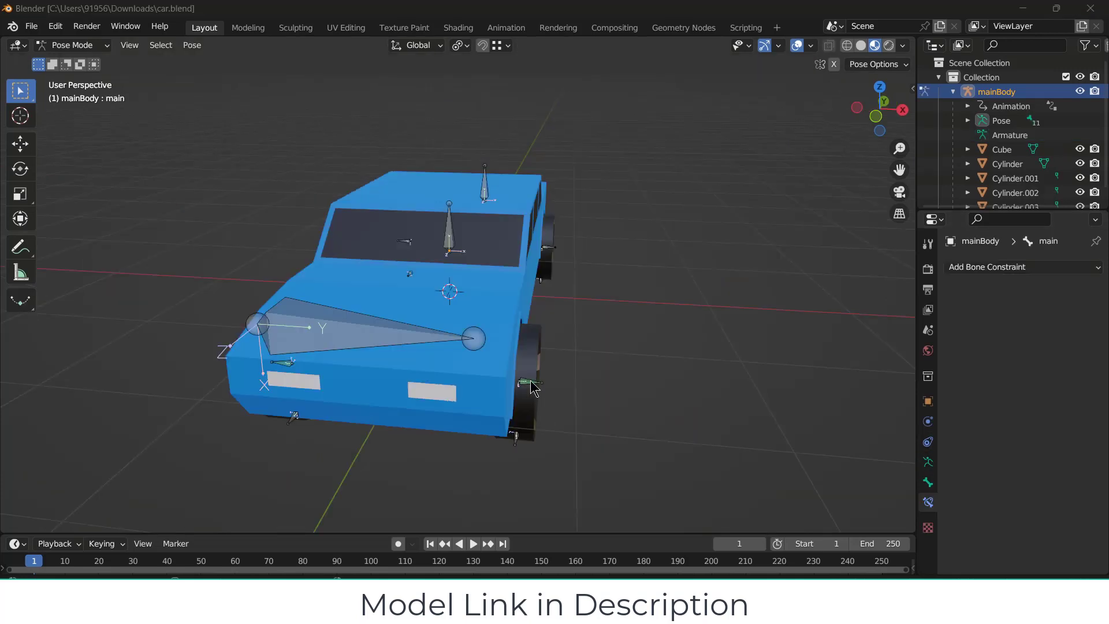
- In Pose Mode, remove the Transformation constraint from the fRrotation bone
click(530, 384)
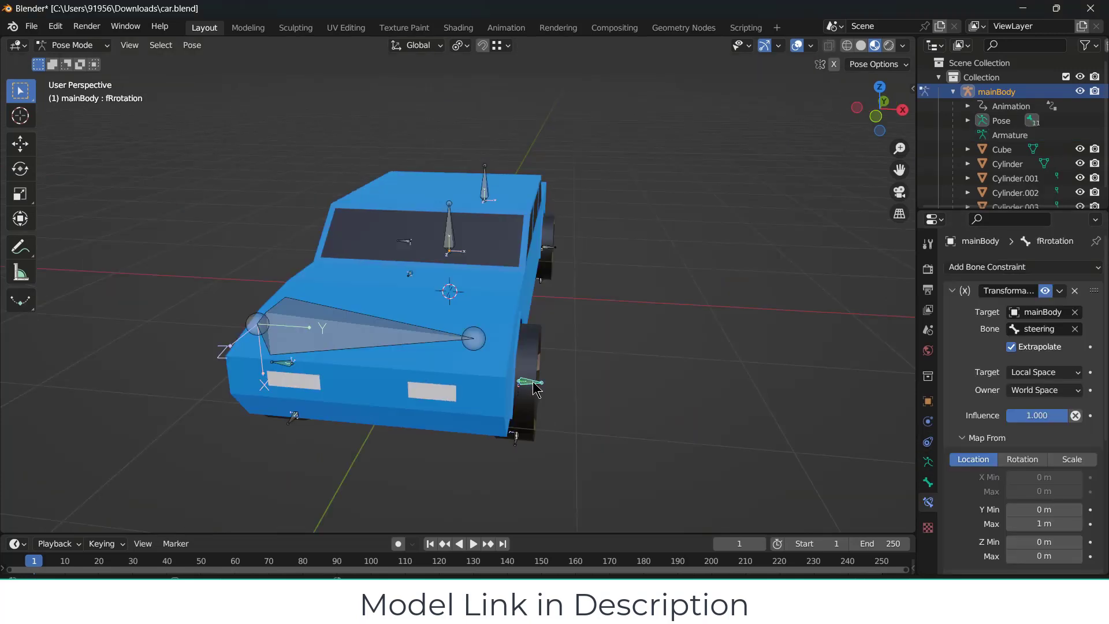
scroll(507, 338, down, 1)
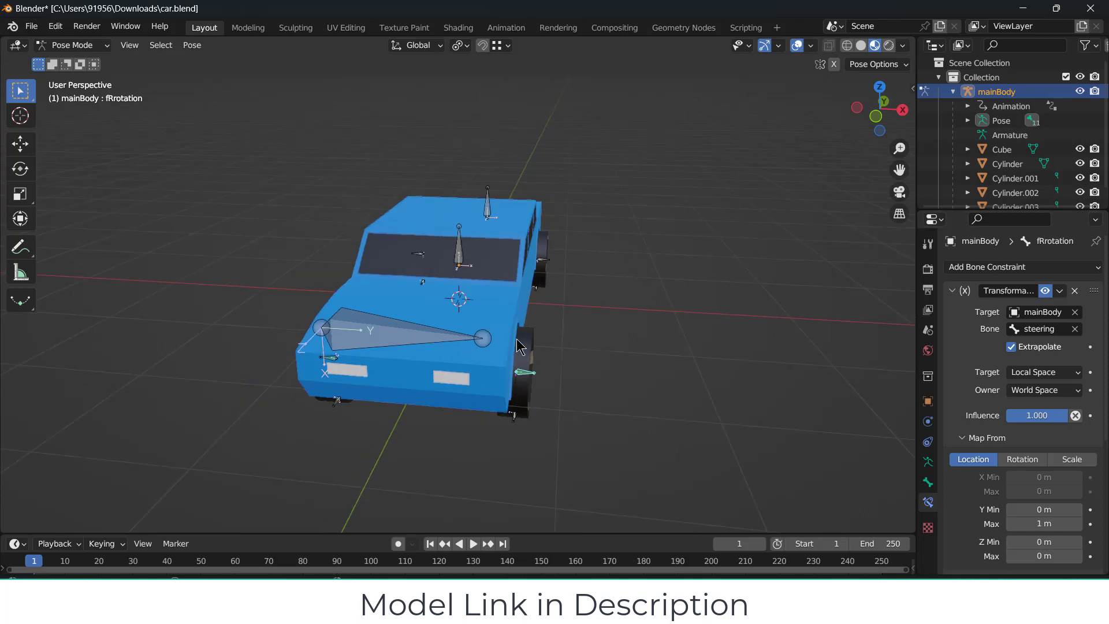
mouse_move(510, 339)
middle_down()
mouse_move(593, 322)
mouse_move(571, 313)
mouse_move(495, 342)
middle_up()
scroll(364, 317, up, 2)
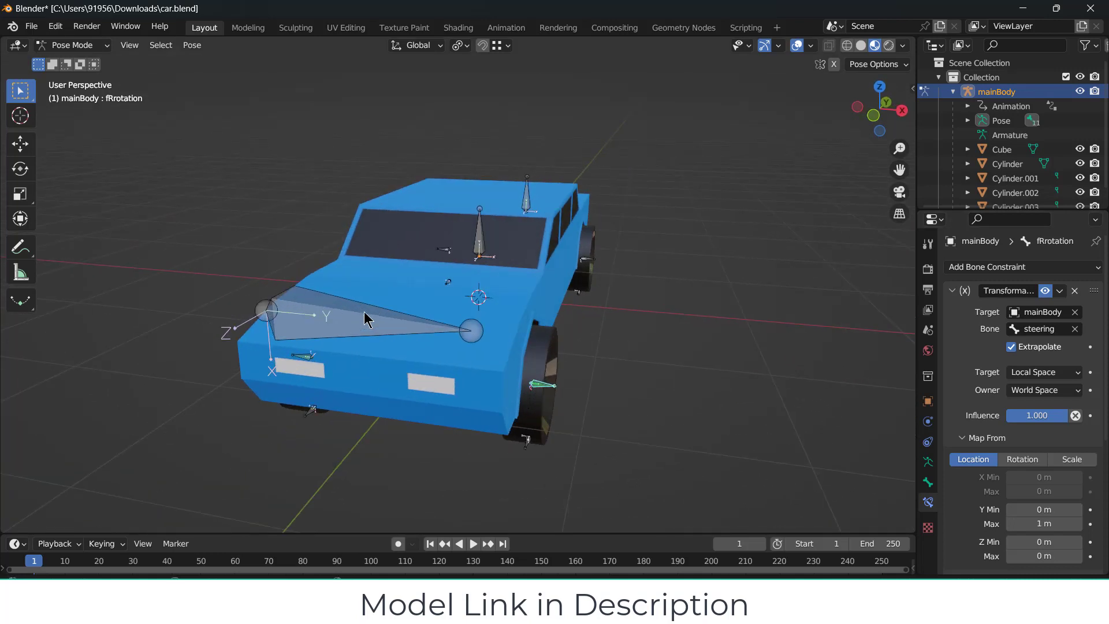
click(391, 328)
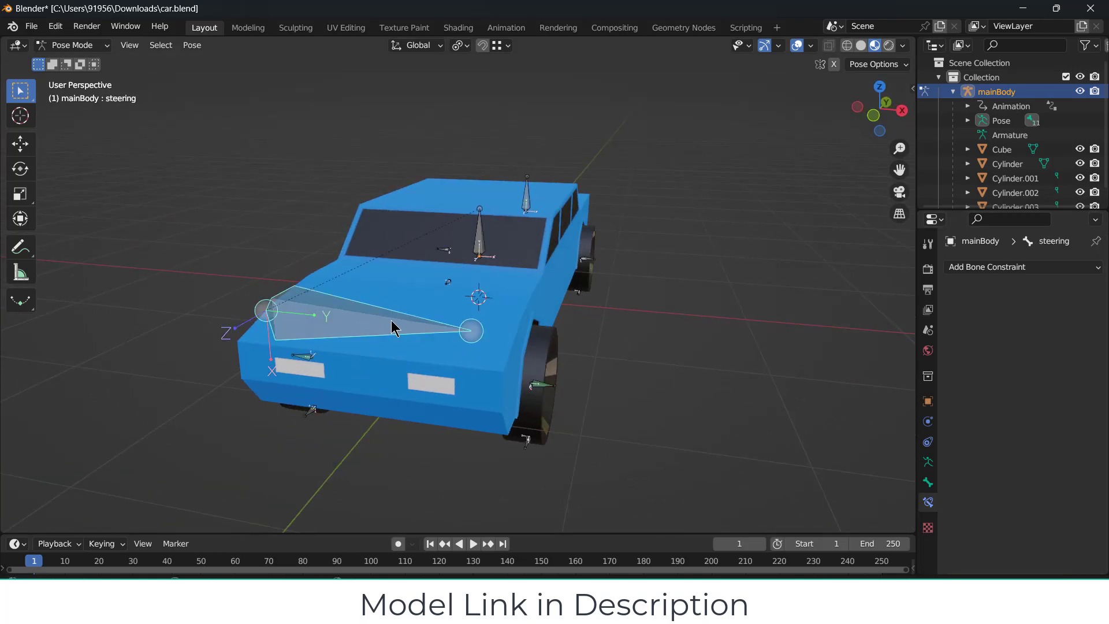
click(549, 386)
click(1074, 291)
- Remove the Transformation constraint from the fLrotation bone on the opposite front wheel
middle_drag(775, 324, 569, 365)
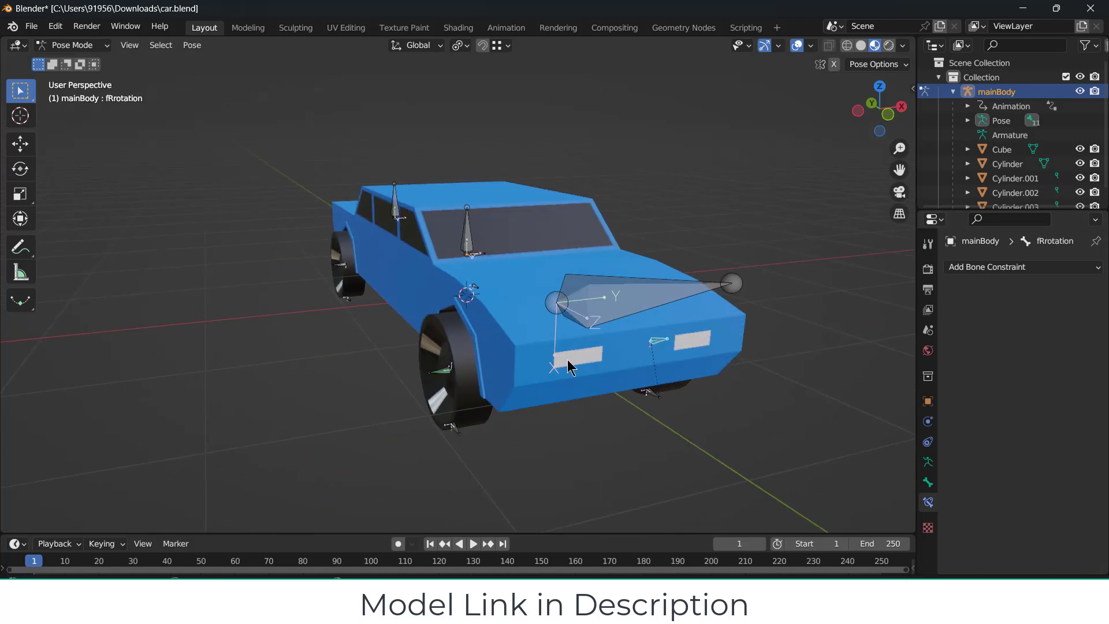
click(437, 372)
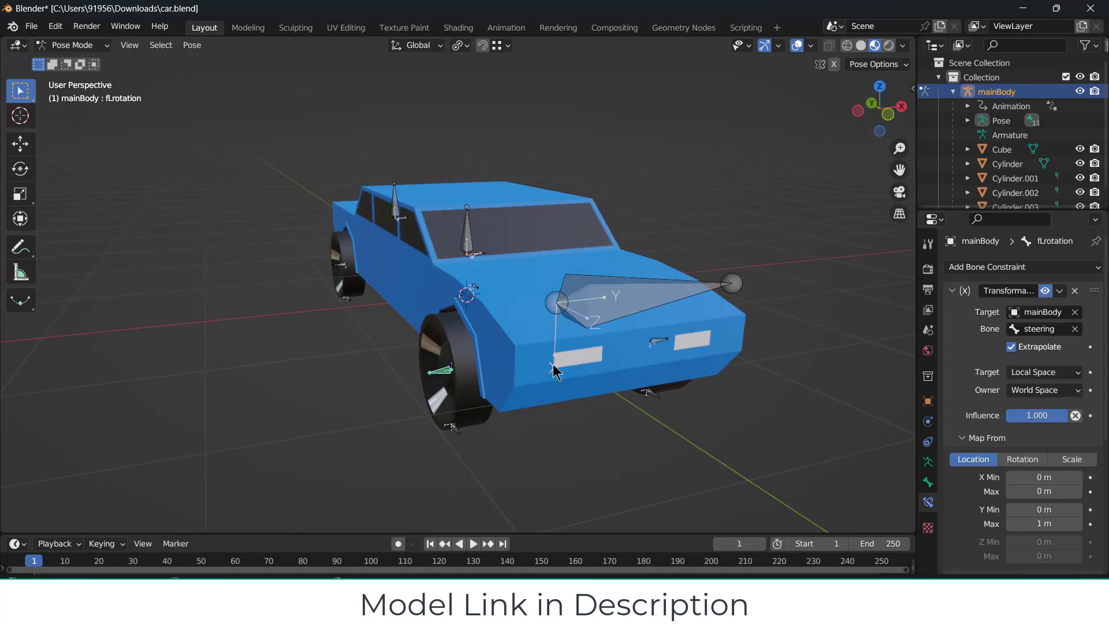
click(1074, 290)
middle_drag(527, 380, 477, 372)
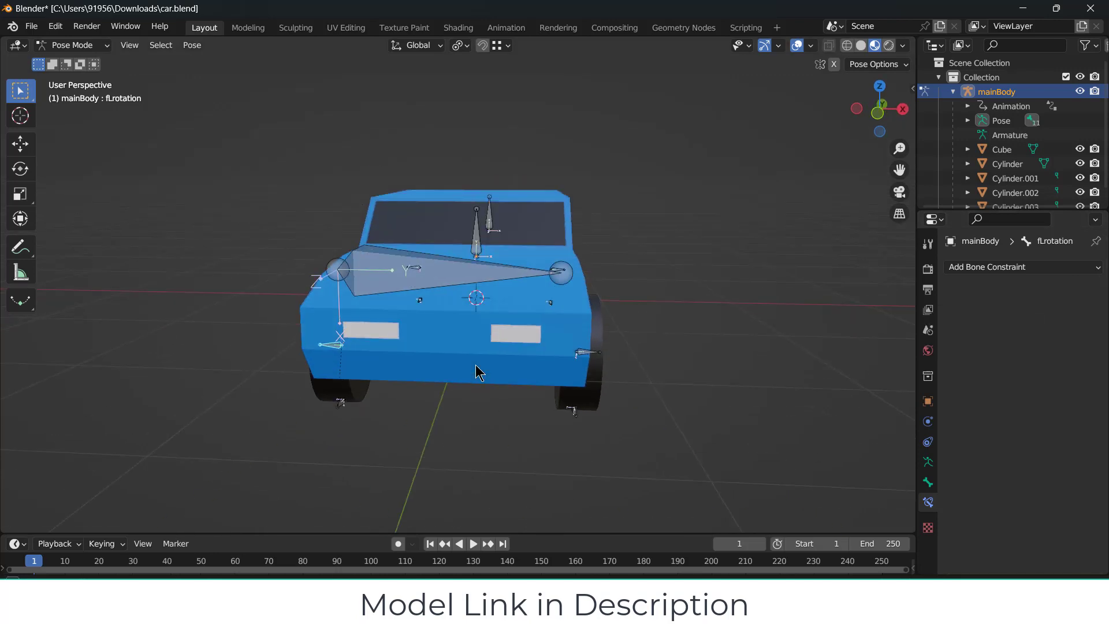
- Select the fRmovement bone beneath the front wheel and add a Transformation bone constraint to it
middle_drag(557, 352, 500, 322)
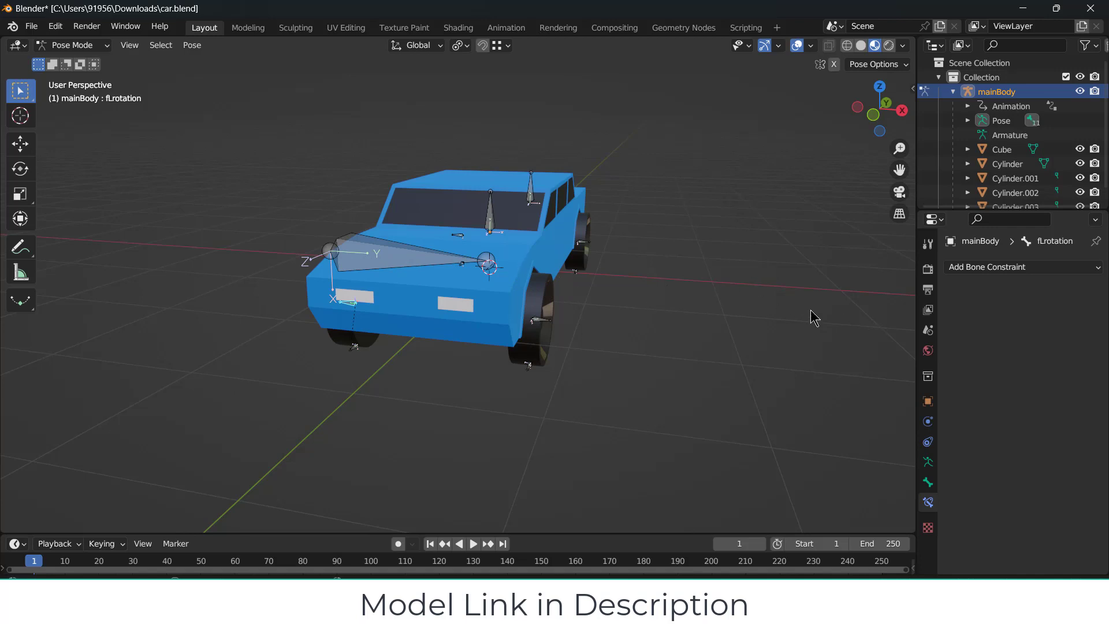
scroll(524, 393, up, 3)
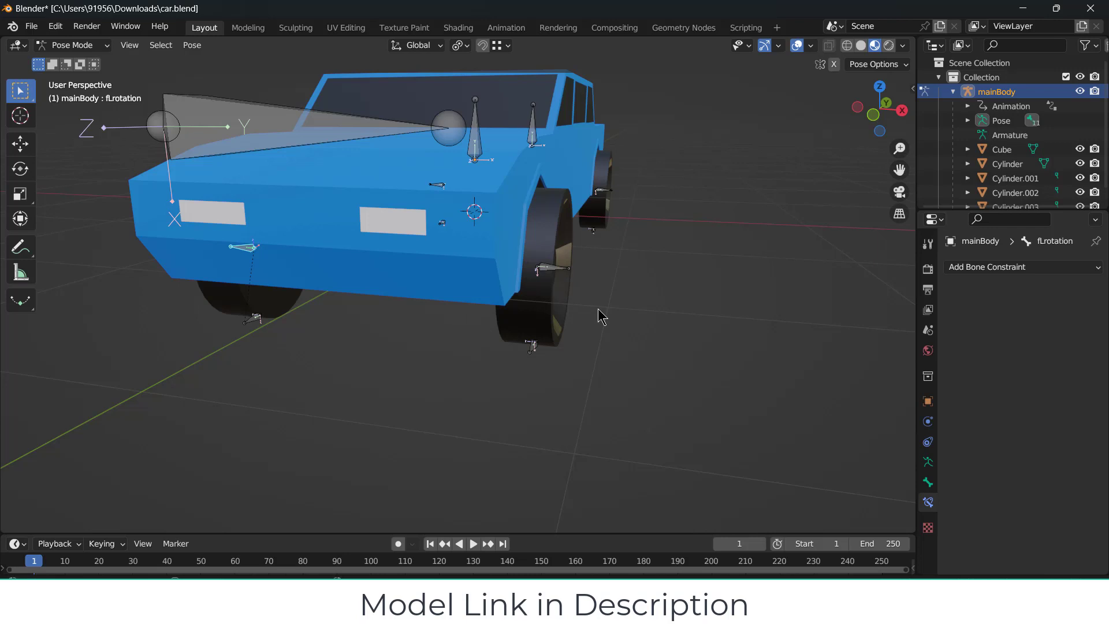
click(532, 347)
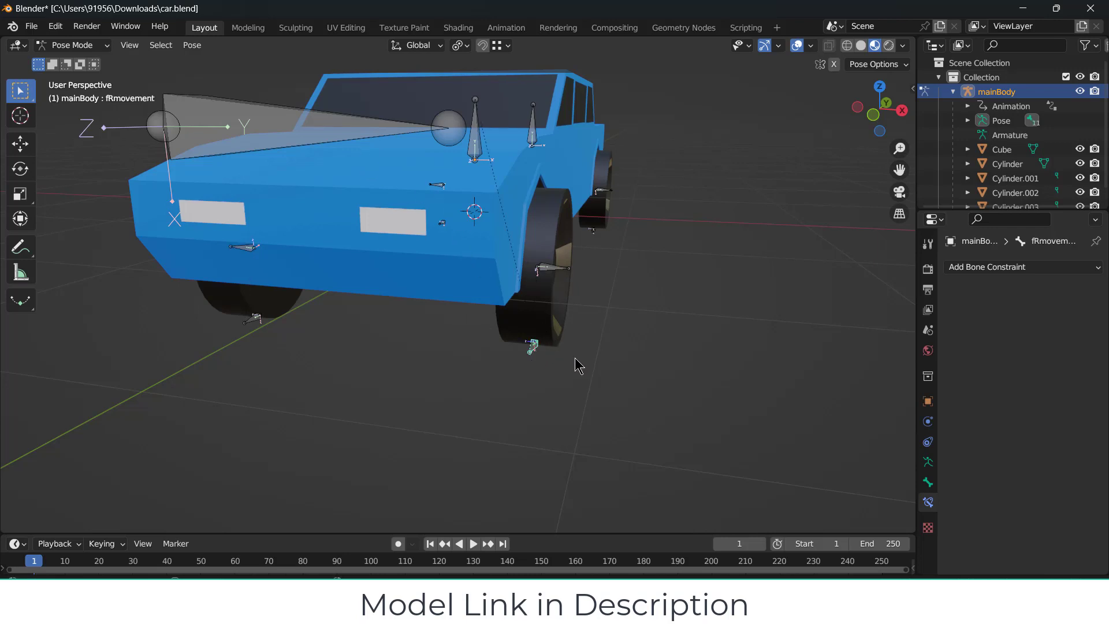
click(1053, 269)
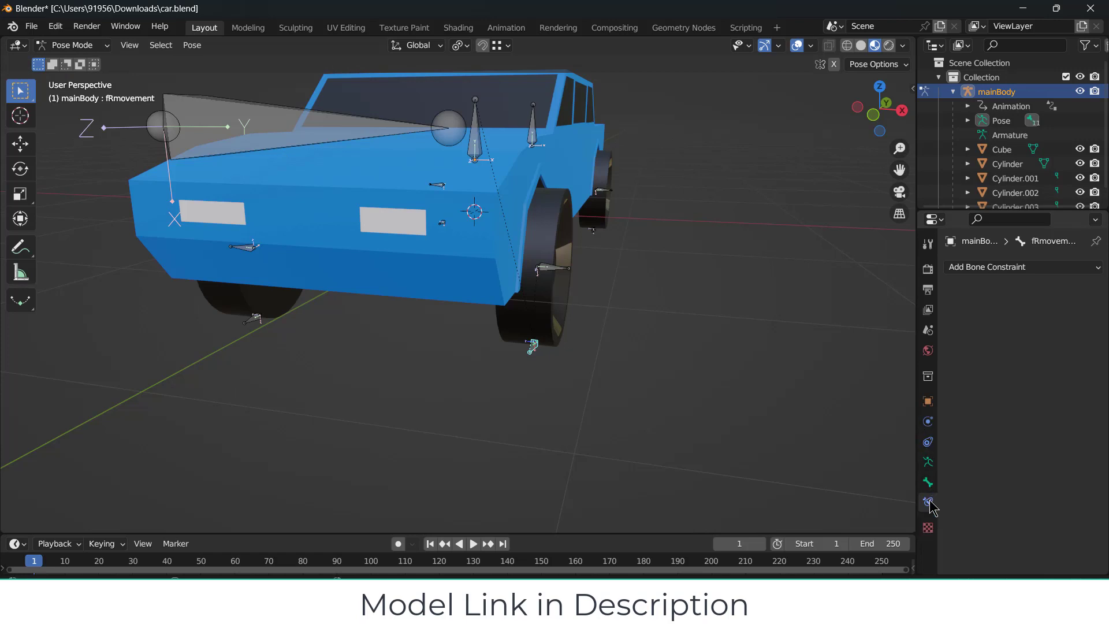
click(1071, 267)
click(864, 448)
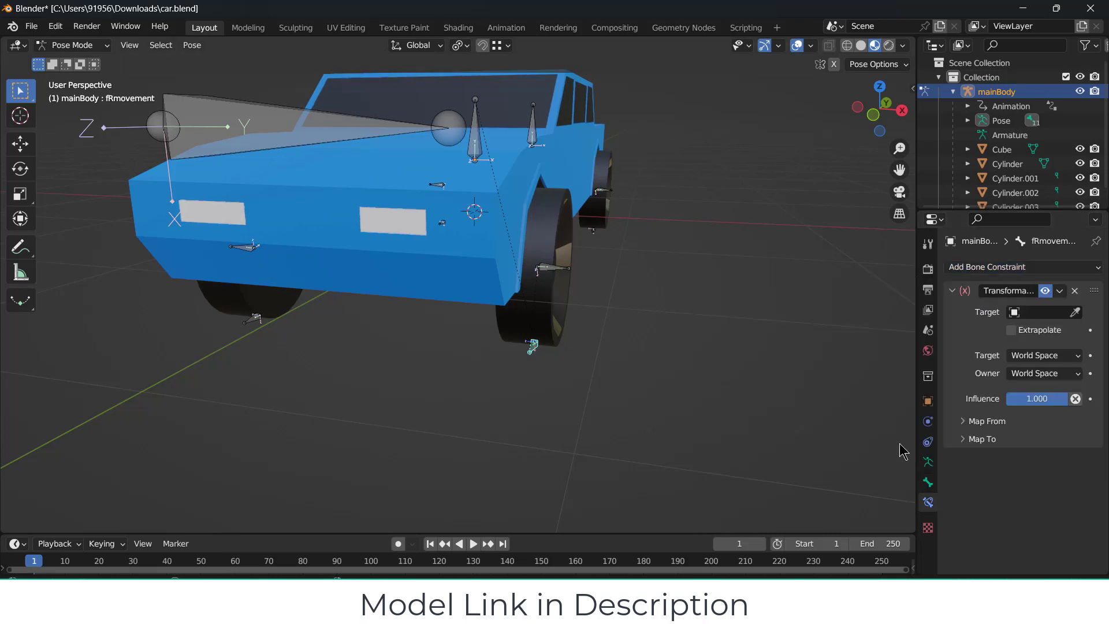
- Set the constraint's target to the mainBody armature and its target bone to steering
click(1075, 311)
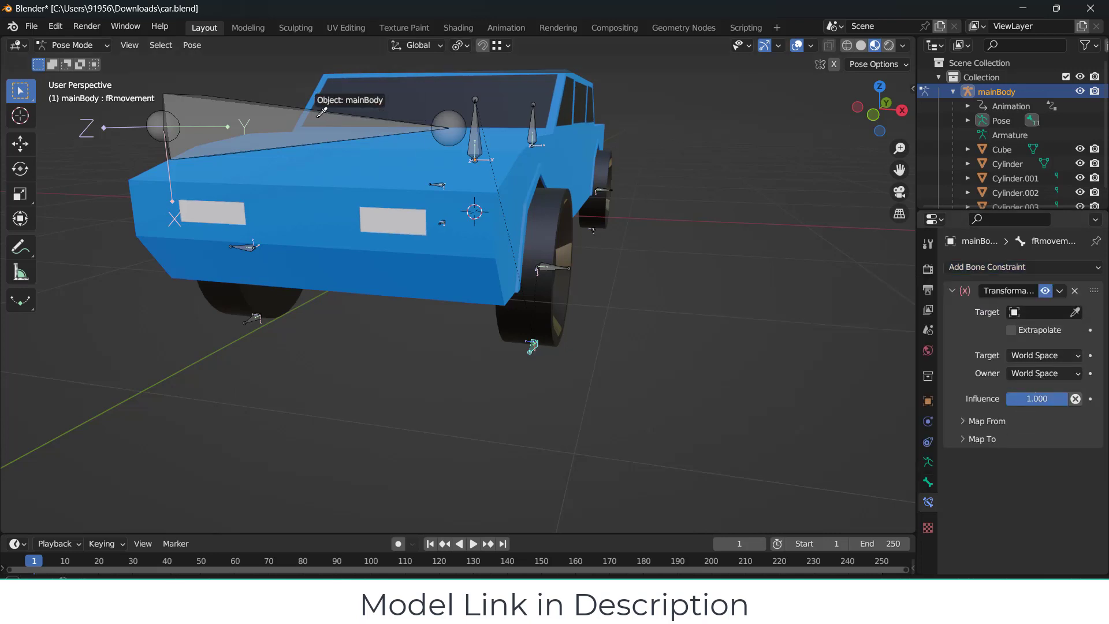
click(260, 109)
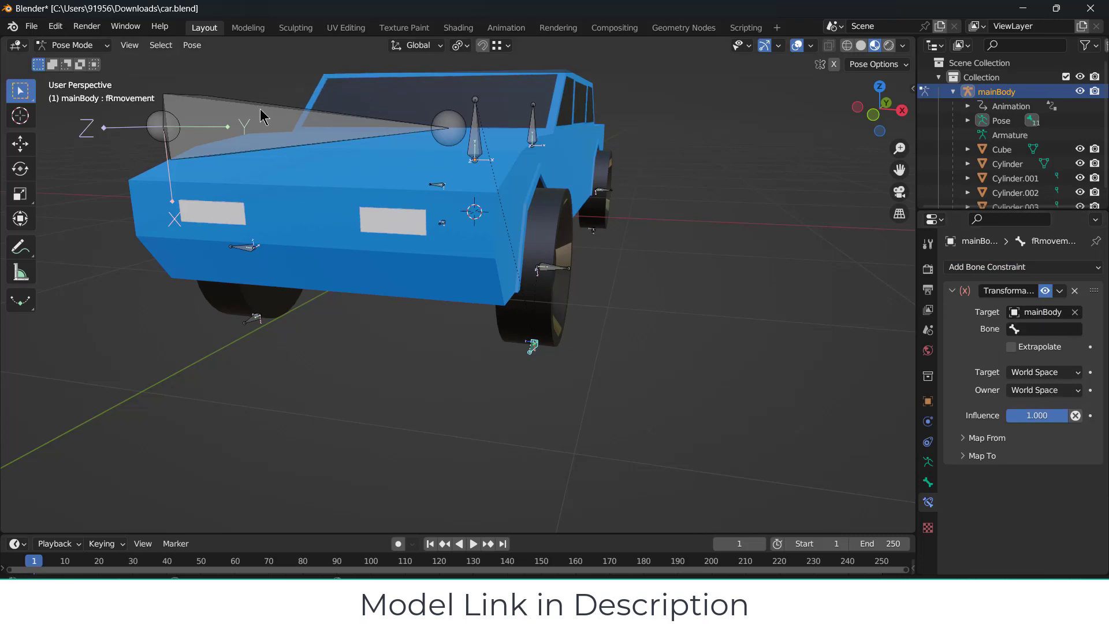
click(1028, 329)
text(s)
click(1031, 348)
- Set the constraint's Map From location X Max to 1 m
click(986, 438)
scroll(982, 427, down, 1)
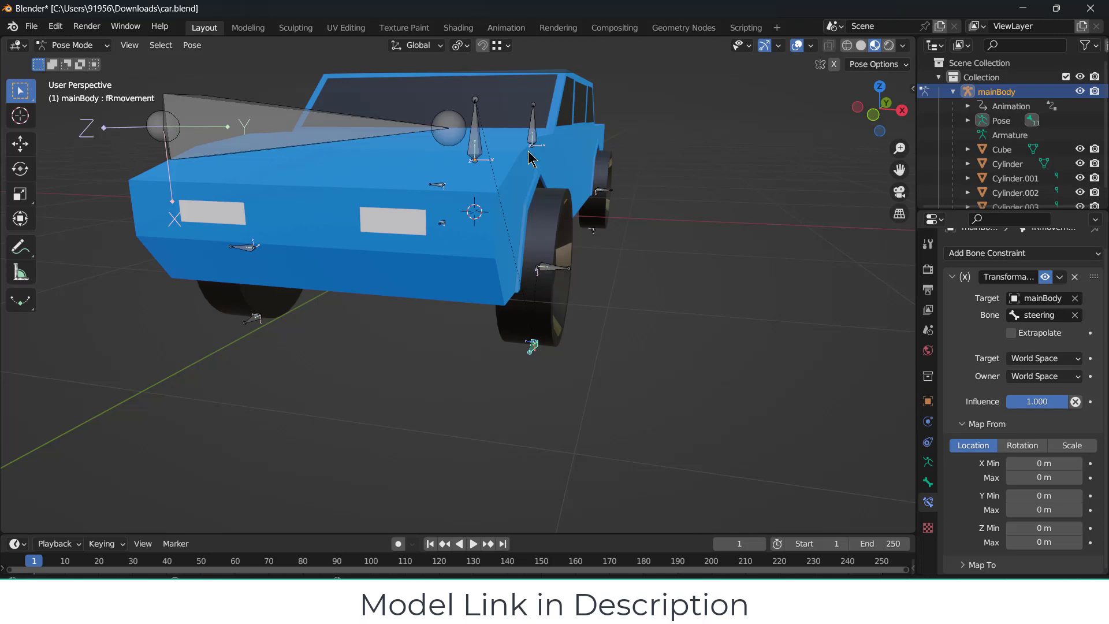
click(1047, 477)
text(1)
key(Return)
- Expand the Map To settings and set the constraint's owner space to Local Space
click(1009, 564)
scroll(569, 373, down, 3)
scroll(522, 355, up, 6)
scroll(537, 323, up, 8)
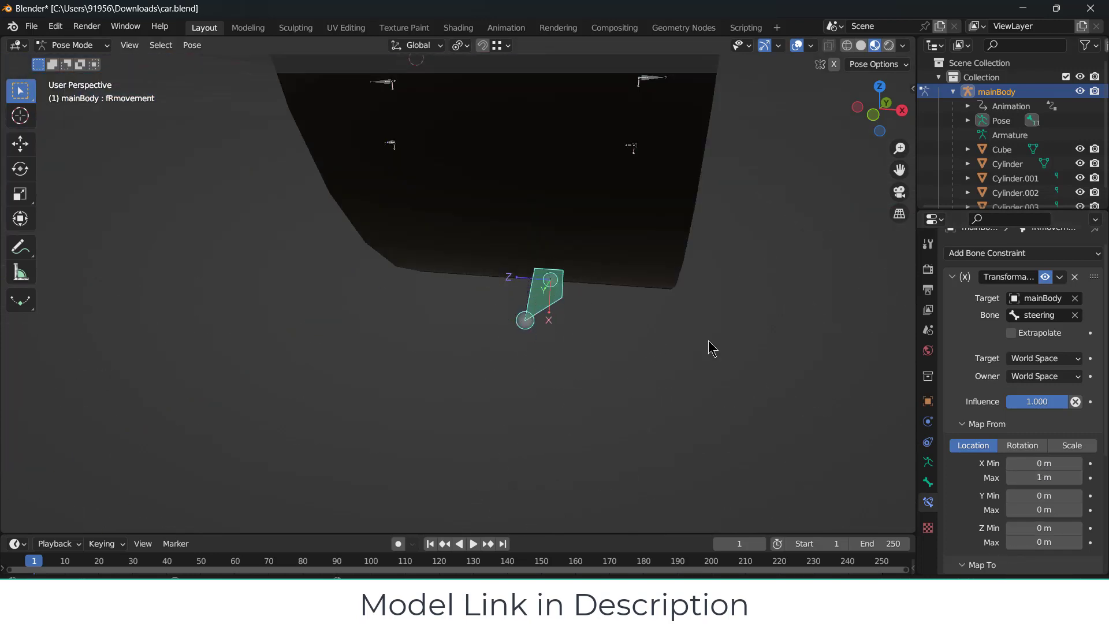
click(1040, 376)
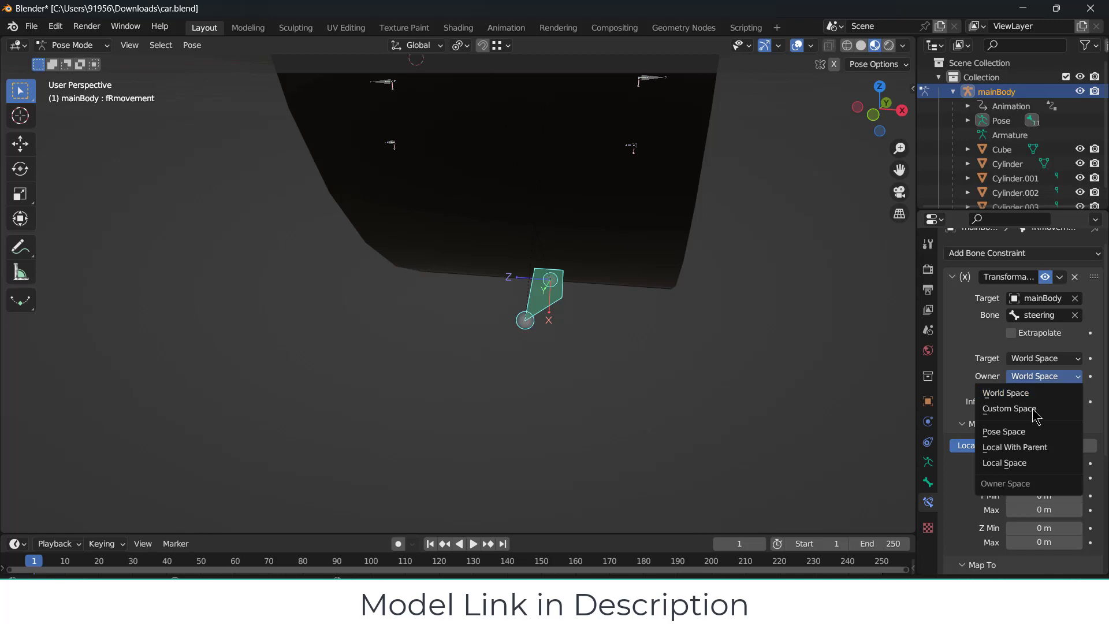
click(1017, 462)
- Set Map To to Rotation with an X Max of 180°
scroll(1017, 456, down, 8)
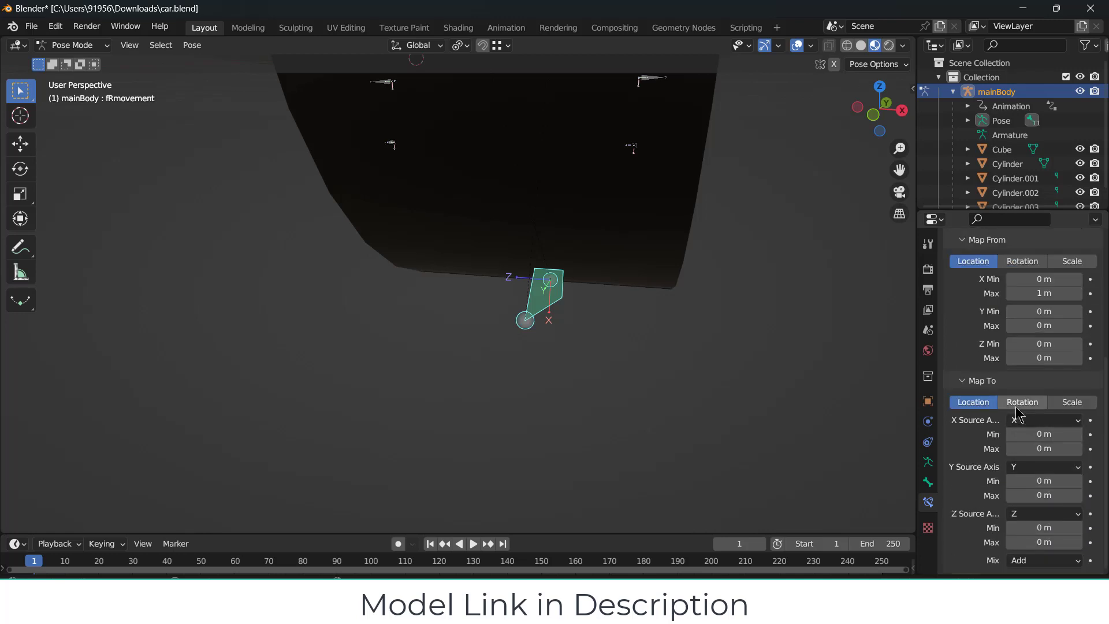
click(1021, 402)
click(1043, 465)
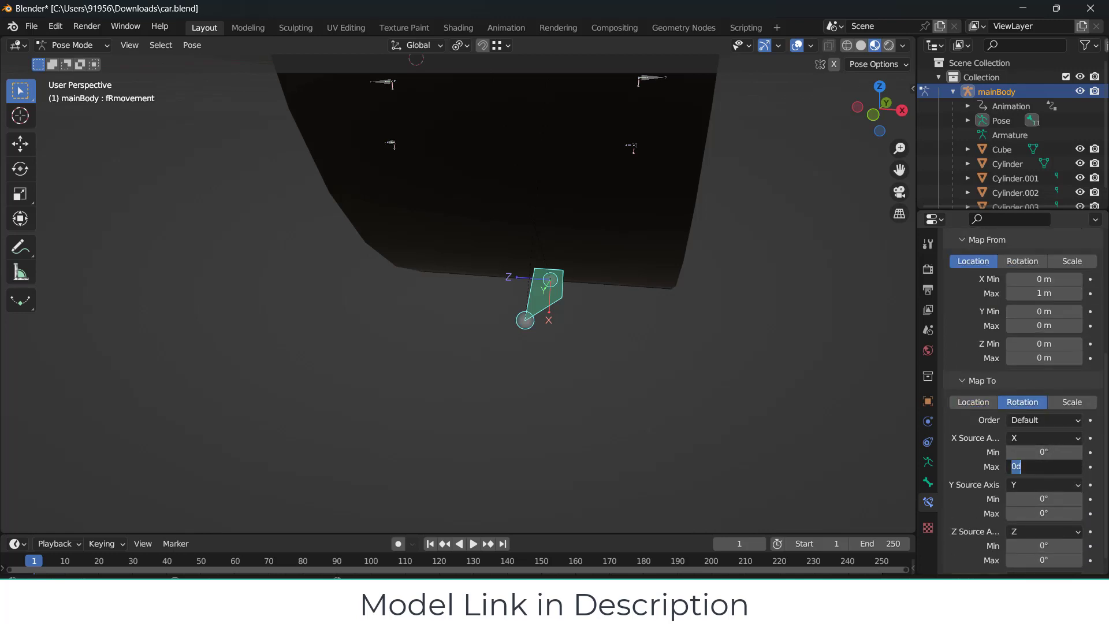
key(Return)
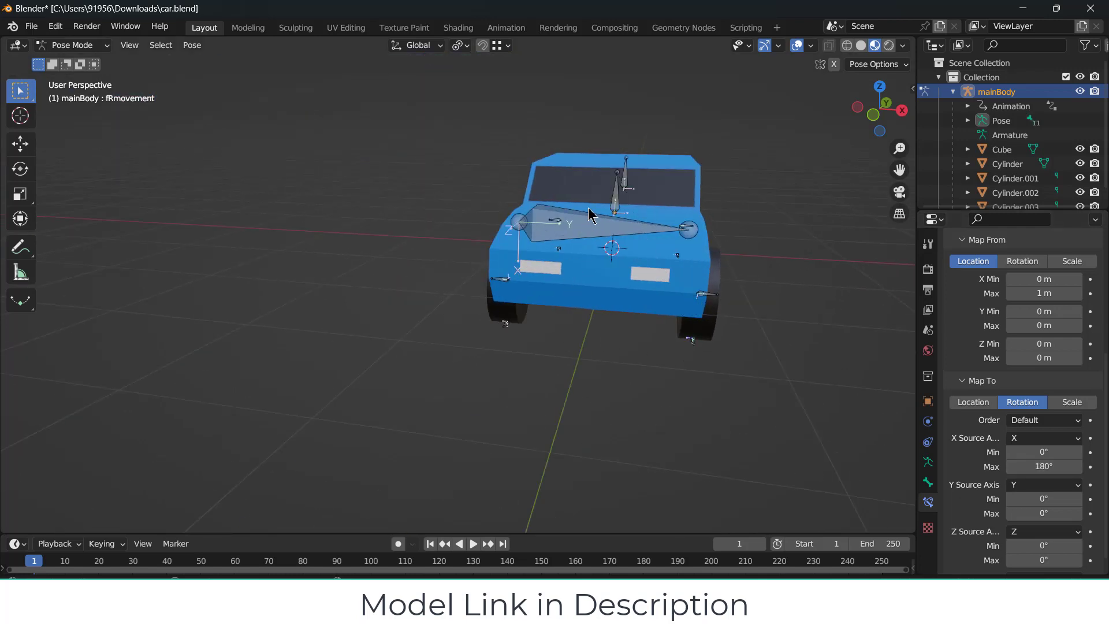
- Select mainBody's steering bone and test the constraint by moving the bone along the global X axis
click(589, 217)
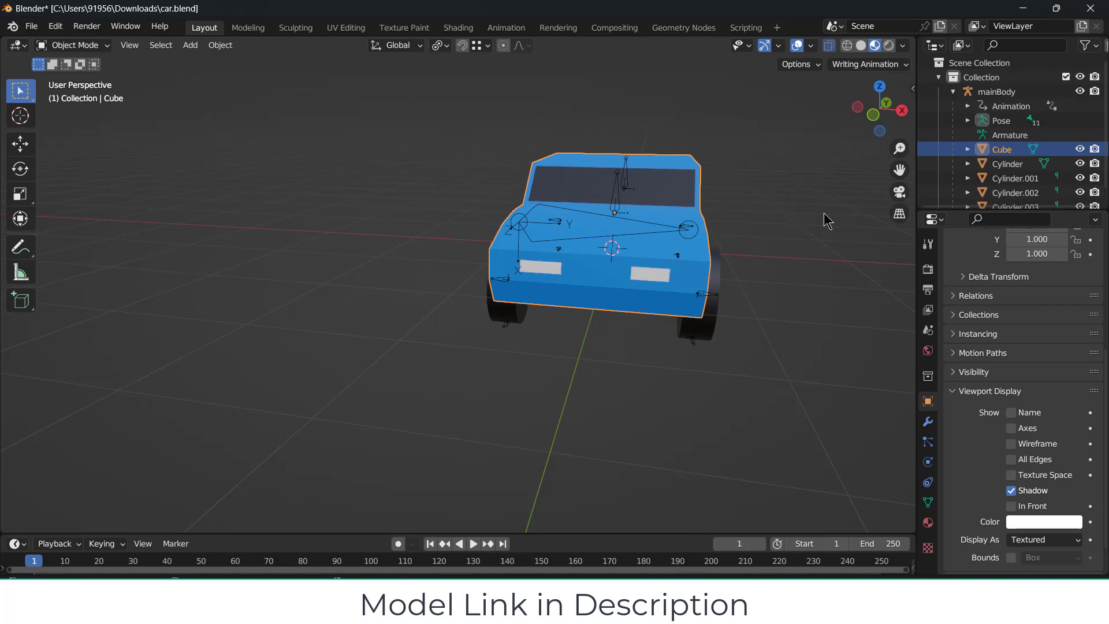
click(990, 93)
click(586, 214)
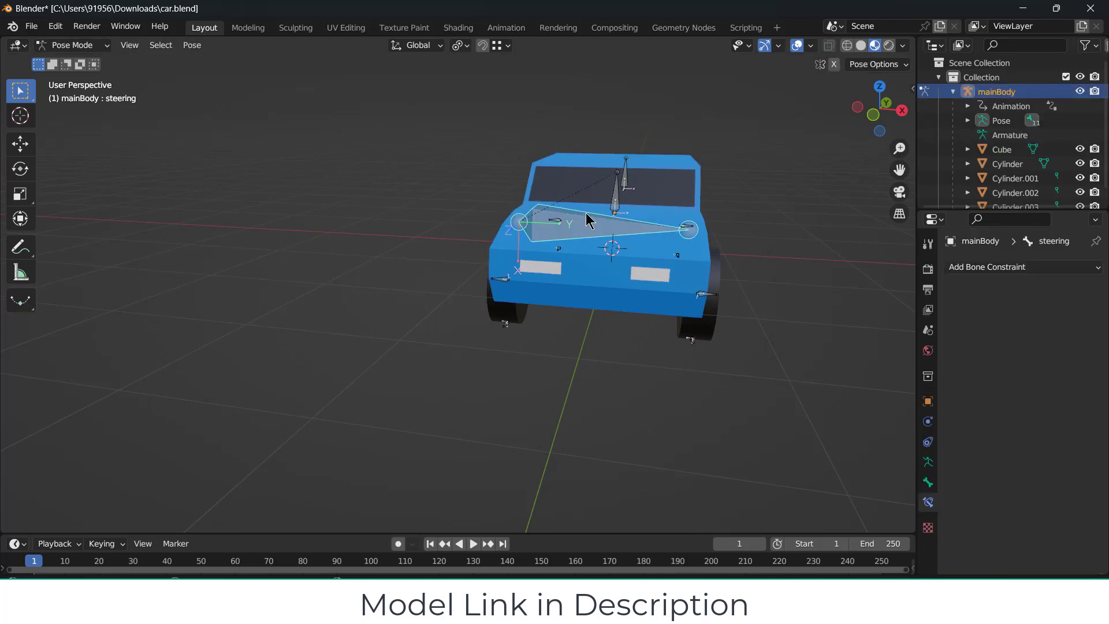
scroll(696, 254, up, 2)
key(g)
key(x)
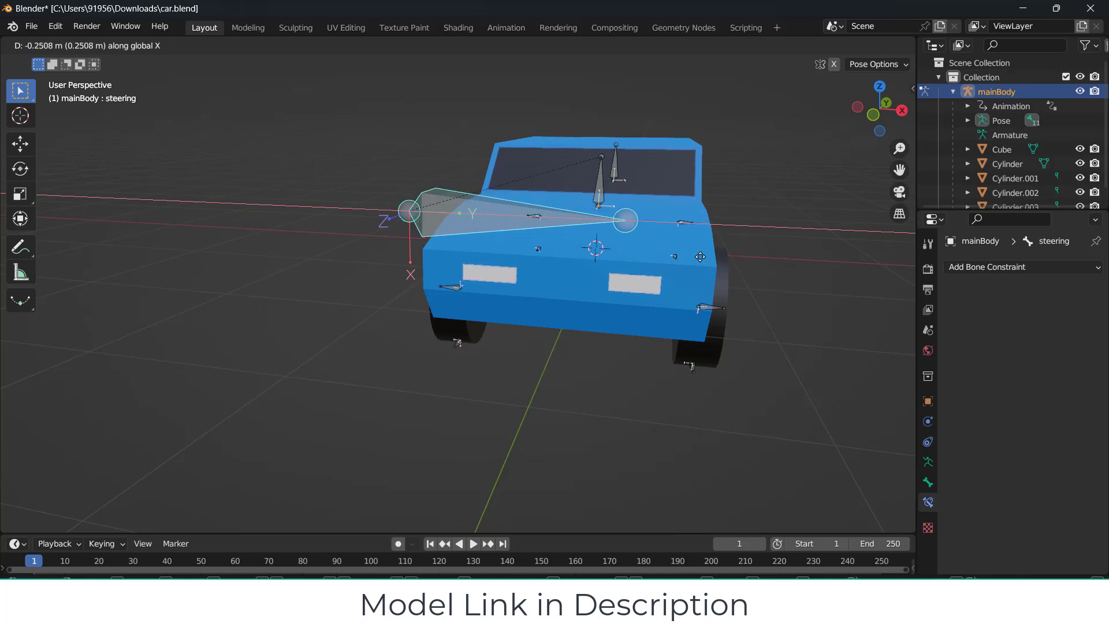
click(693, 366)
- Enable Extrapolate in the fRmovement bone's Transformation constraint
scroll(697, 383, up, 4)
click(696, 372)
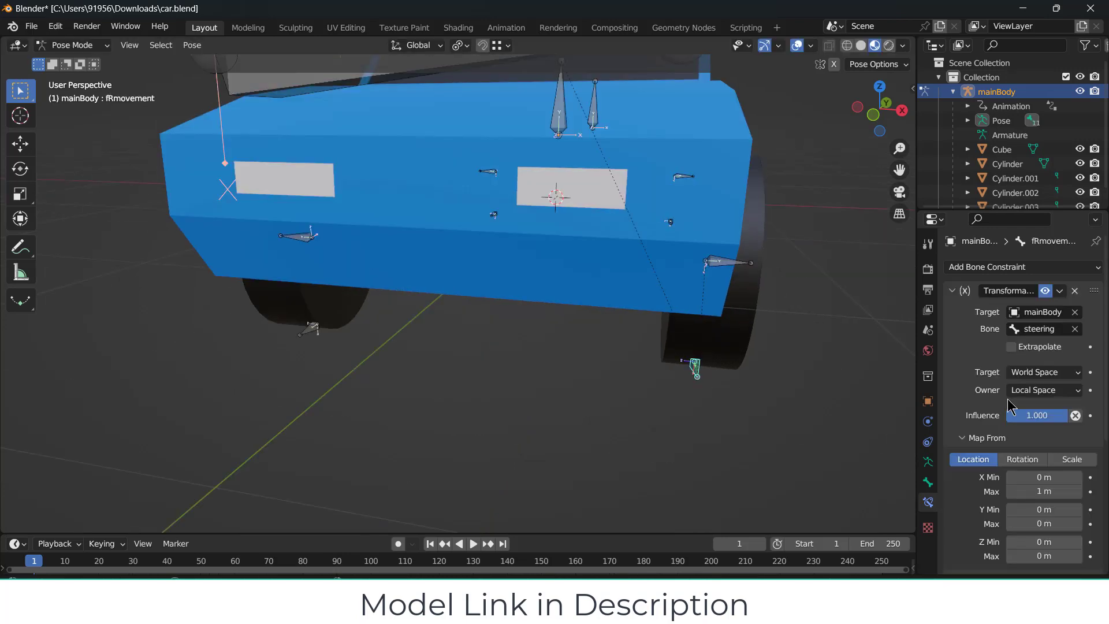
scroll(1013, 404, down, 2)
scroll(1013, 393, up, 2)
click(1010, 347)
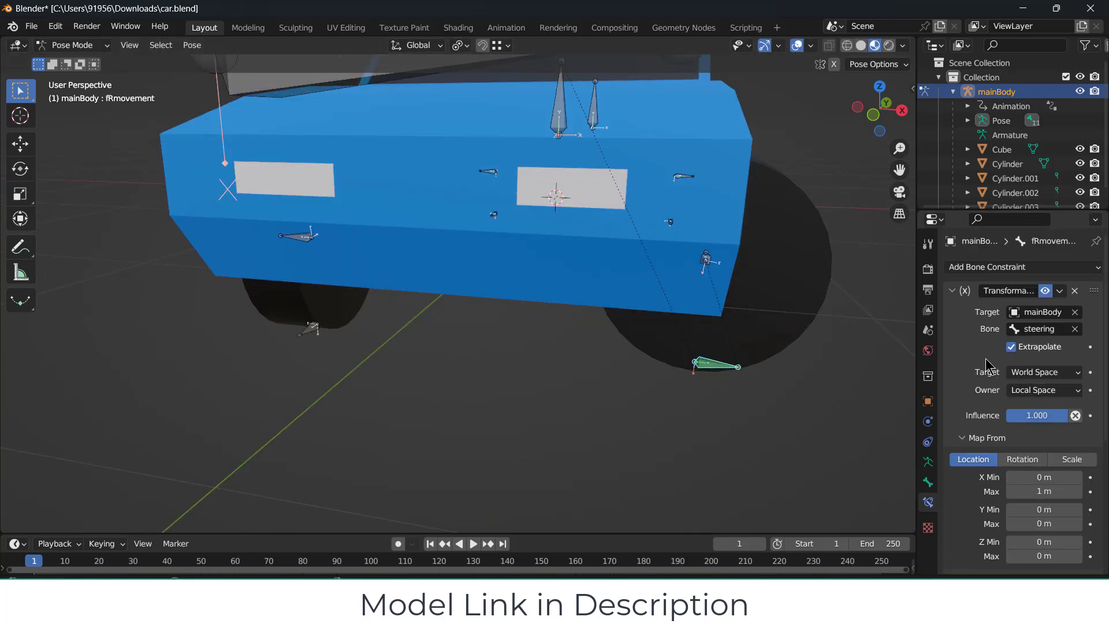
scroll(741, 338, down, 5)
scroll(741, 337, up, 3)
- Test the extrapolated wheel turning by moving the steering bone along the global X axis, then cancel the move
click(590, 212)
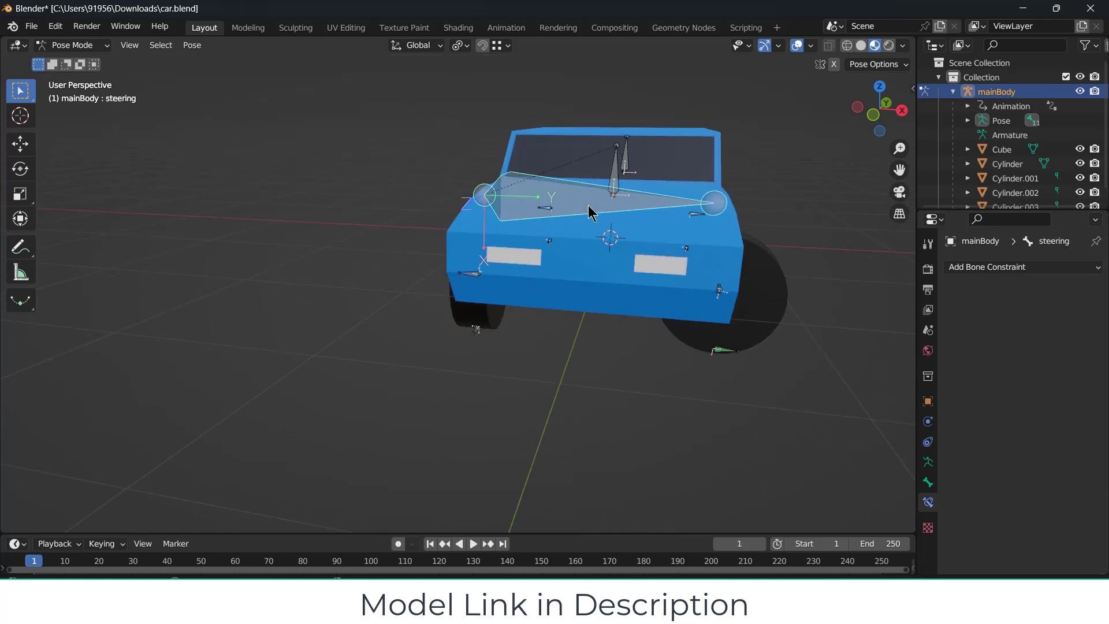
key(g)
key(x)
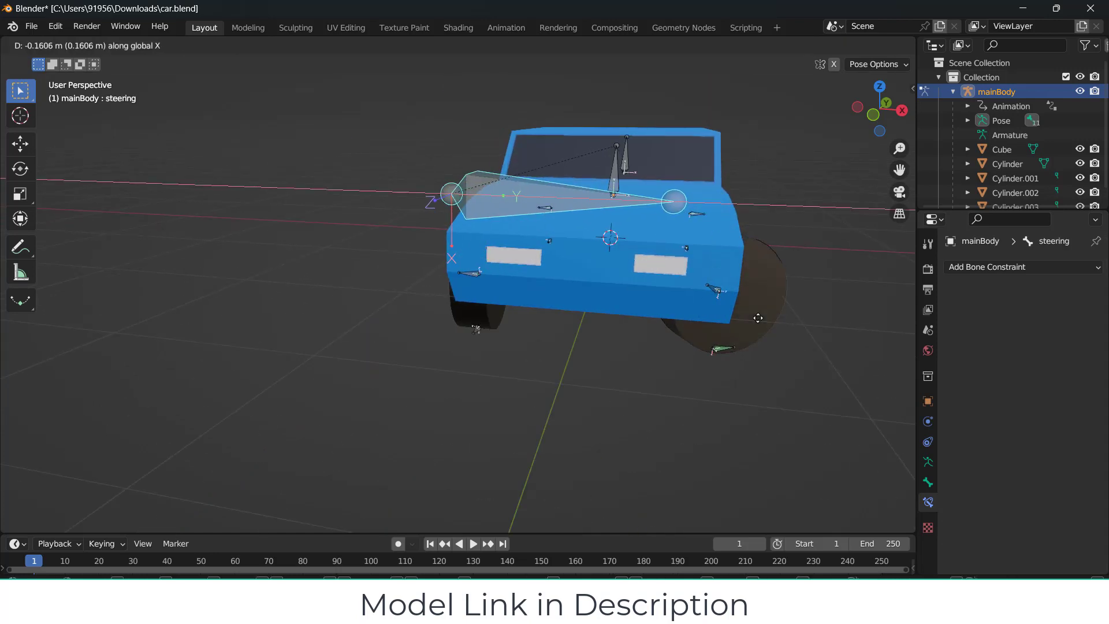
right_click(880, 327)
- Copy the Transformation constraint from the fRmovement bone to the fLmovement bone
middle_drag(539, 334, 512, 341)
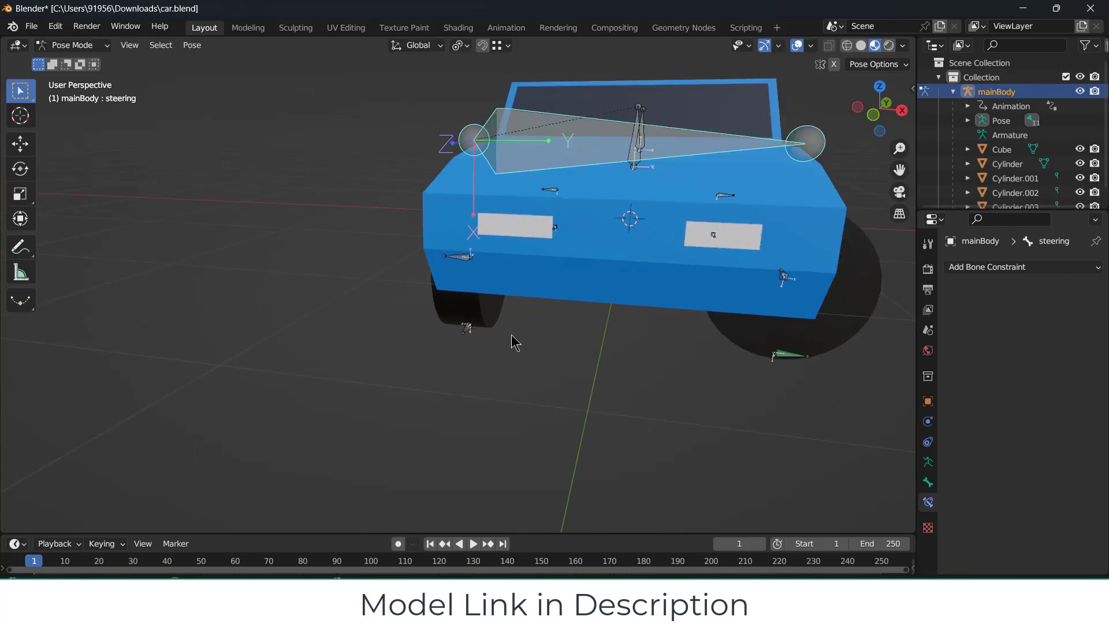
click(466, 330)
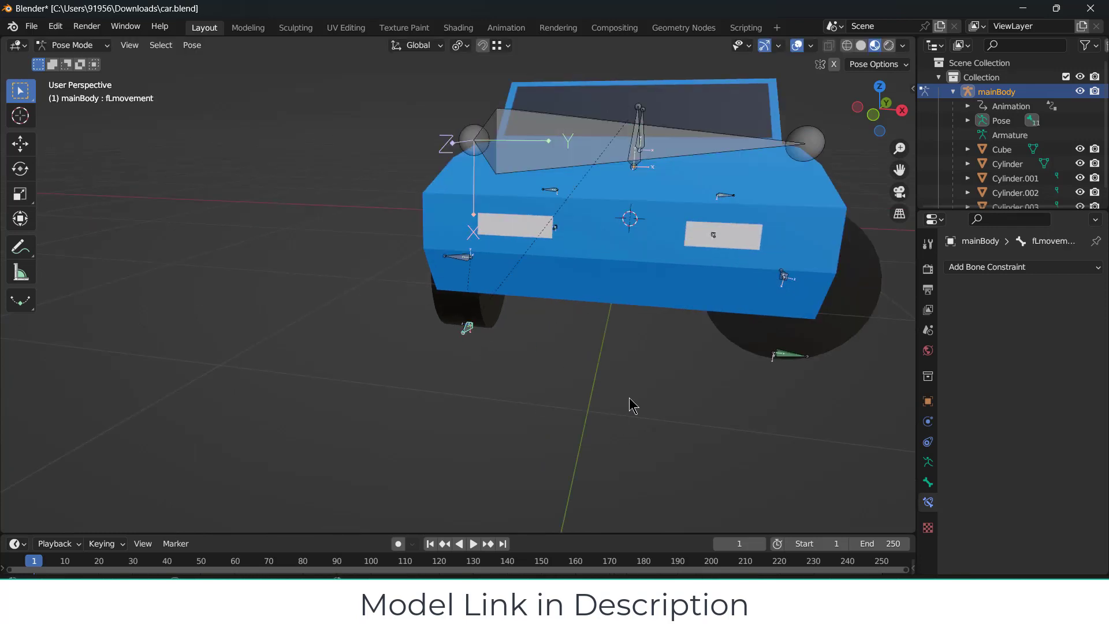
click(789, 354)
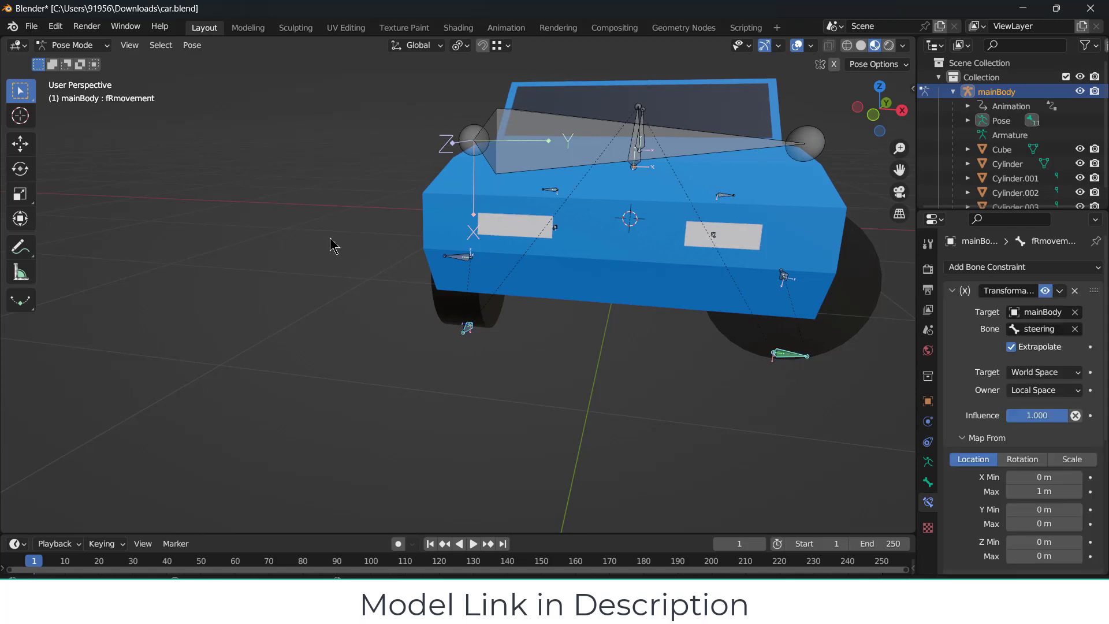
click(192, 45)
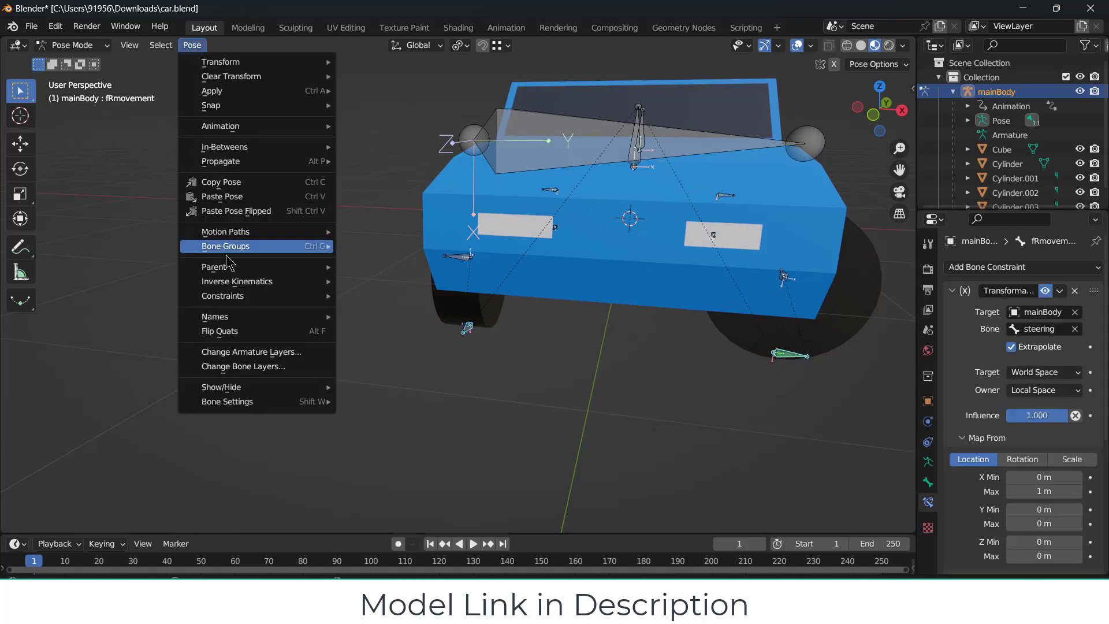
mouse_move(242, 297)
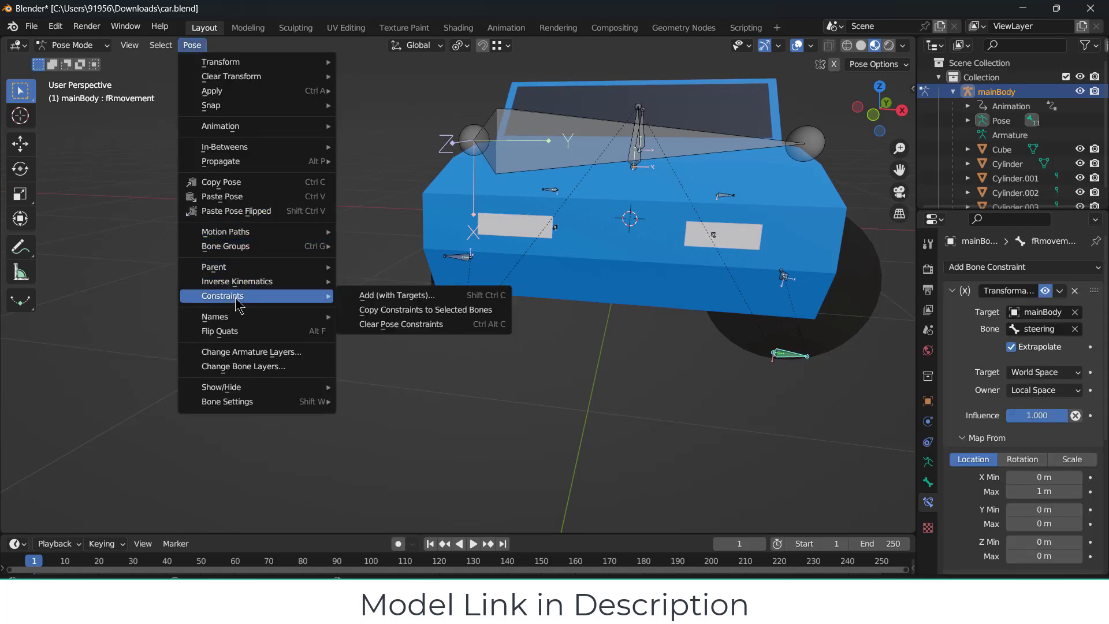
click(415, 311)
- Select the steering bone and move it along the global X axis to test the turning of both front wheels
middle_drag(591, 344, 635, 348)
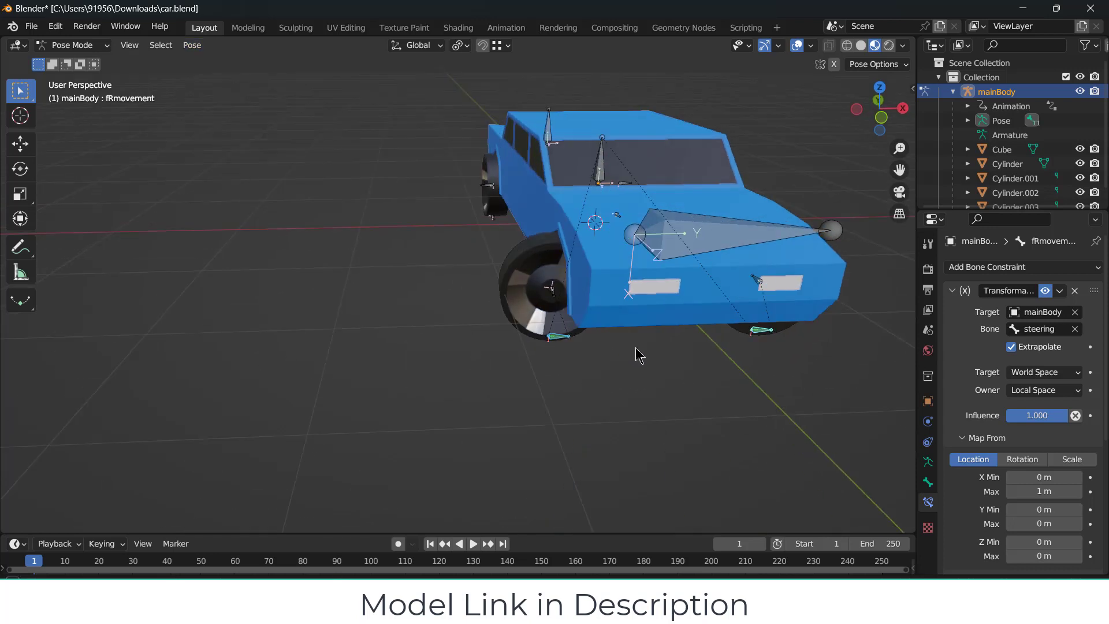
click(738, 237)
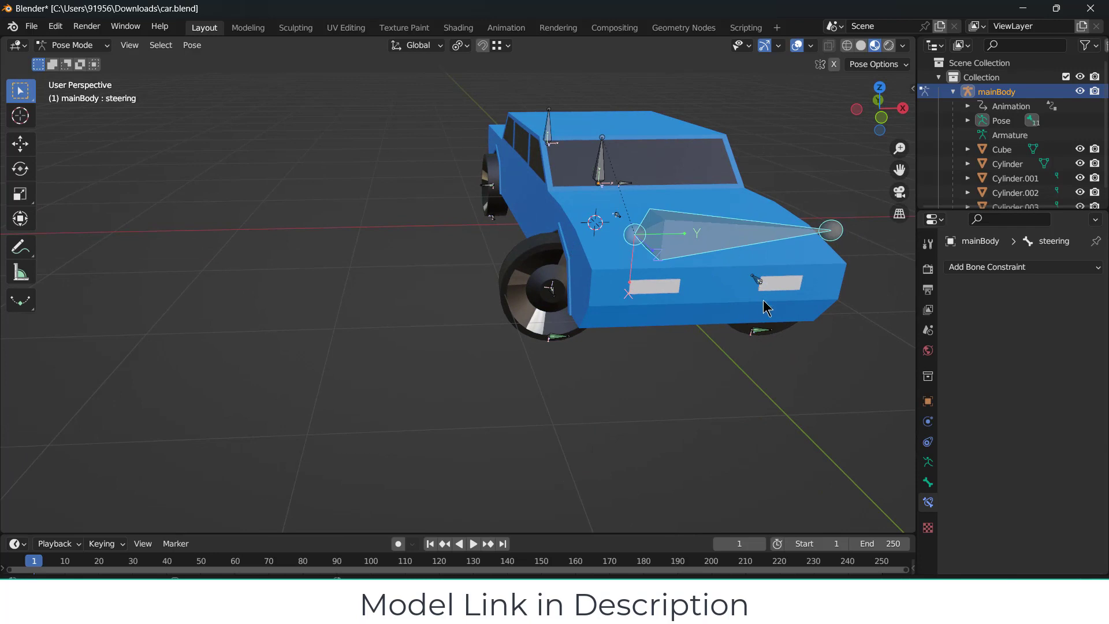
key(g)
key(x)
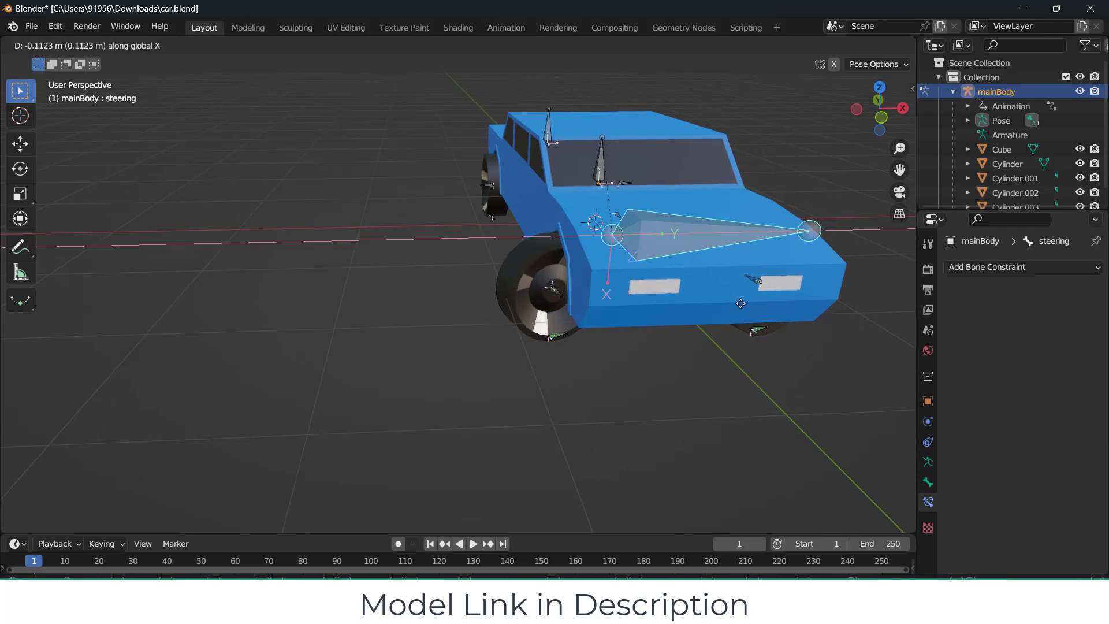
click(857, 291)
- Play the animation and test the steering during playback by moving the steering bone along the global X axis, then cancel the move
middle_drag(770, 300, 597, 268)
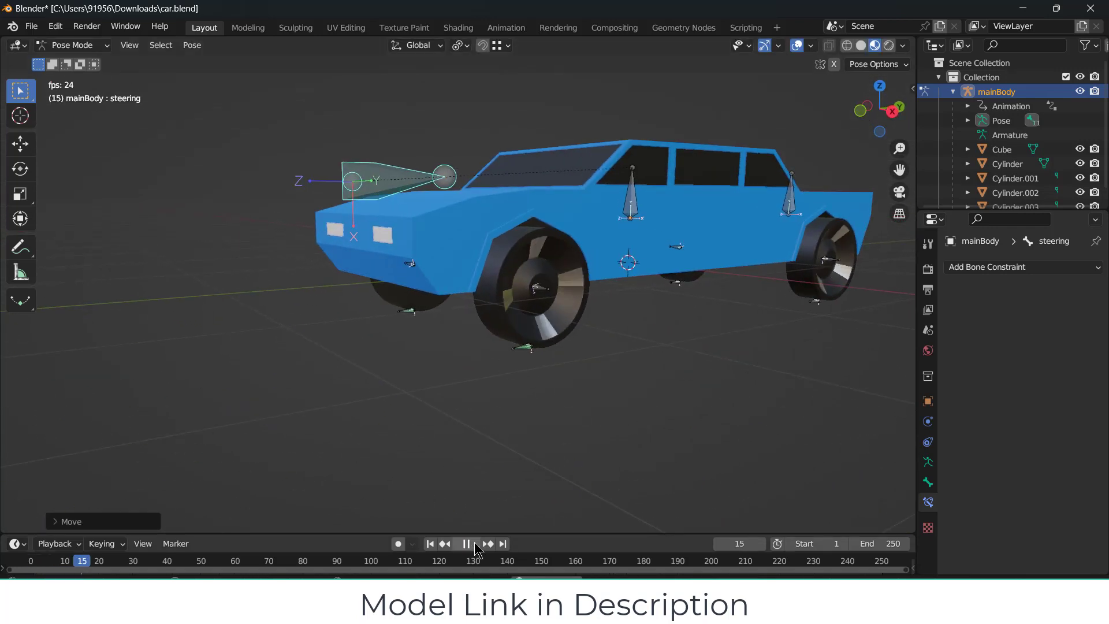
scroll(465, 378, down, 4)
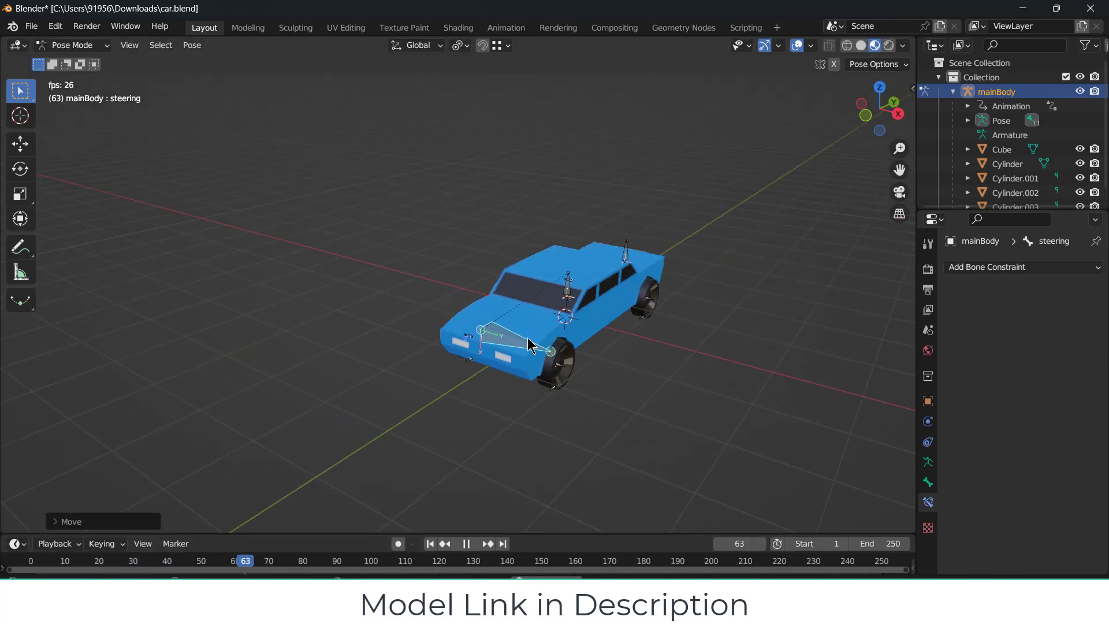
scroll(523, 343, up, 4)
key(g)
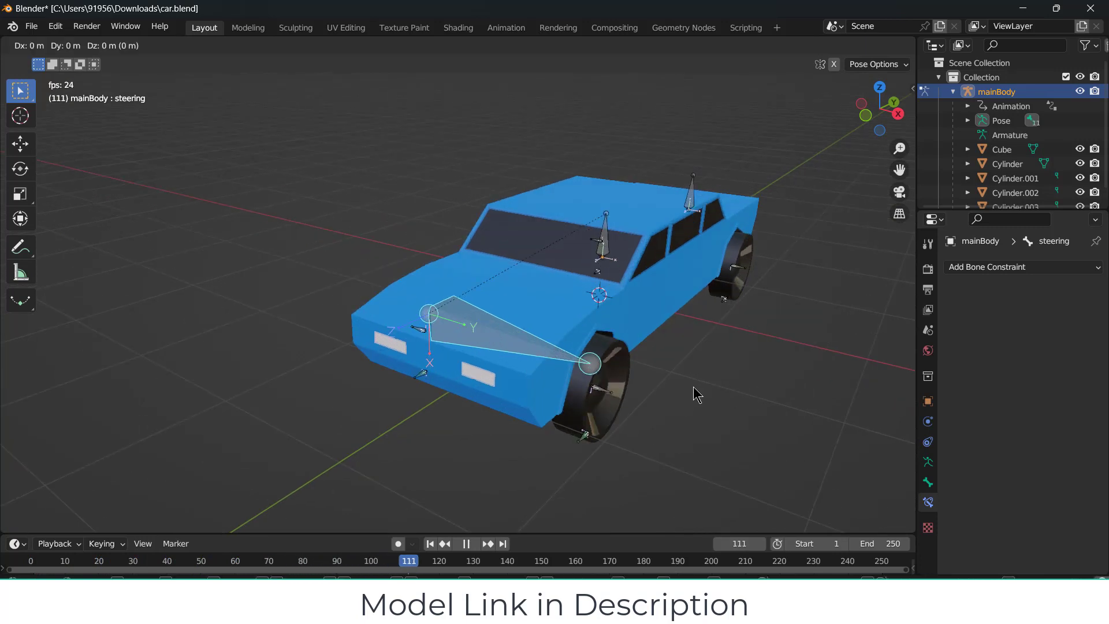
key(x)
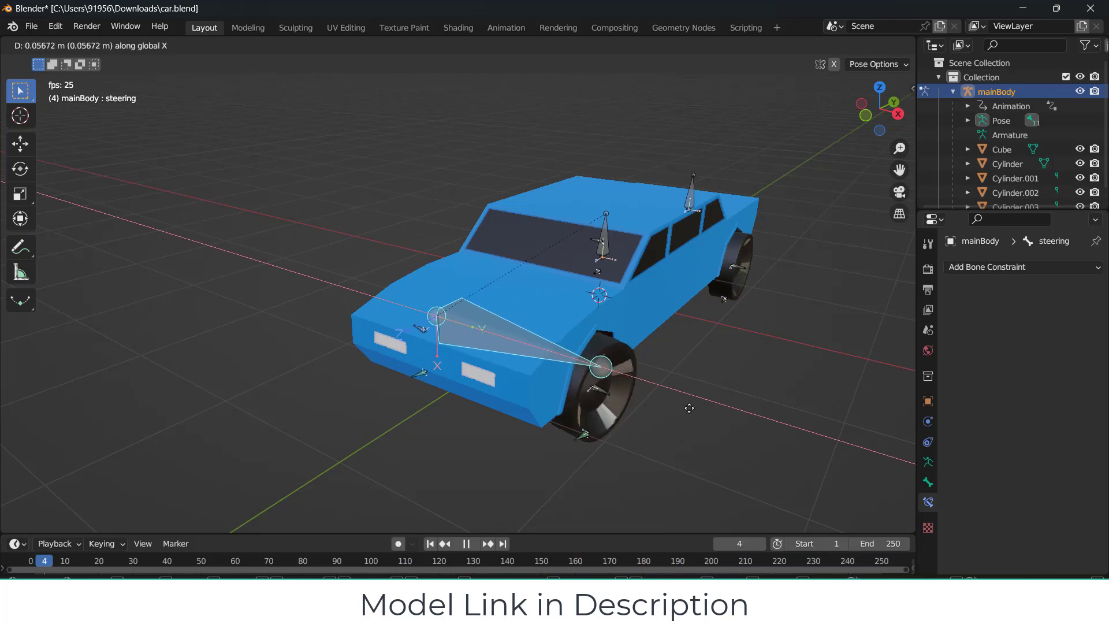
click(664, 439)
- Stop the animation playback and return the timeline to frame 1
click(470, 546)
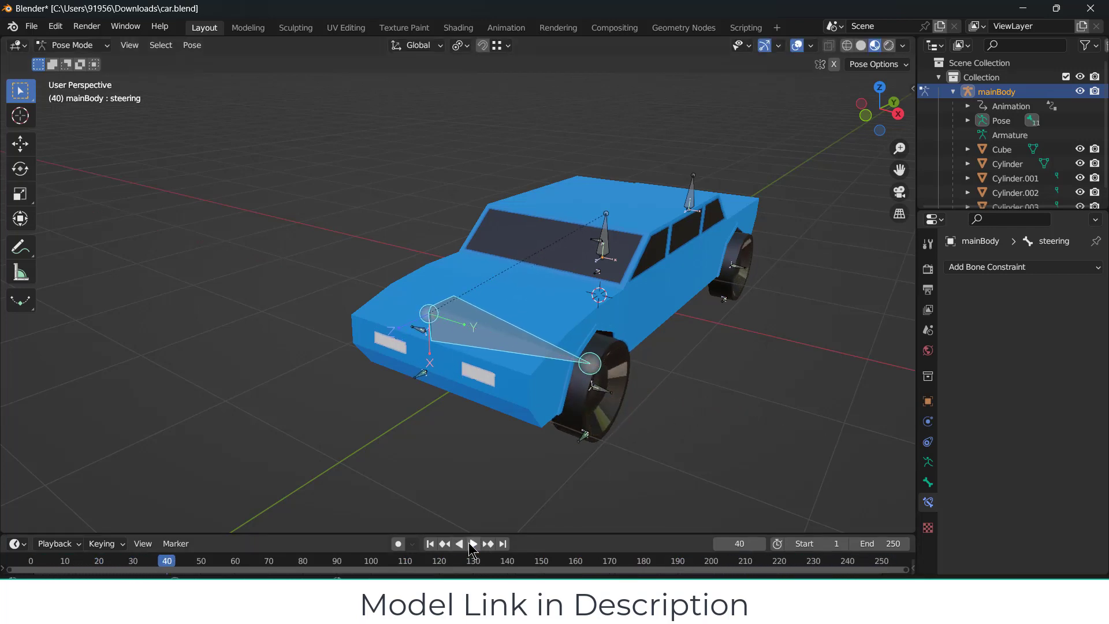
click(430, 543)
scroll(623, 401, up, 8)
scroll(618, 395, down, 8)
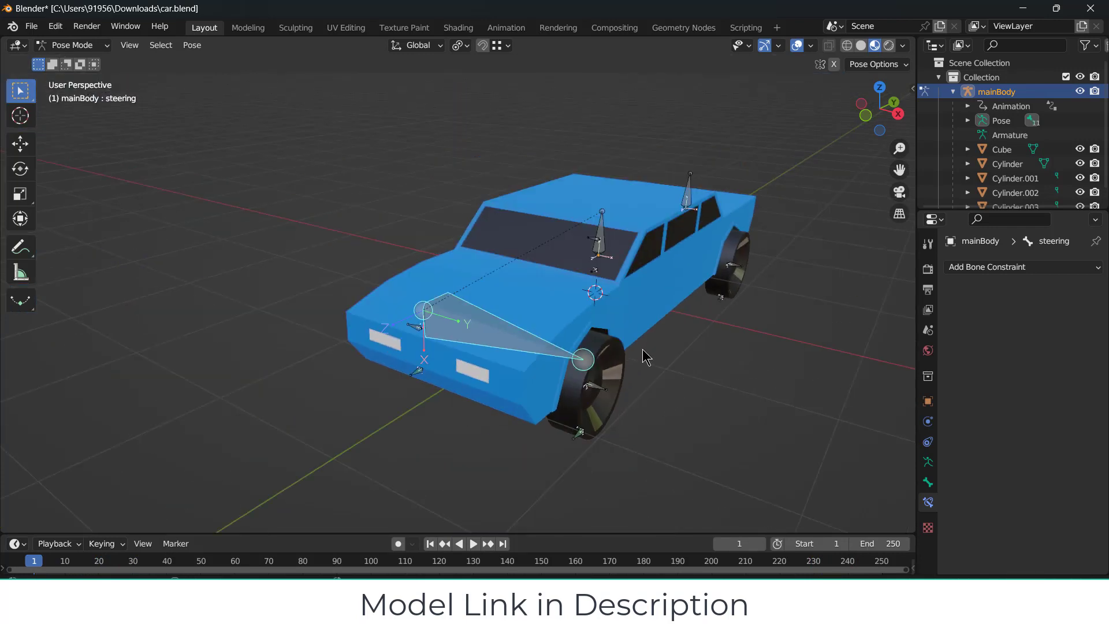
middle_drag(650, 341, 589, 335)
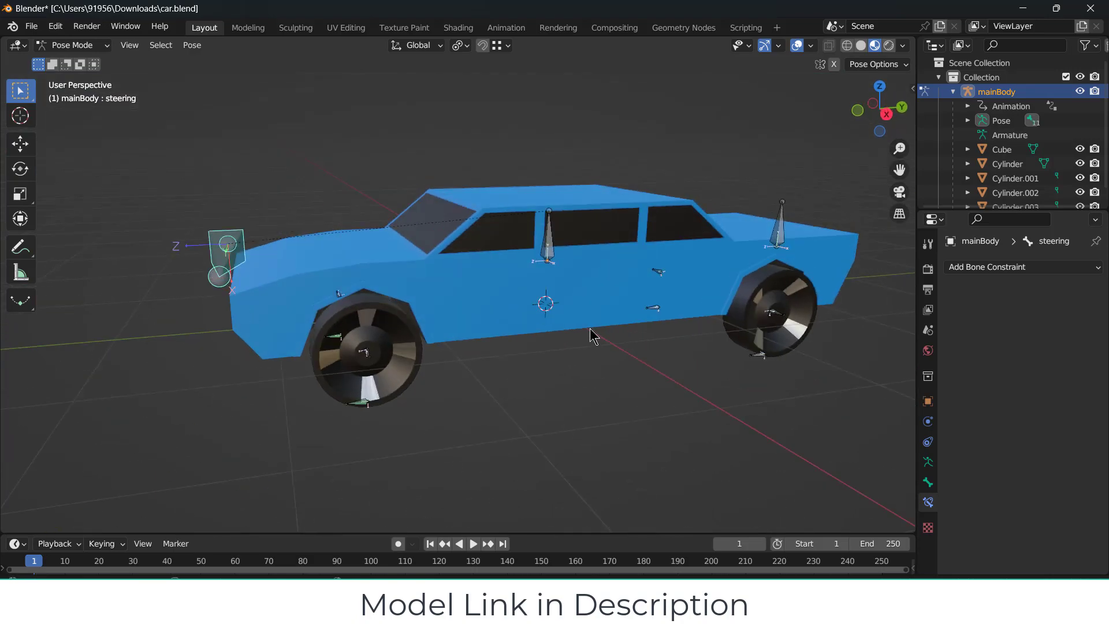